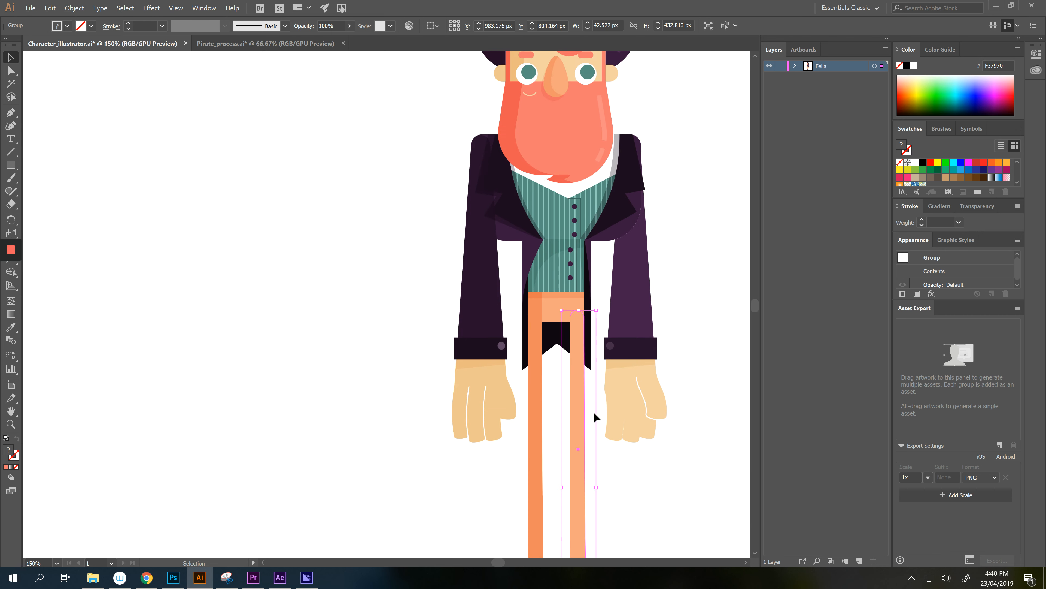
- Frame the whole pirate figure and check the groups inside the Fella layer
scroll(593, 411, "down", 1)
left_click_drag(624, 433, 540, 404)
scroll(603, 376, "down", 1)
scroll(553, 448, "down", 1)
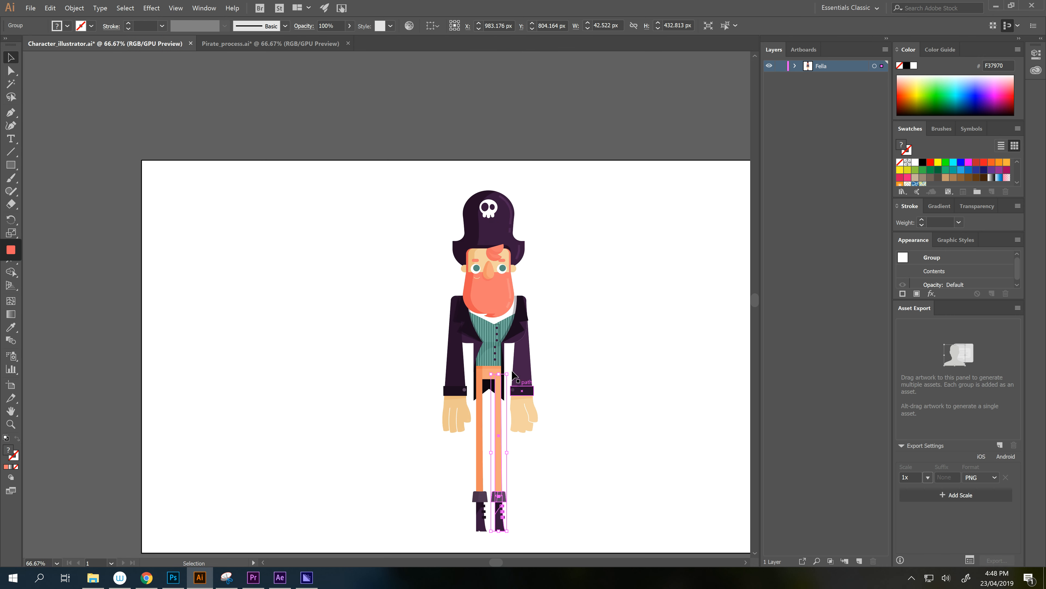
left_click(544, 225)
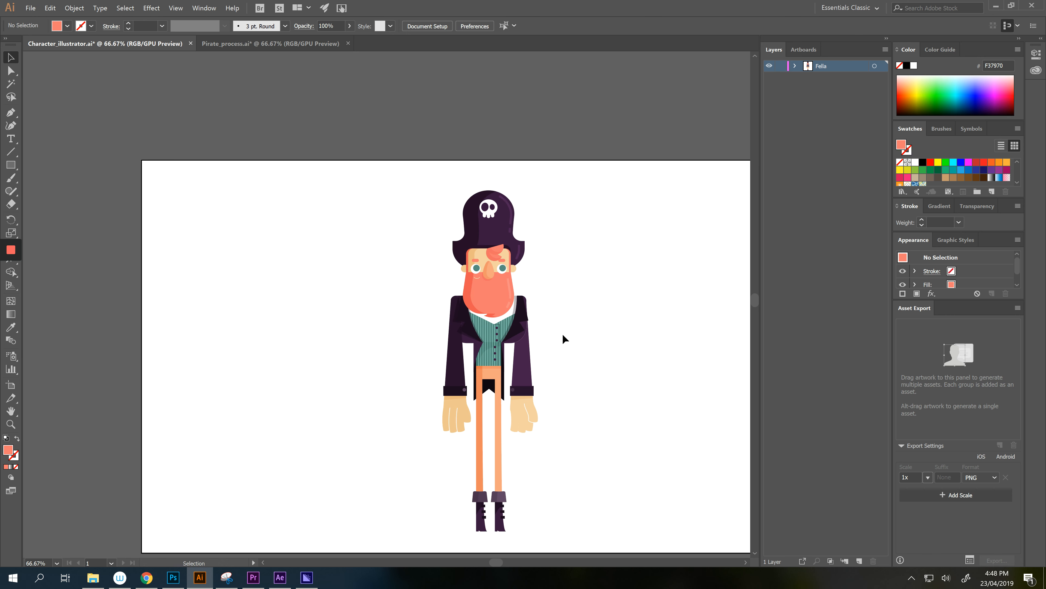
left_click_drag(563, 339, 562, 306)
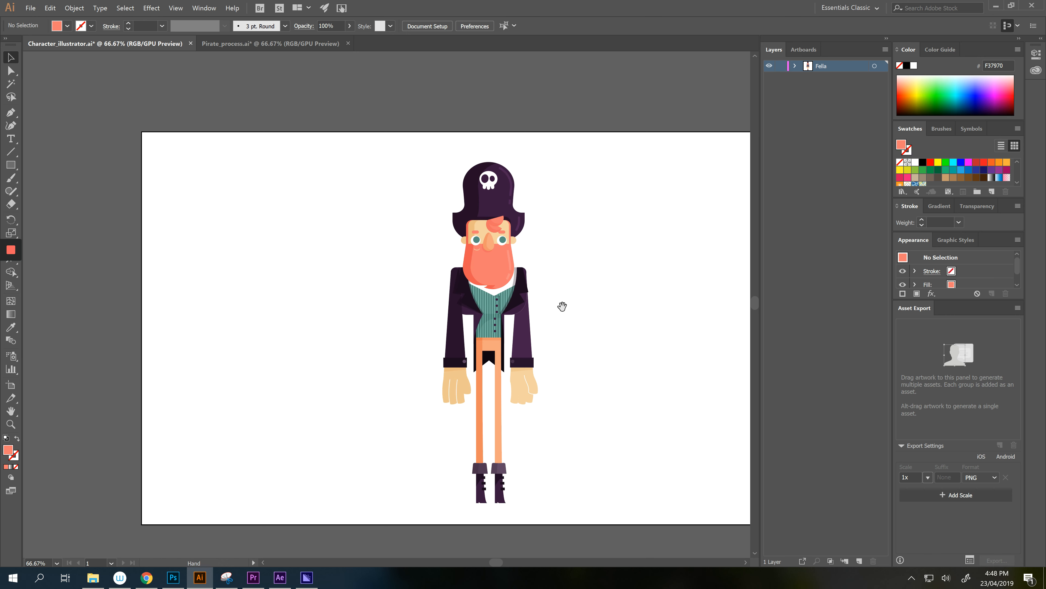
left_click(795, 66)
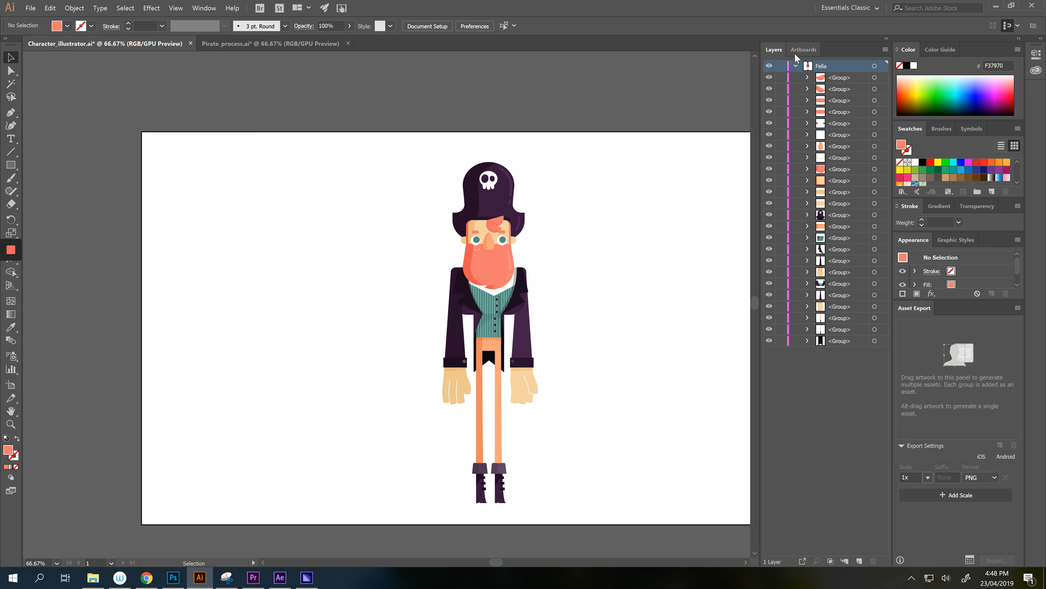
left_click(795, 65)
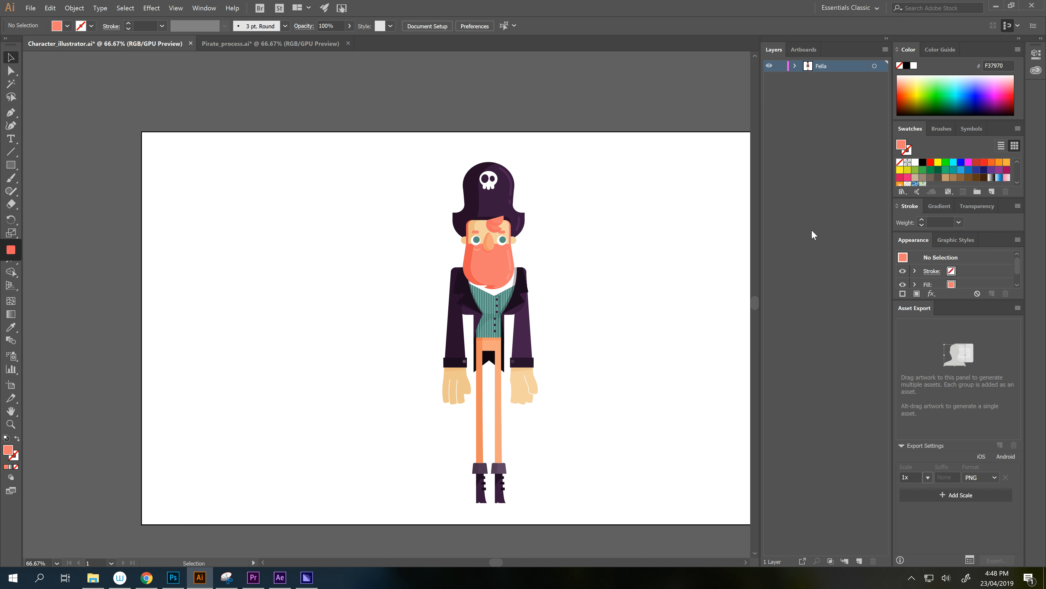
left_click_drag(610, 383, 614, 351)
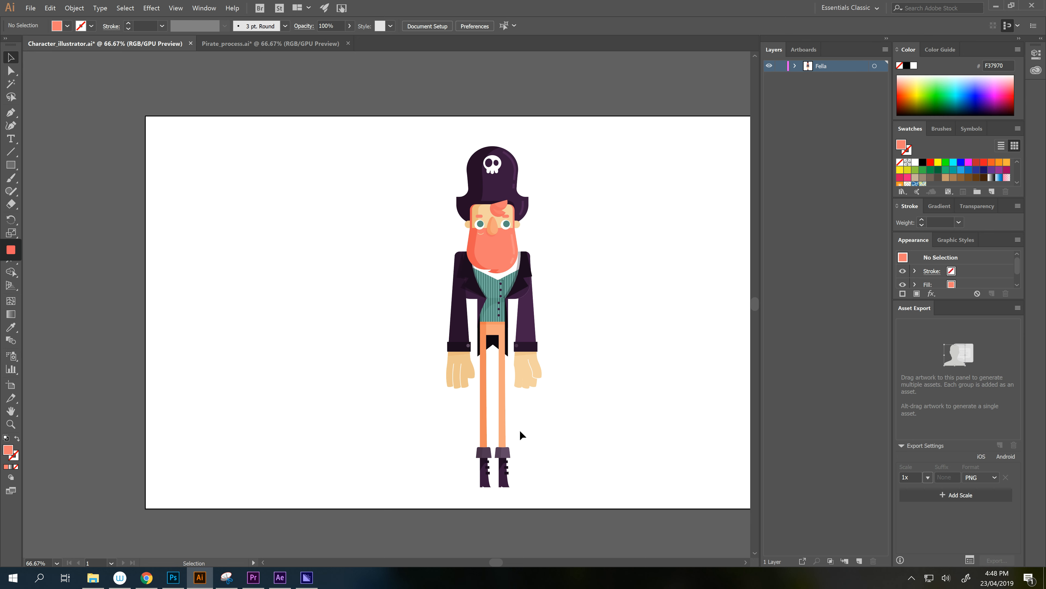
scroll(547, 362, "up", 1)
- Test-select the left leg, right sleeve and whole pirate, then clear the selection
left_click(483, 449)
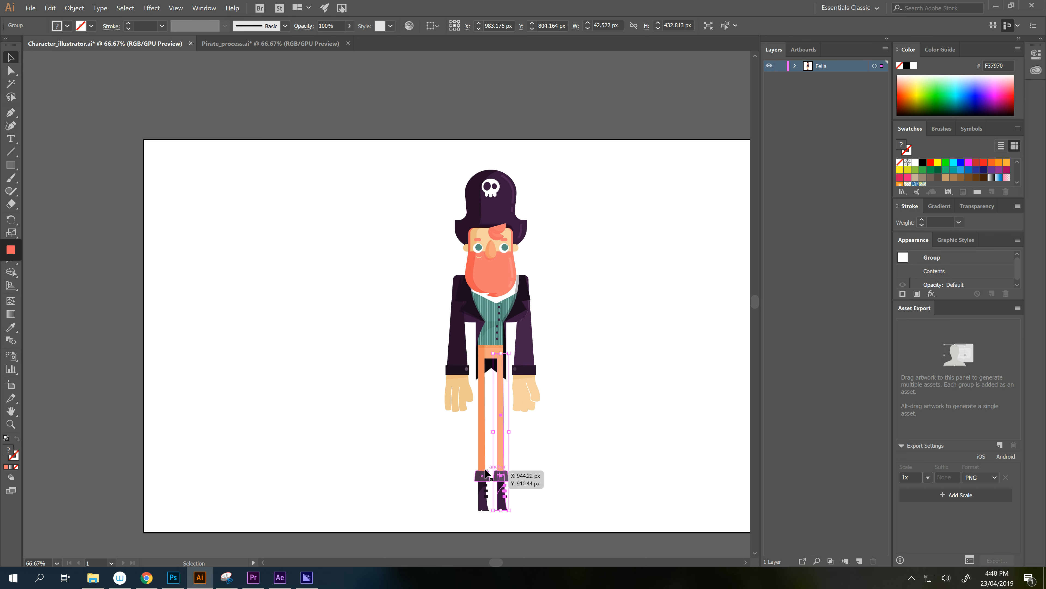
left_click(521, 389)
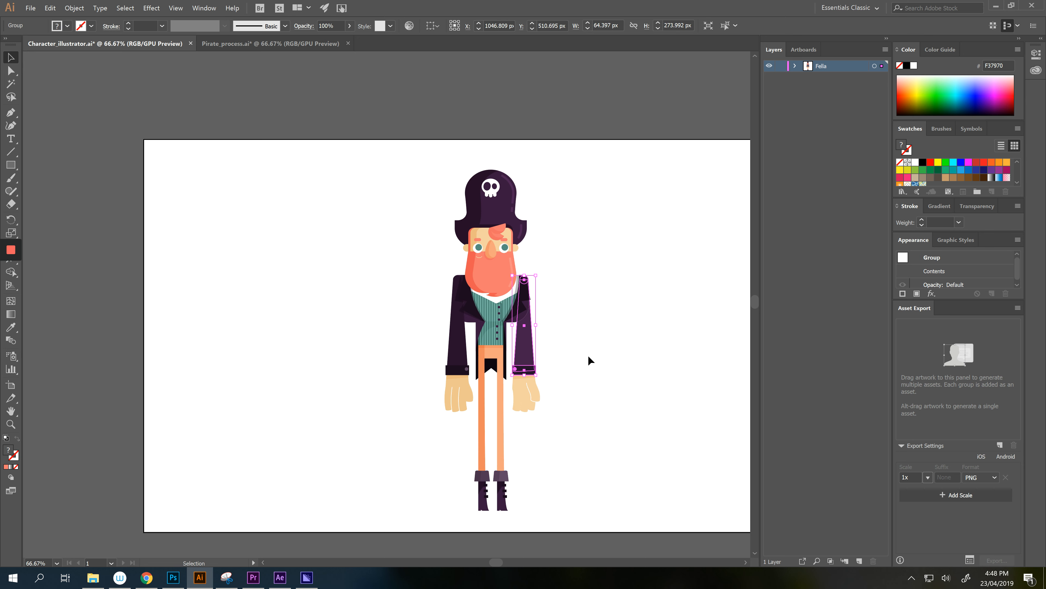
left_click(582, 444)
scroll(581, 441, "down", 1)
left_click_drag(592, 105, 385, 504)
left_click(582, 371)
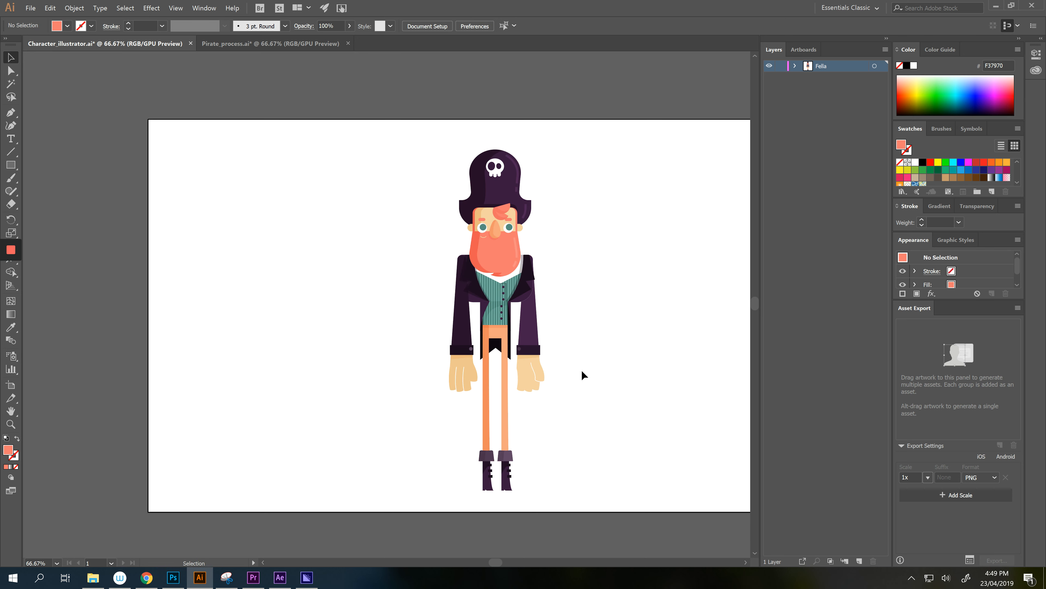
- Select all the right hand's paths together with the wrist shadow
left_click(538, 373)
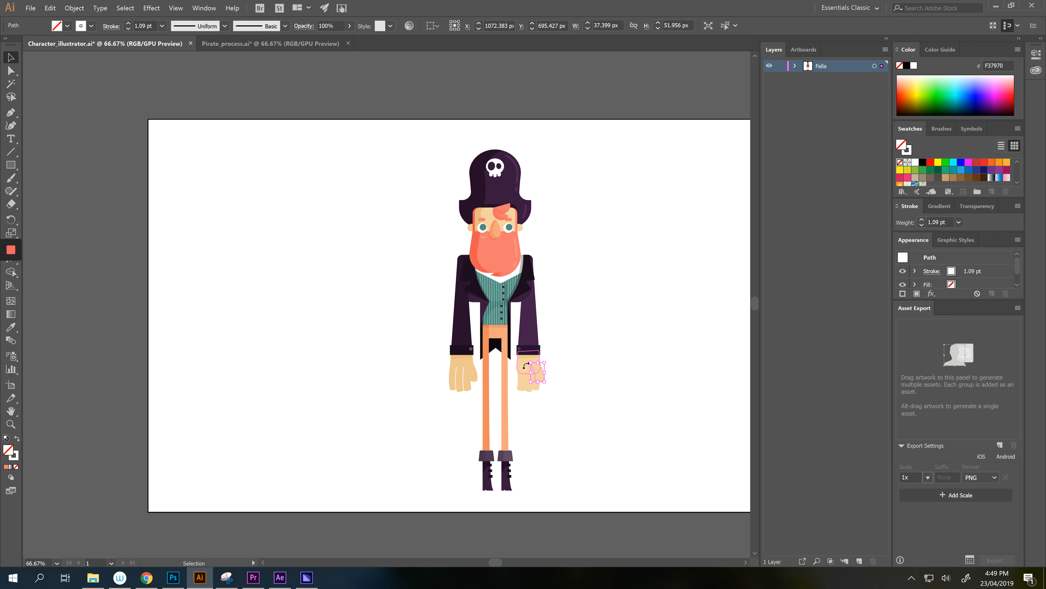
left_click(555, 355)
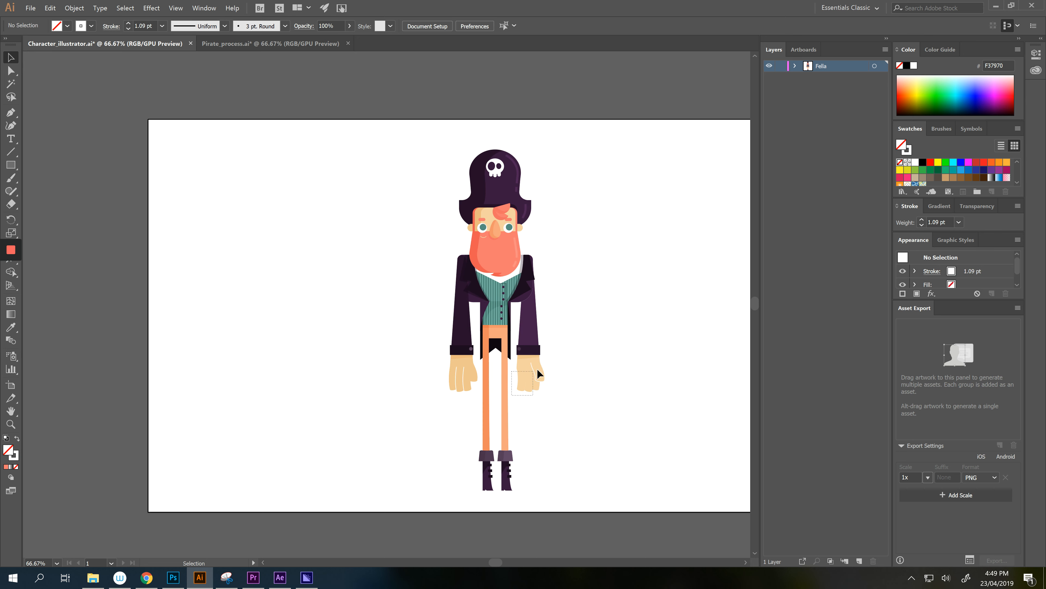
left_click_drag(537, 369, 550, 361)
scroll(524, 354, "up", 2)
left_click(532, 361, "shift")
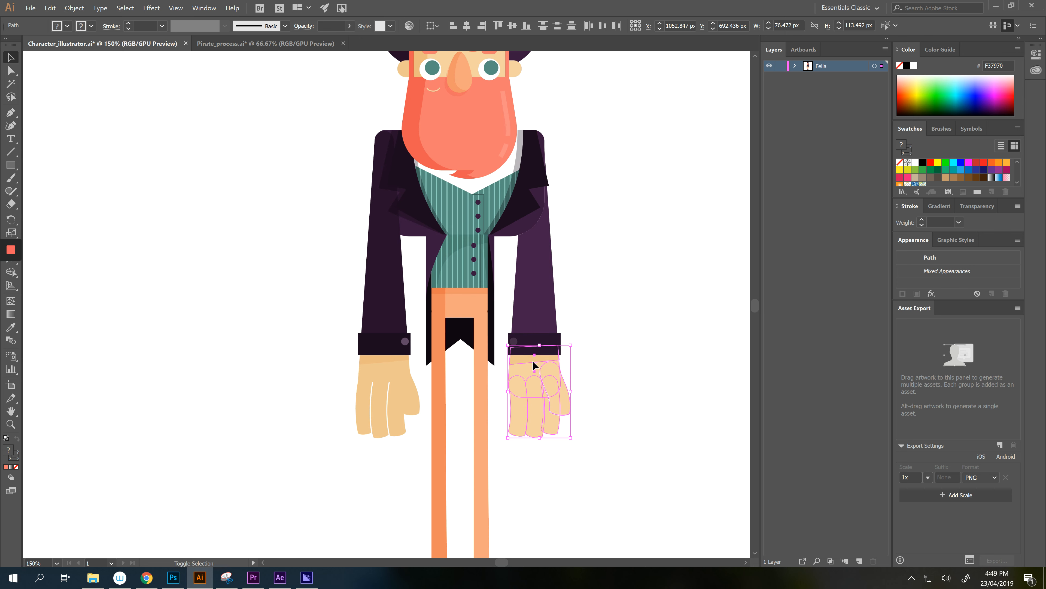
scroll(532, 361, "down", 3)
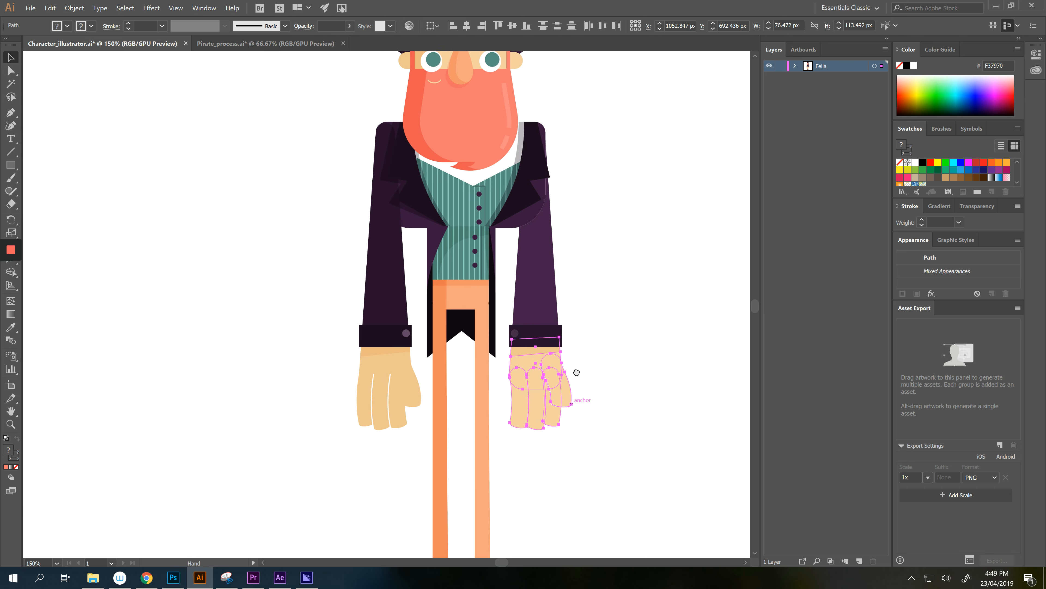
scroll(619, 390, "down", 1)
left_click(619, 389)
left_click_drag(619, 390, 590, 400)
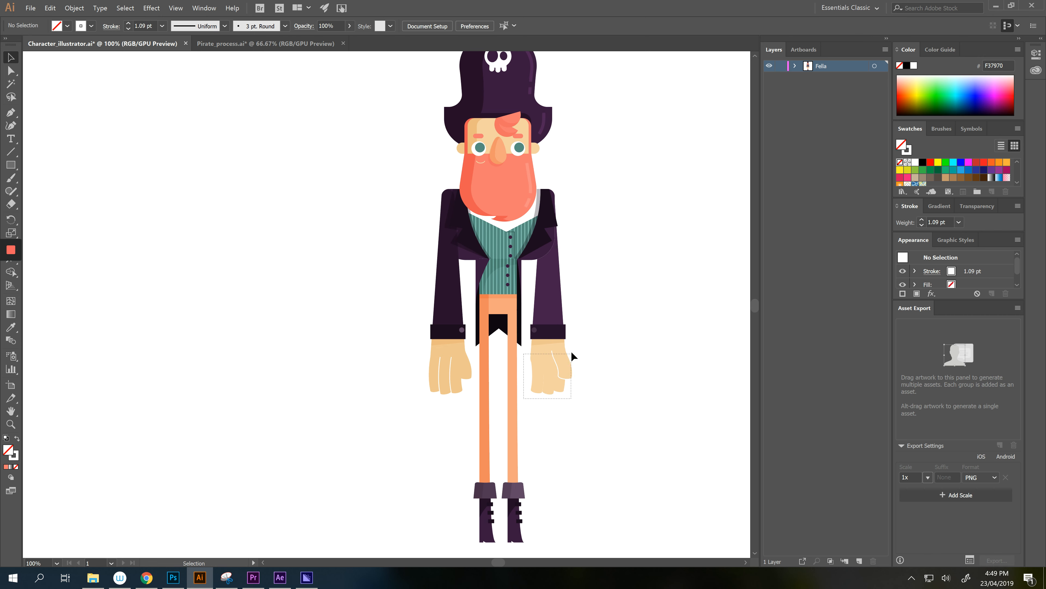
left_click_drag(571, 353, 572, 347)
left_click(544, 343, "shift")
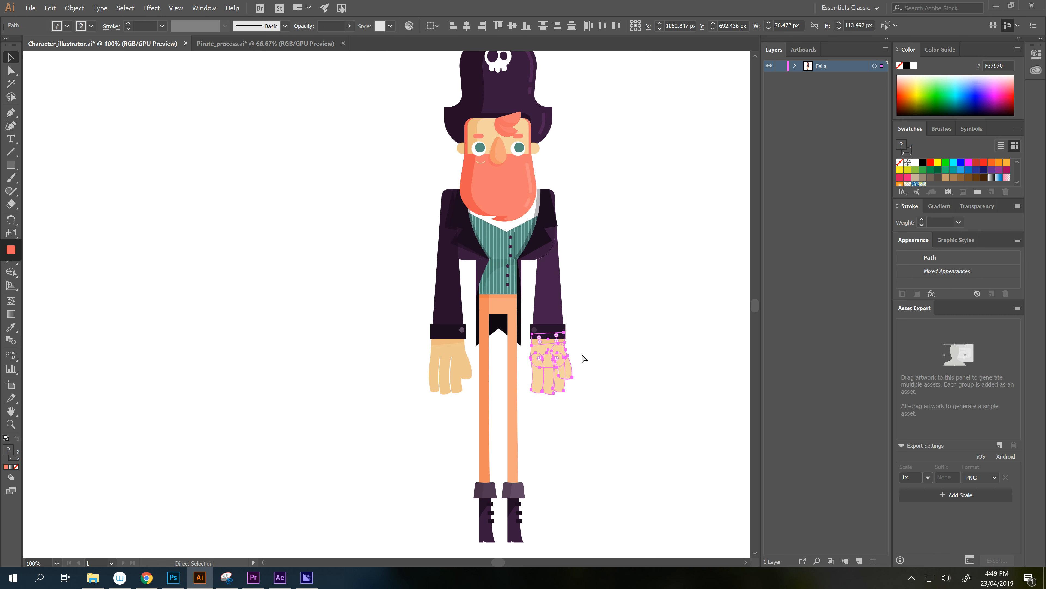
- Cut the right hand and paste it in place on a new Layer 2
key("Delete")
left_click(859, 562)
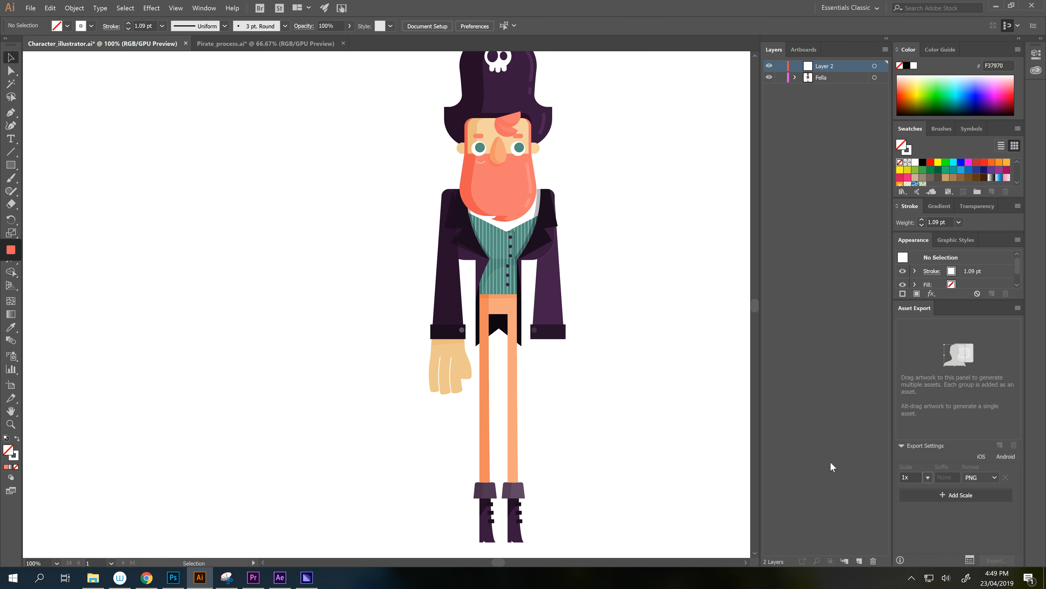
key("ctrl+f")
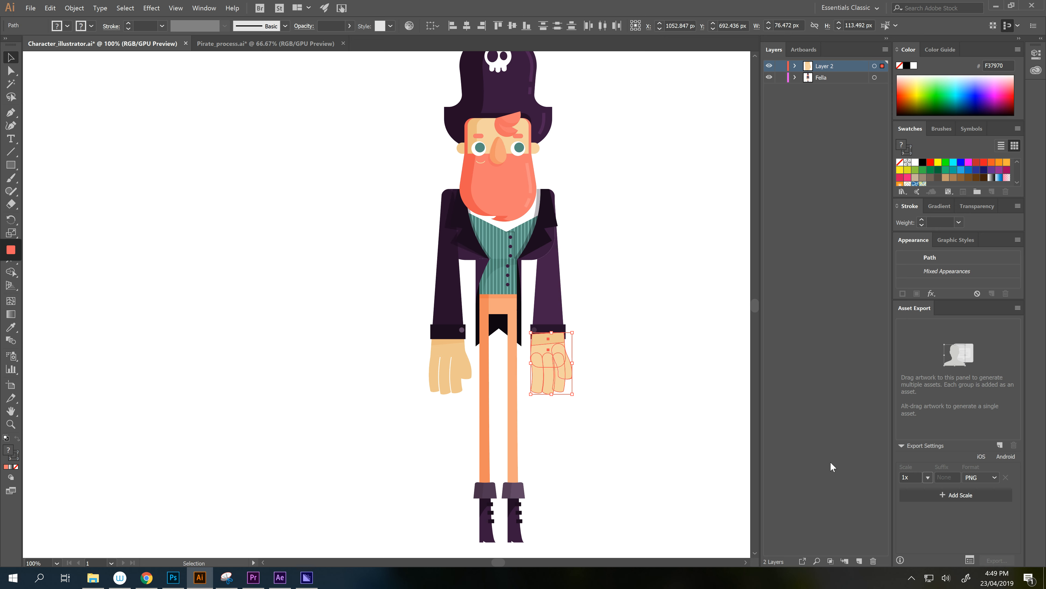
key("ctrl+z")
key("ctrl+v")
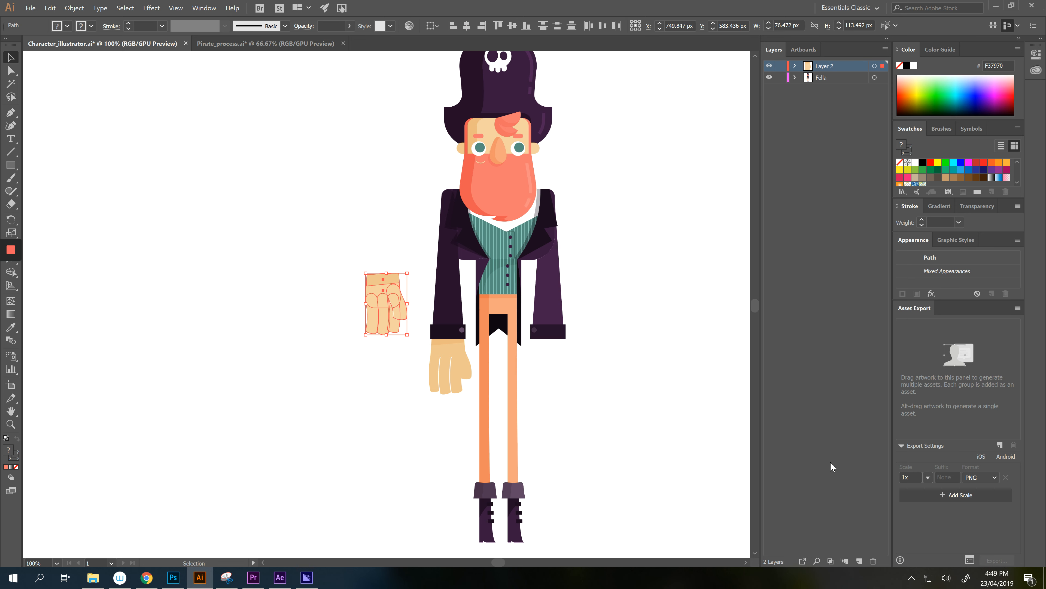
key("ctrl+z")
key("ctrl+f")
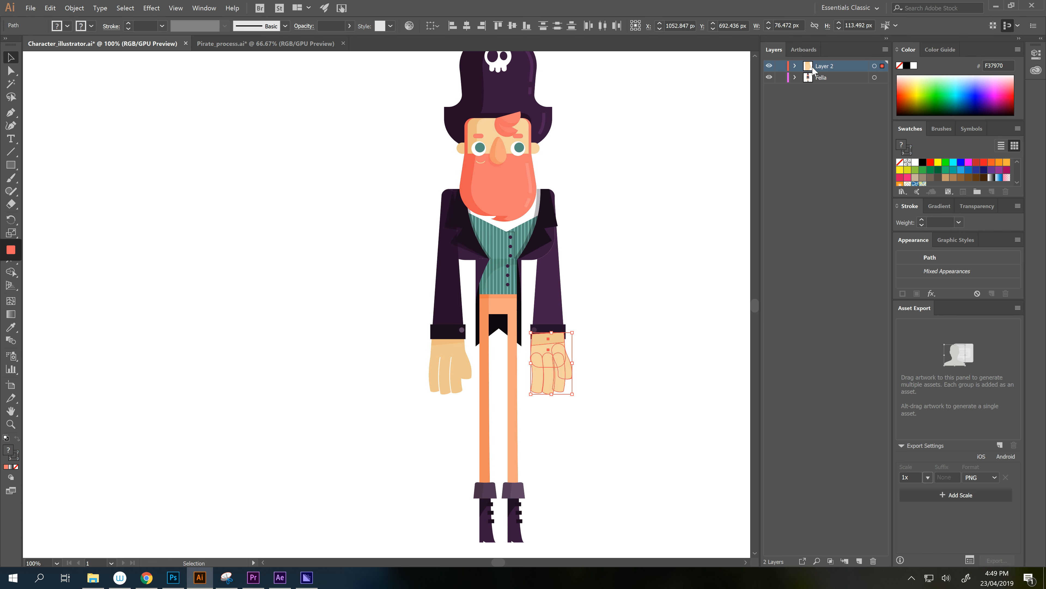
- Move Layer 2 beneath Fella, hide it, and select the right sleeve and cuff
left_click_drag(838, 75, 835, 91)
left_click(768, 77)
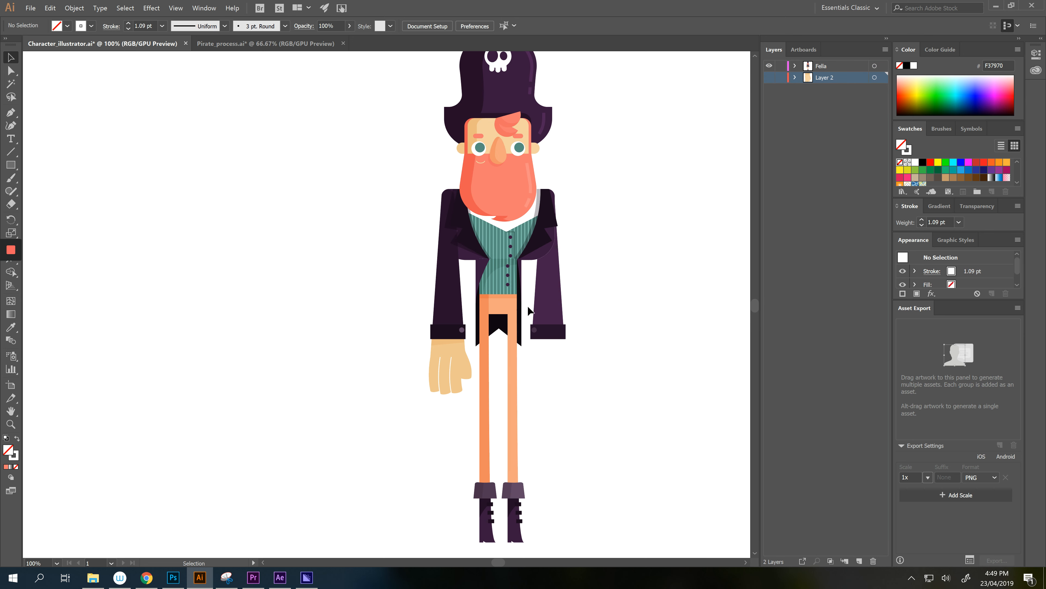
left_click_drag(554, 343, 582, 353)
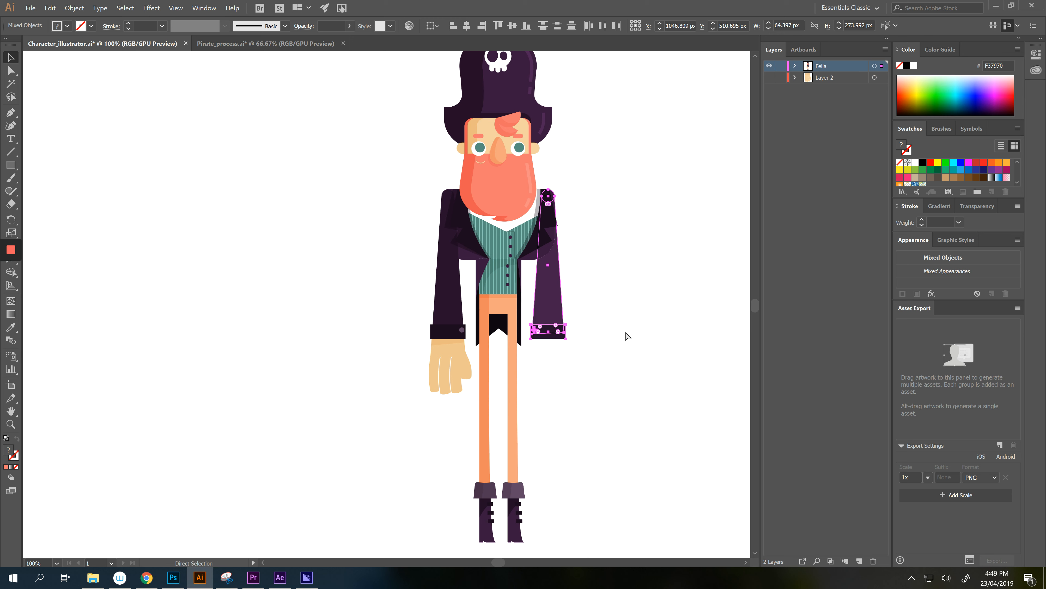
- Put the right sleeve and cuff in place on a new, hidden Layer 3
left_click(647, 350)
left_click(859, 559)
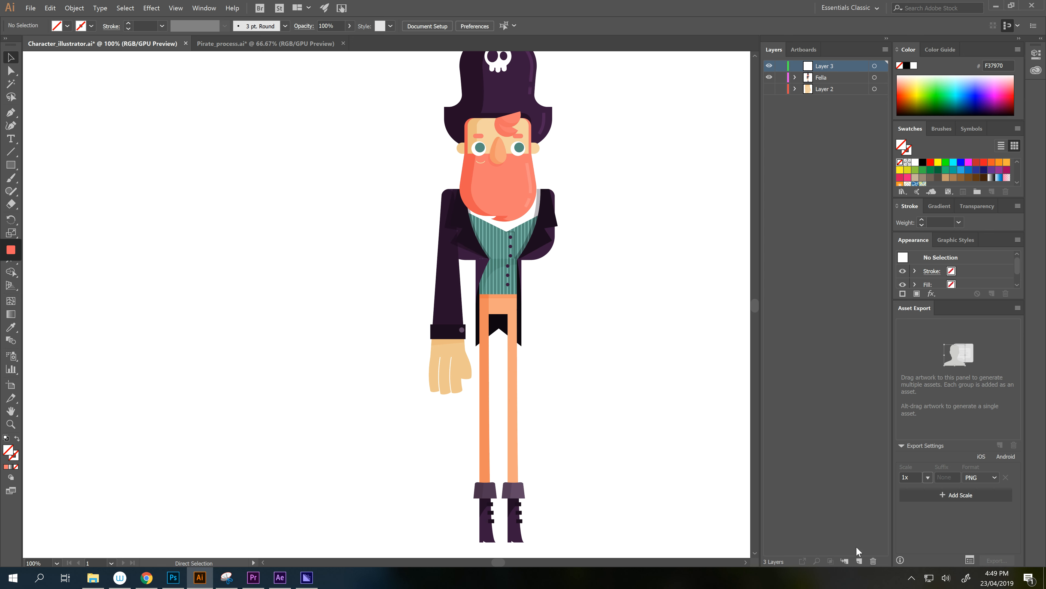
key("ctrl+f")
left_click(770, 67)
scroll(591, 360, "down", 3)
- Cut the right leg and boot onto a new, hidden Layer 4
left_click_drag(552, 387, 508, 503)
key("ctrl+x")
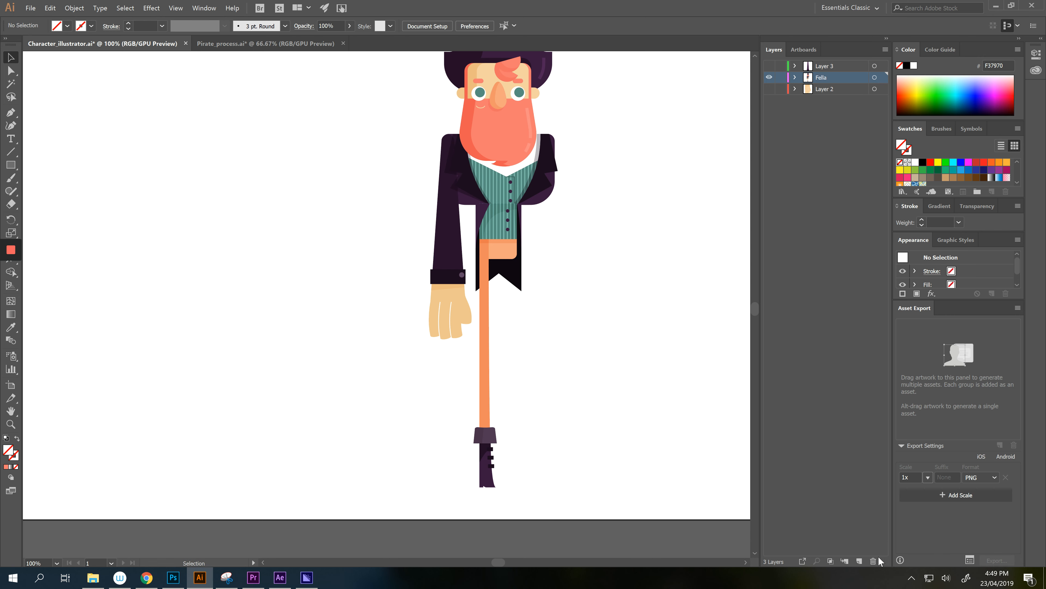
left_click(860, 559)
key("ctrl+f")
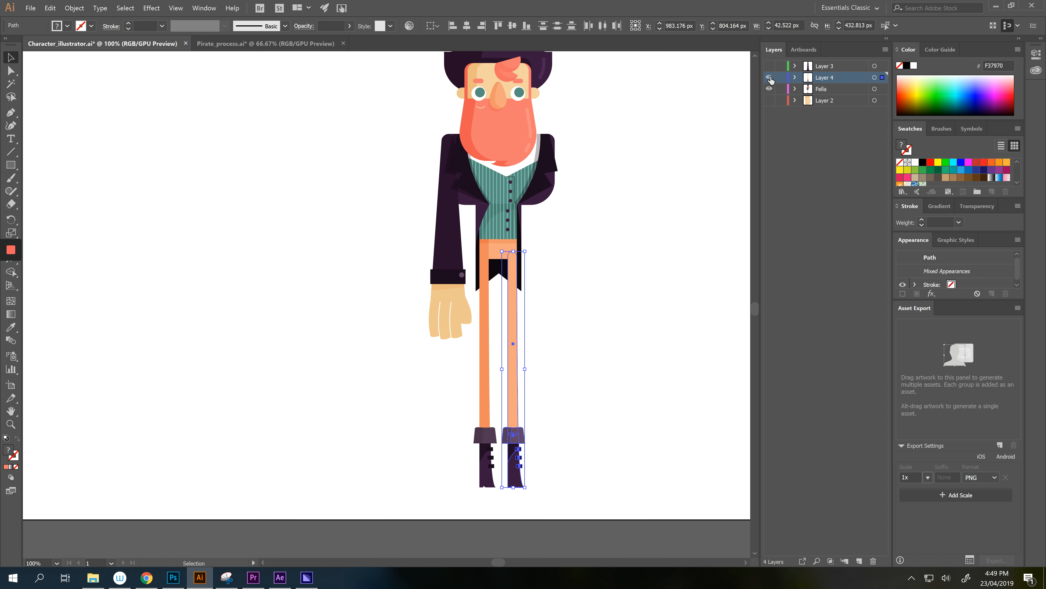
left_click(770, 77)
- Cut the left leg and boot onto a new, hidden Layer 5
left_click_drag(468, 406, 521, 513)
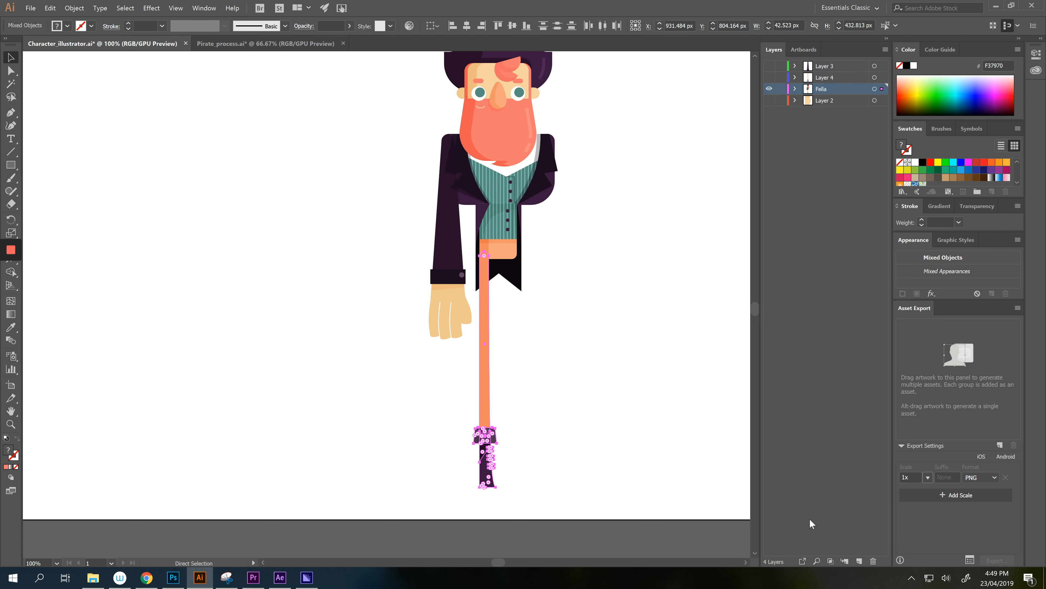
key("ctrl+x")
left_click(860, 560)
key("ctrl+f")
left_click(769, 88)
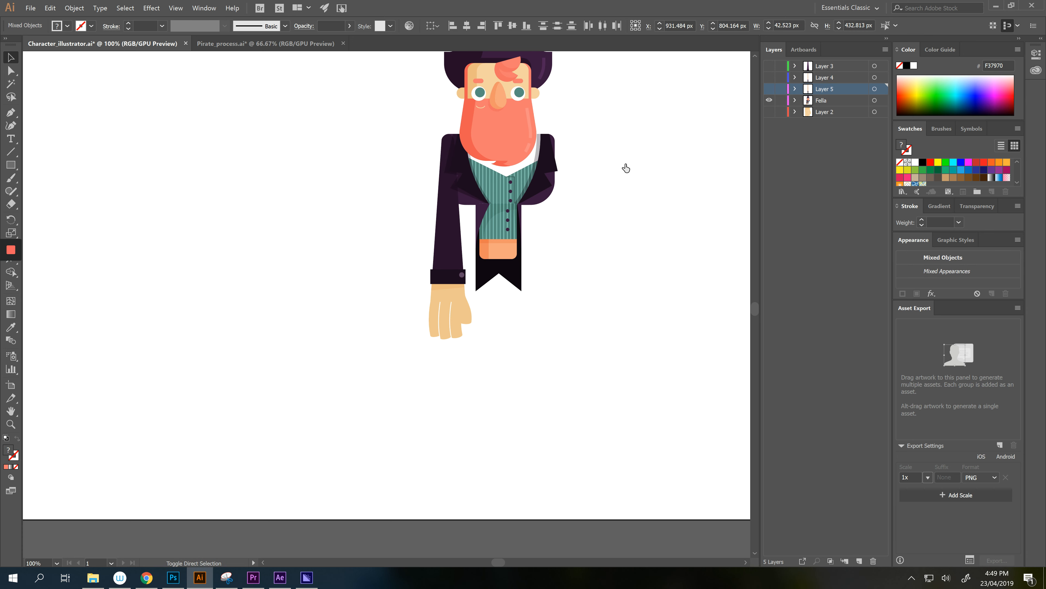
- Cut the remaining hand and paste it in place on a new Layer 6
left_click_drag(558, 337, 576, 363)
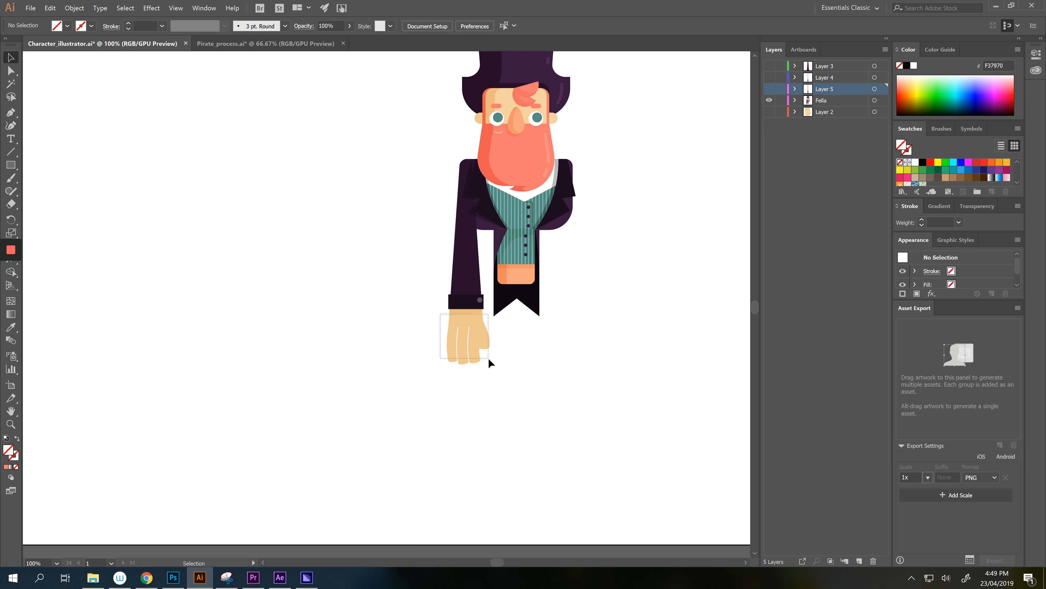
left_click_drag(491, 362, 491, 363)
key("ctrl+x")
left_click(859, 561)
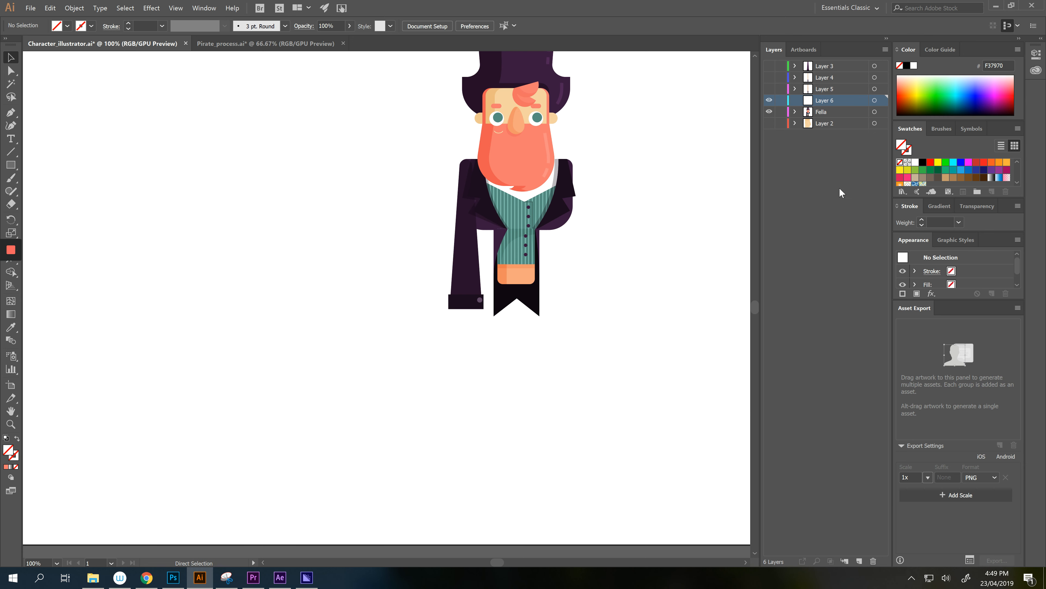
key("ctrl+f")
- Cut the remaining sleeve and cuff onto a new Layer 7 and hide it
left_click_drag(632, 228, 633, 293)
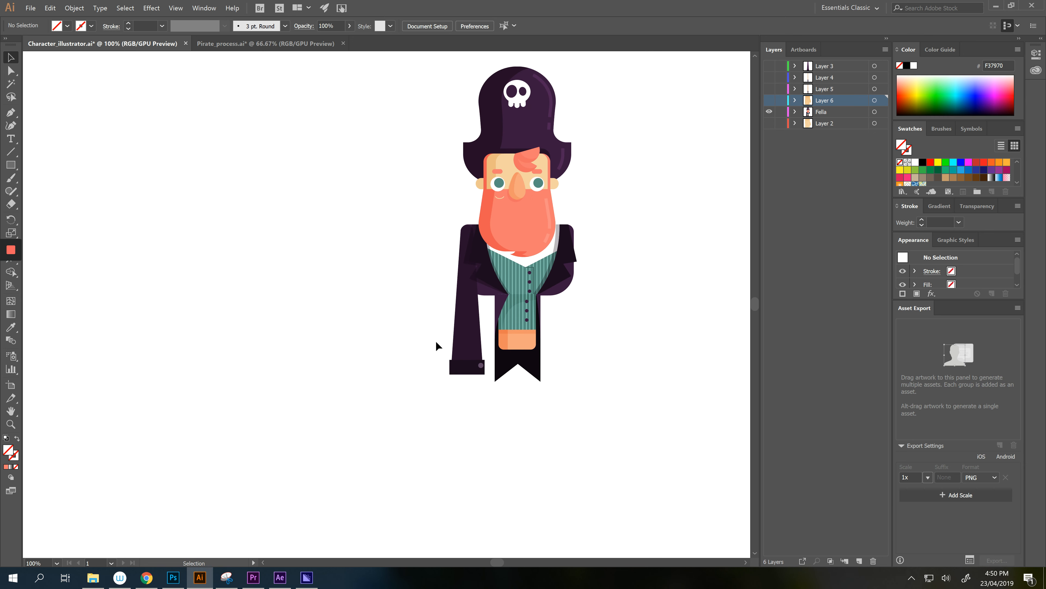
left_click_drag(435, 343, 491, 380)
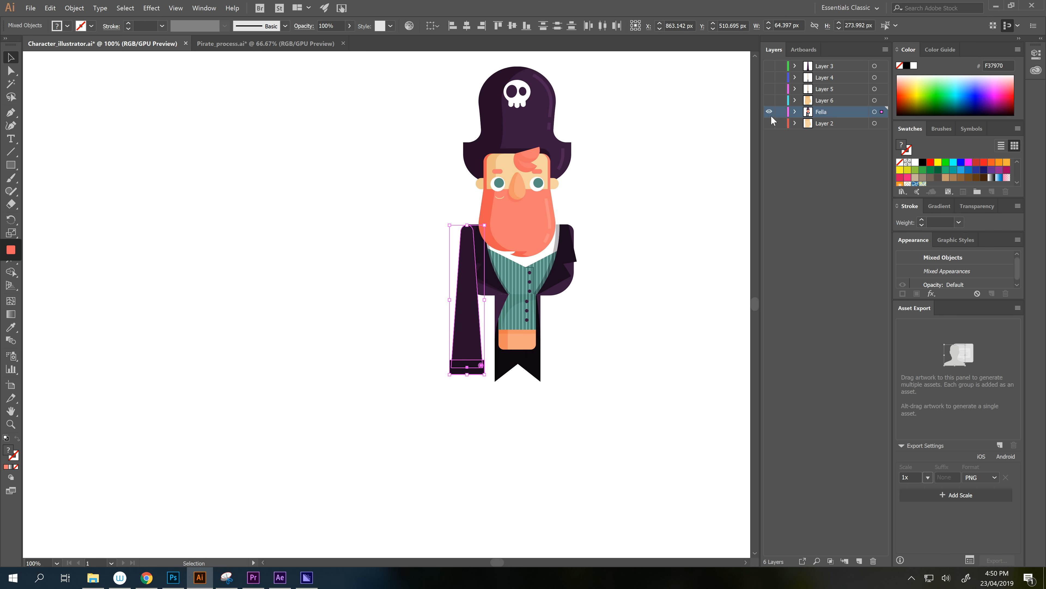
key("ctrl+x")
left_click(860, 560)
key("ctrl+f")
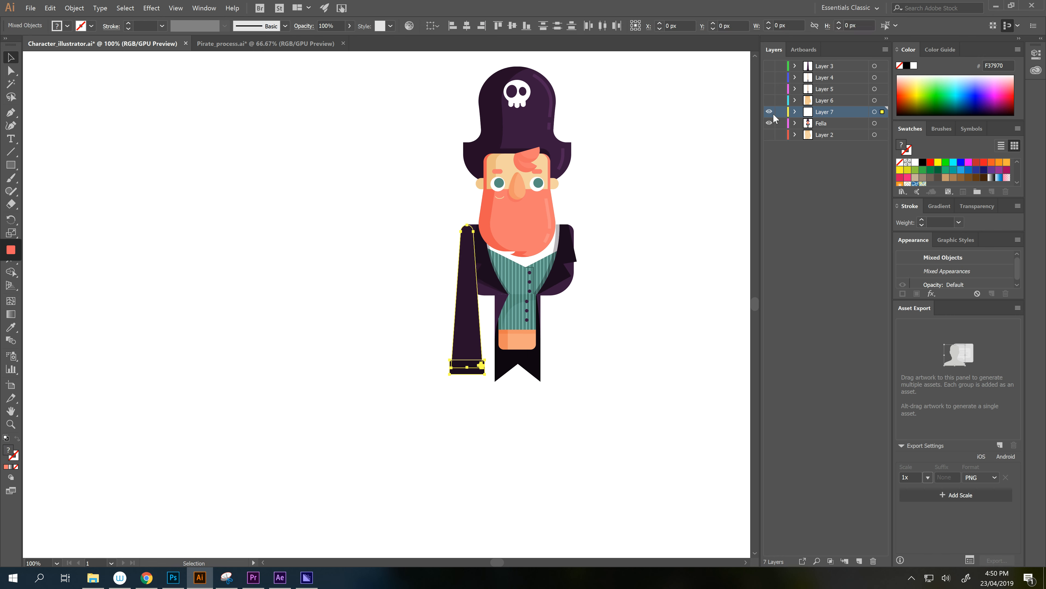
left_click(770, 112)
left_click_drag(739, 180, 730, 219)
- Paste the cut pirate hat on a hidden Layer 8 below Fella, then zoom to 200%
left_click_drag(614, 272, 614, 291)
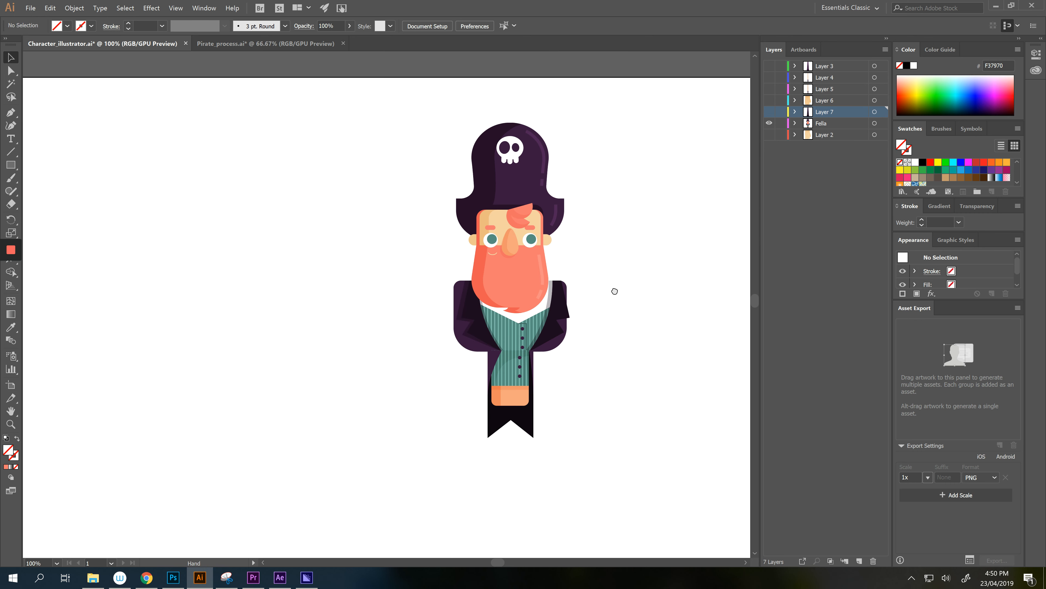
left_click_drag(436, 108, 581, 194)
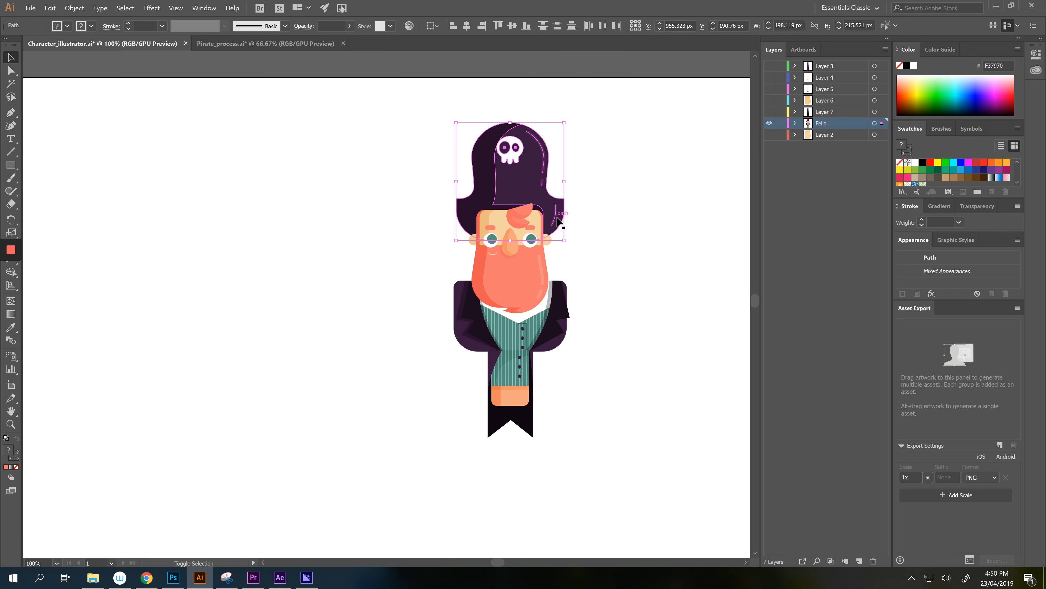
key("Delete")
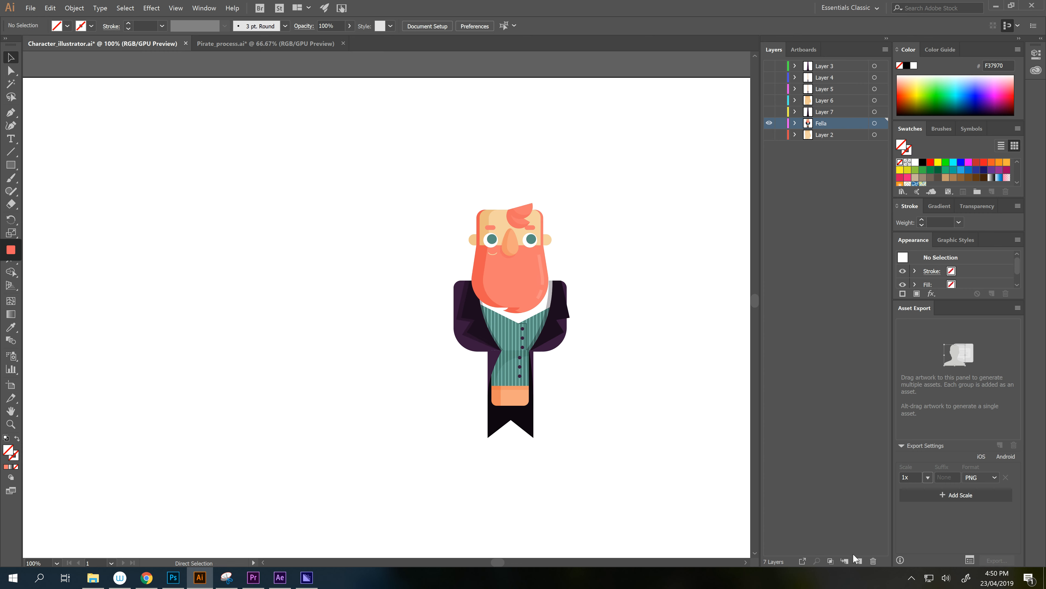
left_click(859, 561)
key("ctrl+f")
left_click_drag(822, 65, 804, 143)
left_click(768, 136)
mouse_move(641, 303)
left_mouse_down()
mouse_move(654, 283)
mouse_move(661, 305)
left_mouse_up()
key("alt")
scroll(559, 326, "up", 2)
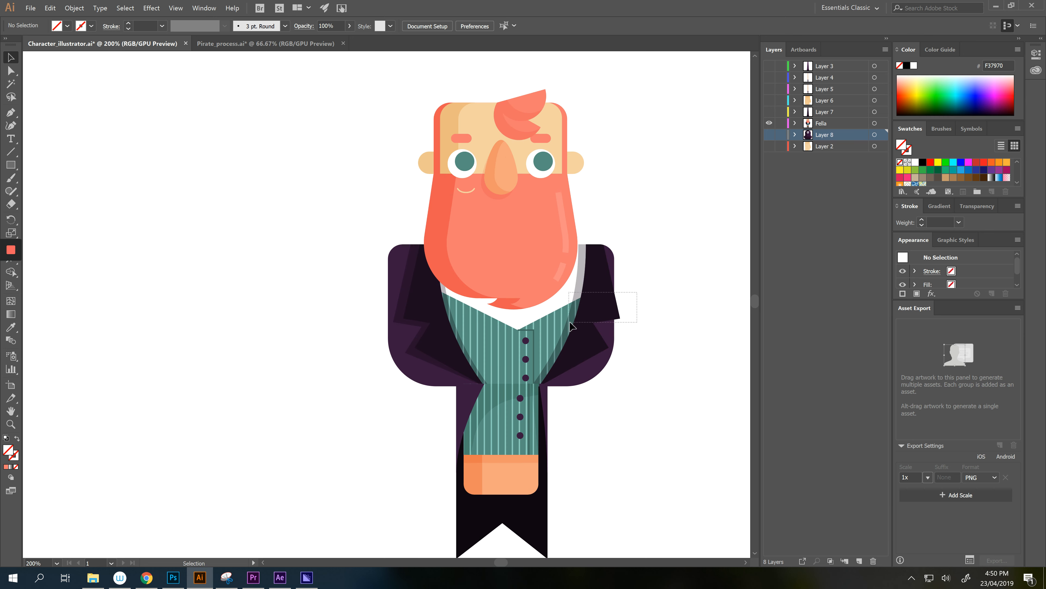
- Cut the right ear onto a new Layer 9 placed below Fella
left_click(570, 321)
left_click(585, 214)
scroll(585, 226, "up", 3)
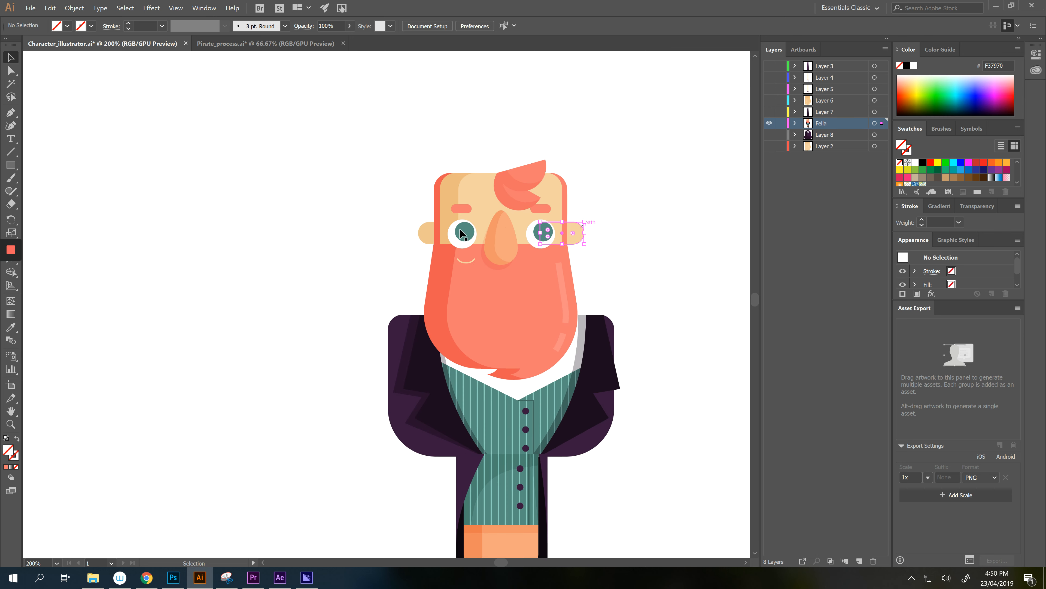
left_click(574, 233)
key("a")
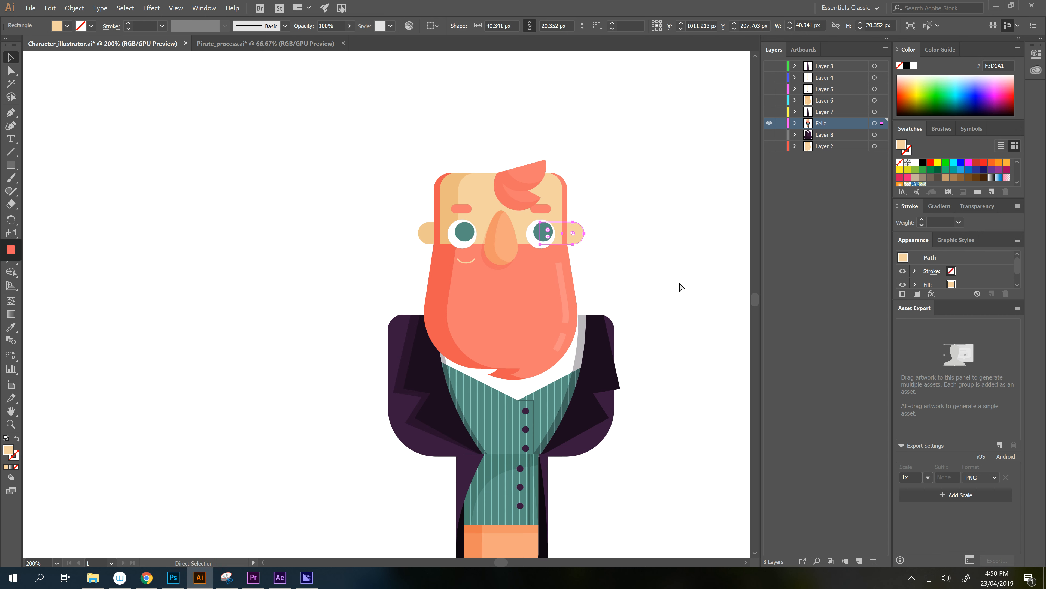
key("Delete")
left_click(855, 559)
key("ctrl+f")
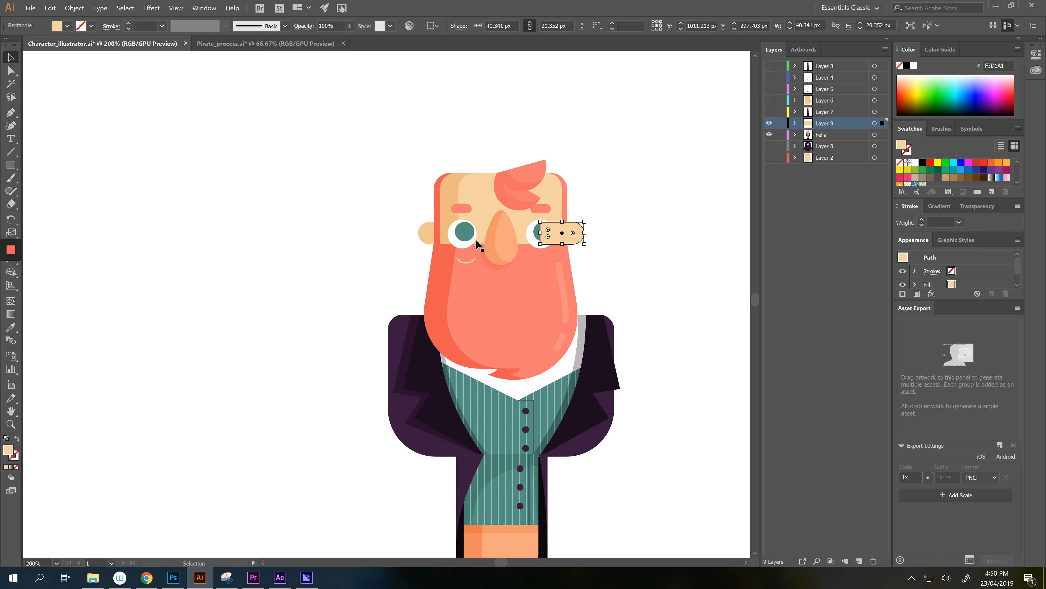
left_click_drag(841, 122, 840, 140)
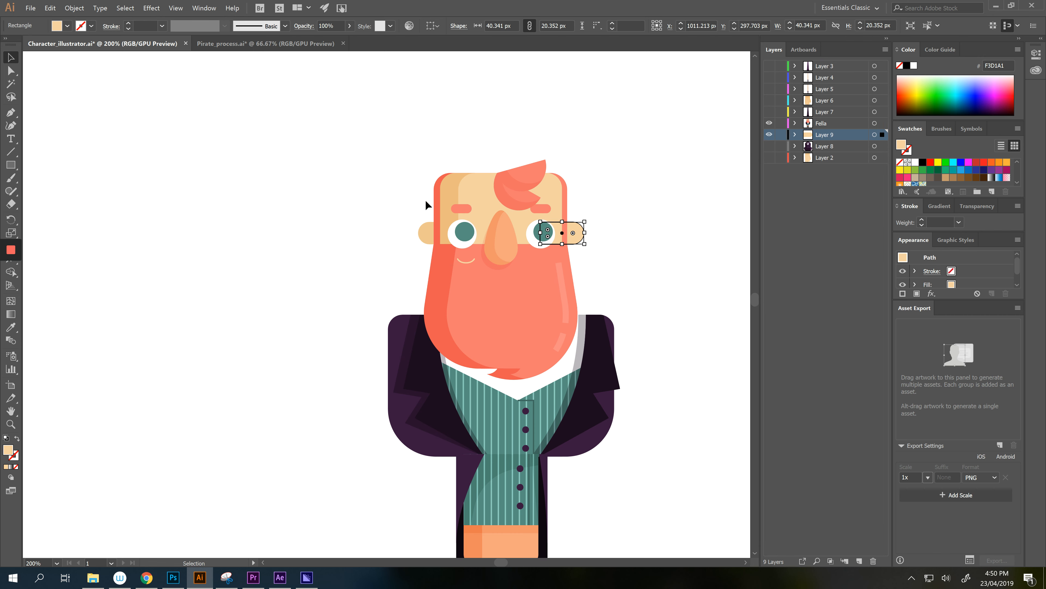
- Cut the left ear onto a new Layer 10 placed below Fella
left_click_drag(429, 235, 429, 237)
key("ctrl+x")
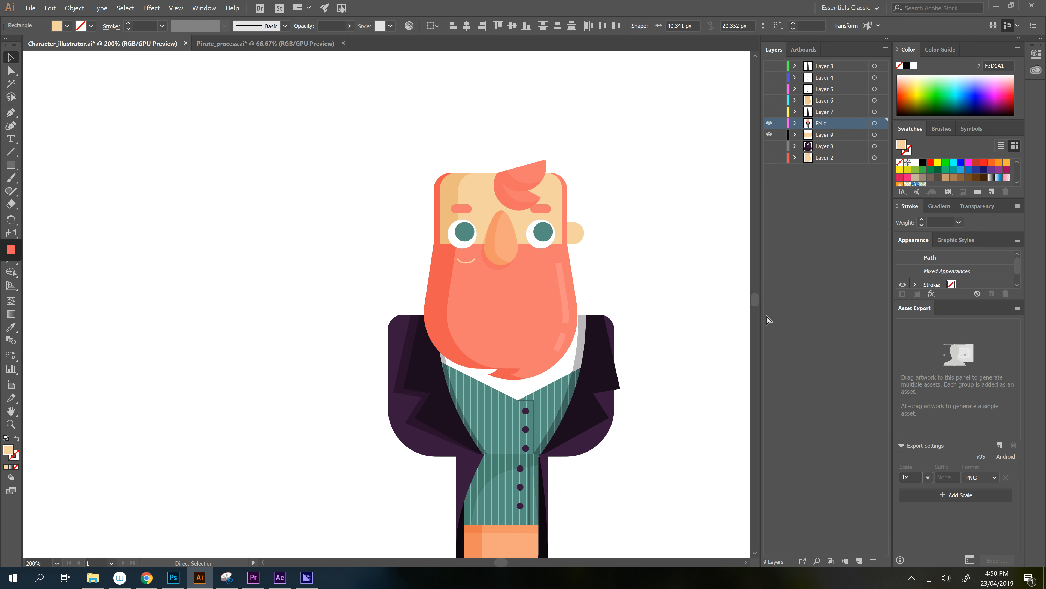
left_click(859, 559)
key("ctrl+f")
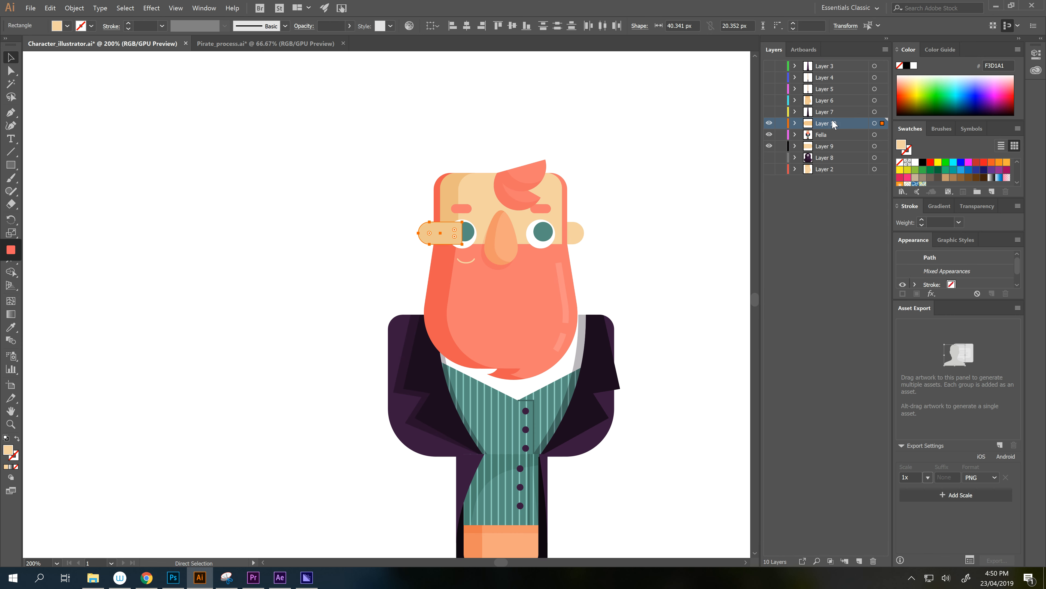
left_click_drag(841, 123, 840, 140)
- Nudge both ears slightly left, and undo a trial move of the nose
left_click_drag(575, 238, 567, 237)
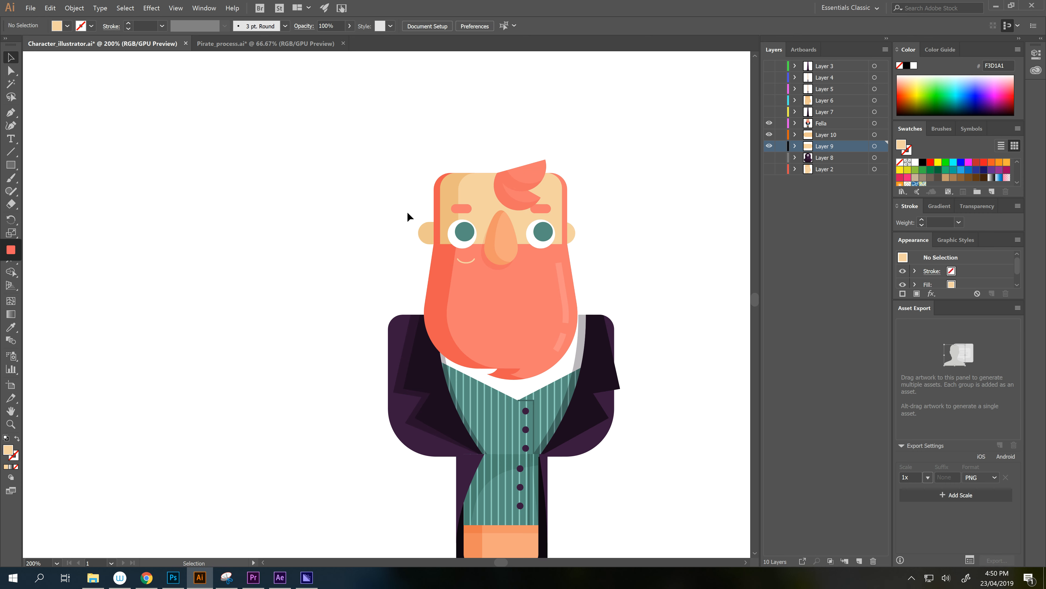
left_click_drag(431, 240, 422, 235)
left_click(349, 204)
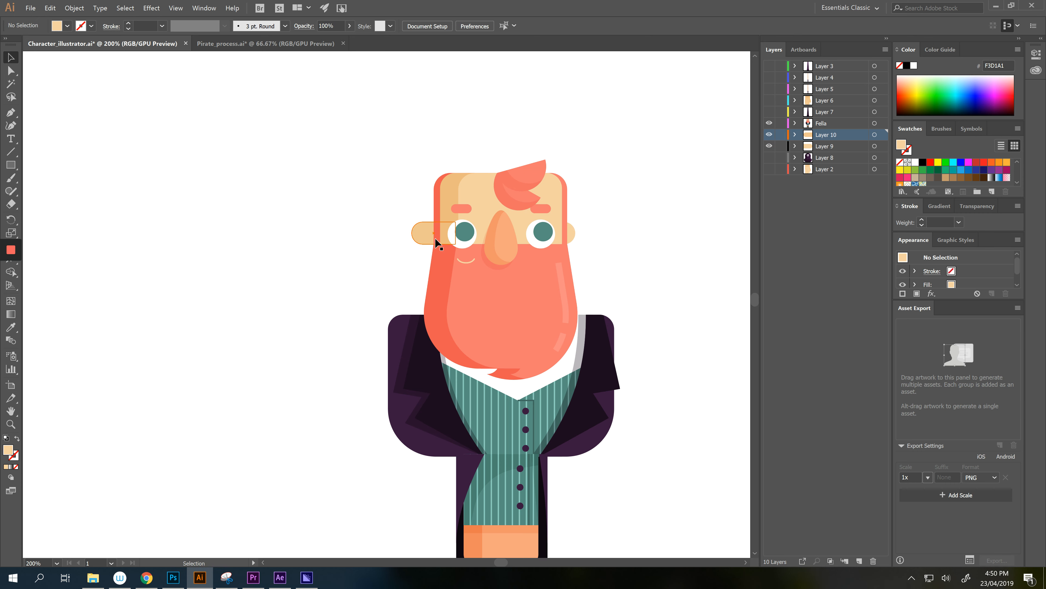
left_click(507, 243)
left_click_drag(507, 242, 521, 249)
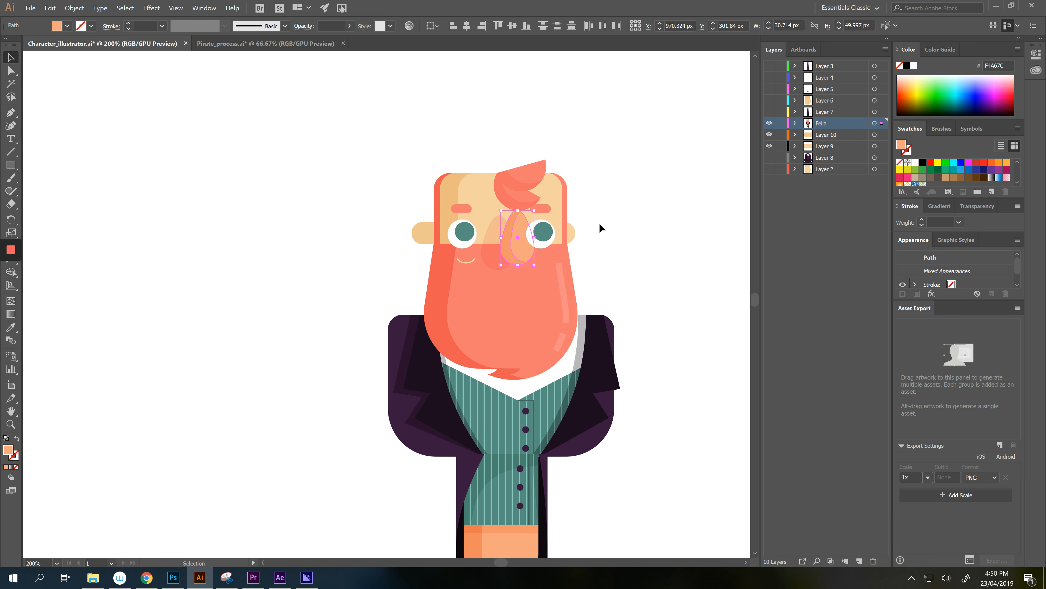
key("ctrl+z")
key("ctrl+z")
key("ctrl+z")
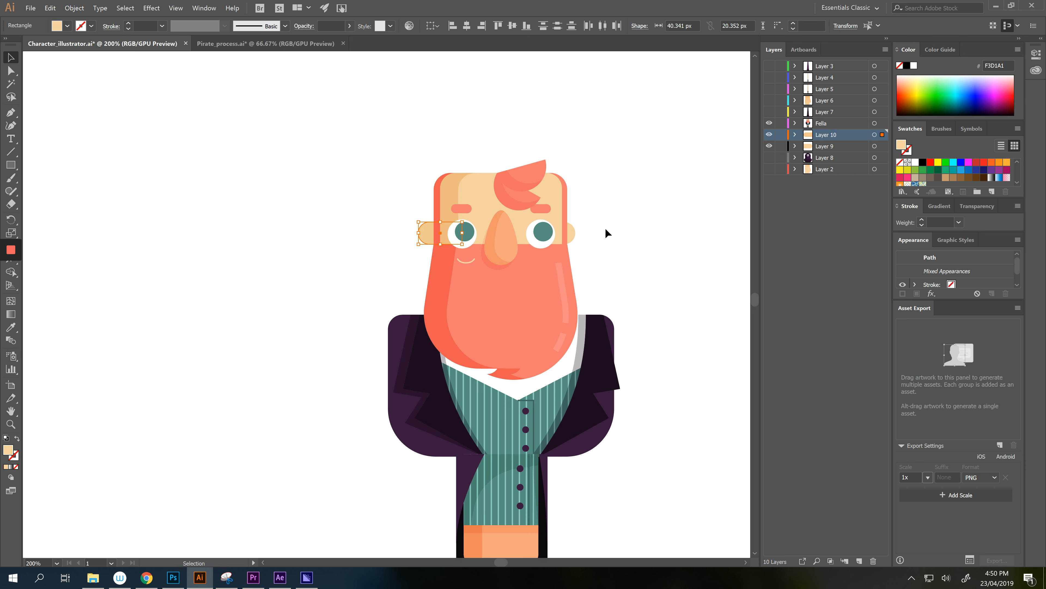
left_click(596, 215)
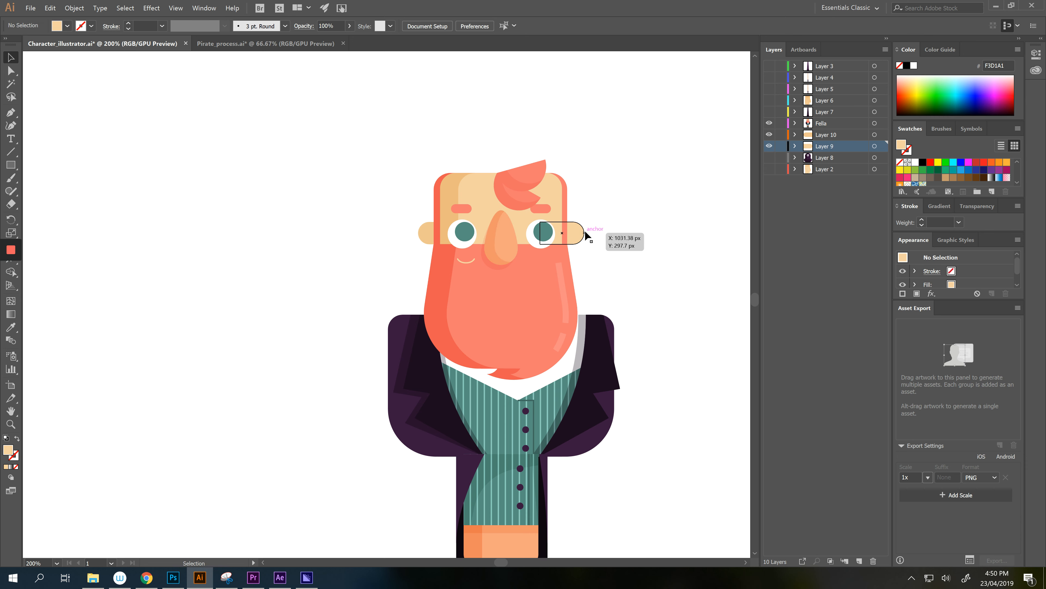
left_click_drag(427, 238, 429, 239)
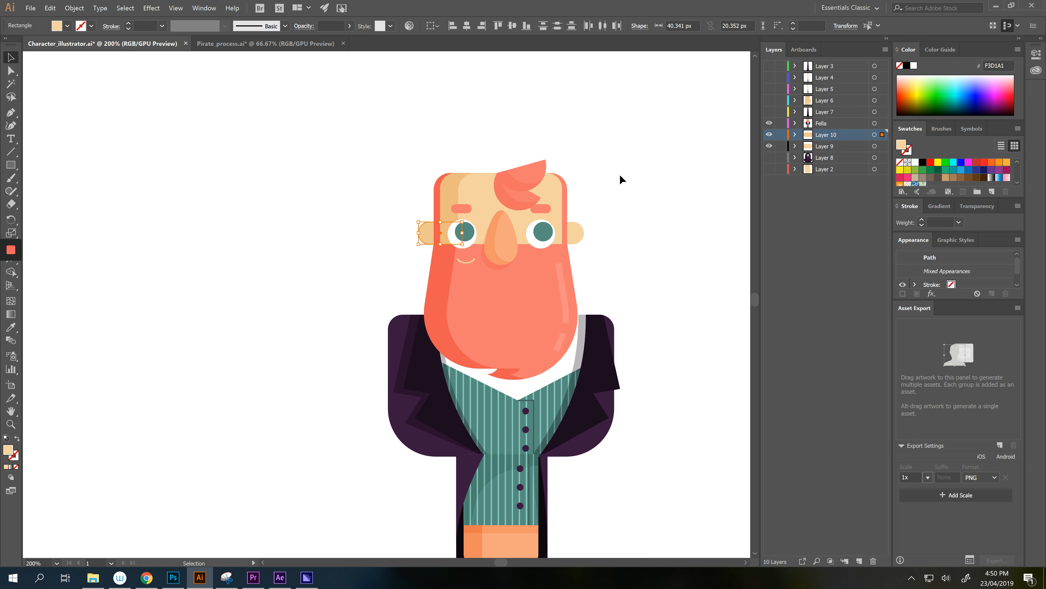
left_click(622, 178)
mouse_move(631, 193)
left_mouse_down()
mouse_move(626, 170)
mouse_move(630, 179)
left_mouse_up()
- Hide the left ear's layer and paste both pupils in place on a new Layer 11
left_click(768, 134)
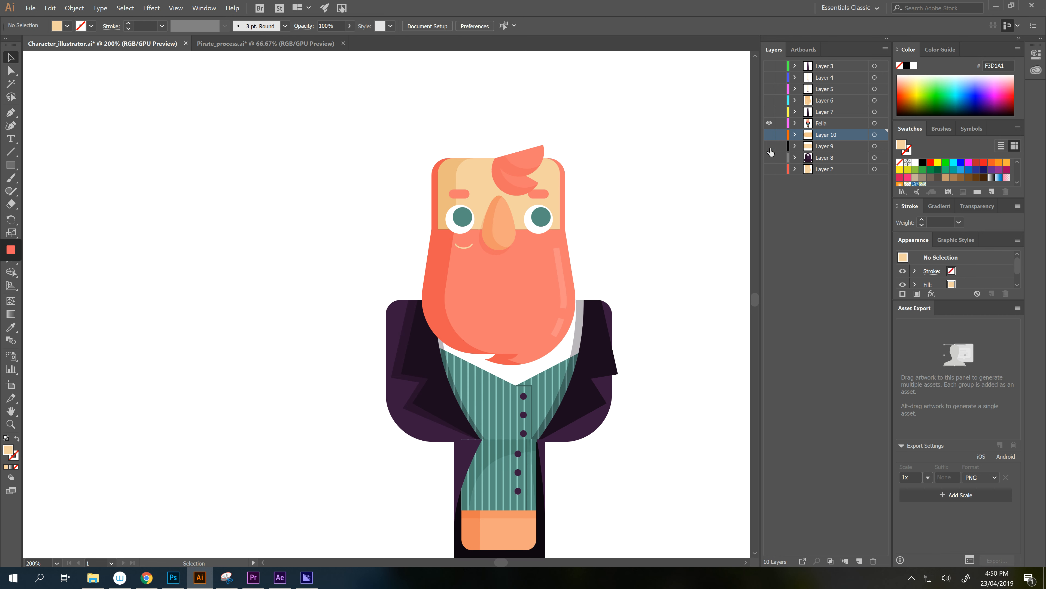
left_click(543, 219)
left_click(462, 218, "shift")
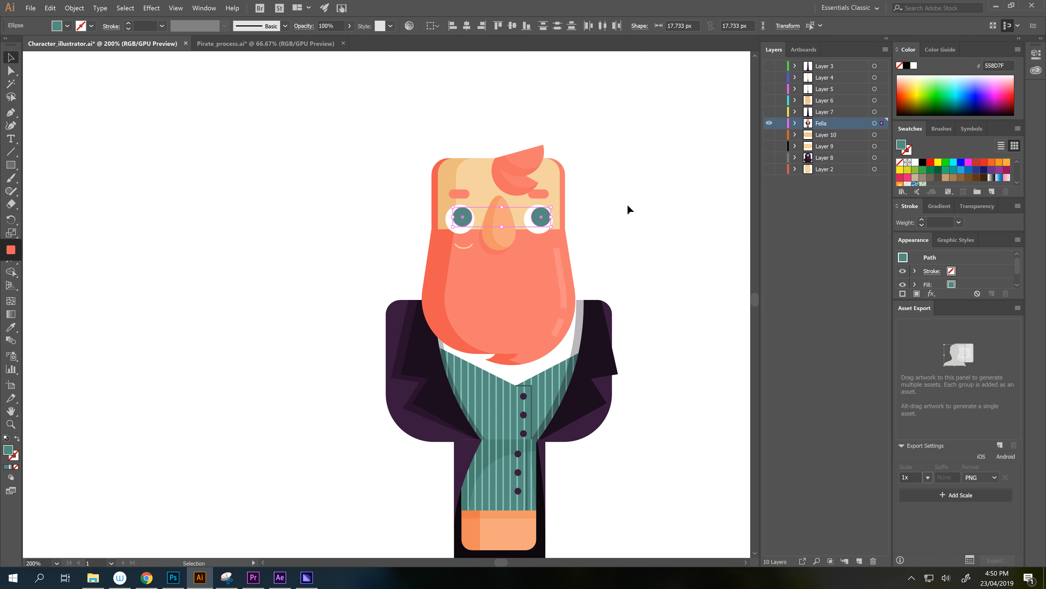
key("Delete")
left_click(860, 561)
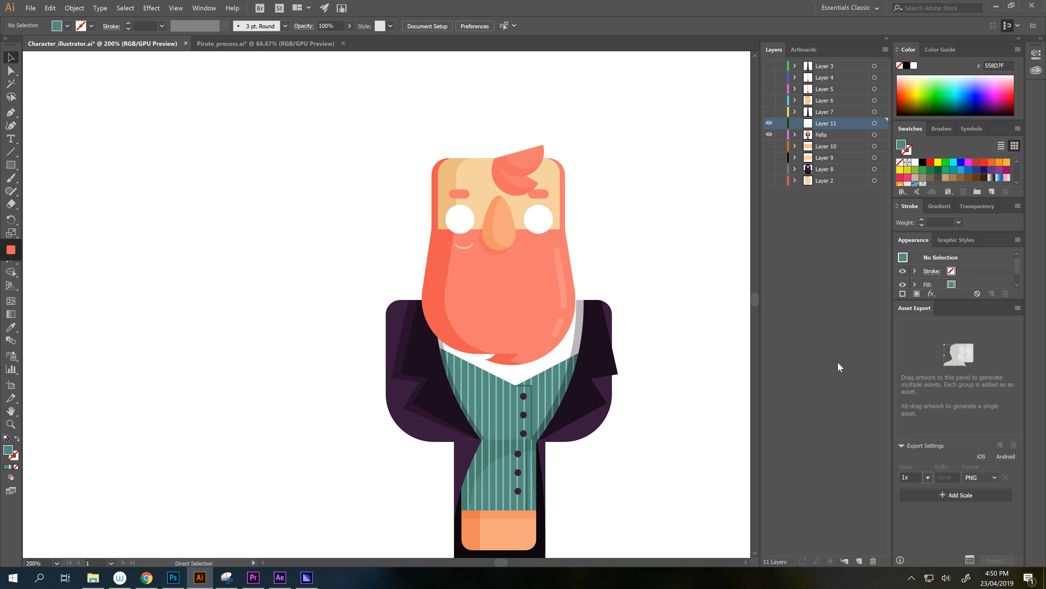
key("ctrl+f")
left_click_drag(539, 221, 546, 216)
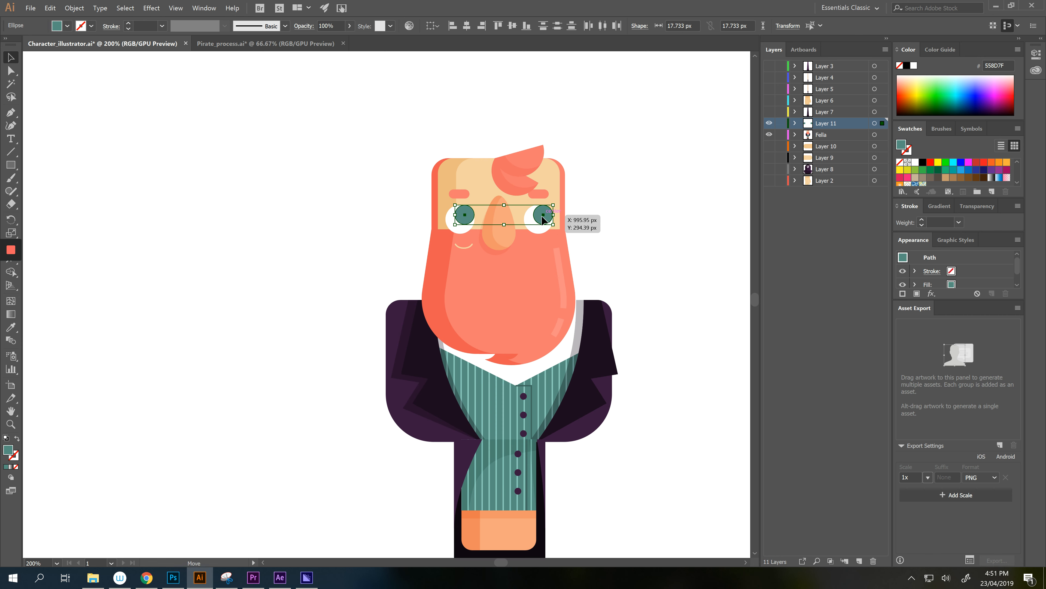
key("ctrl+z")
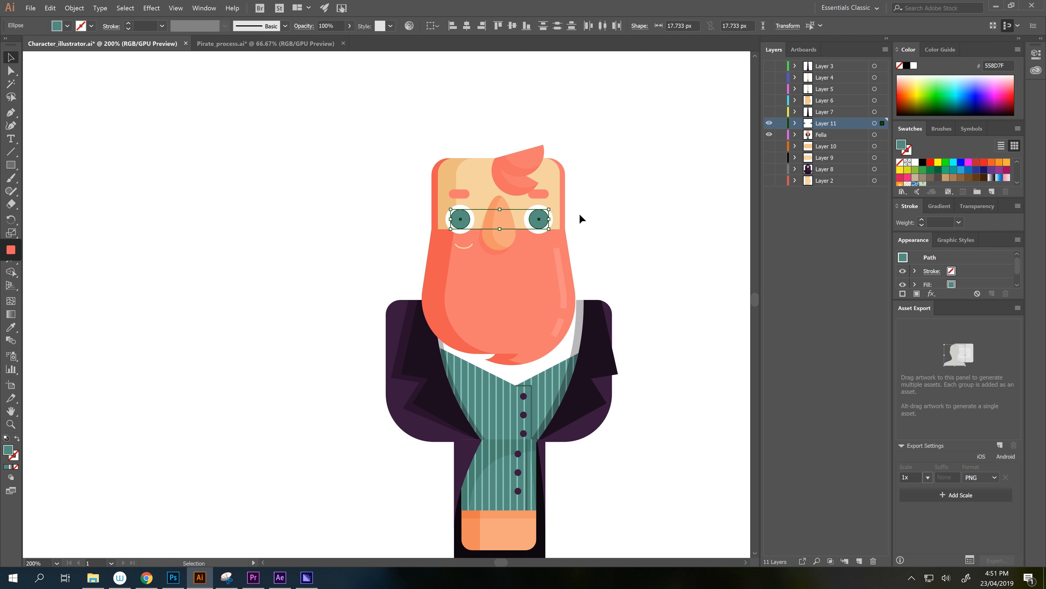
key("ctrl+shift+z")
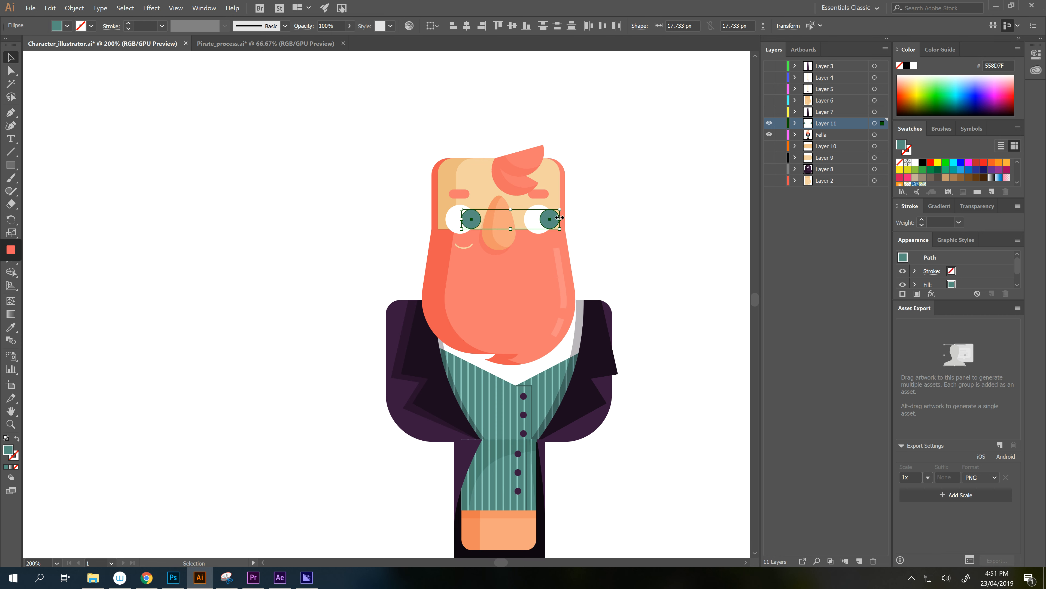
left_click_drag(552, 219, 547, 215)
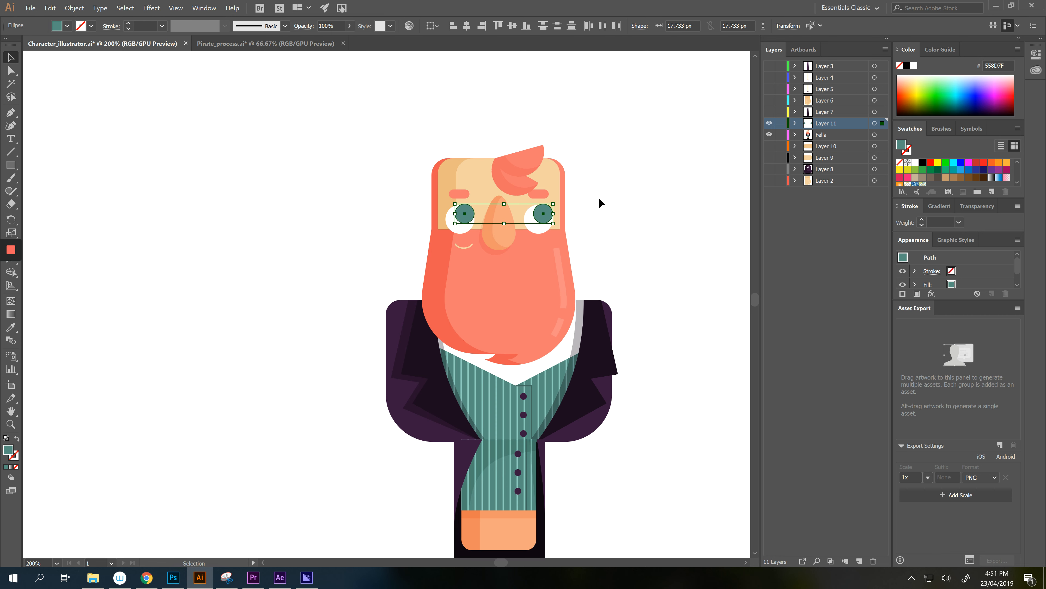
key("ctrl+z")
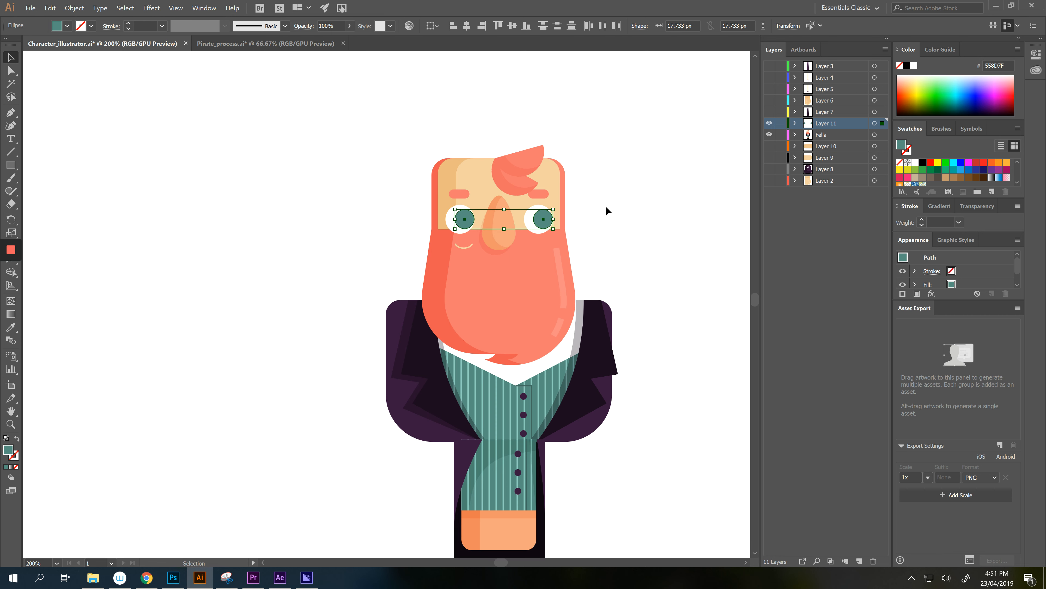
left_click(660, 202)
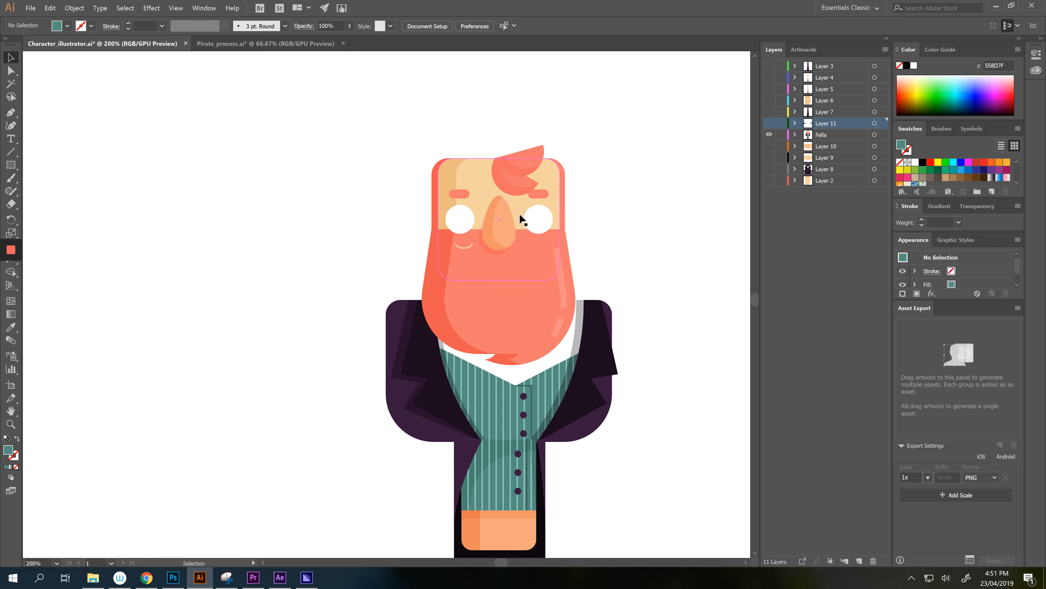
- Move both eye whites onto a new hidden Layer 12 and select the right eyebrow
left_click(536, 220)
left_click(456, 222, "shift")
key("ctrl+x")
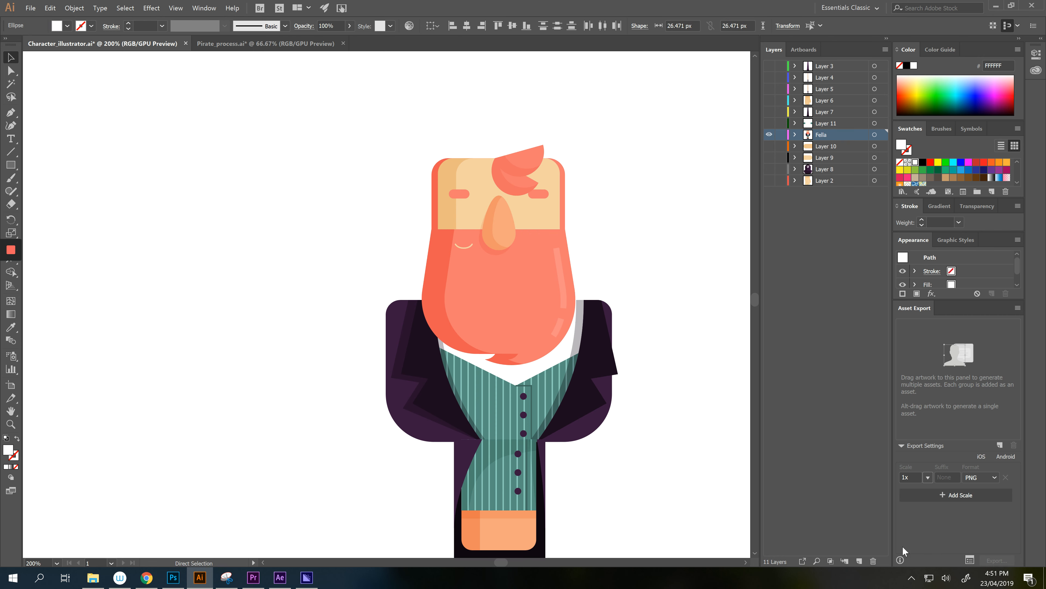
left_click(859, 560)
key("ctrl+f")
key("v")
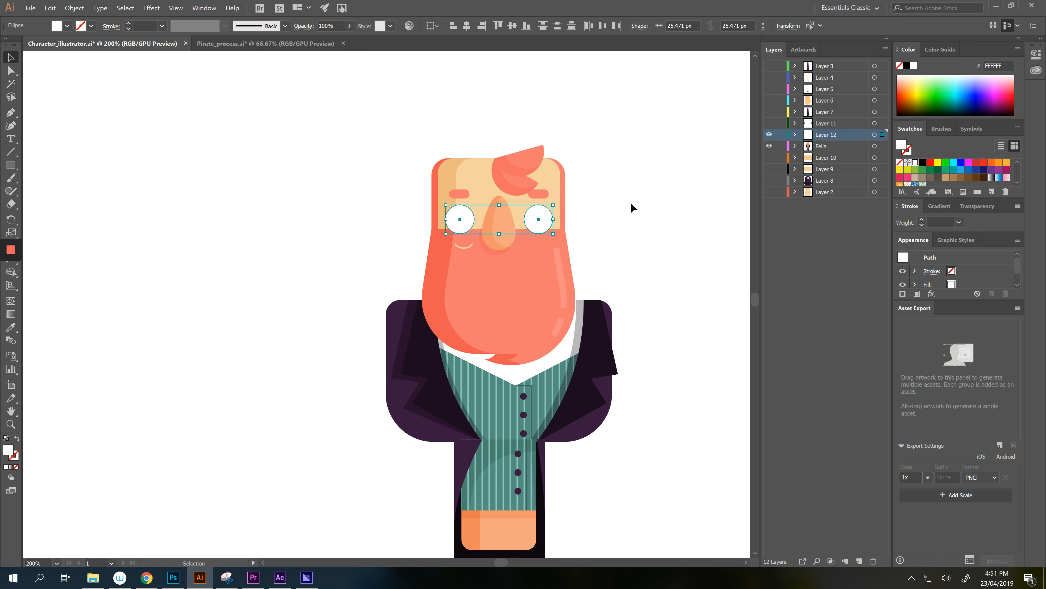
left_click(769, 135)
left_click(545, 197)
- Cut the right and left eyebrows onto their own new layers, 13 and 14
key("ctrl+x")
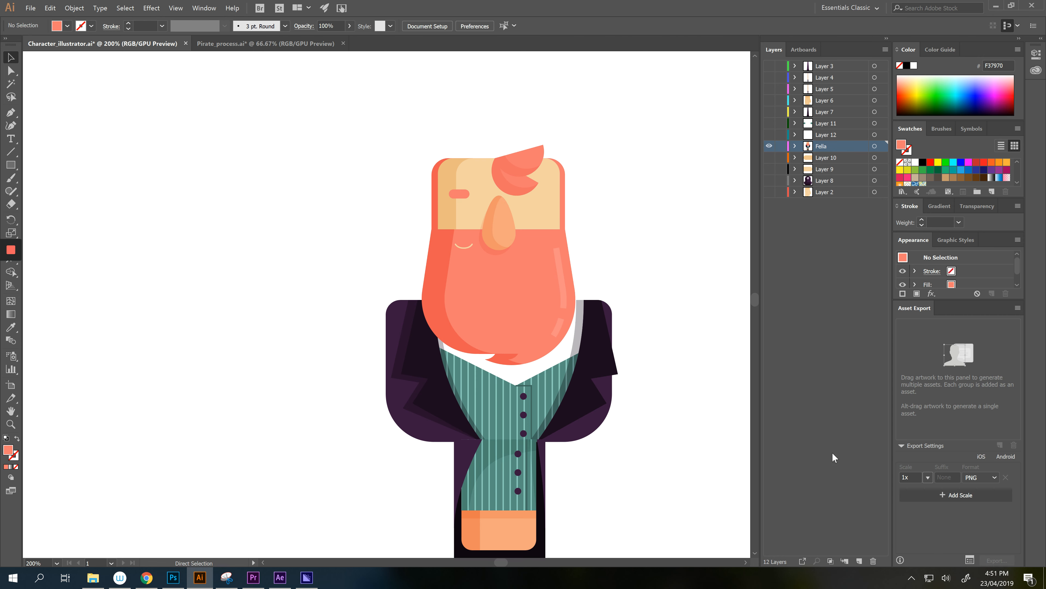
left_click(859, 561)
key("ctrl+f")
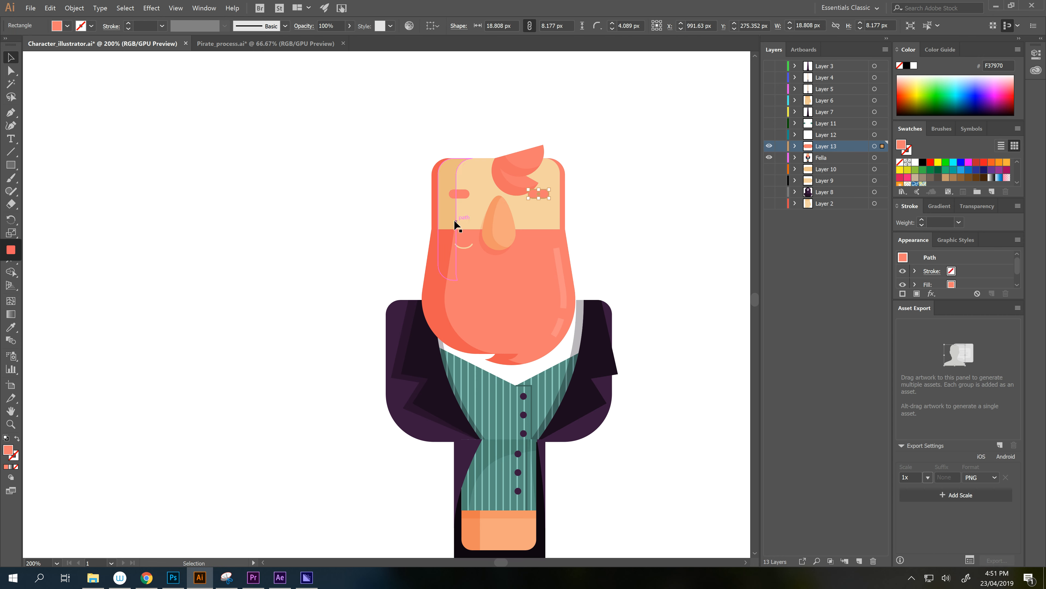
left_click(468, 198)
key("ctrl+x")
left_click(860, 561)
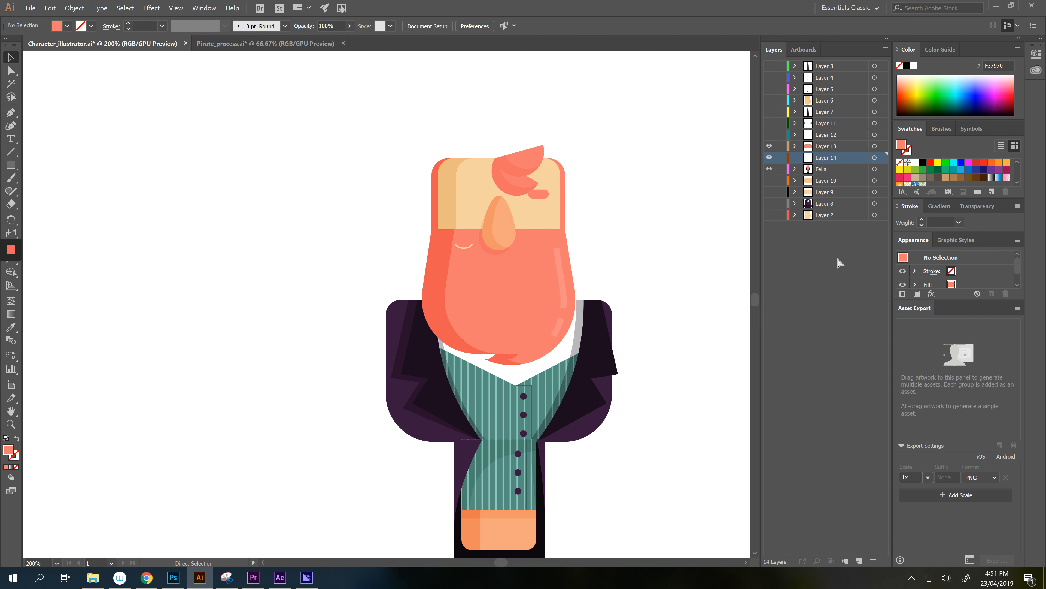
key("ctrl+f")
- Move the curved hair curl piece from Fella onto a new hidden Layer 15
left_click(819, 169)
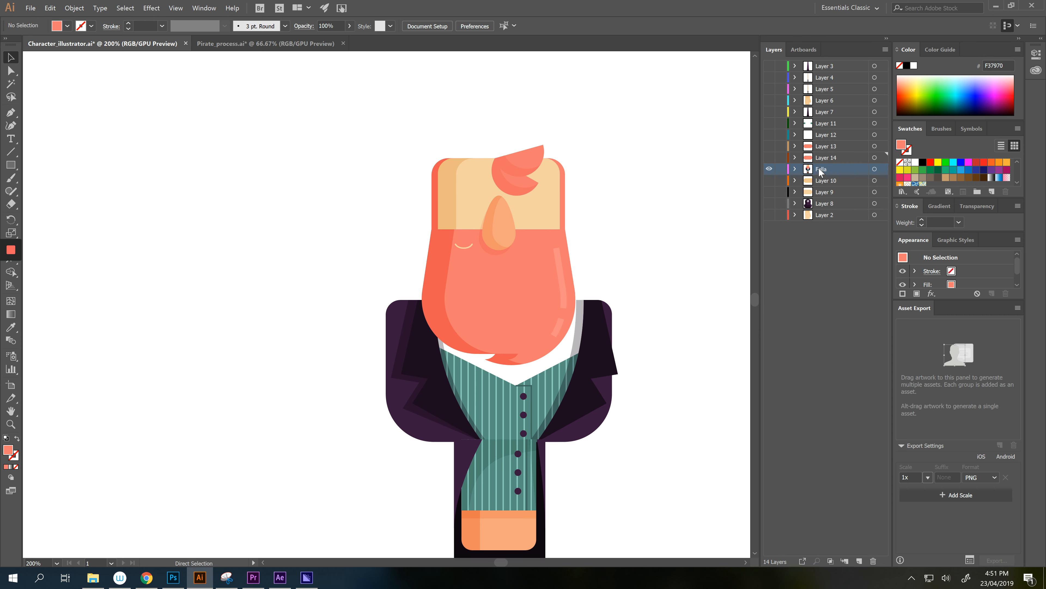
left_click(521, 167)
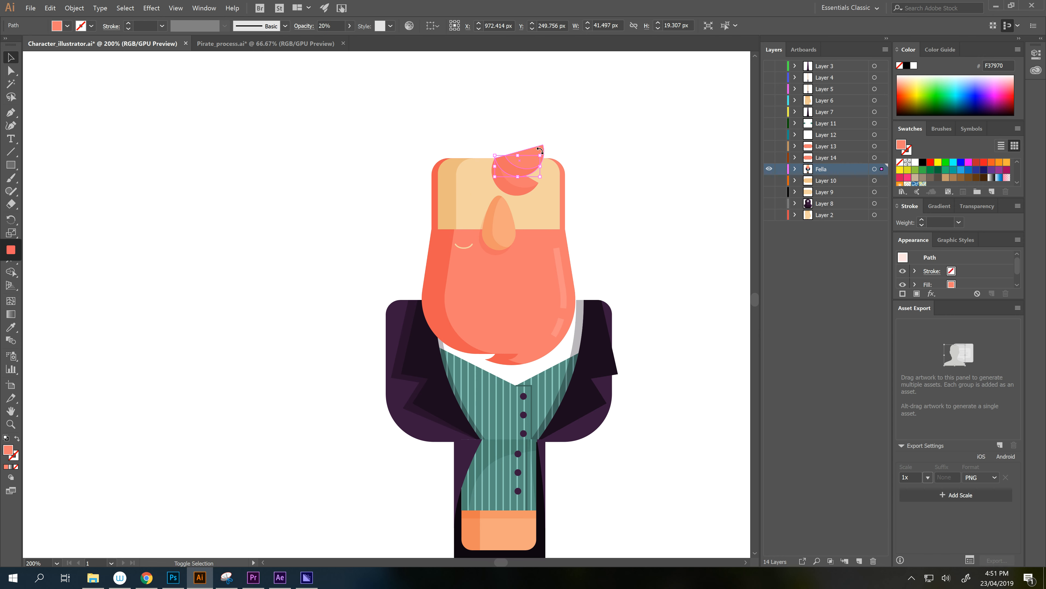
left_click_drag(539, 151, 598, 159)
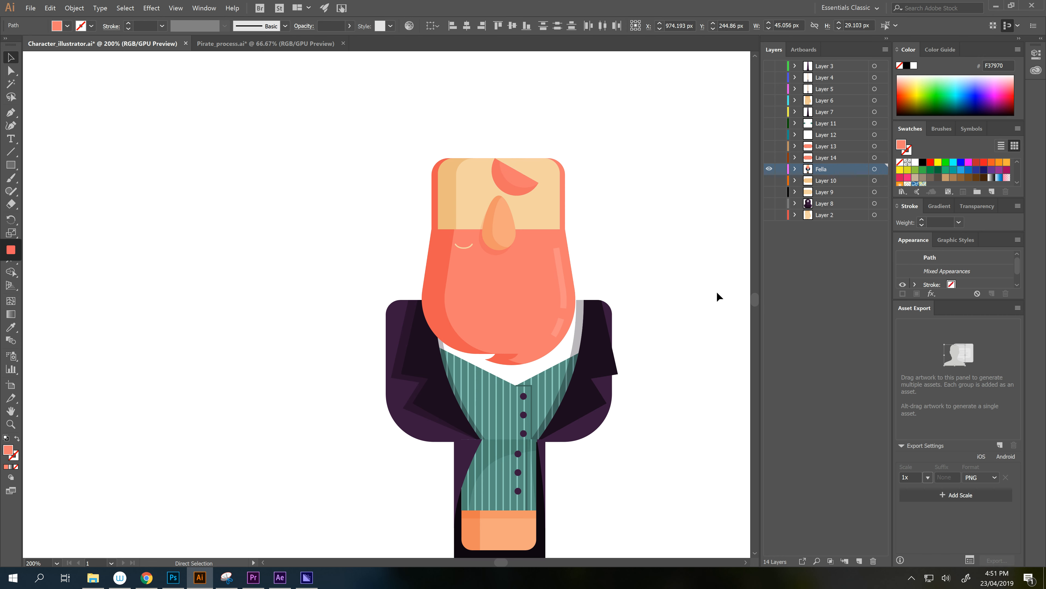
left_click(860, 562)
key("ctrl+f")
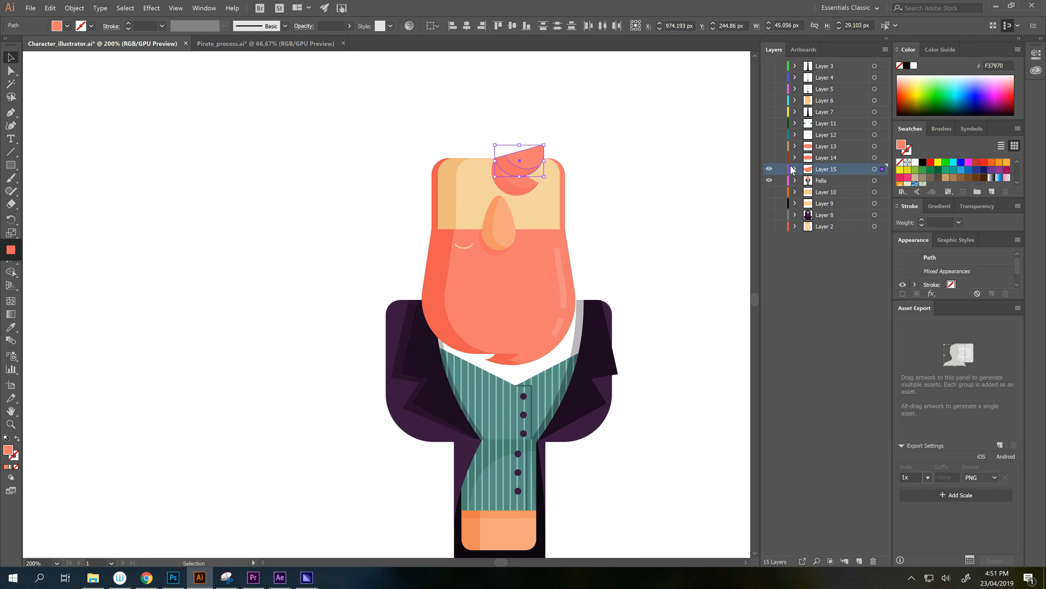
left_click(769, 169)
- Move the remaining hair piece onto hidden Layer 16, then select the forehead shapes
left_click(520, 189)
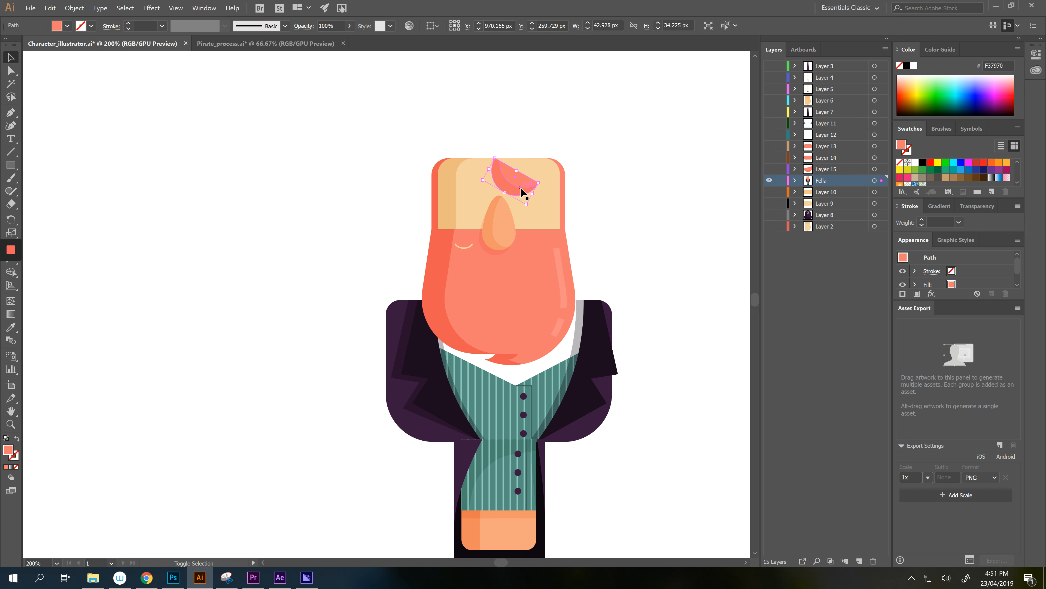
key("ctrl+x")
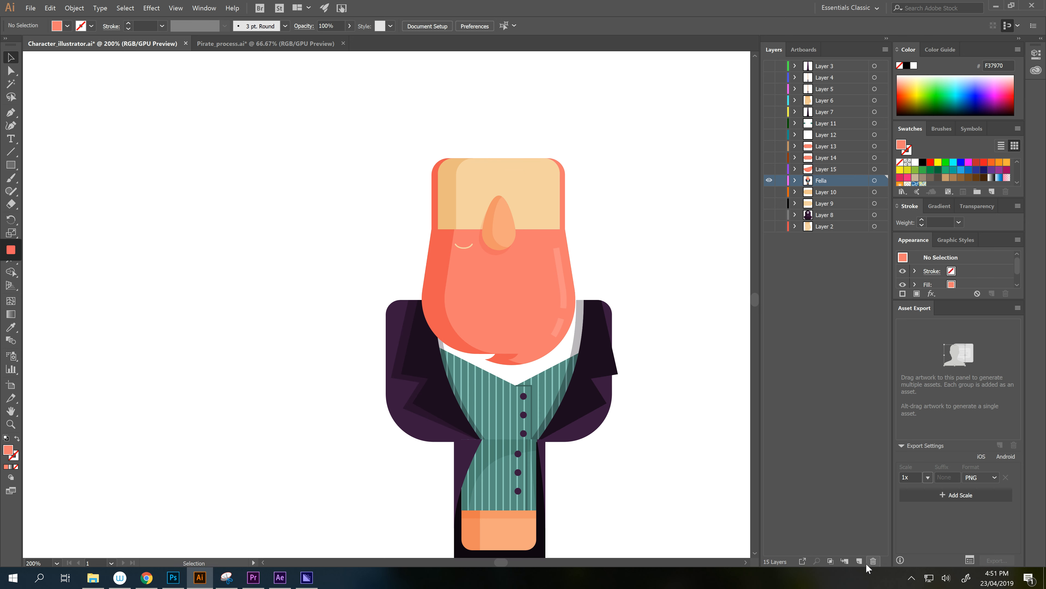
left_click(859, 561)
key("ctrl+f")
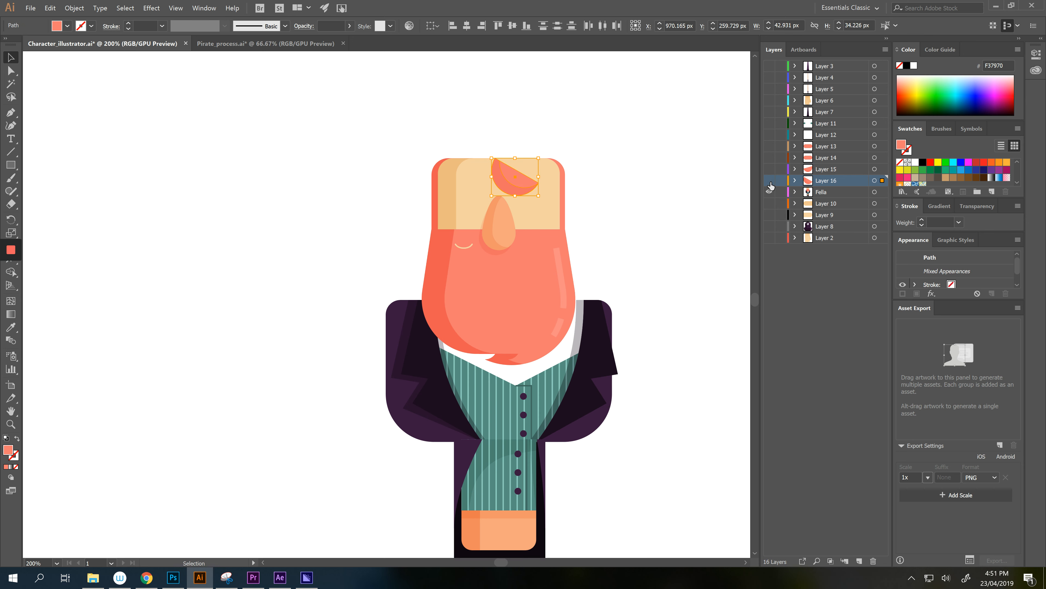
left_click(770, 183)
left_click_drag(645, 197, 650, 164)
left_click_drag(638, 103, 459, 146)
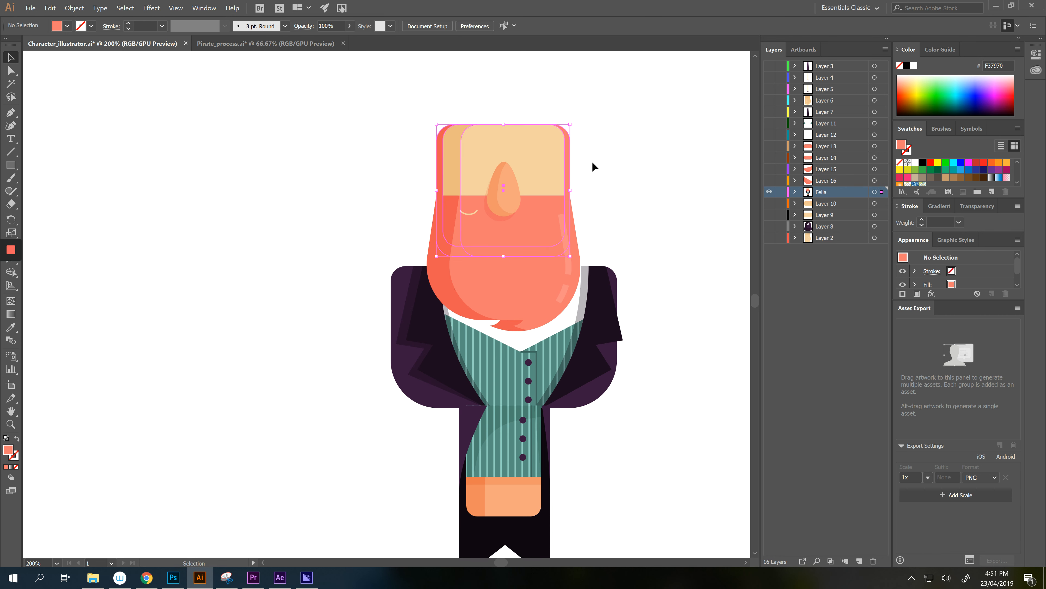
- Cut the forehead from Fella, paste it in place on a new layer, and hide it
key("Delete")
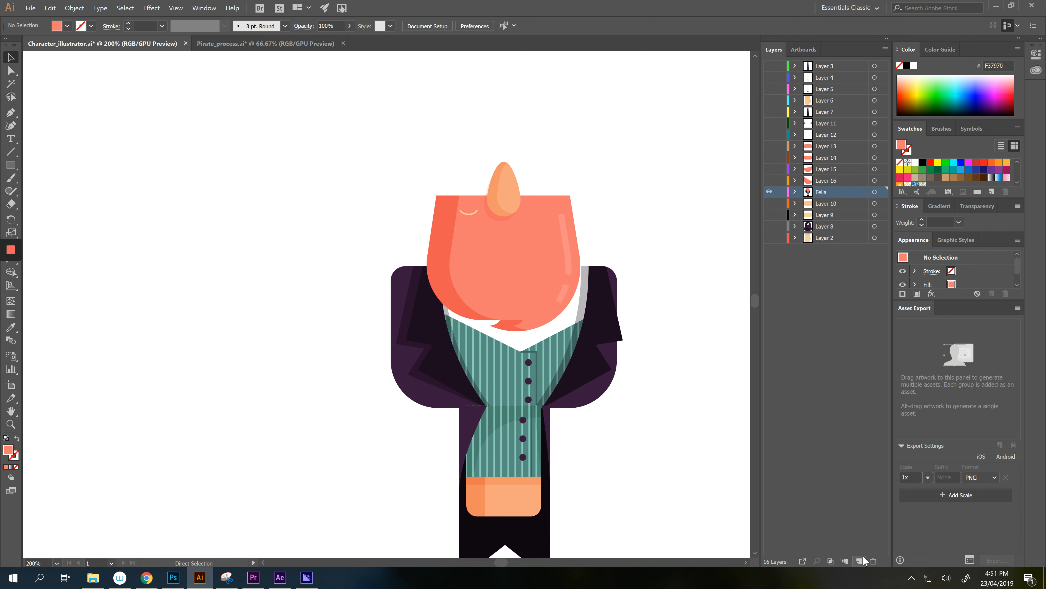
left_click(859, 560)
key("ctrl+f")
left_click(769, 192)
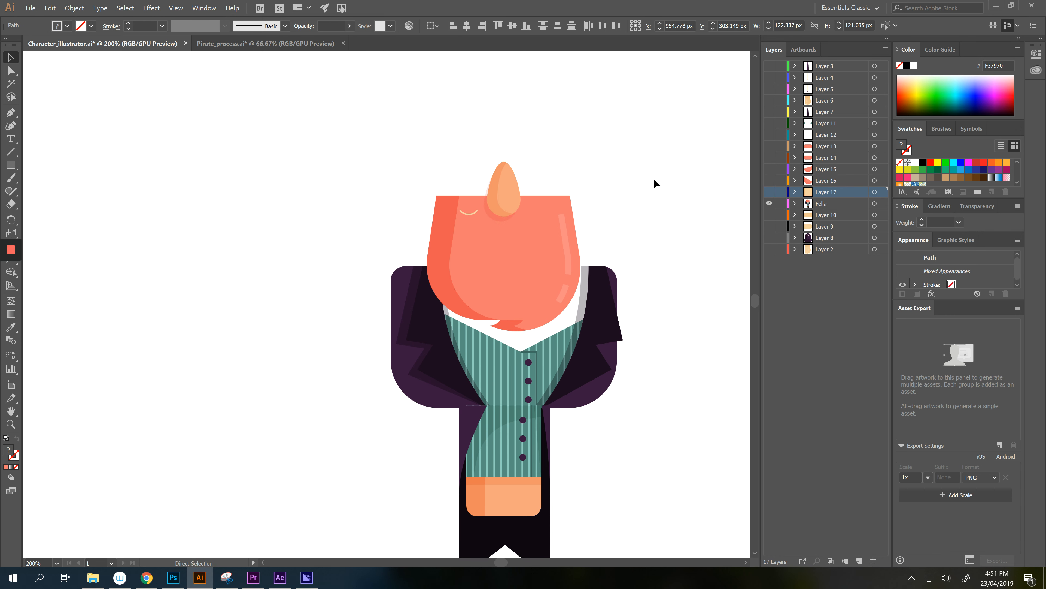
- Move the nose onto new Layer 18, delete its faint shadow, and hide the layer
left_click_drag(561, 144, 482, 186)
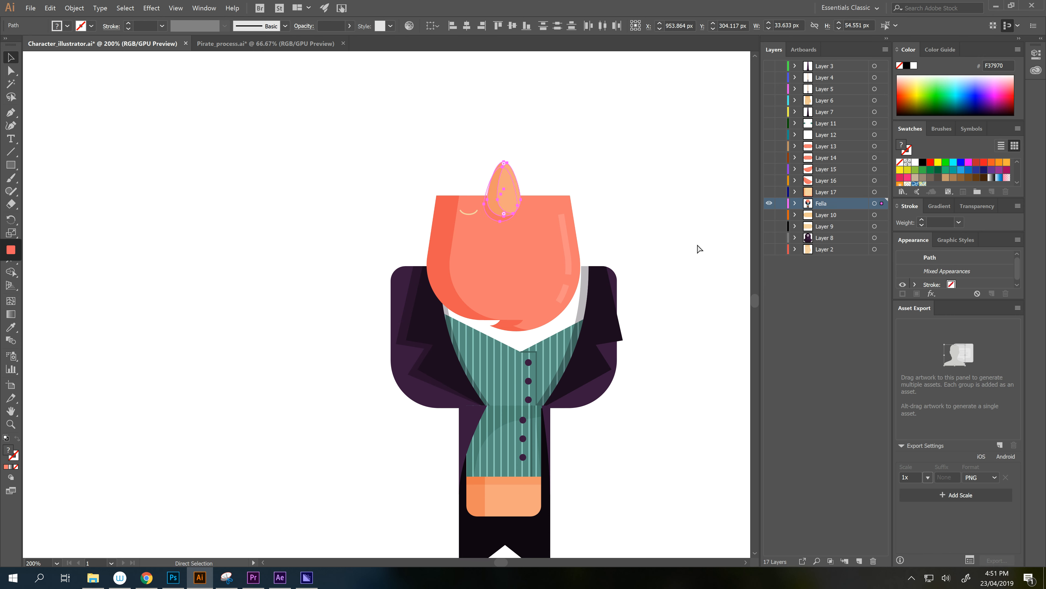
key("ctrl+x")
left_click(859, 561)
key("ctrl+f")
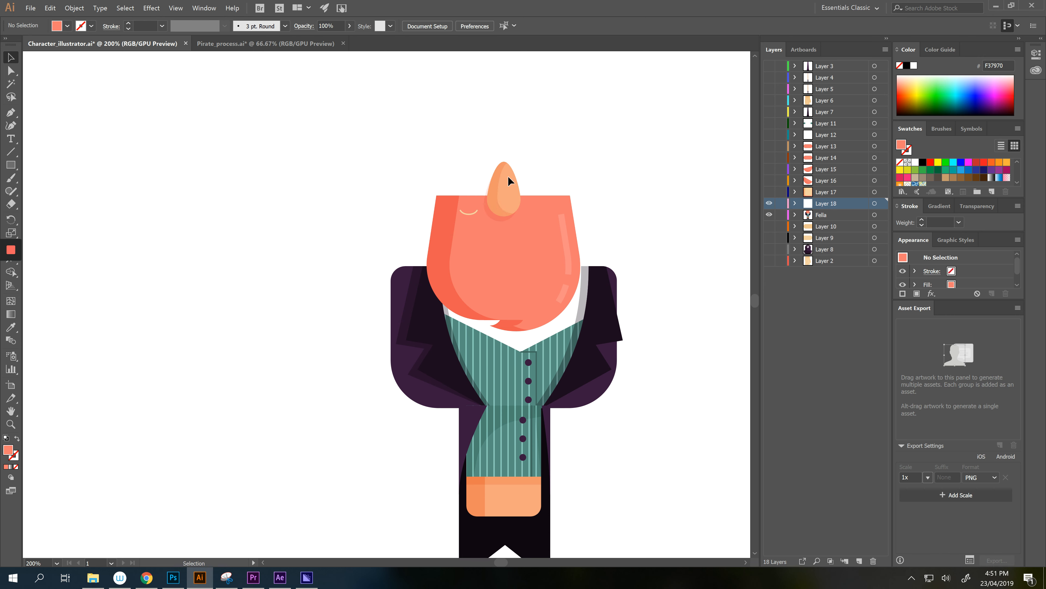
left_click(496, 221)
key("Delete")
left_click(769, 203)
- Move the orange hair onto its own new layer and hide it
left_click_drag(620, 190, 624, 172)
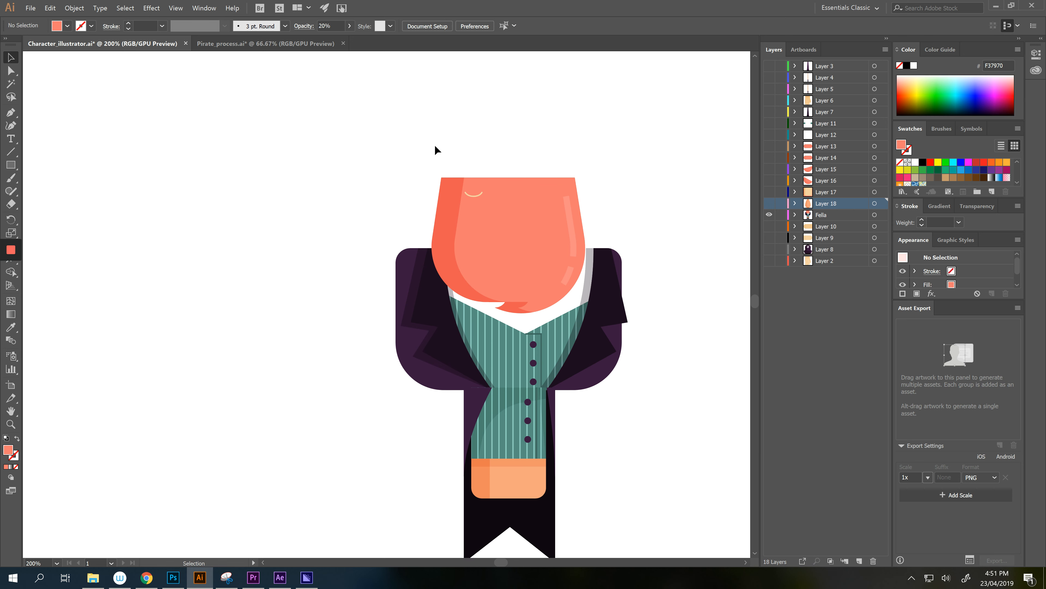
left_click_drag(459, 164, 595, 197)
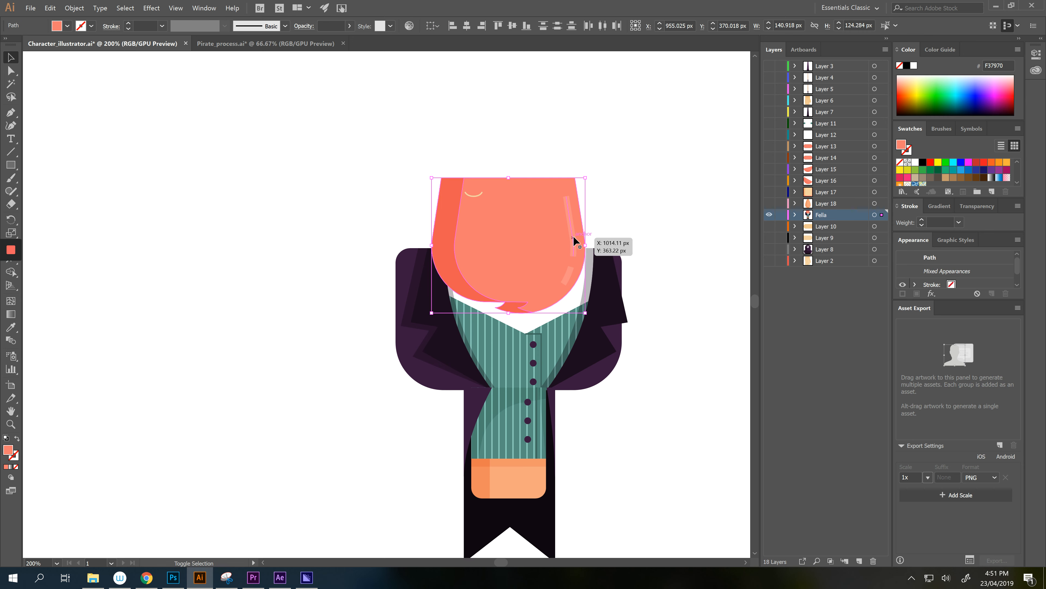
key("Delete")
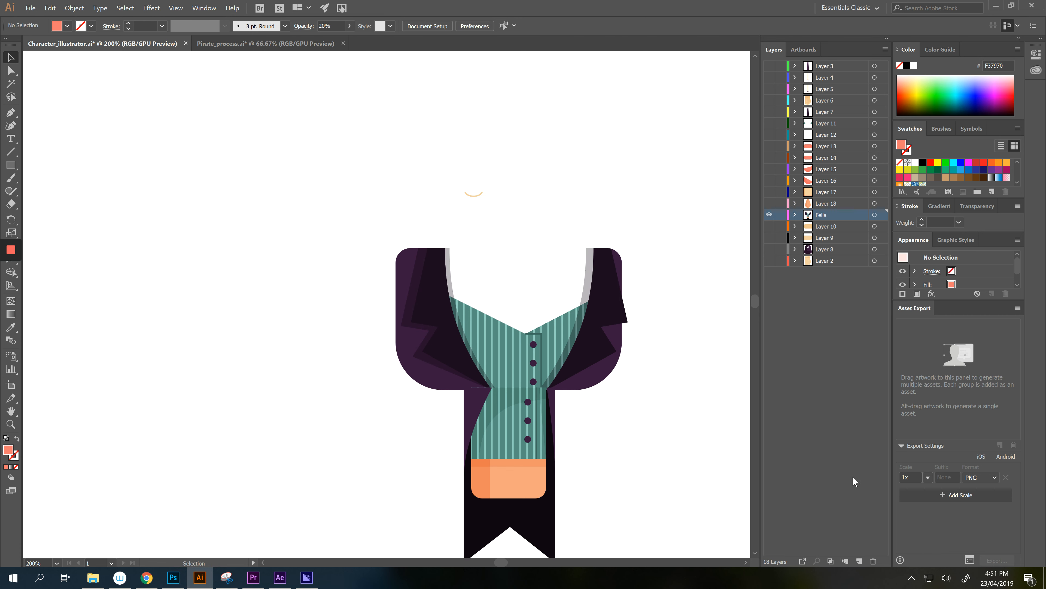
left_click(860, 560)
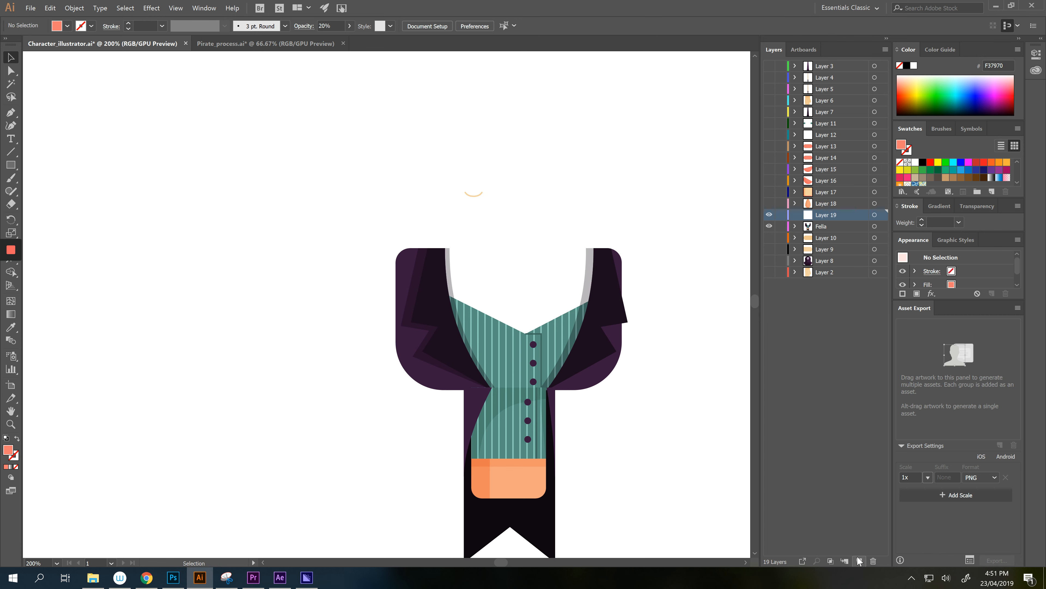
left_click(769, 214)
- Cut the smile, paste it in place on new Layer 20 above Layer 19, and hide it
key("a")
left_click(474, 194)
key("ctrl+x")
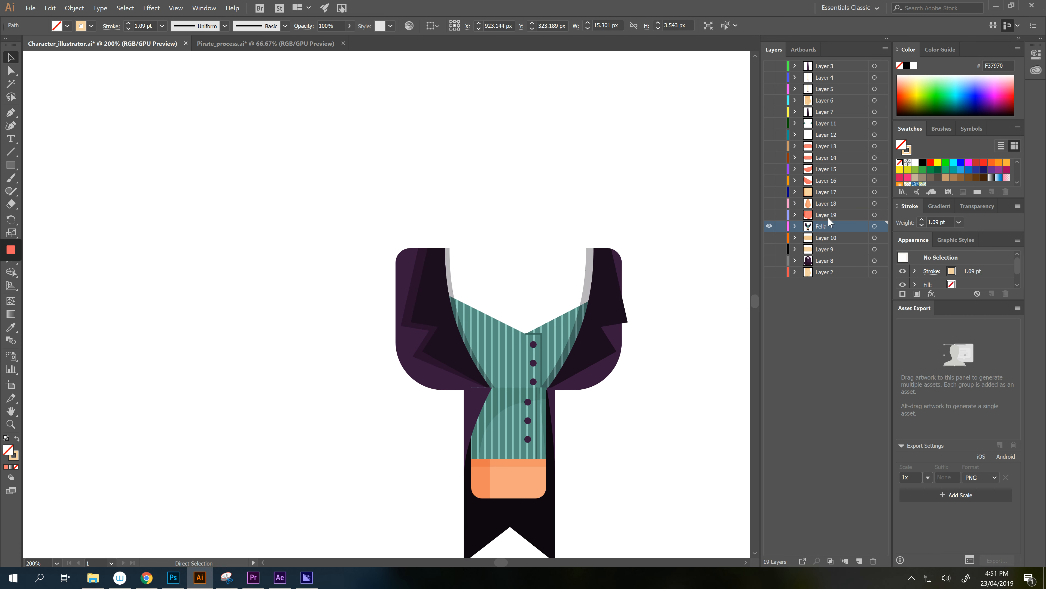
left_click(828, 214)
left_click(861, 559)
key("ctrl+f")
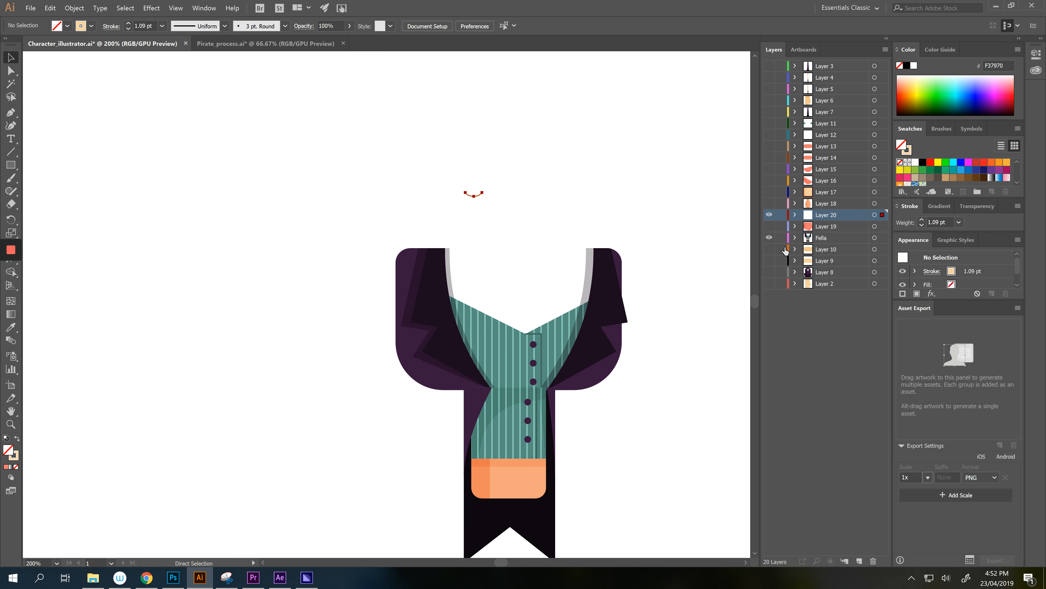
key("v")
left_click(770, 215)
scroll(612, 170, "down", 2)
- Cut the upper torso, excluding the dark coat tail, and paste it in place on new Layer 21
left_click_drag(376, 171, 682, 327)
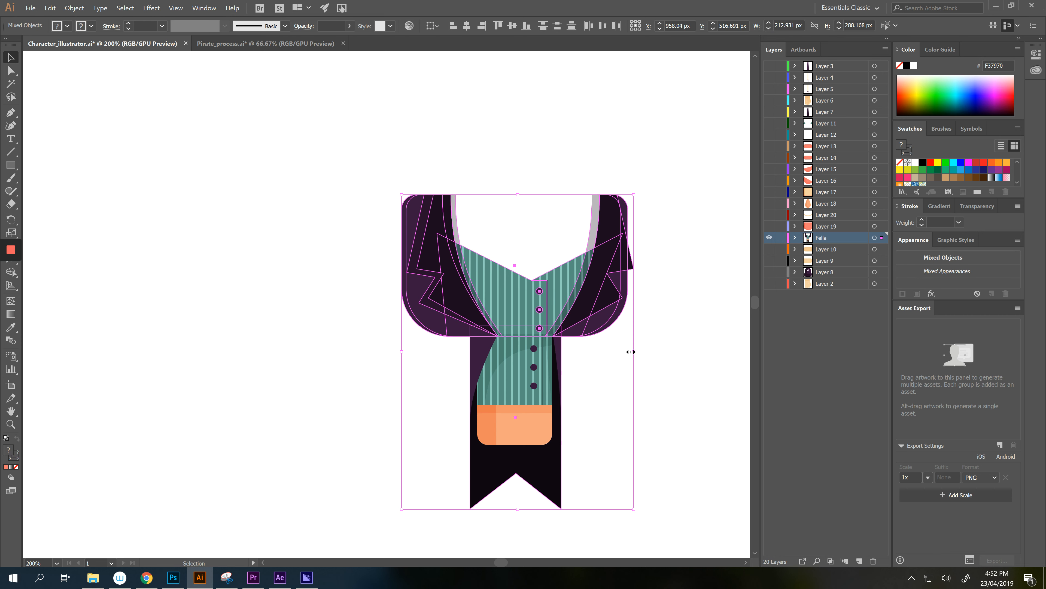
left_click(553, 467, "shift")
key("a")
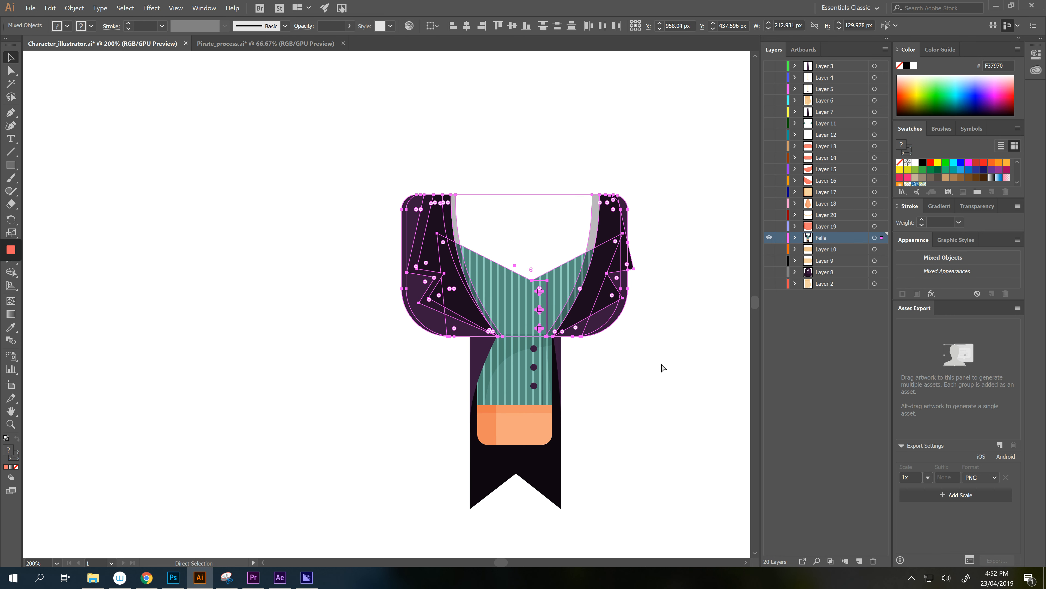
key("ctrl+x")
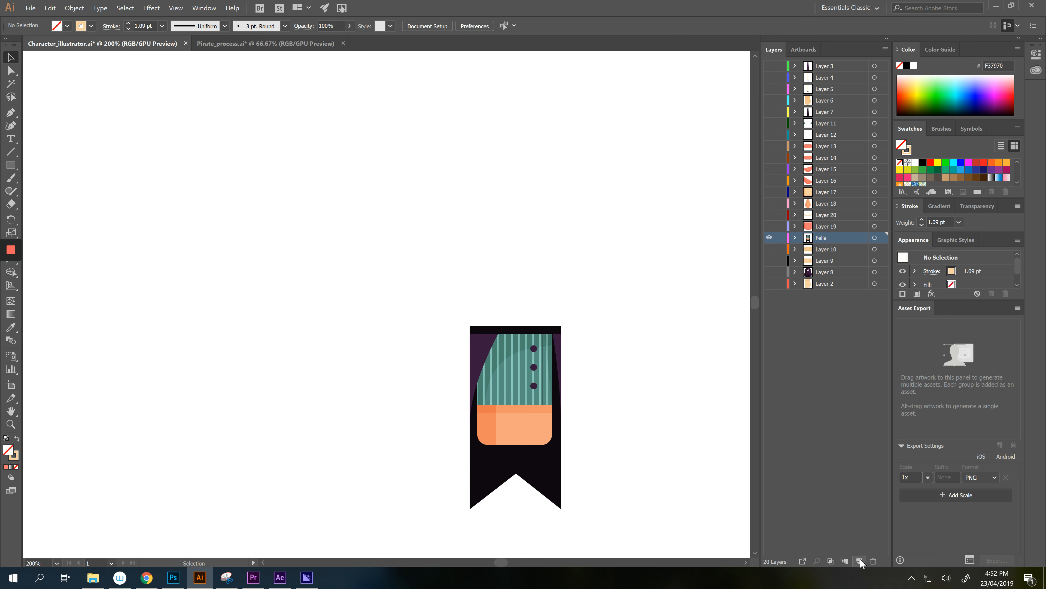
left_click(859, 561)
key("ctrl+f")
left_click(715, 305)
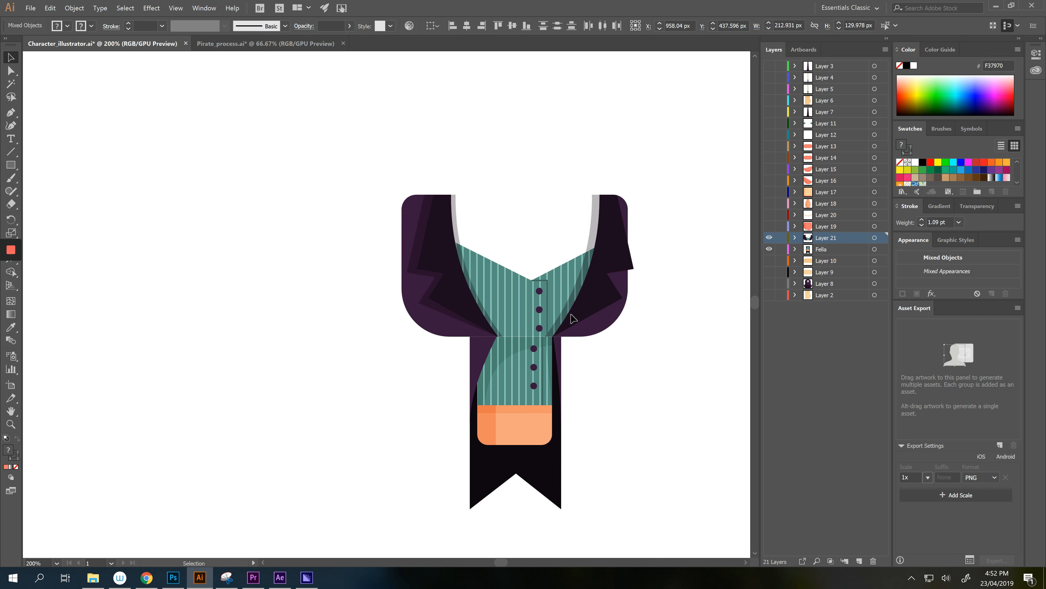
- Move the left coat lapel to new Layer 22 above Layer 7, then hide Layers 22 and 21
left_click(452, 274)
key("ctrl+x")
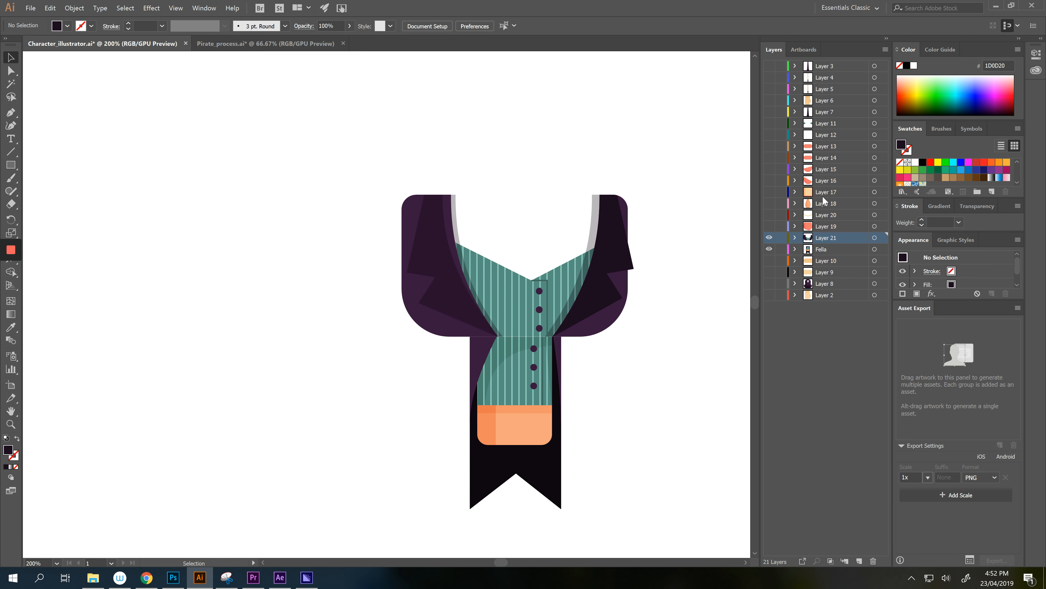
left_click(769, 112)
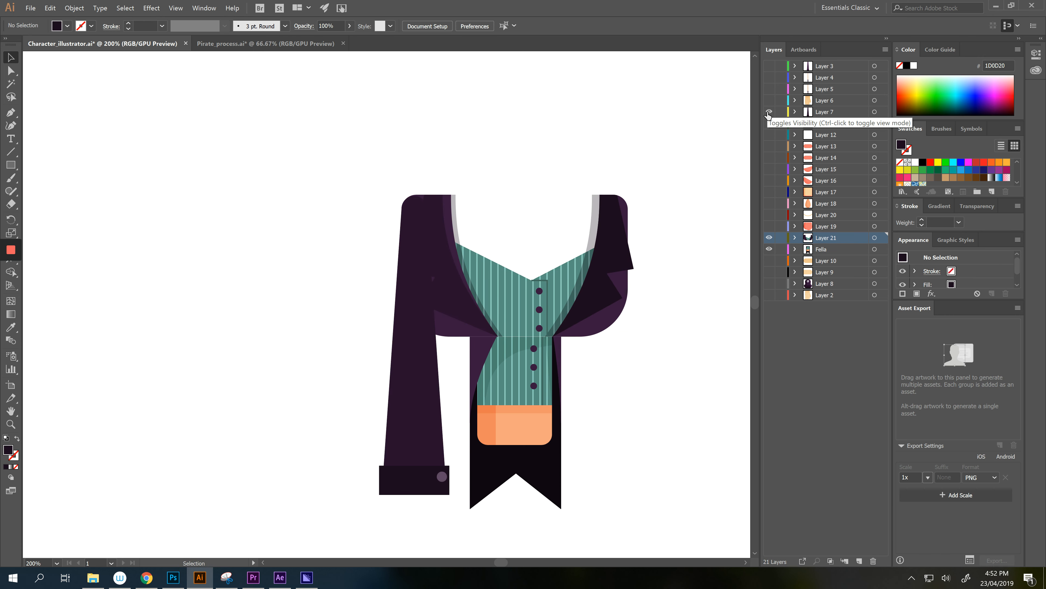
left_click(825, 112)
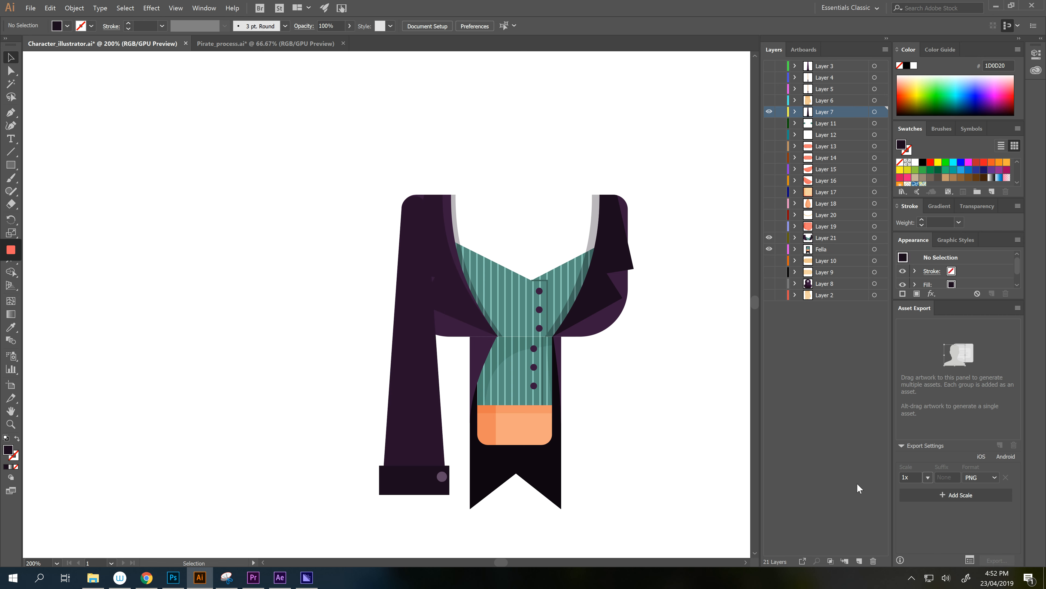
left_click(860, 561)
key("ctrl+f")
left_click(659, 449)
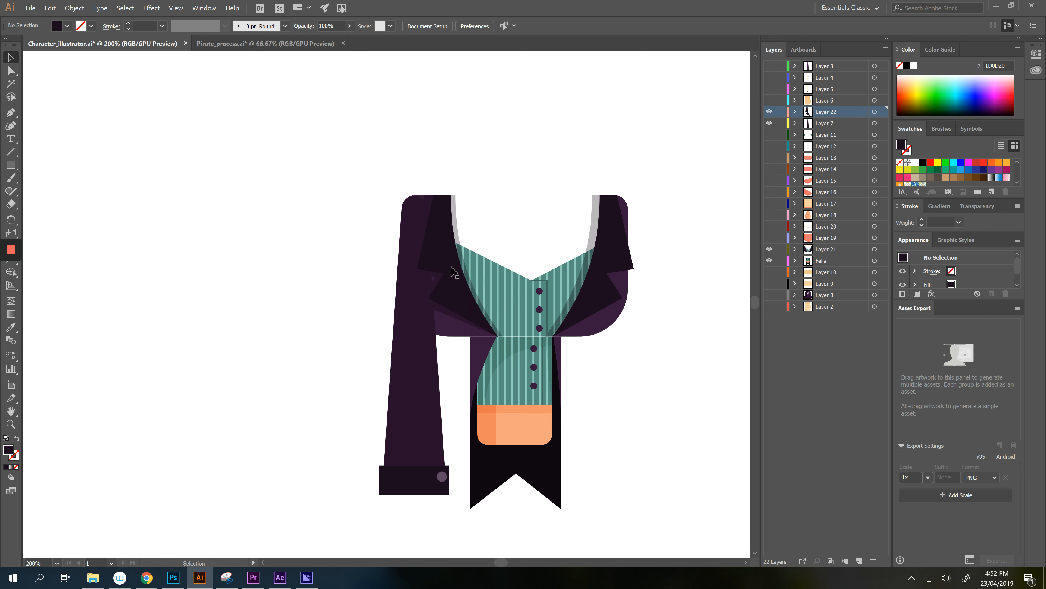
left_click(769, 112)
left_click(769, 249)
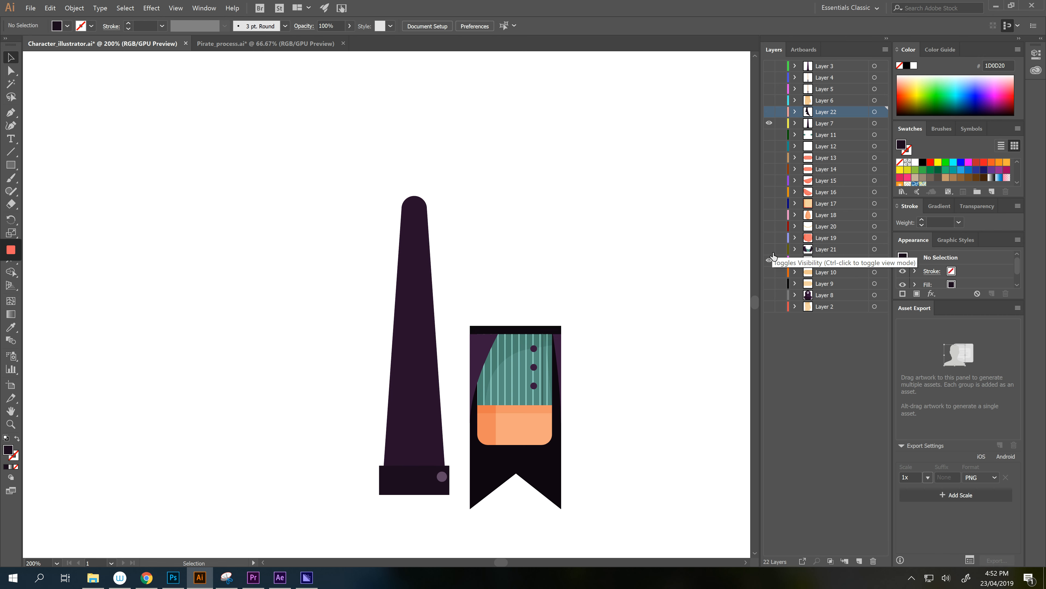
- Move the dark ribbon tail onto new Layer 23 below Fella and hide that layer
left_click(769, 122)
scroll(568, 247, "down", 2)
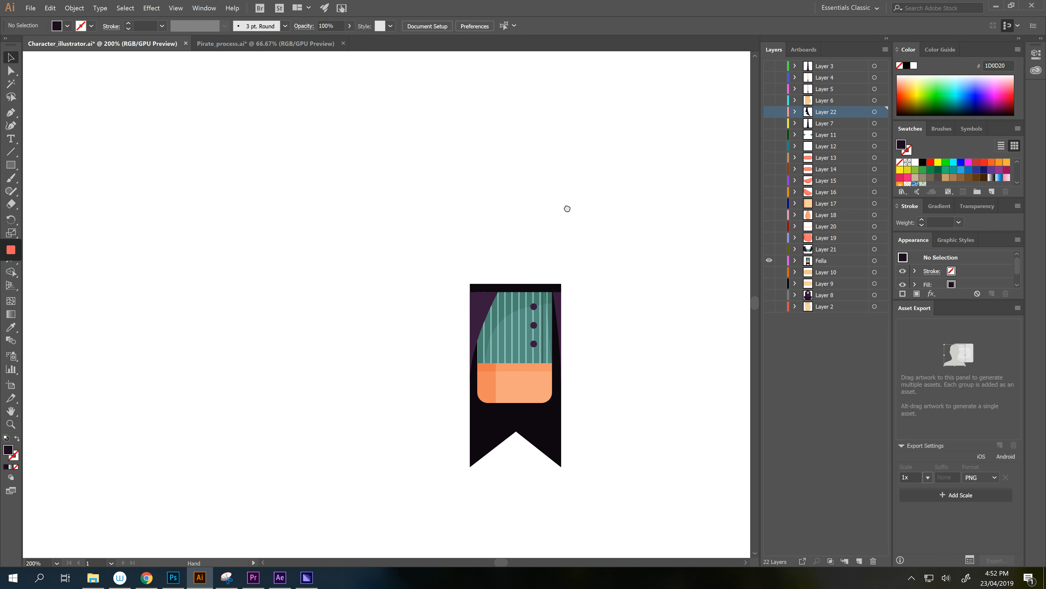
left_click(559, 444)
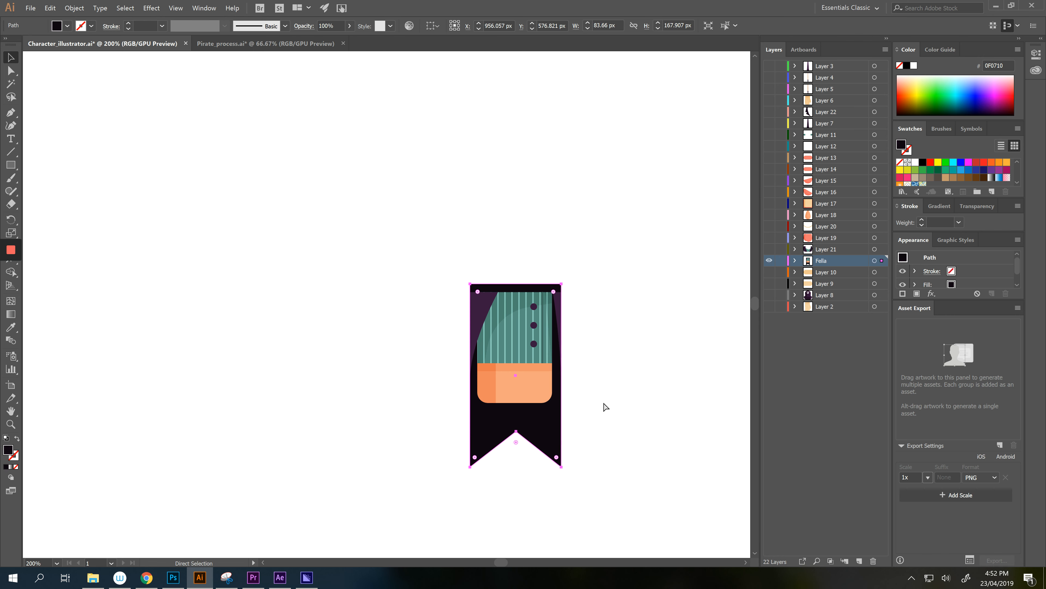
key("Delete")
left_click(859, 560)
key("ctrl+f")
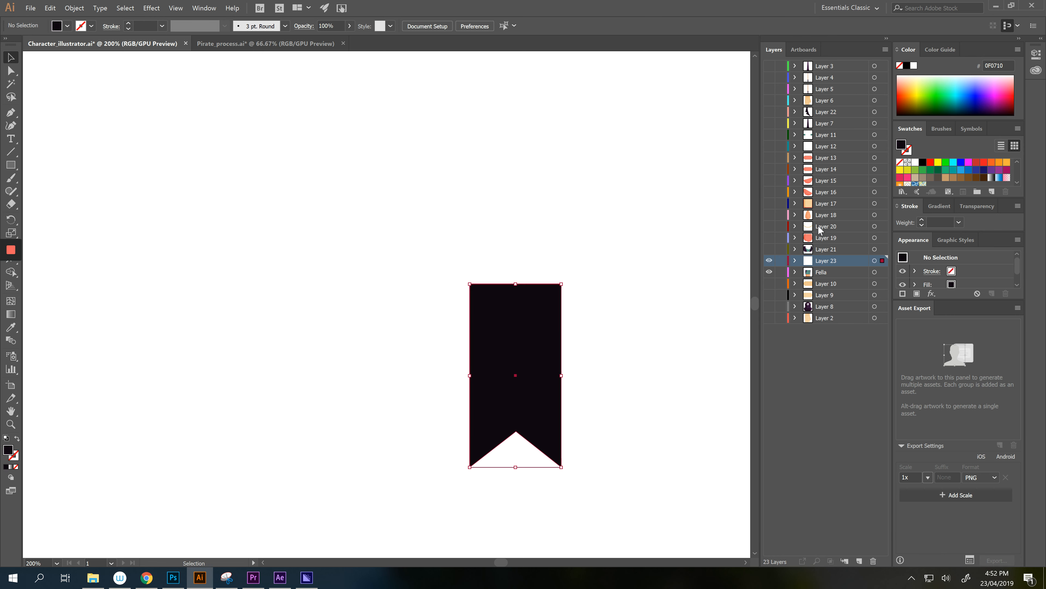
left_click_drag(820, 281, 821, 280)
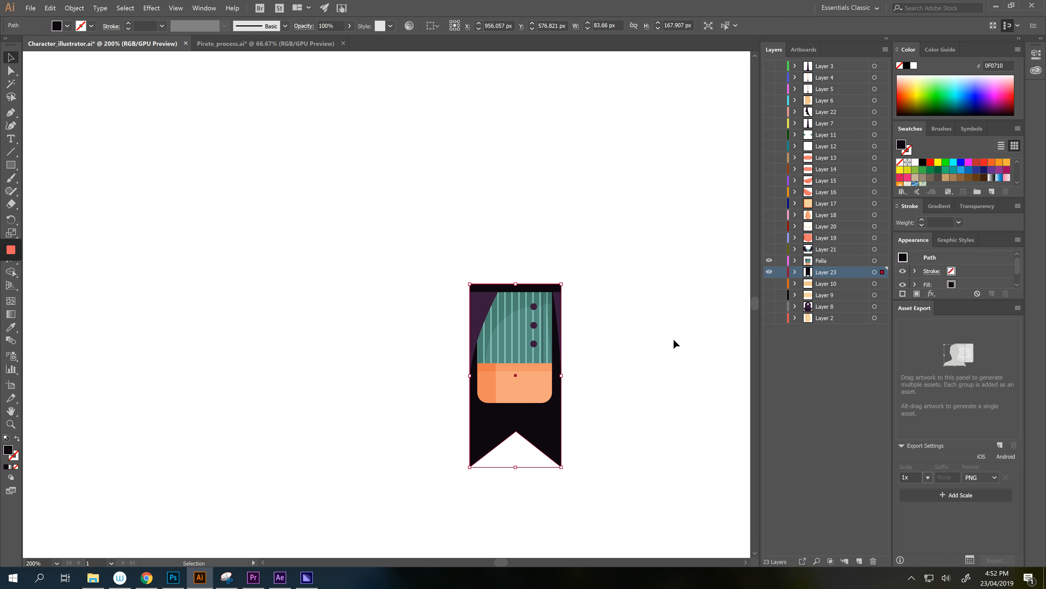
left_click(769, 272)
left_click(478, 412)
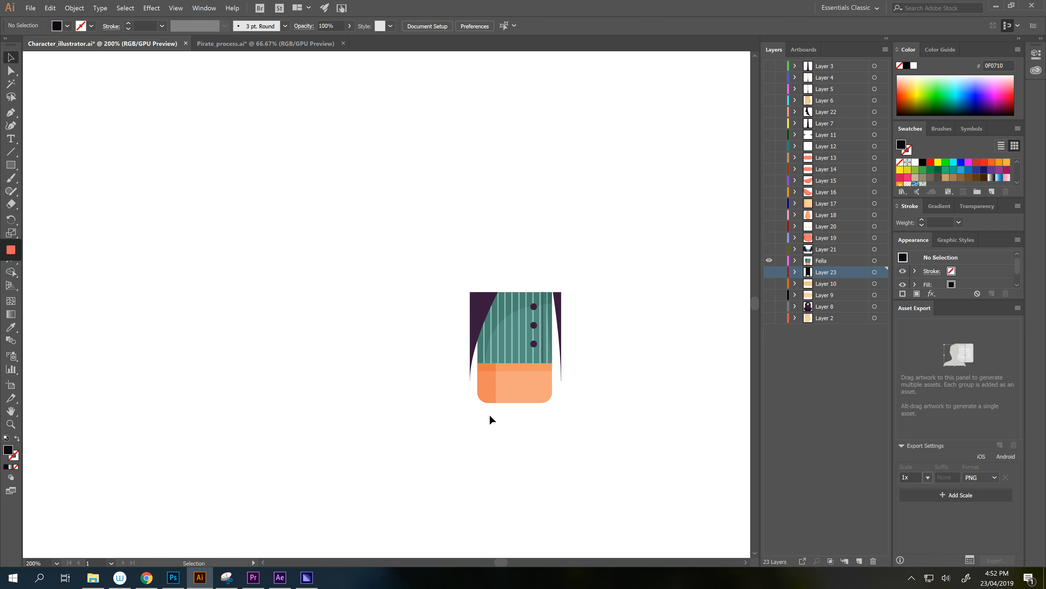
- Move the orange waist piece onto new Layer 24 and make every layer visible again
left_click(533, 369)
key("Delete")
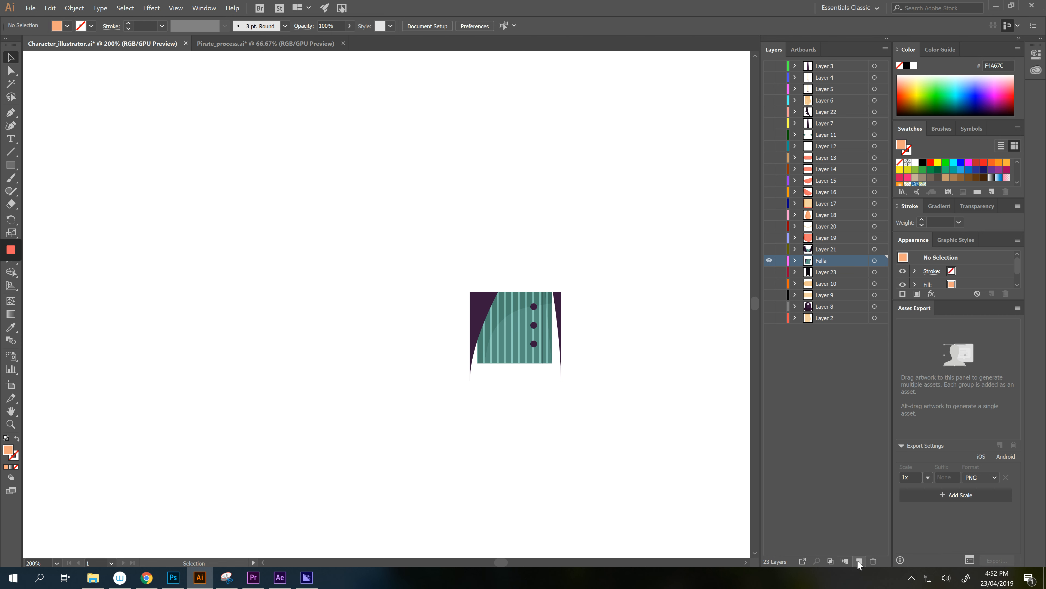
left_click(859, 560)
key("ctrl+f")
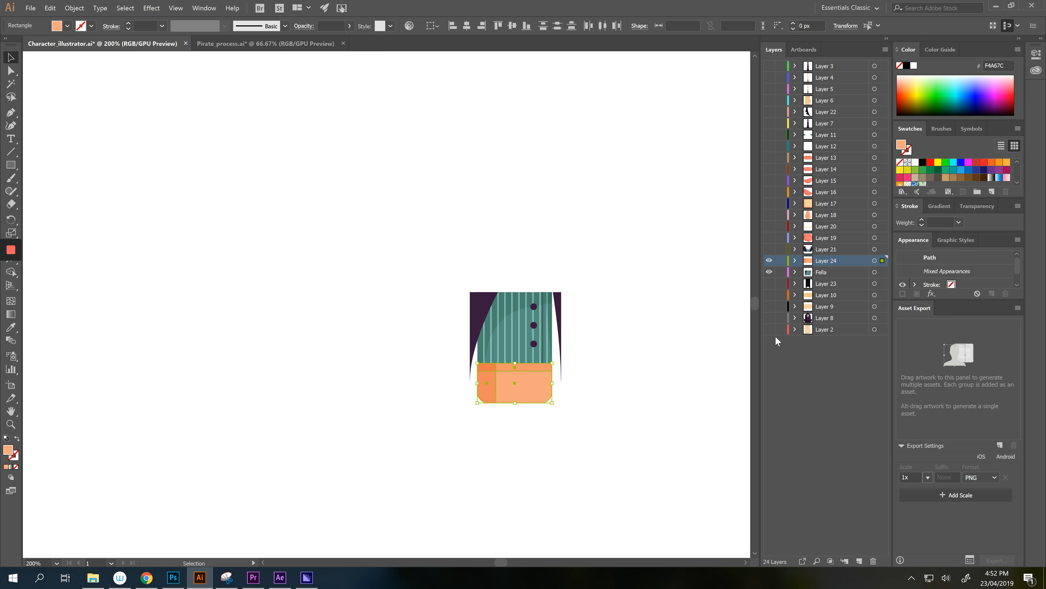
left_click_drag(769, 329, 765, 53)
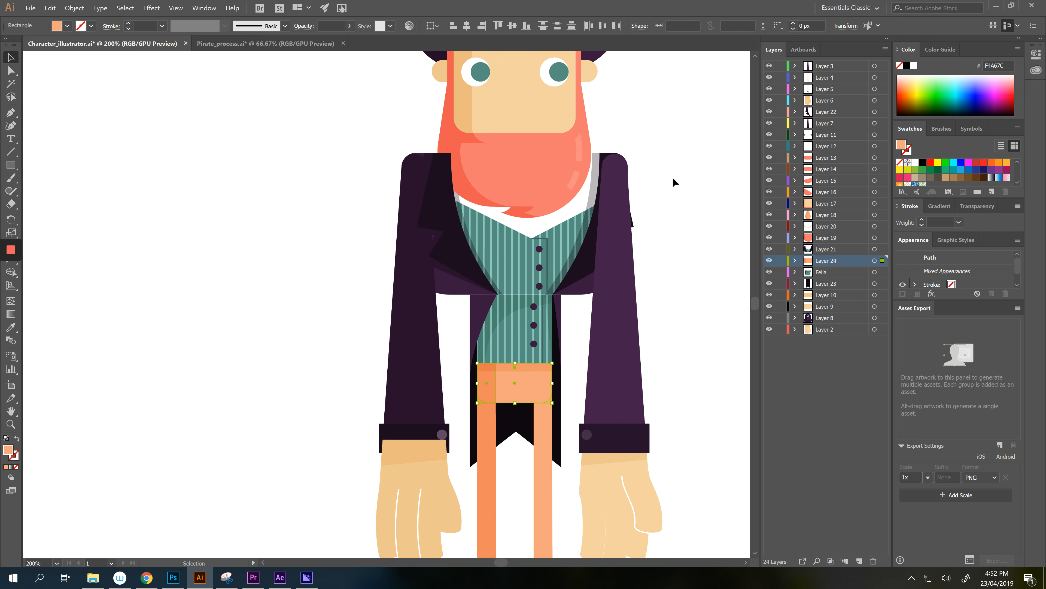
- Move nose Layer 17 above the beard and shift Layers 11–17 up the stack
left_click(672, 176)
key("ctrl+1")
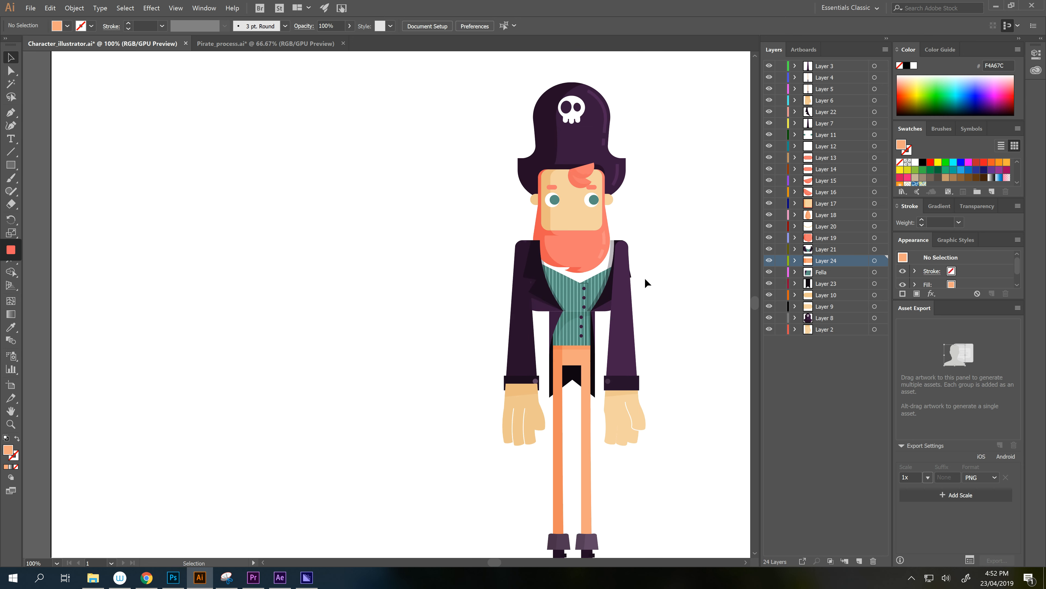
left_click(836, 204)
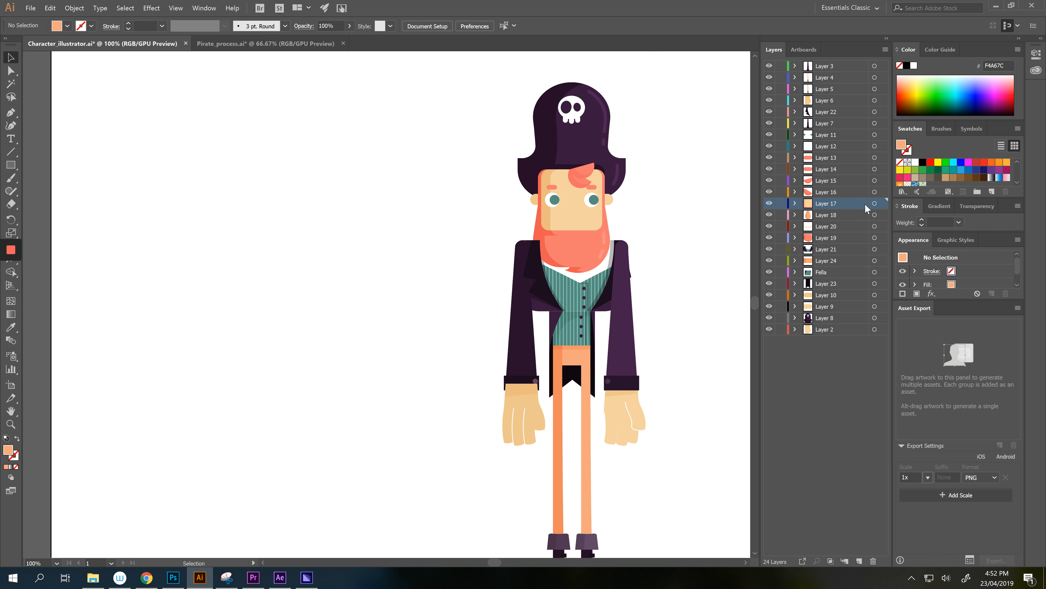
left_click_drag(866, 208, 865, 243)
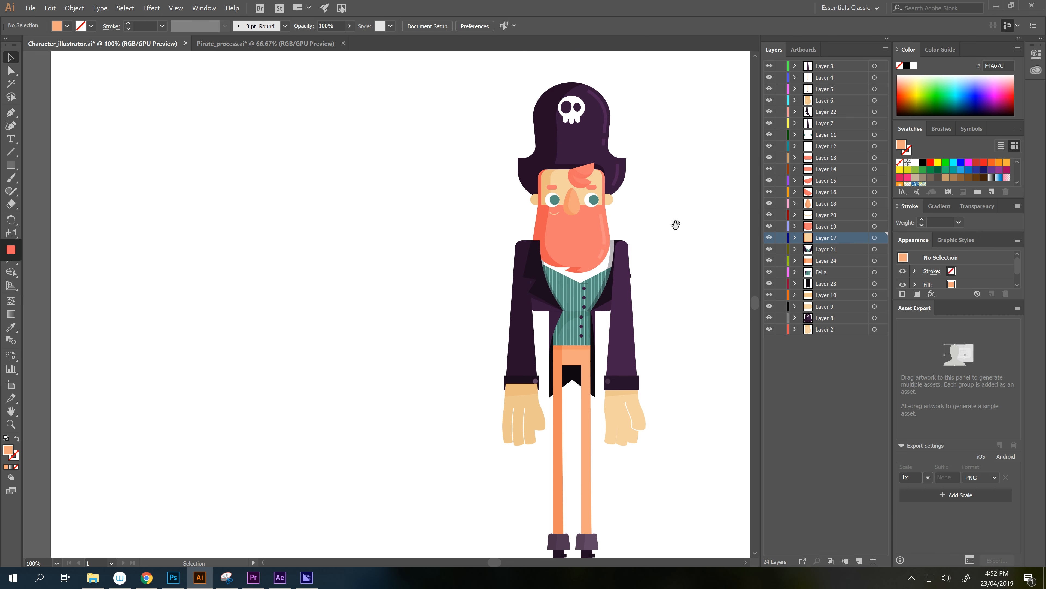
left_click_drag(676, 225, 660, 248)
left_click(563, 280)
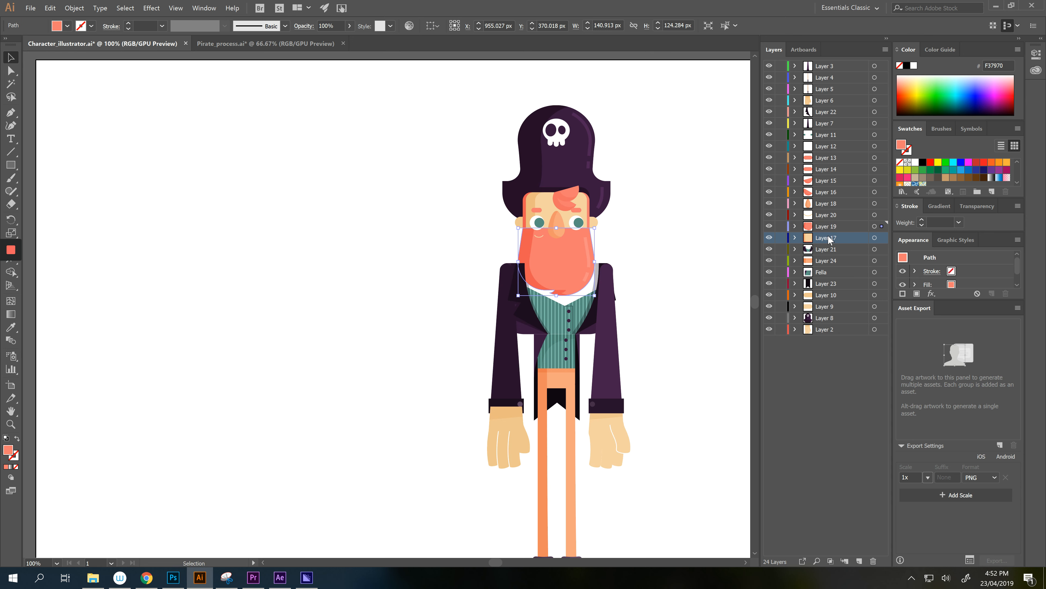
left_click(828, 140, "shift")
left_click_drag(825, 139, 839, 66)
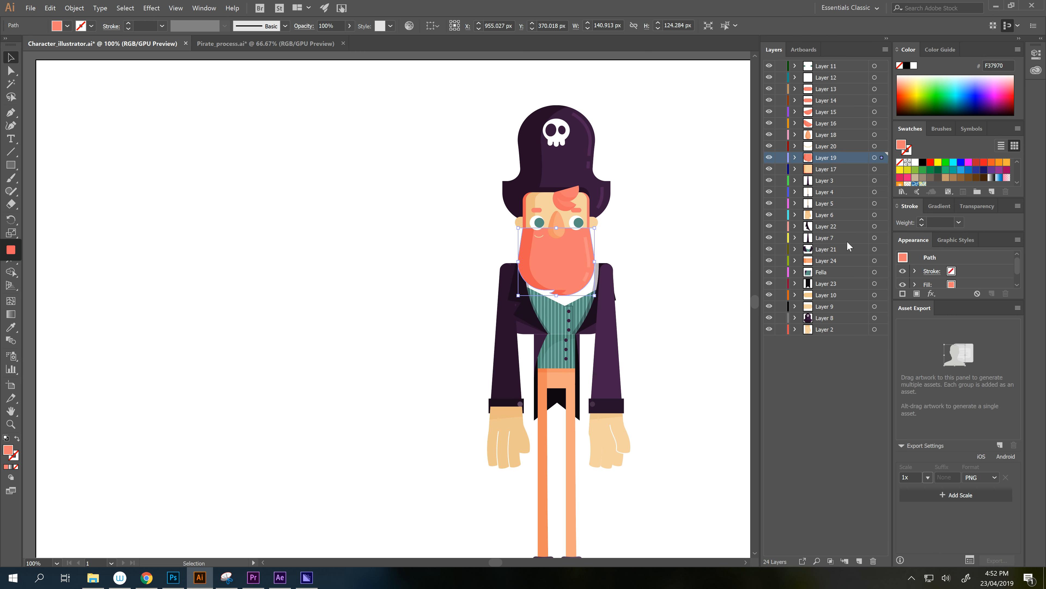
- Move Layers 8, 9 and 10 together to sit just below Layer 17
left_click(832, 320)
left_click(828, 301, "shift")
left_click_drag(828, 301, 829, 175)
left_click(676, 232)
left_click_drag(675, 232, 665, 160)
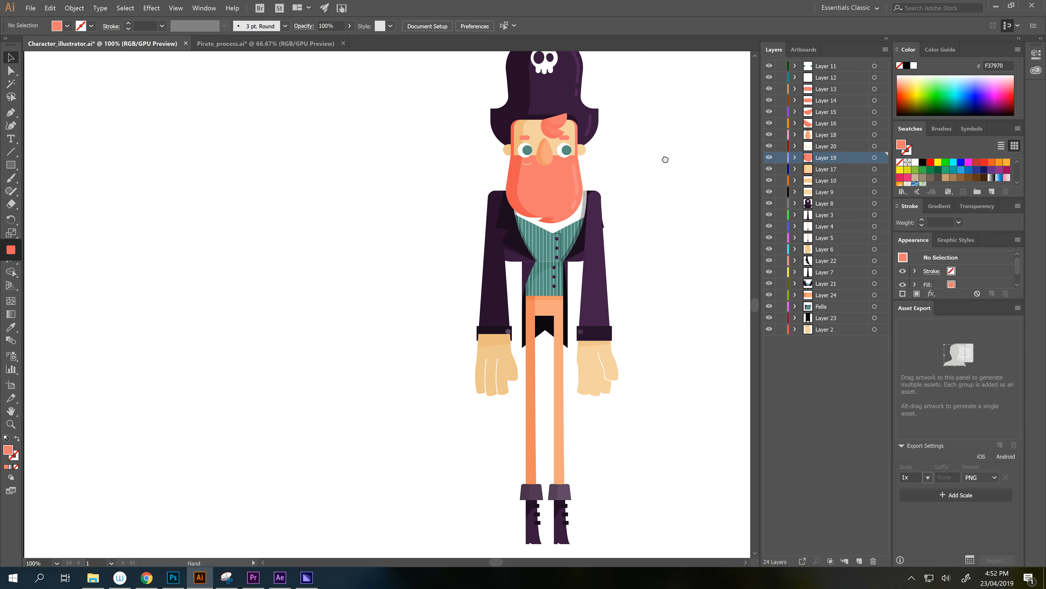
left_click_drag(666, 236, 661, 195)
mouse_move(581, 171)
left_mouse_down()
mouse_move(560, 226)
mouse_move(569, 175)
left_mouse_up()
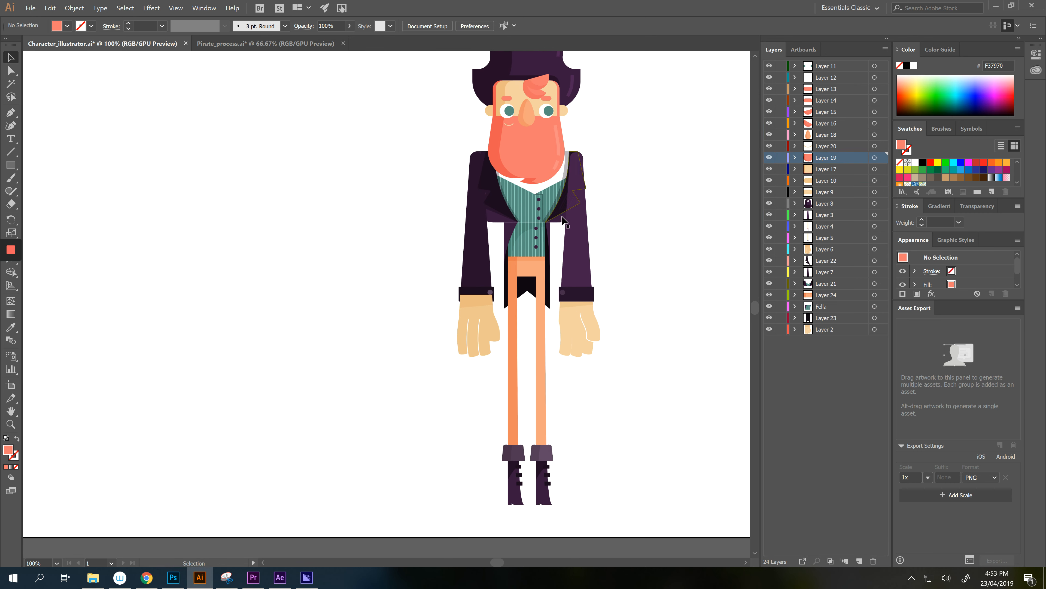
left_click(810, 331)
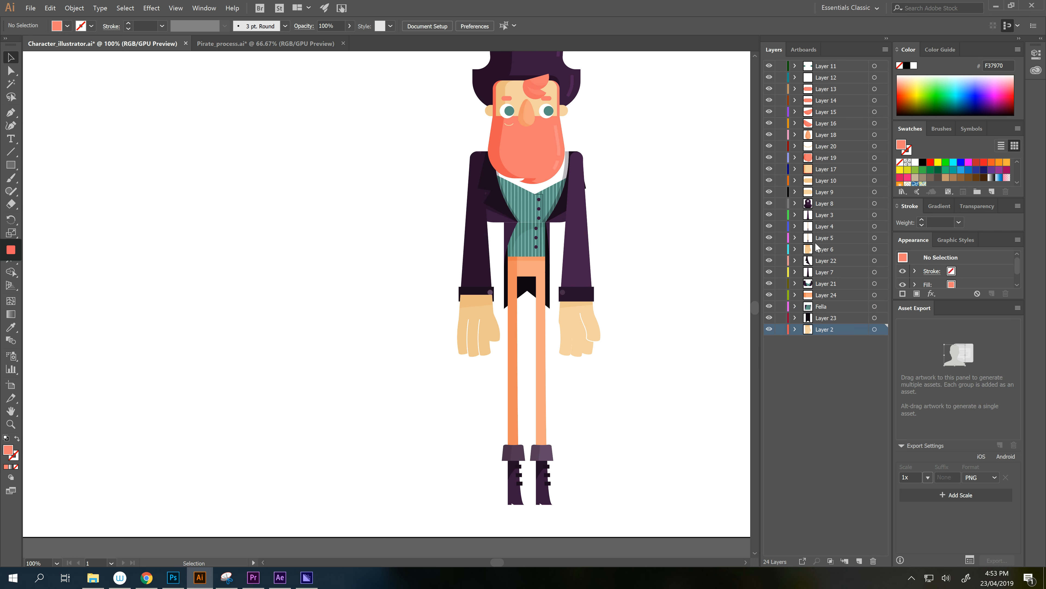
- Place Layer 5 above Layer 4 and move both to sit just above Layer 24
left_click(826, 252)
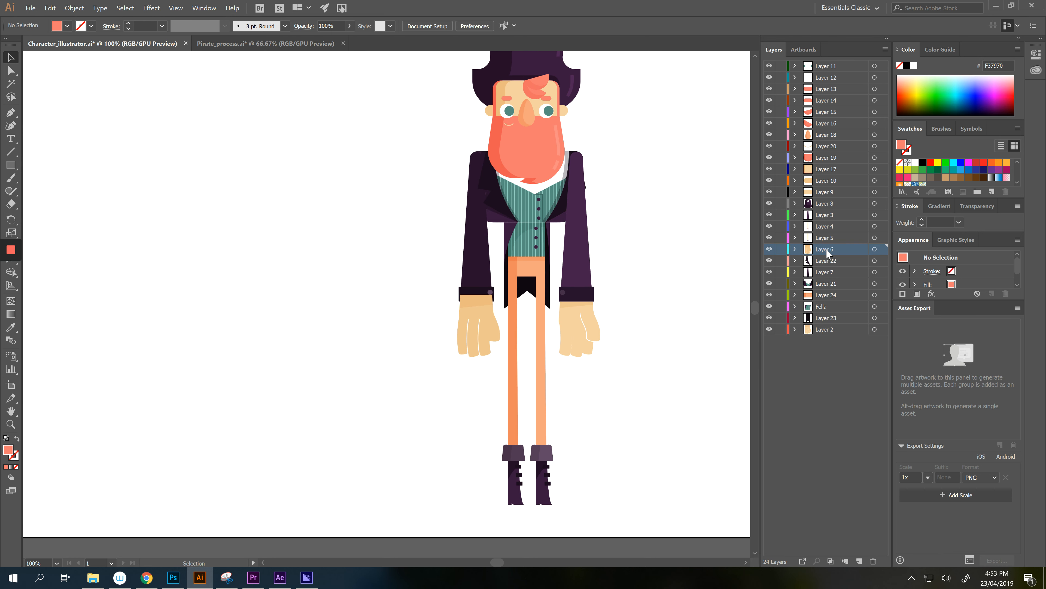
left_click(810, 239)
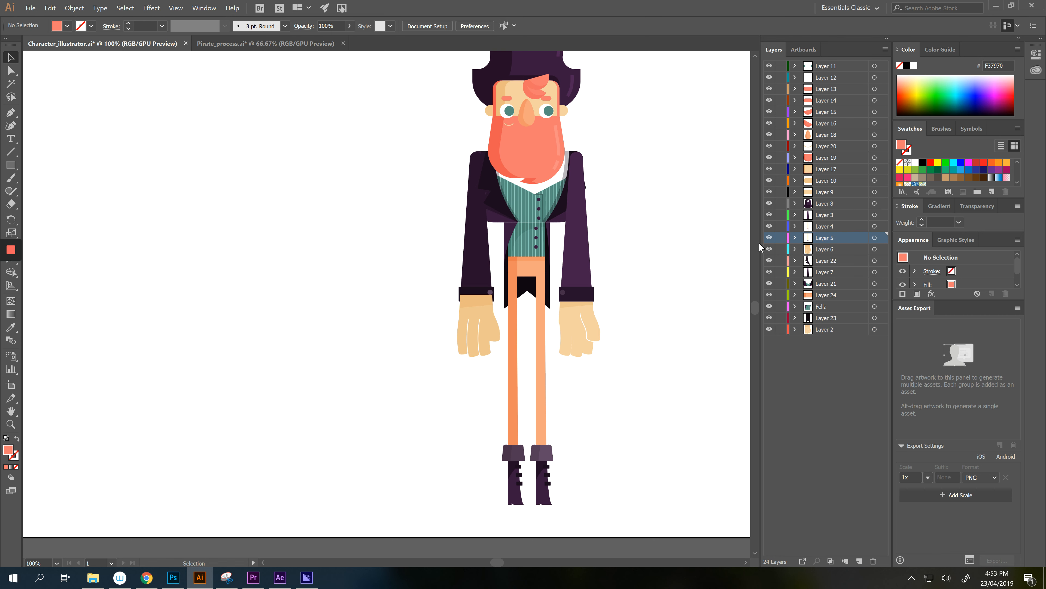
left_click_drag(831, 239, 830, 223)
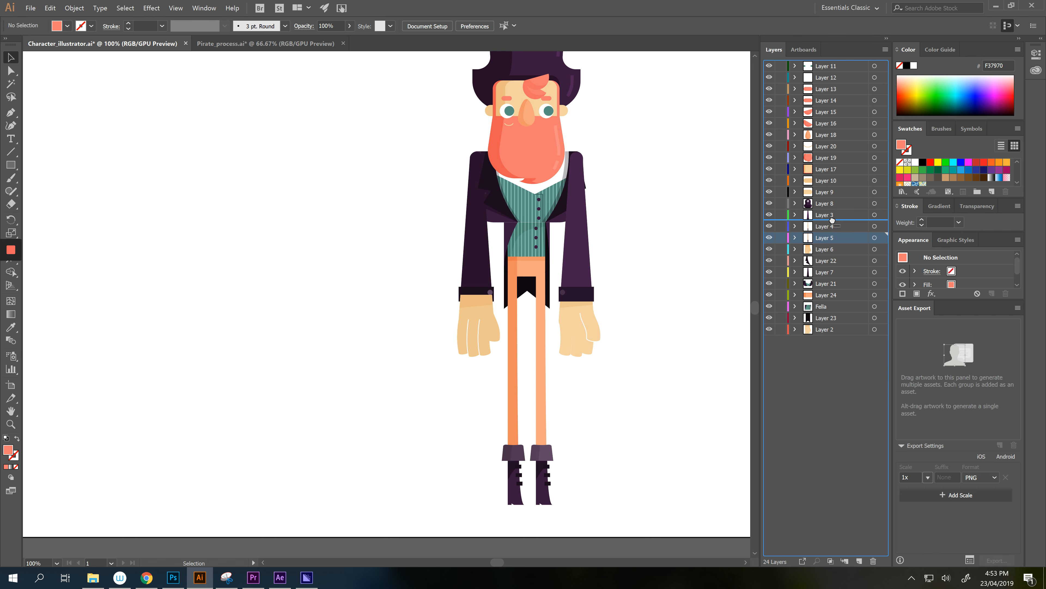
left_click(830, 240)
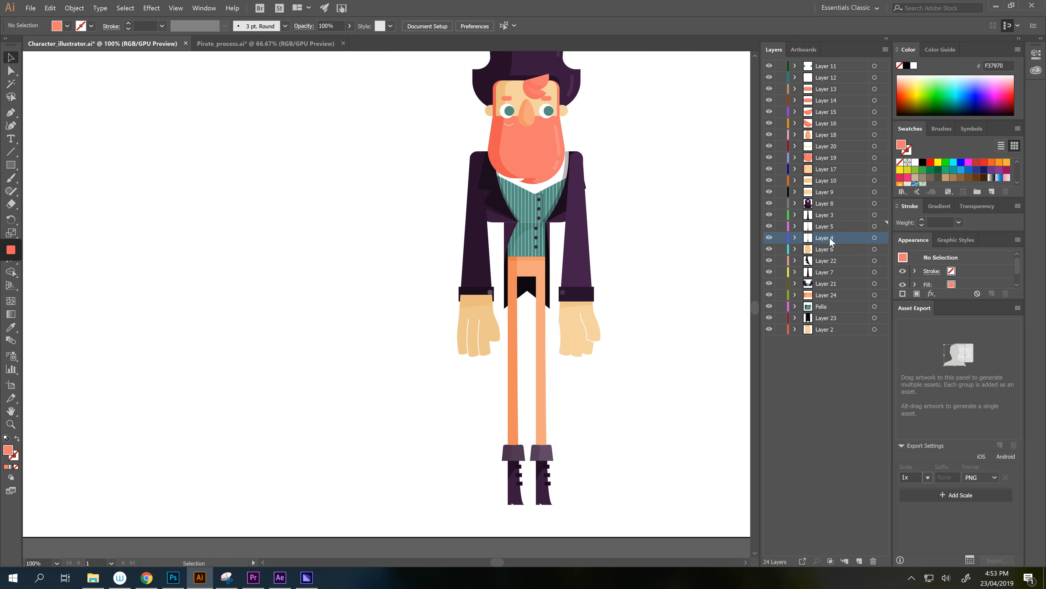
left_click(831, 229, "shift")
left_click_drag(832, 231, 826, 288)
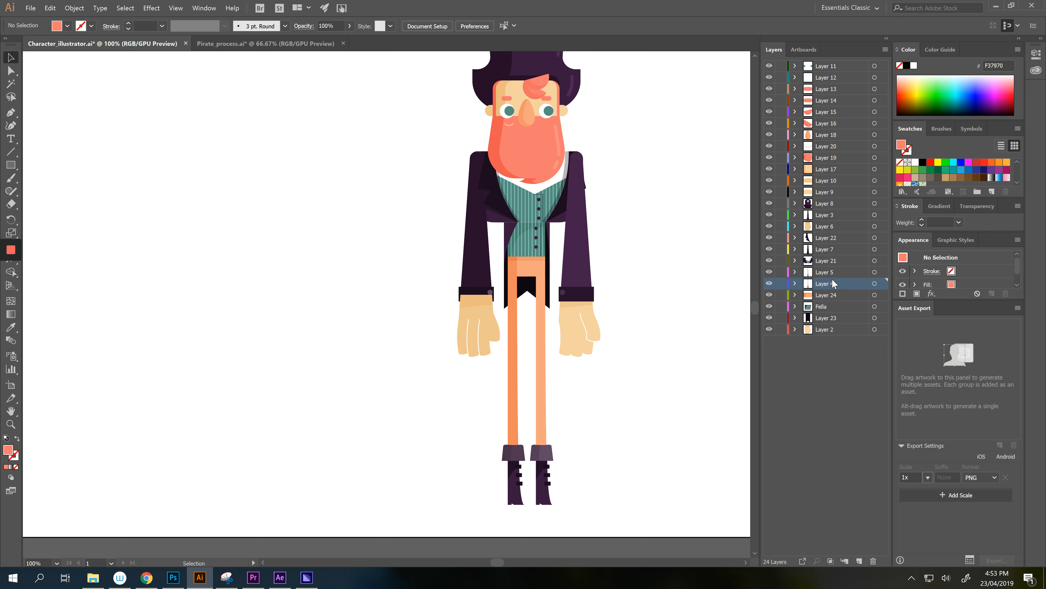
- Locate the translucent left-wrist shadow and move its Layer 6 below Layer 7
left_click(823, 329)
key("space")
left_click_drag(632, 269, 614, 335)
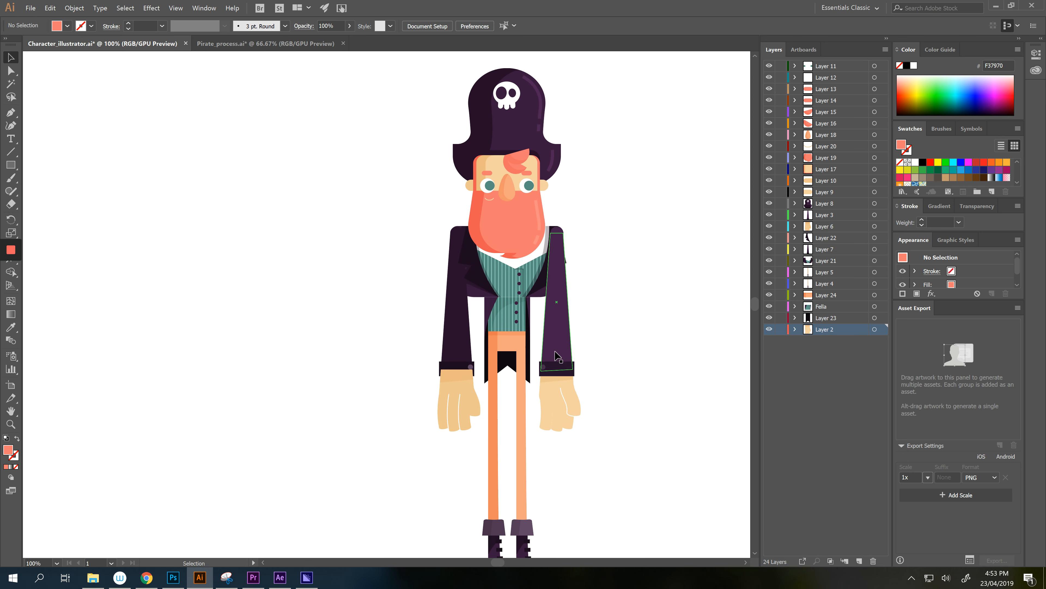
key("space")
left_click_drag(598, 390, 601, 339)
left_click(473, 328)
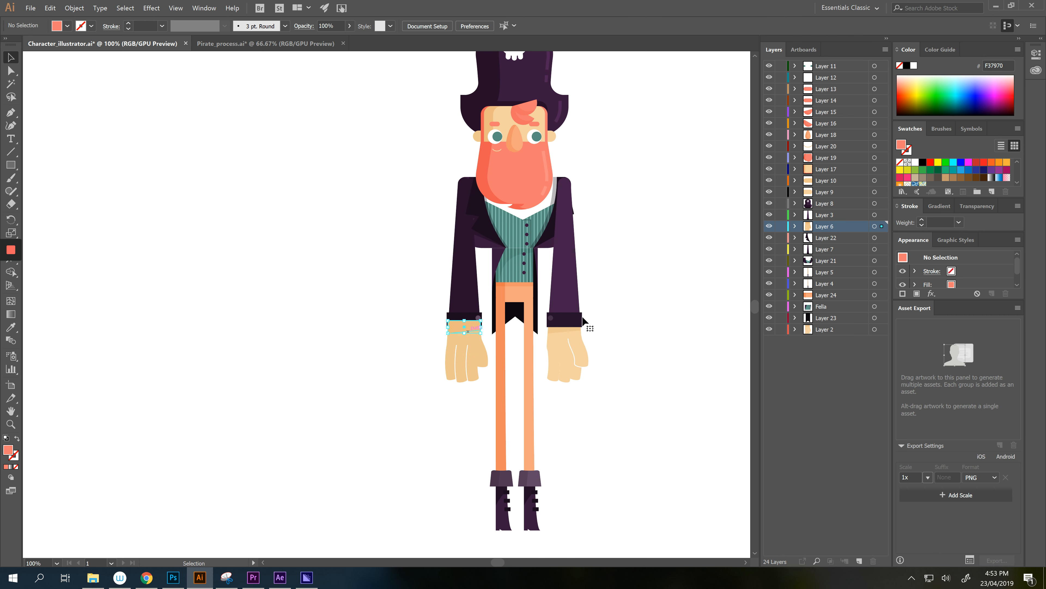
left_click(828, 214)
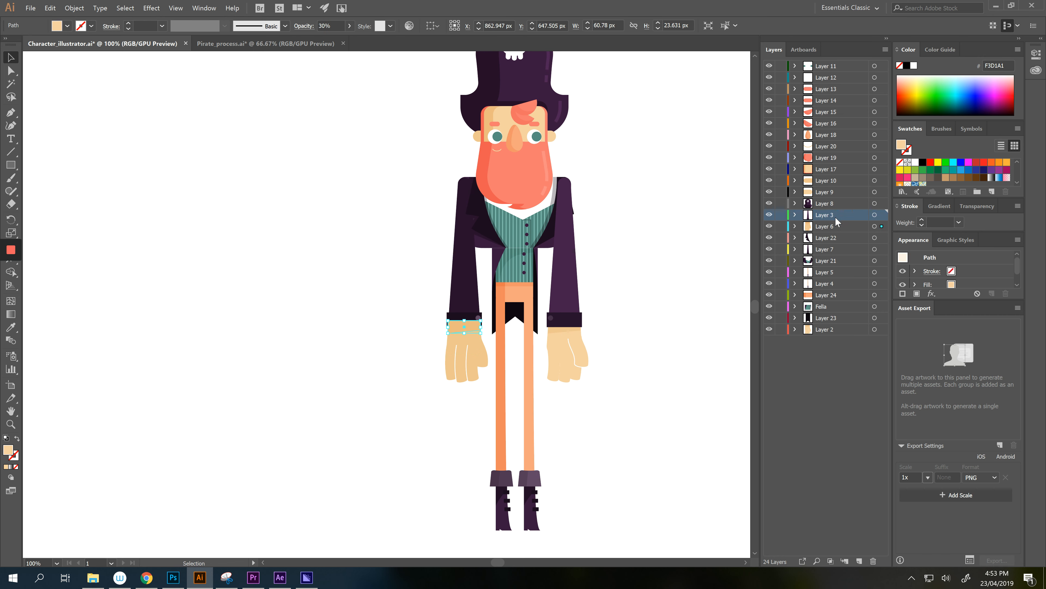
left_click(769, 215)
left_click(769, 215)
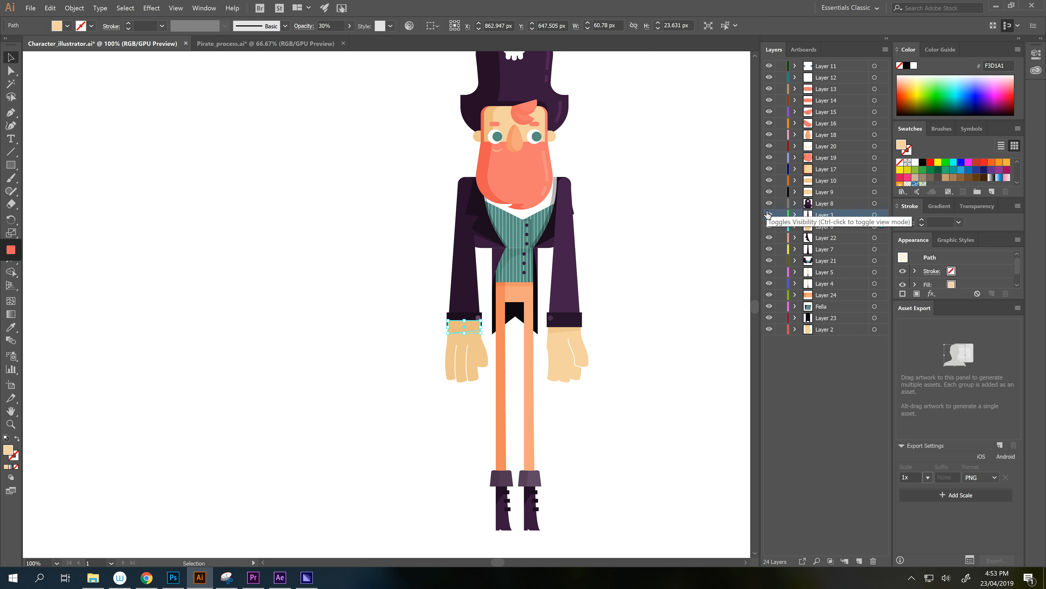
left_click_drag(834, 229, 846, 257)
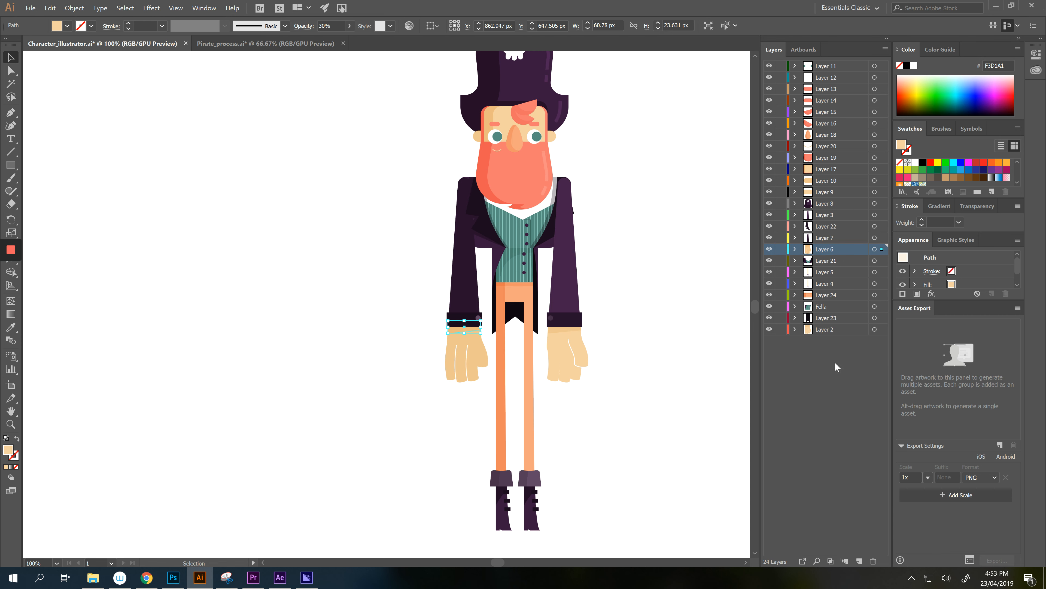
- Rename Layer 2 to 'R Hand' and Layer 23 to 'Tails'
left_click(826, 330)
left_click(768, 329)
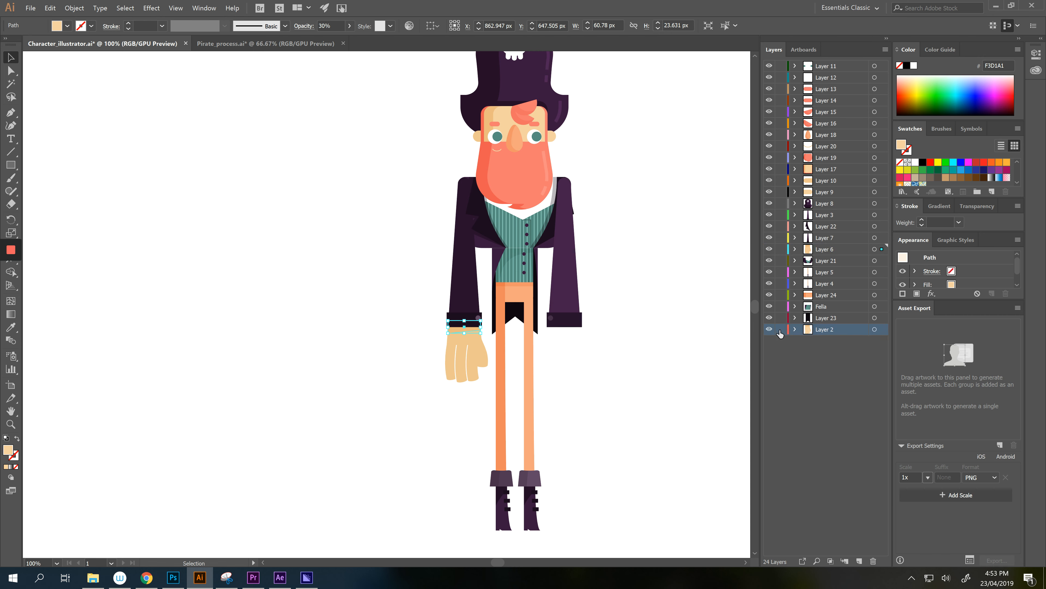
left_click(769, 329)
double_click(824, 329)
type("R")
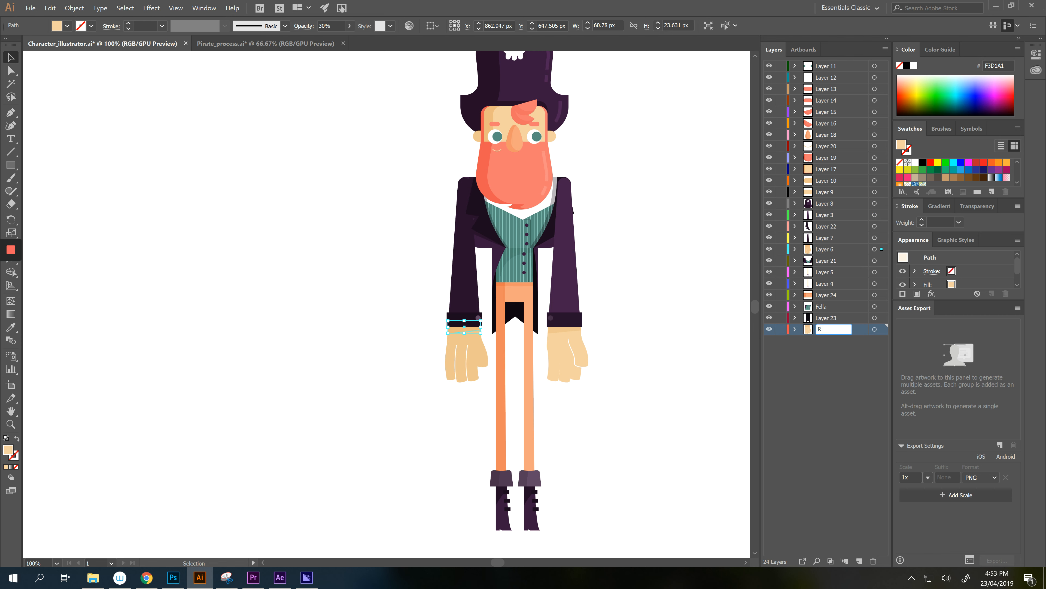
type(" Hand")
key("Return")
double_click(827, 318)
type("Tails")
key("Return")
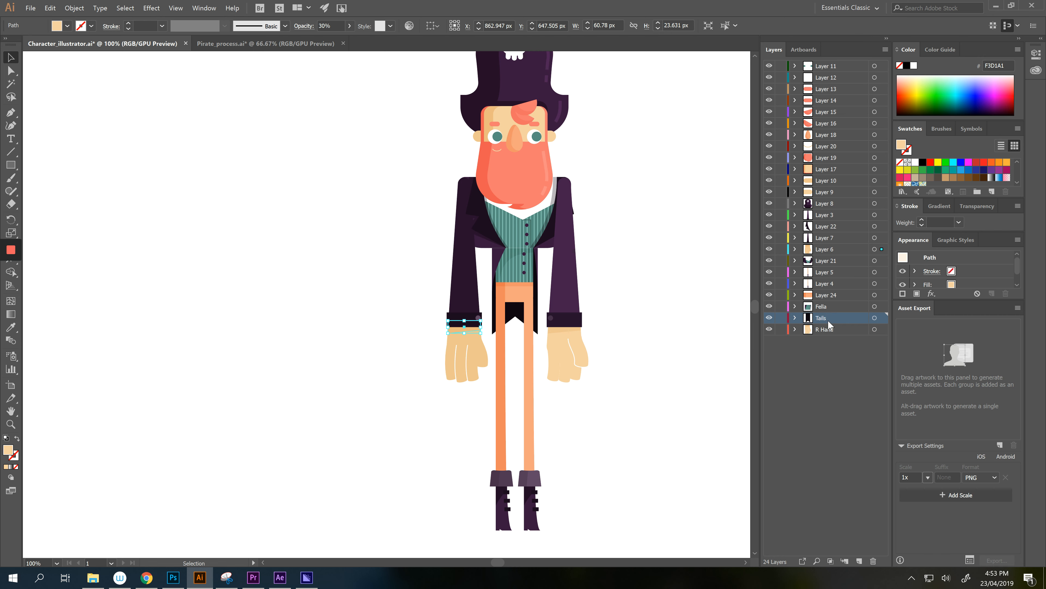
- Rename the Fella layer to 'Torso' and Layer 24 to 'Butt'
double_click(823, 305)
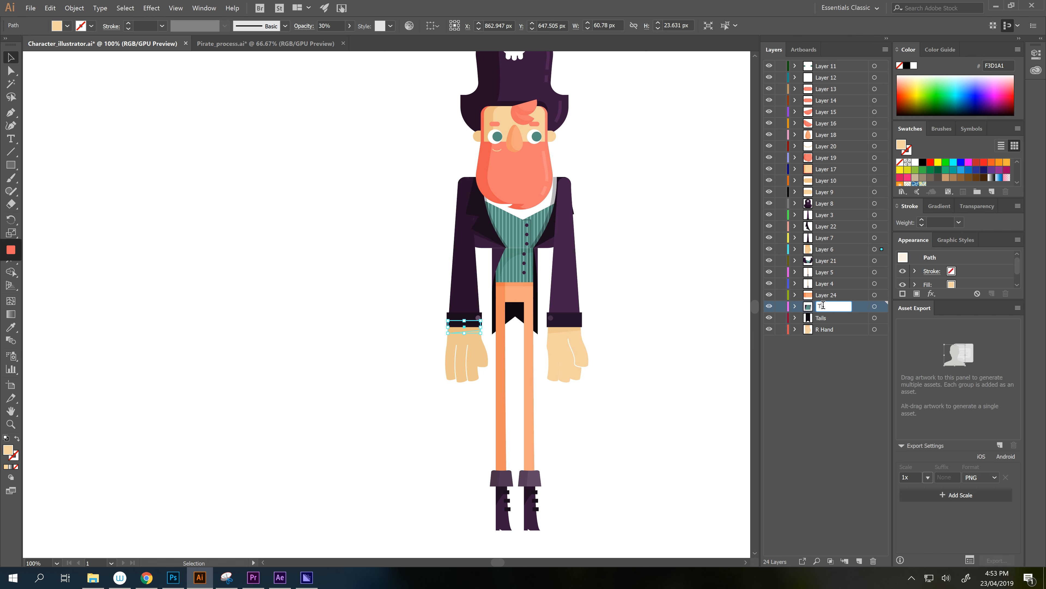
type("Torso")
key("Return")
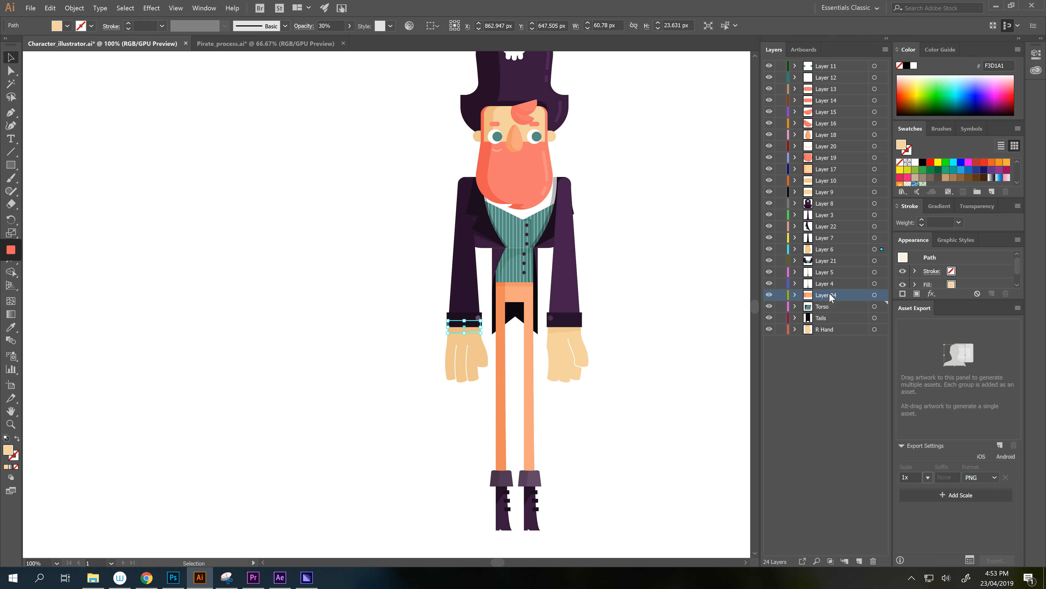
double_click(825, 294)
type("Butt")
key("Return")
- Rename Layer 4 to 'R Leg' and Layer 5 to 'L Leg'
left_click(821, 286)
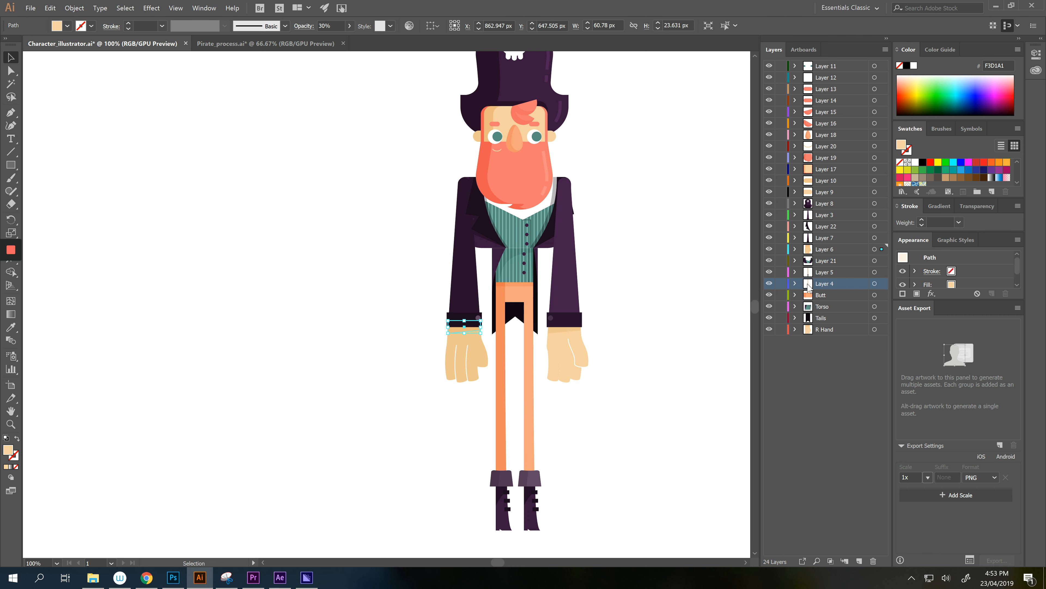
double_click(826, 283)
type("R Leg")
key("Return")
left_click(825, 272)
double_click(825, 272)
type("L")
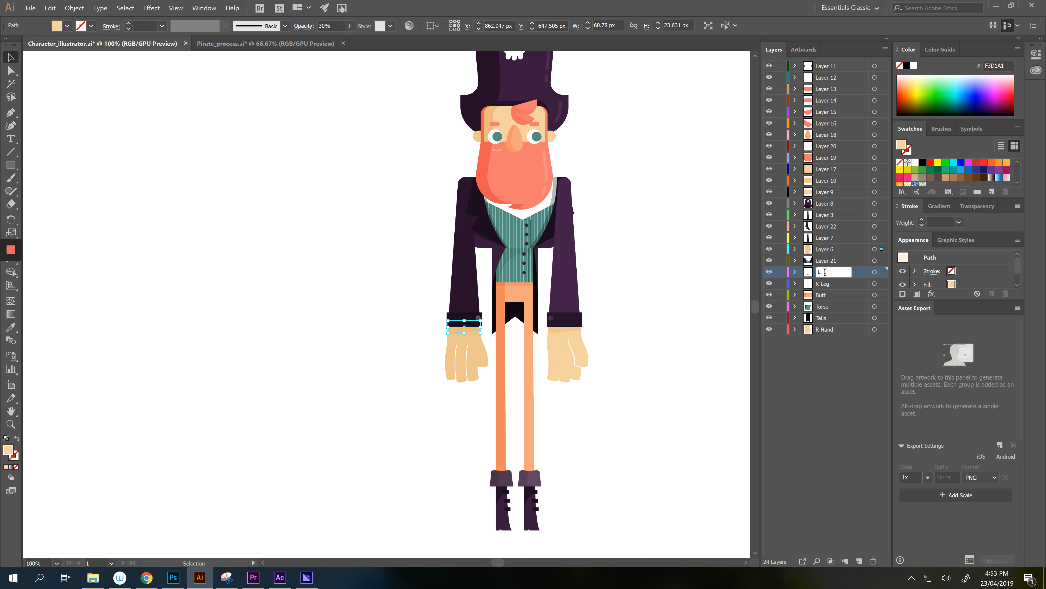
type(" Leg")
key("Return")
- Rename Layer 21 to 'Chest' and Layer 6 to 'L Hand'
left_click(576, 269)
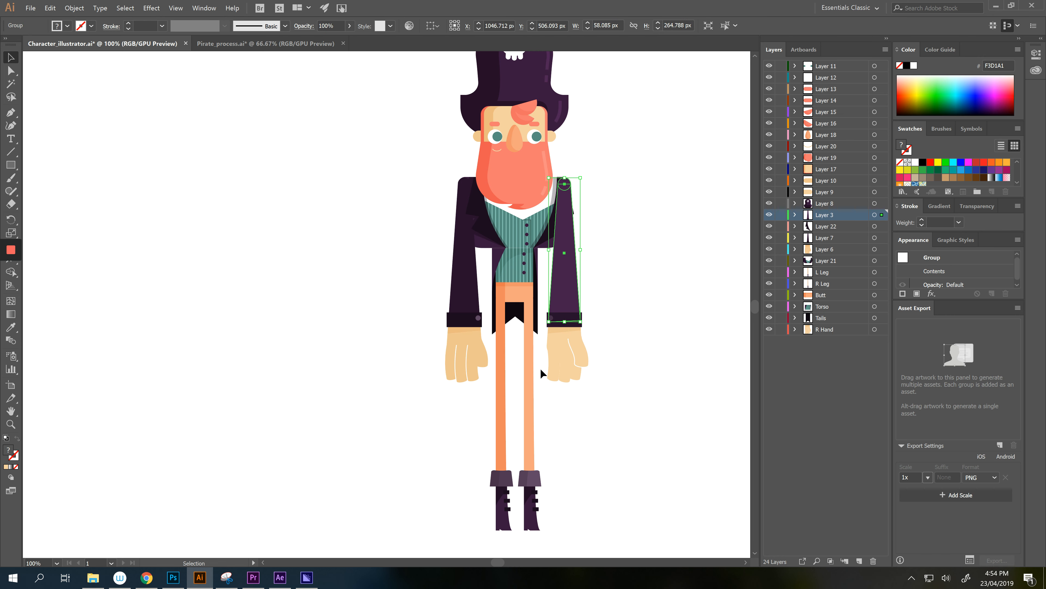
left_click(530, 380)
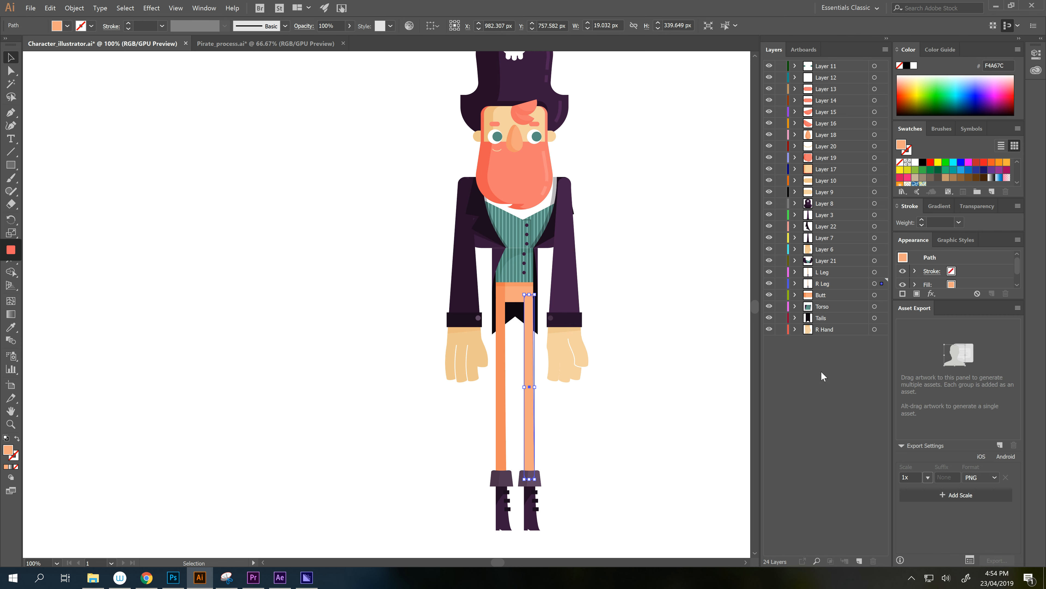
left_click(825, 273)
left_click(828, 262)
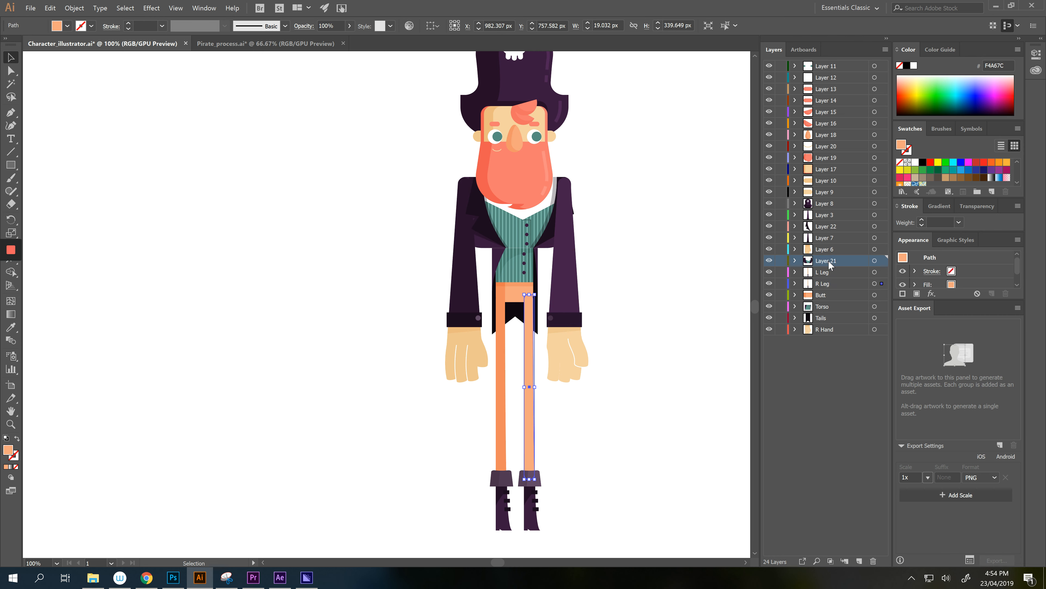
double_click(829, 261)
type("Chest")
key("Return")
double_click(827, 248)
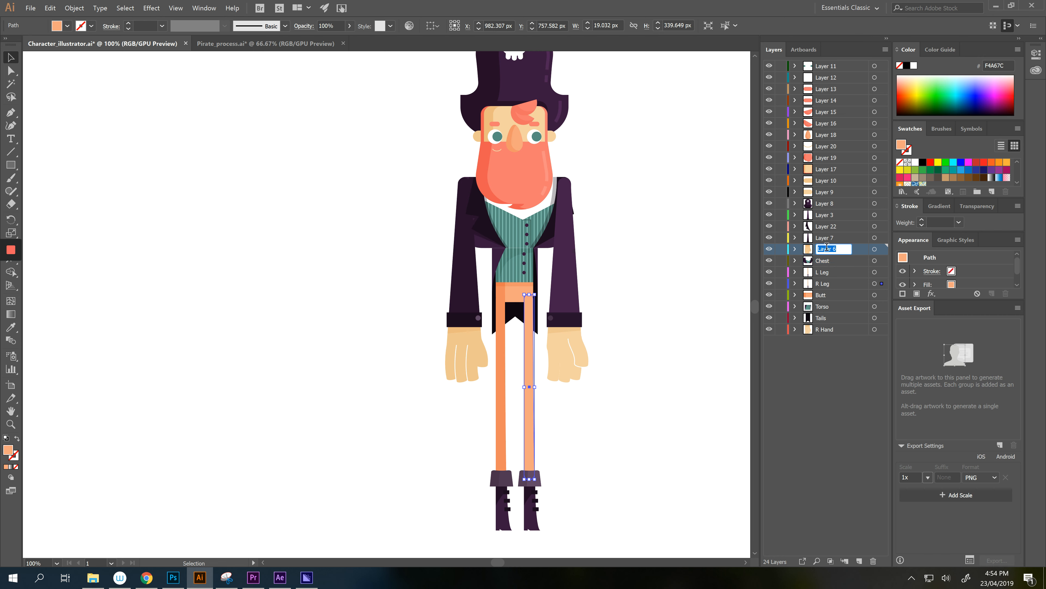
type("L Hand")
key("Return")
- Rename Layer 7 to L Arm and Layer 22 to Lapel
left_click(499, 385)
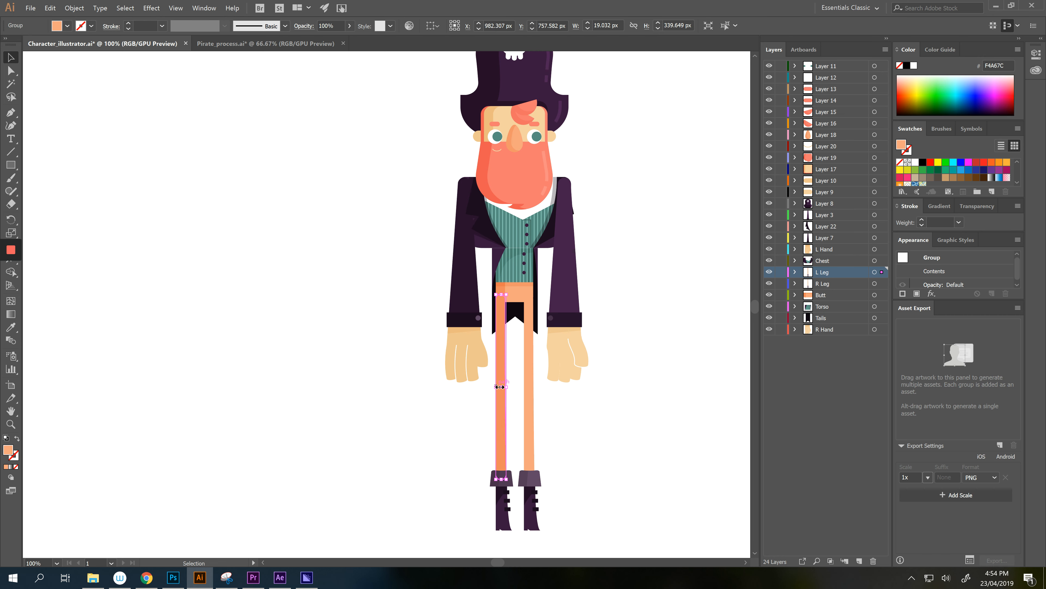
left_click(828, 249)
left_click(822, 241)
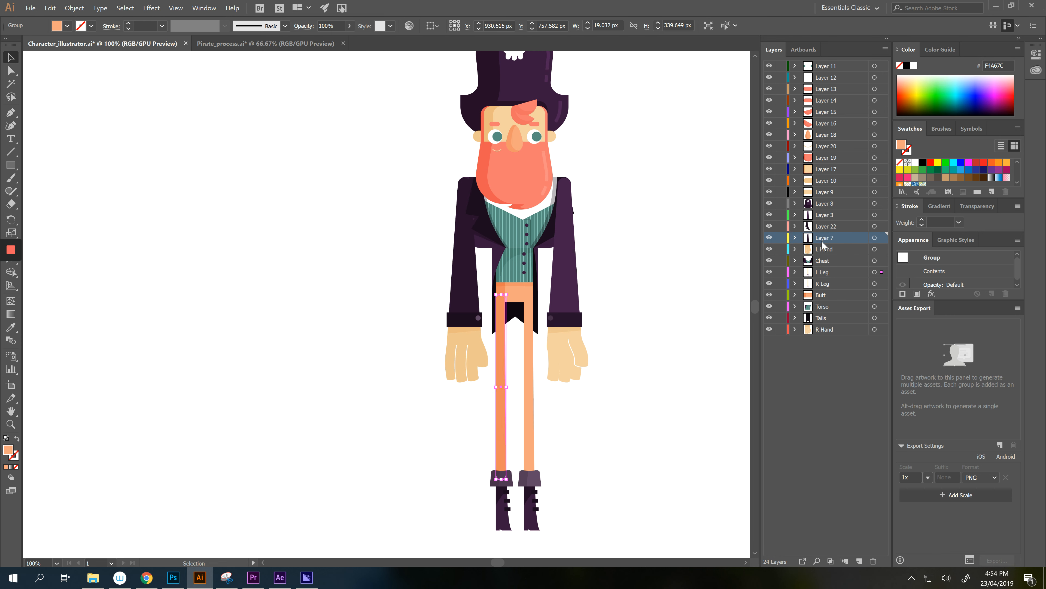
double_click(825, 238)
type("L")
key("Return")
double_click(823, 226)
type("La")
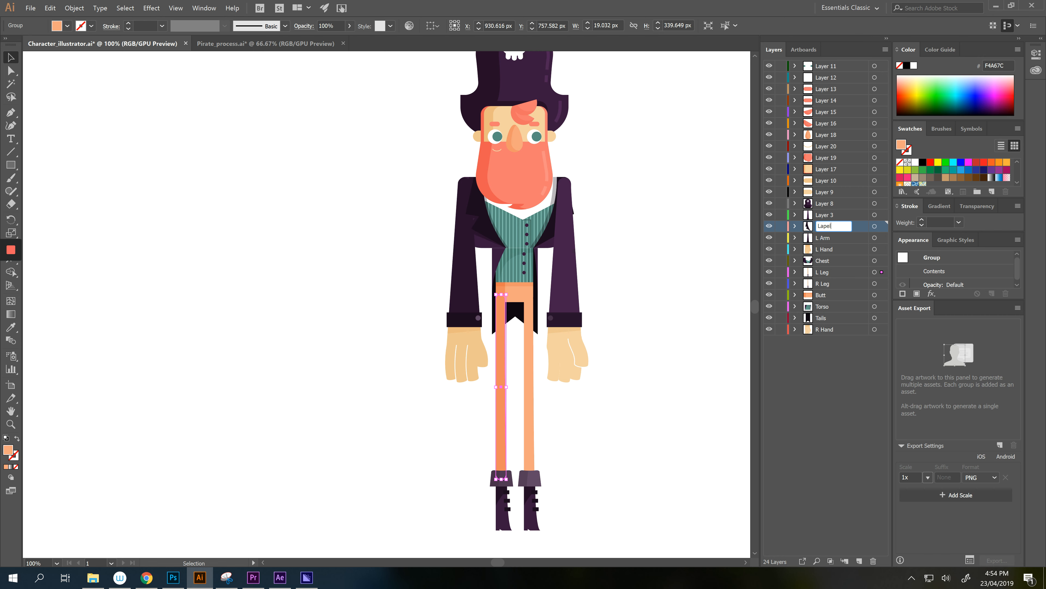
key("Return")
- Rename Layers 3, 8 and 9 to R Arm, Hat and R Ear
left_click(828, 216)
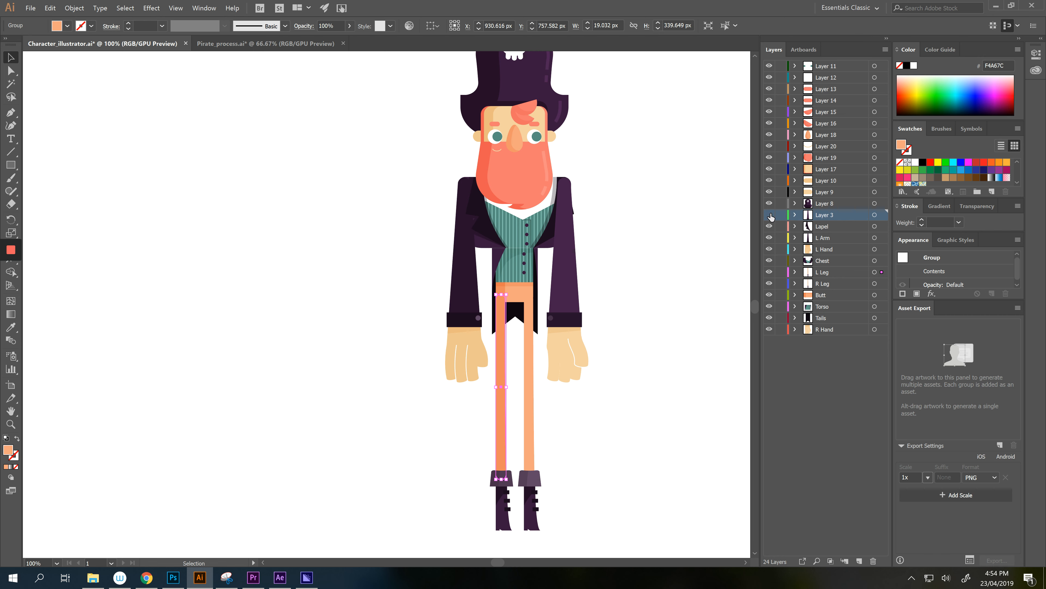
double_click(827, 215)
type("R Arm")
key("Return")
double_click(830, 203)
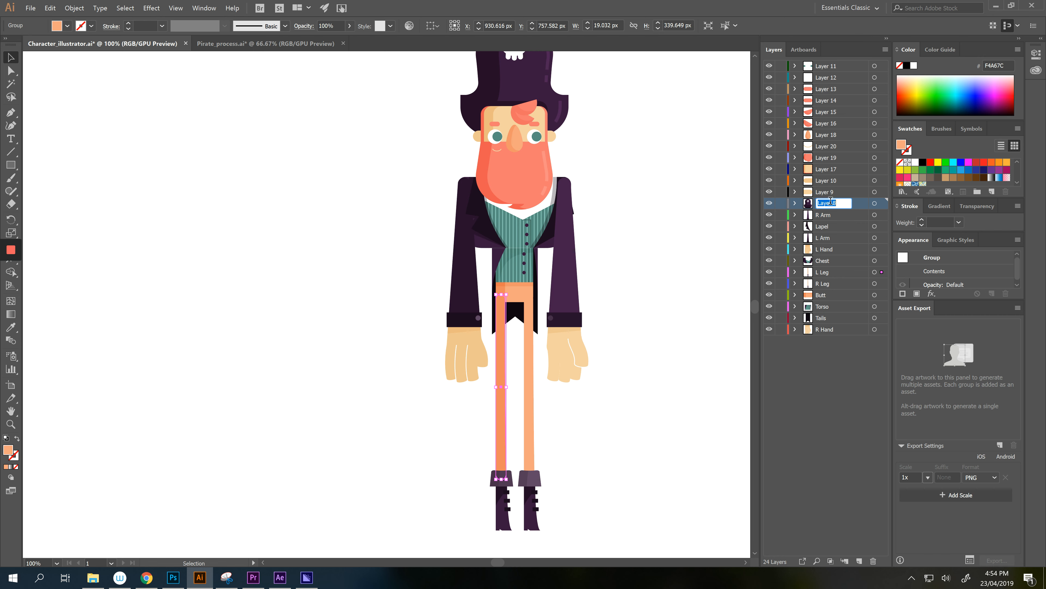
type("Hat")
double_click(826, 192)
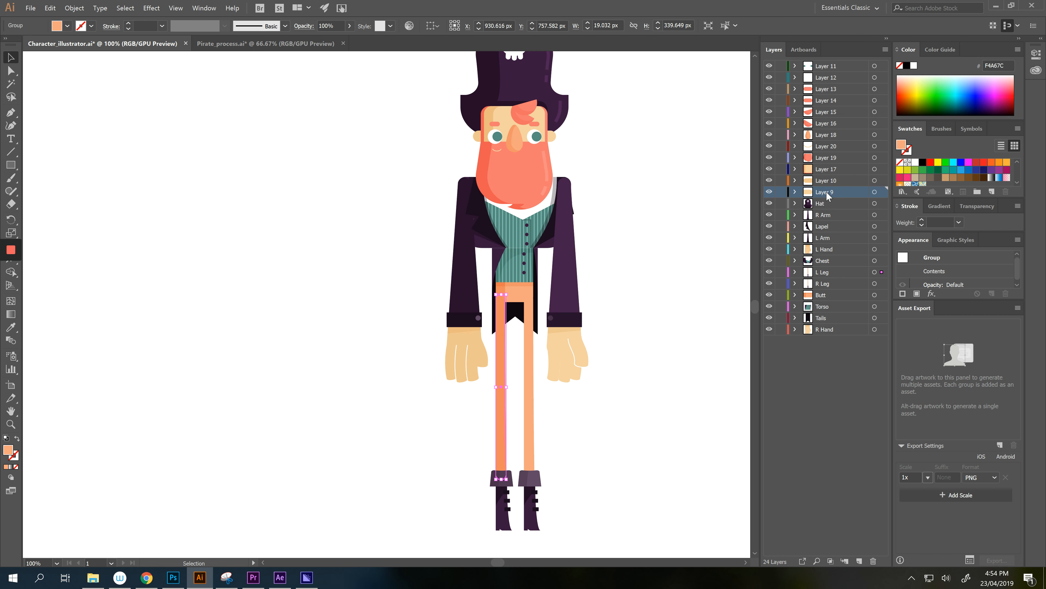
type("R Ear")
key("Return")
- Rename Layers 10, 17 and 19 to L Ear, Head and Beard
double_click(839, 181)
type("L E")
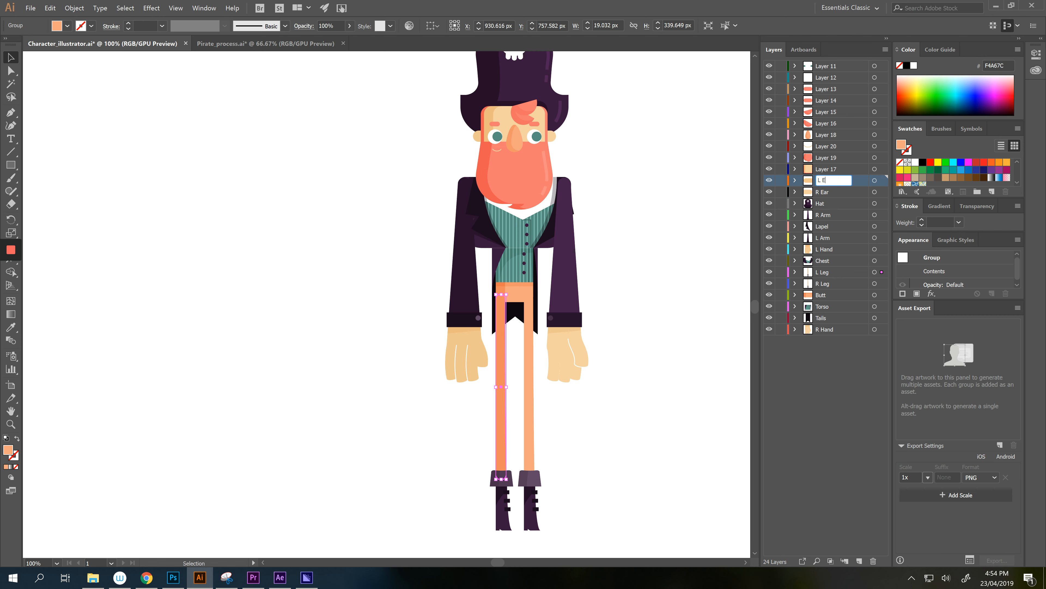
type("ar")
key("Return")
double_click(824, 169)
type("Head")
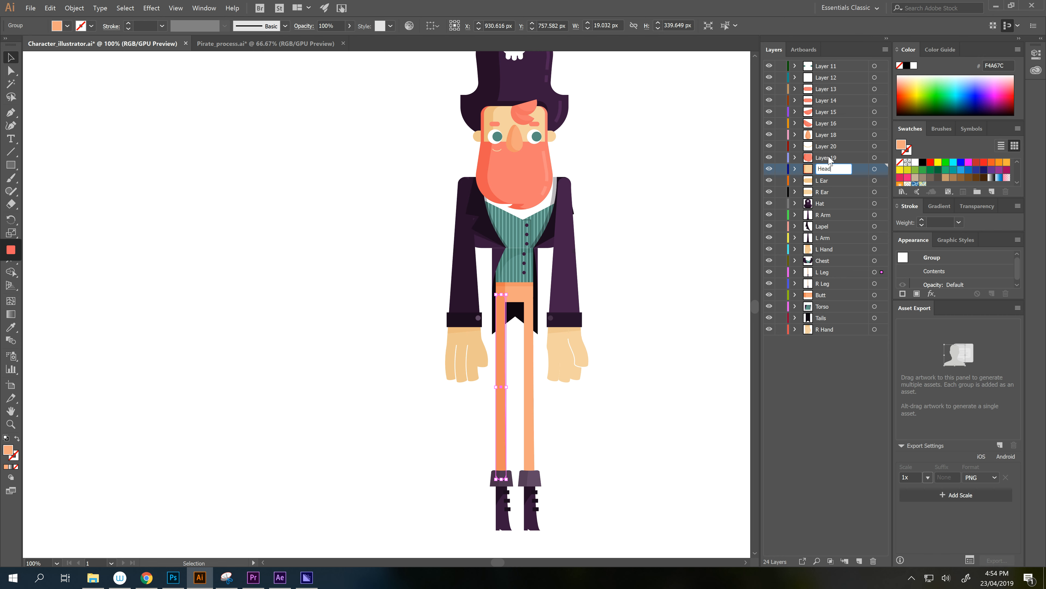
key("Return")
double_click(829, 158)
type("Beard")
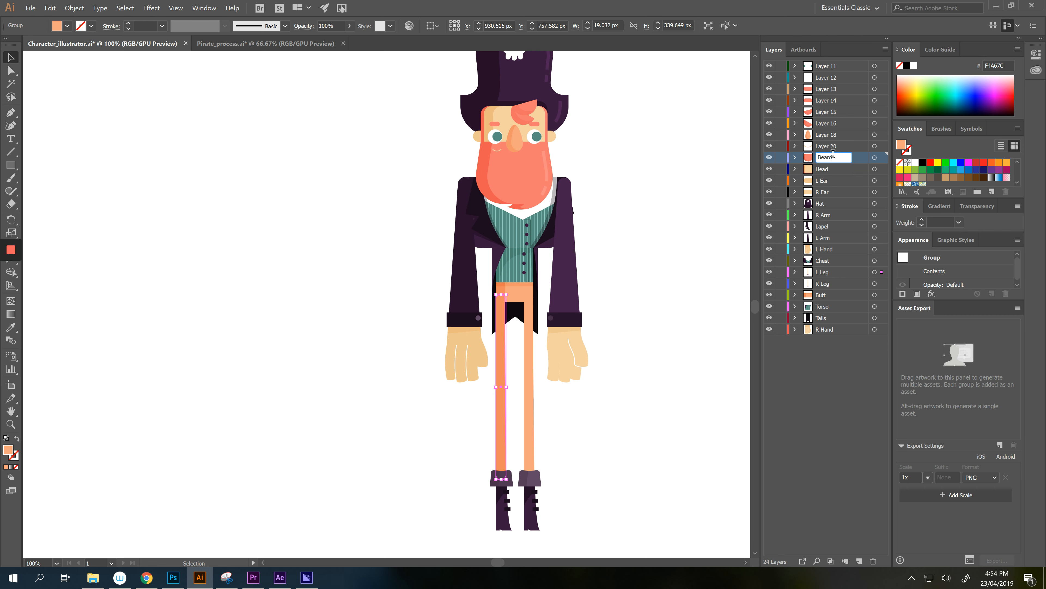
key("Return")
- Rename Layer 20 to Mouth and Layer 18 to Nose, then bring the whole hat into view
double_click(831, 146)
type("Mouth")
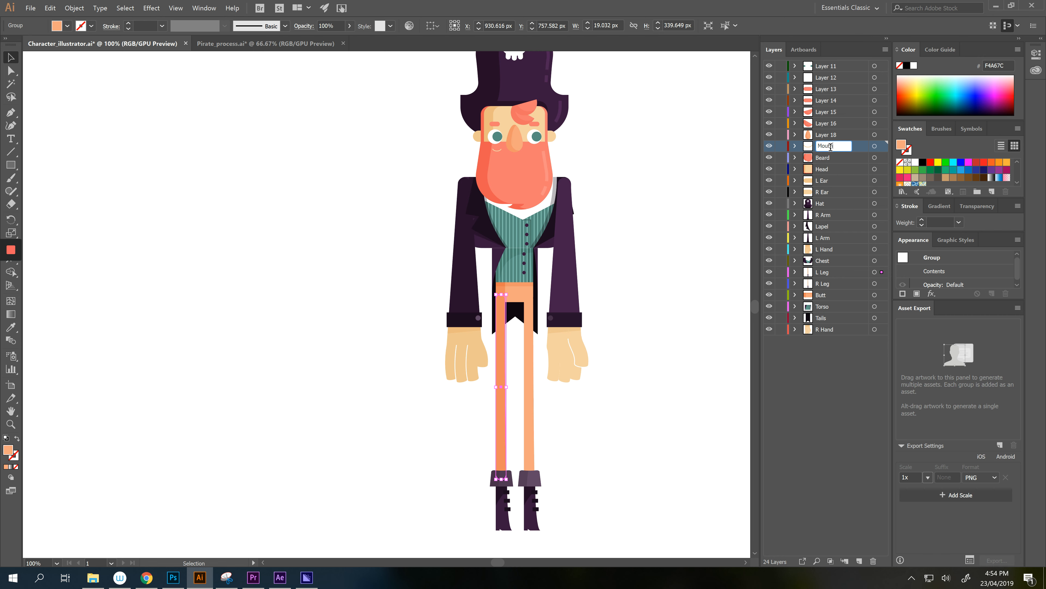
key("Return")
double_click(831, 134)
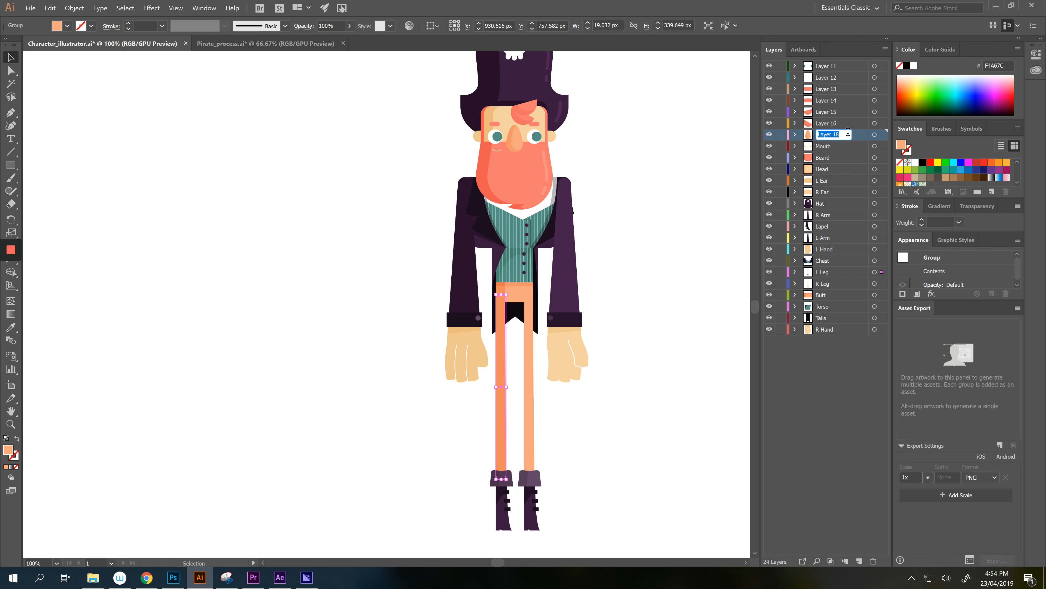
type("Nose")
key("Return")
left_click(827, 123)
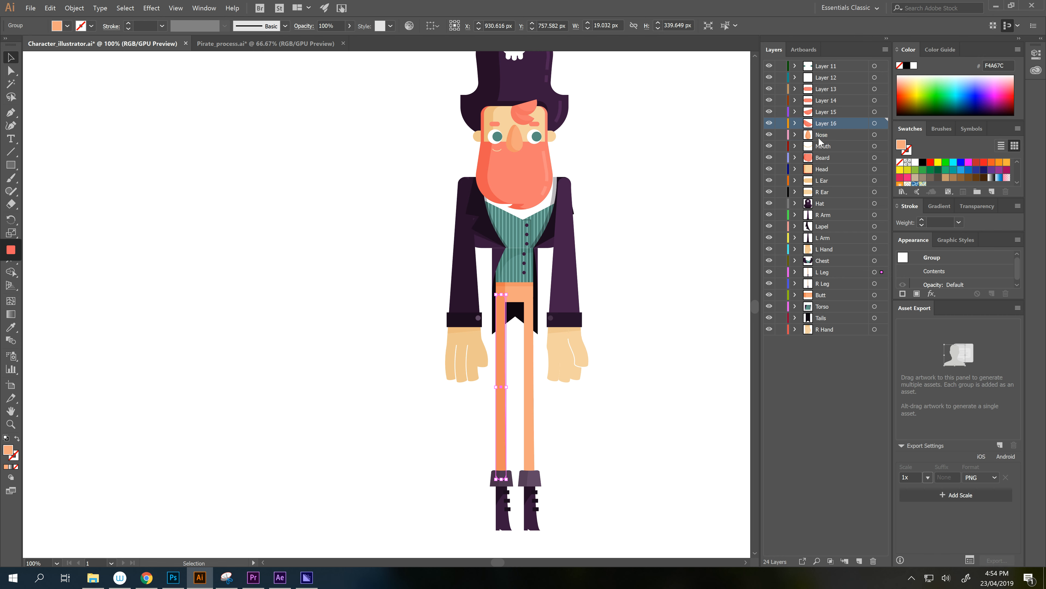
left_click(613, 114)
left_click_drag(611, 112, 610, 199)
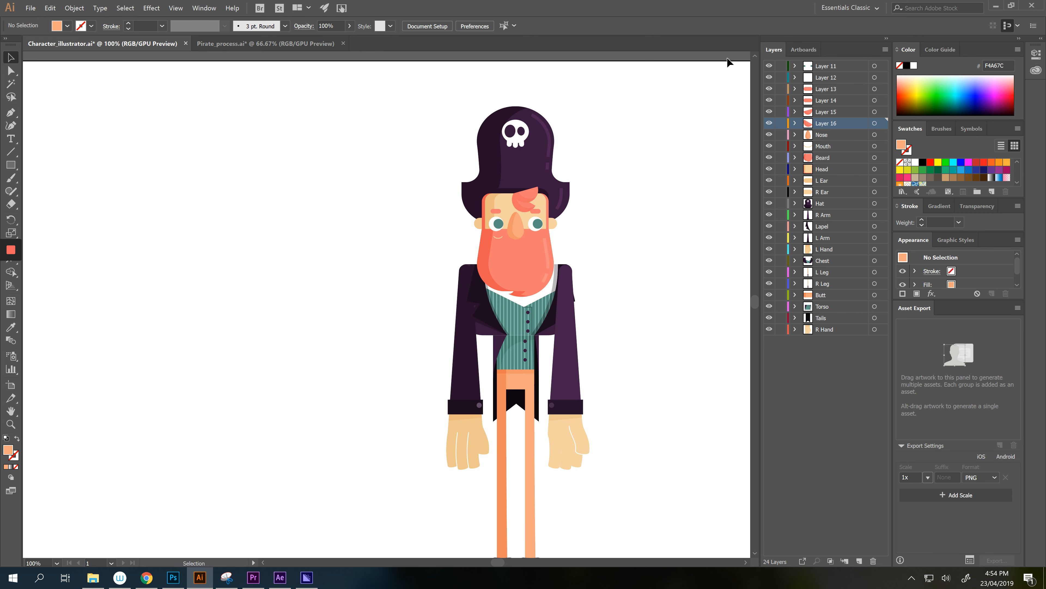
- Rename Layer 16 to Tuft 02 and Layer 15 to Tuft 01
double_click(826, 124)
scroll(482, 235, "up", 2)
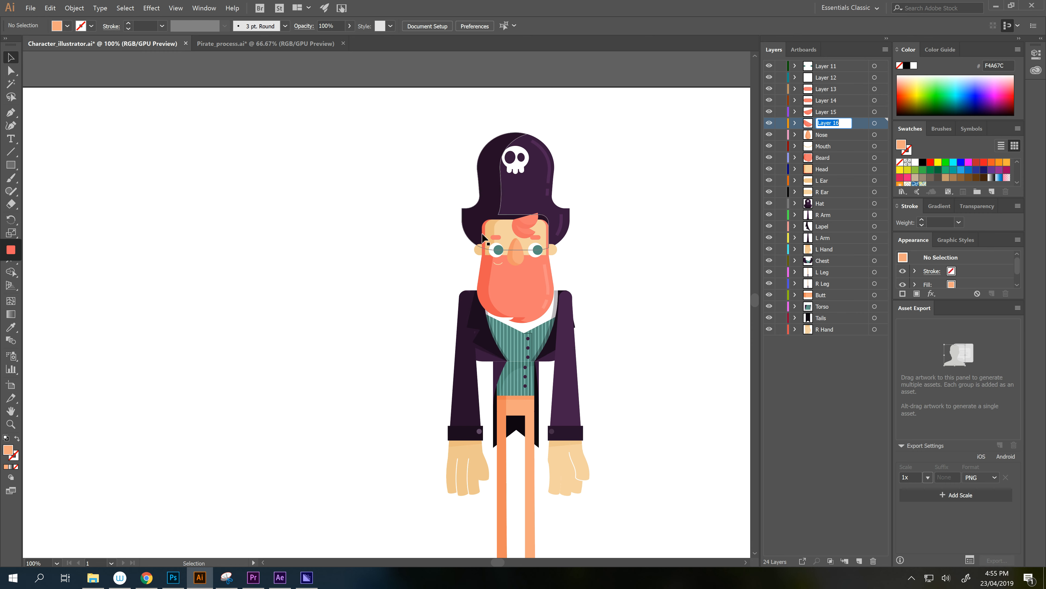
scroll(483, 235, "down", 1)
type("Tuft 02")
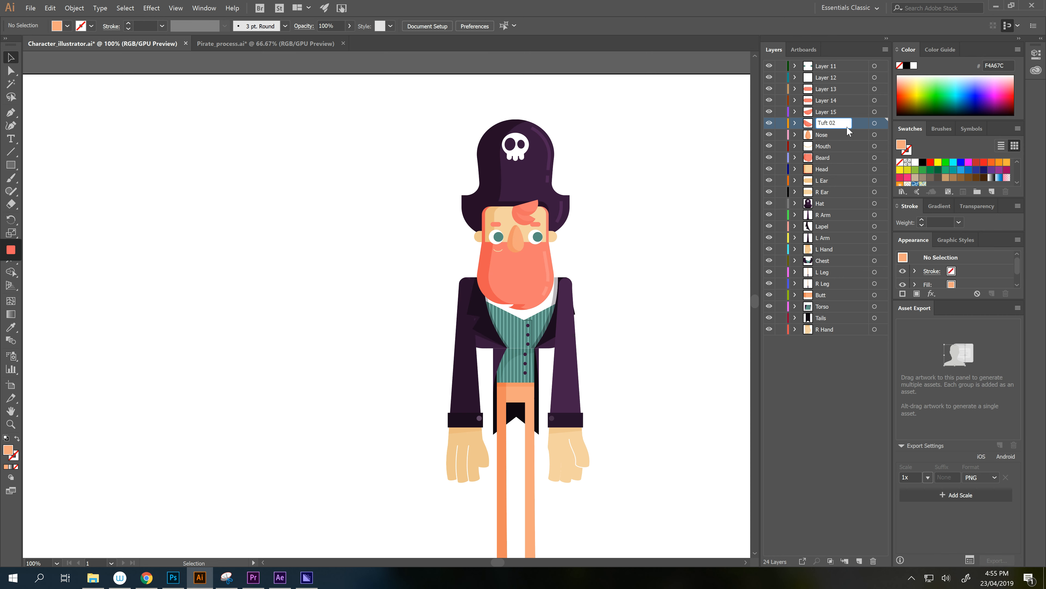
key("Return")
double_click(827, 111)
type("Tuft 01")
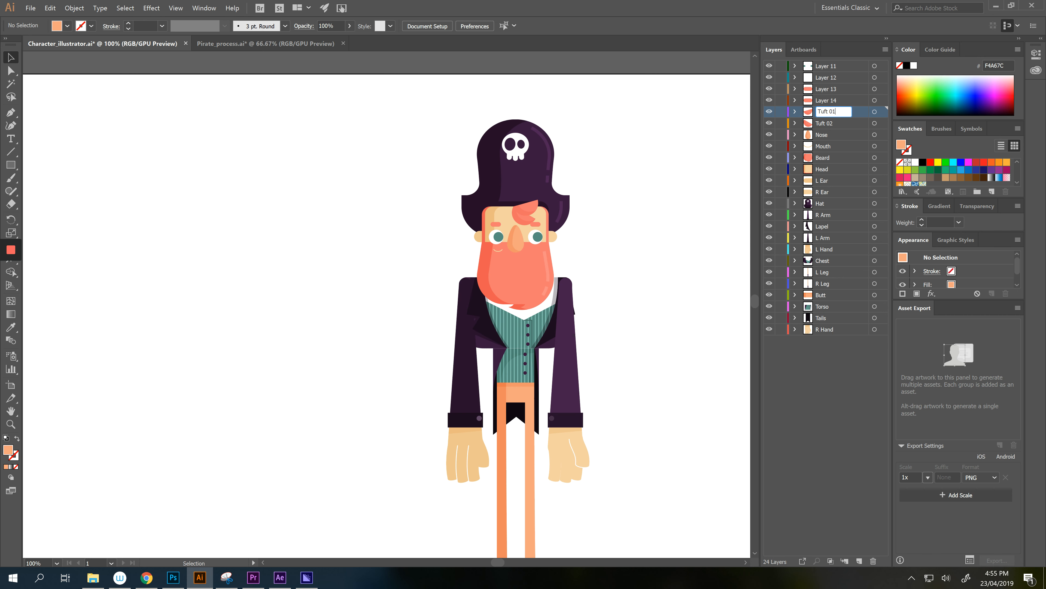
key("Return")
- Name Layer 14 L Brow and Layer 13 R Brow
double_click(831, 100)
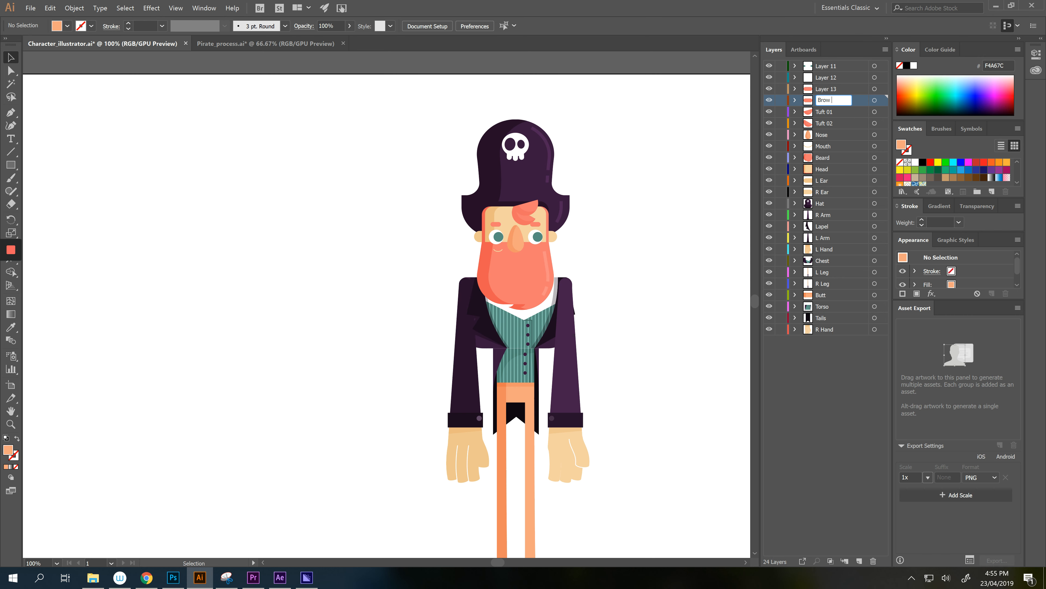
type("R")
key("Return")
double_click(837, 100)
type("L Brow")
key("Return")
double_click(831, 89)
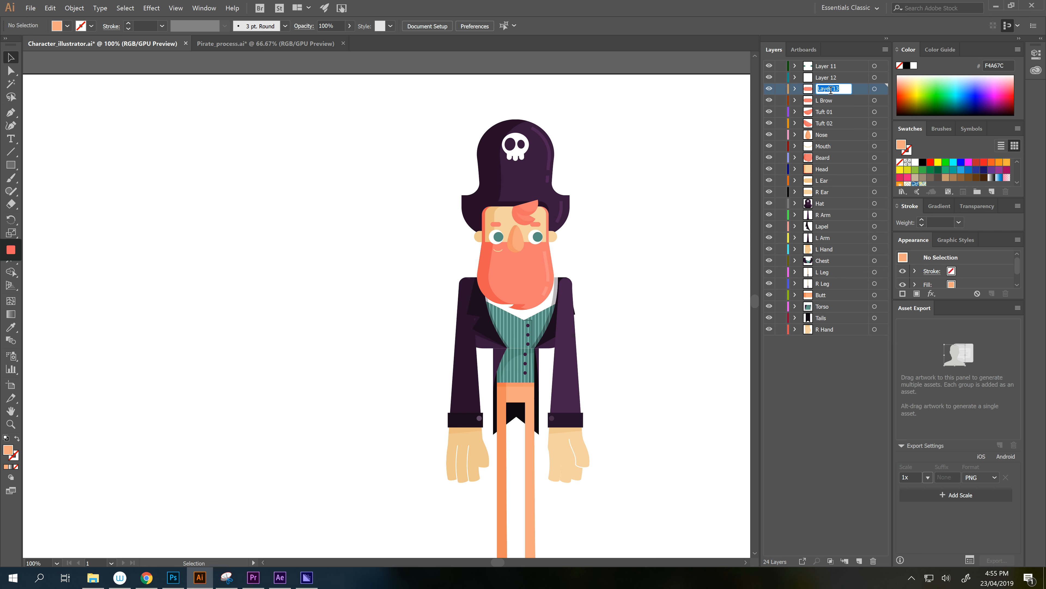
type("R Brow")
key("Return")
- Rename Layer 12 to Eyes and Layer 11 to Pupes
left_click(830, 79)
double_click(831, 78)
type("Ey")
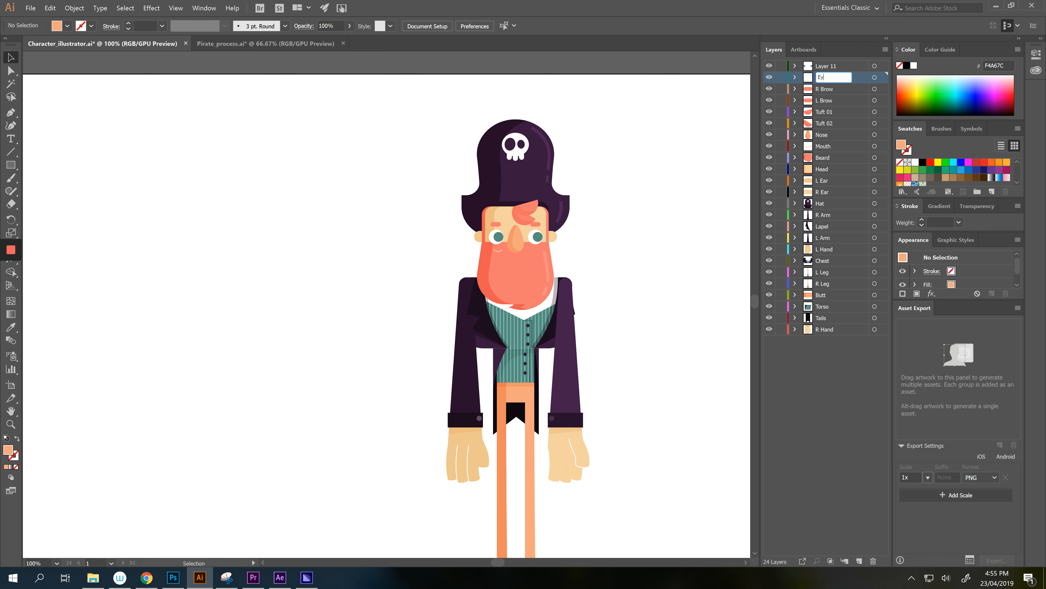
type("es")
key("Return")
double_click(831, 66)
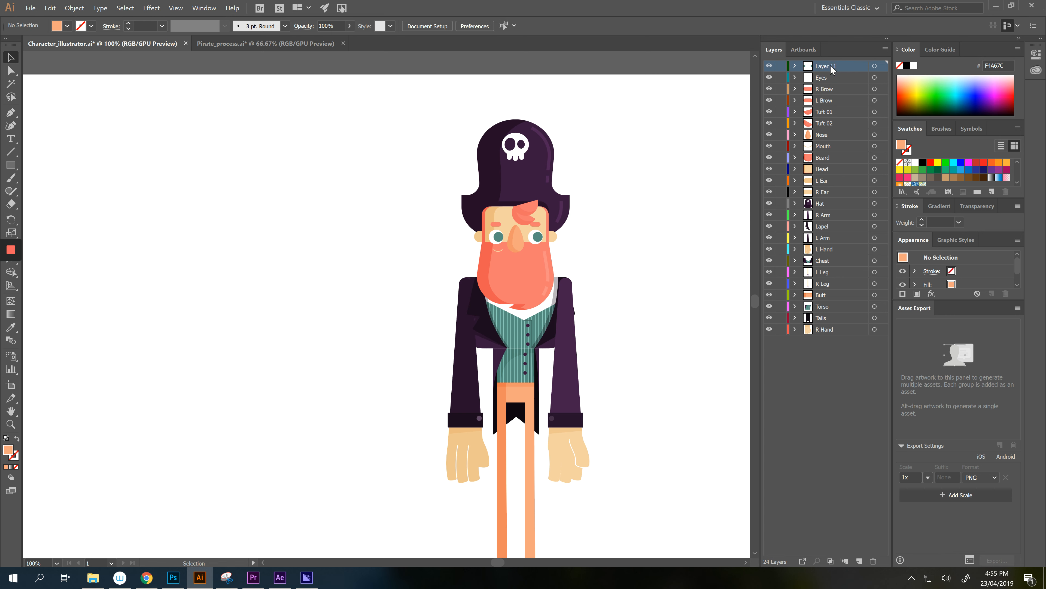
type("Pupes")
key("Return")
- Move the Eyes and Pupes layers together below Nose, then fit the whole pirate in view
left_click(823, 123)
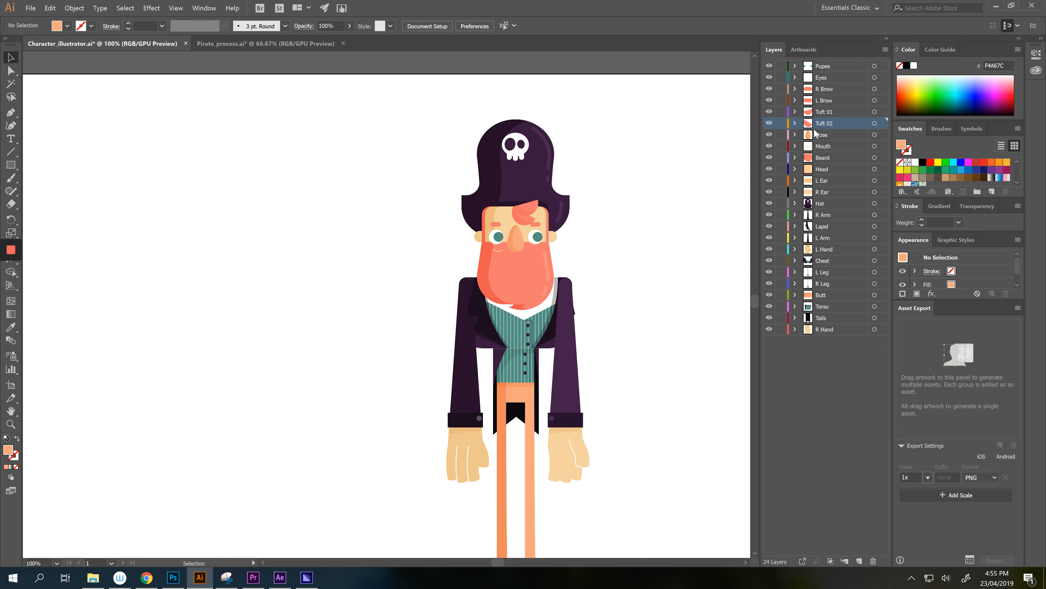
left_click(823, 80)
left_click(827, 68, "shift")
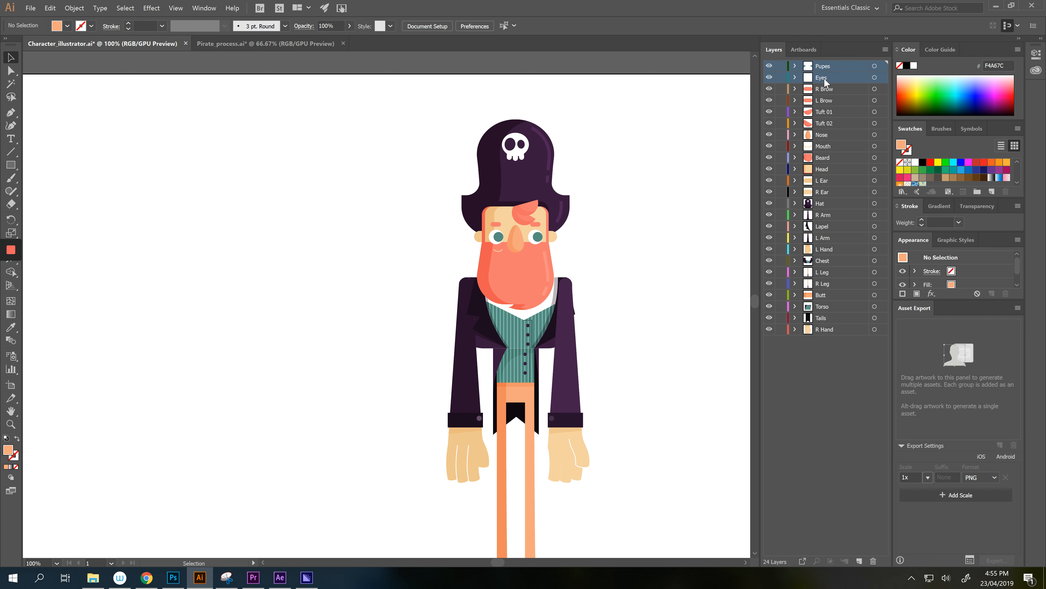
left_click_drag(827, 85, 825, 137)
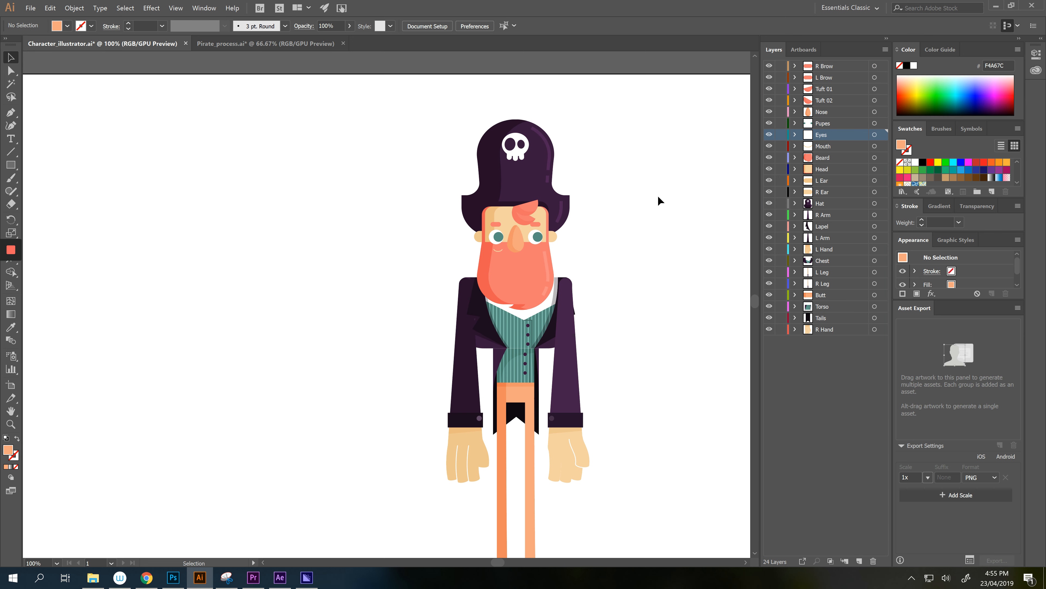
left_click_drag(617, 227, 611, 125)
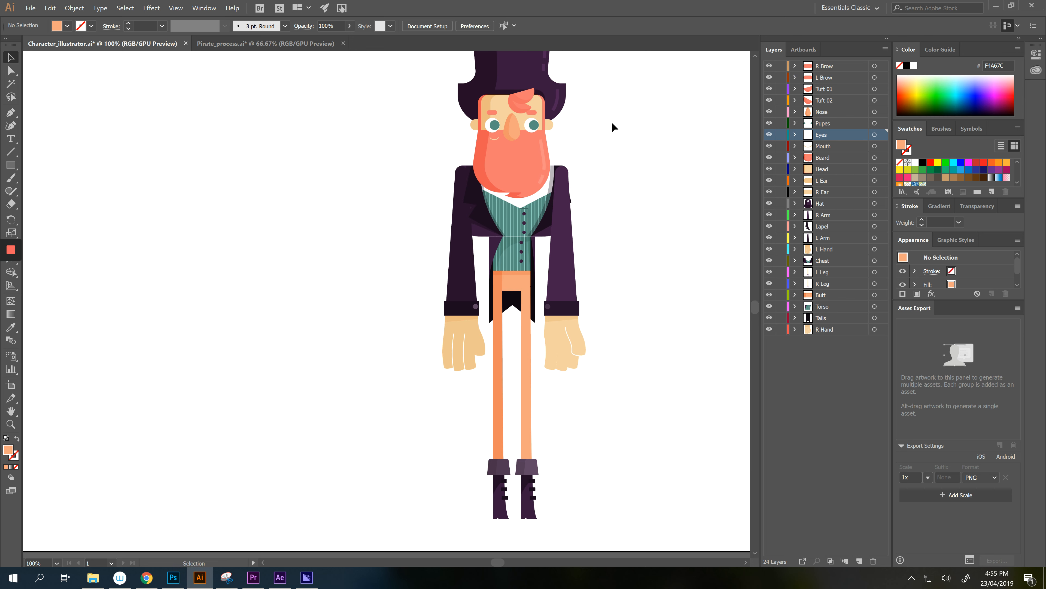
left_click_drag(635, 227, 586, 274)
scroll(632, 247, "down", 1)
left_click(618, 243)
- Drag the R Arm layer down between Tails and R Hand, then zoom to 100%
left_click_drag(621, 235, 577, 274)
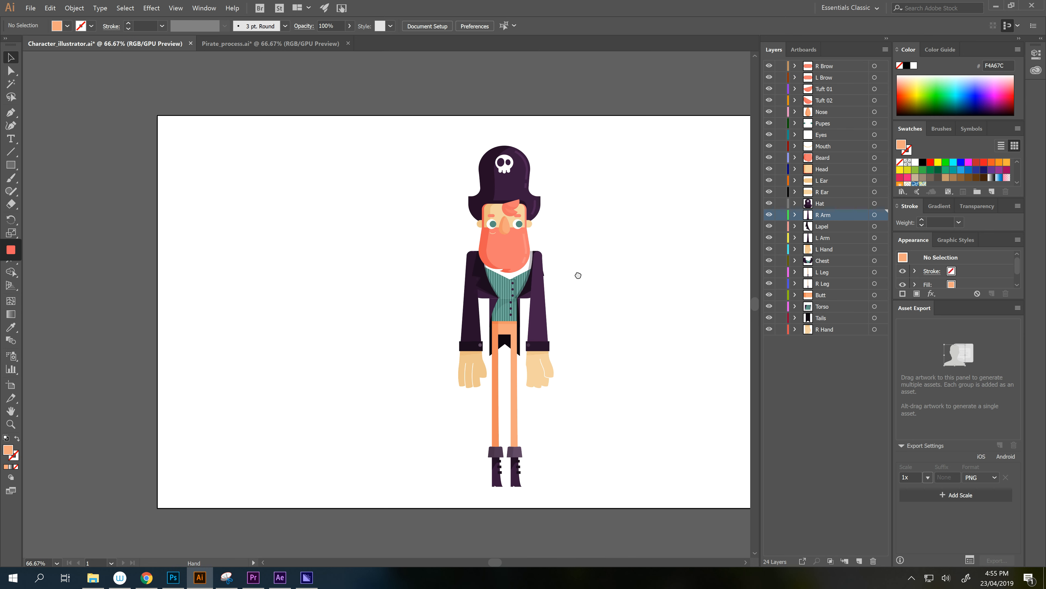
left_click(542, 319)
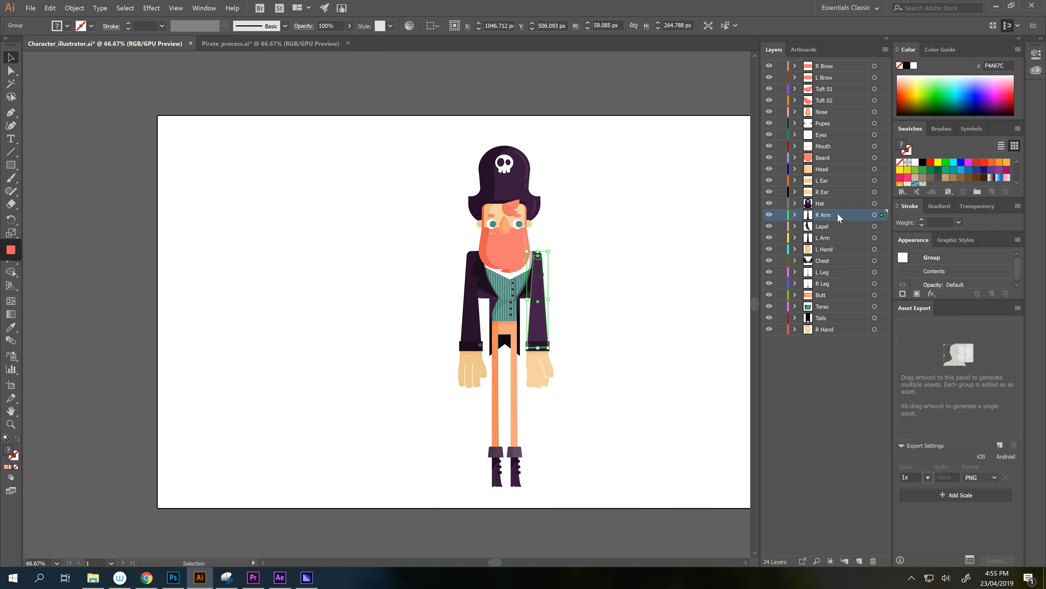
left_click_drag(839, 215, 836, 328)
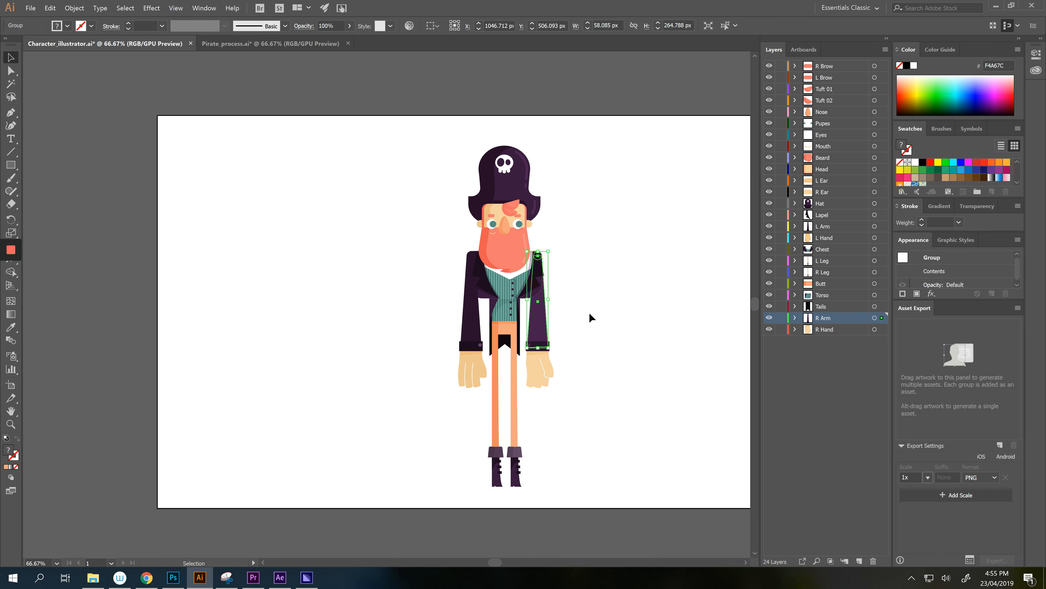
left_click(593, 318)
key("ctrl+1")
left_click_drag(599, 346, 586, 297)
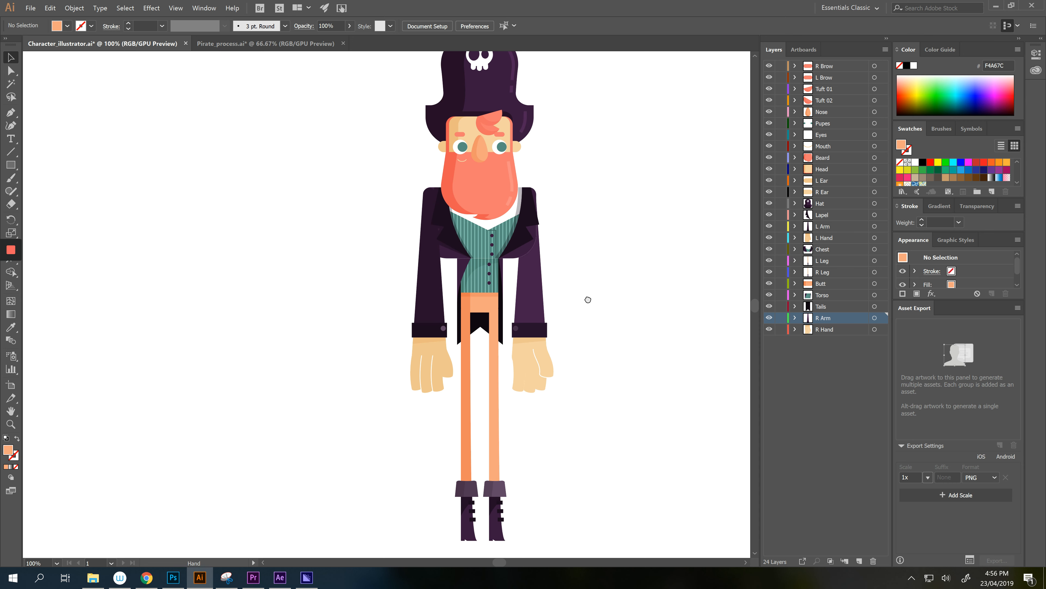
- Pan the pirate and step through the R Brow, L Brow, Tuft 02, Pupes and R Hand layers
left_click(829, 330)
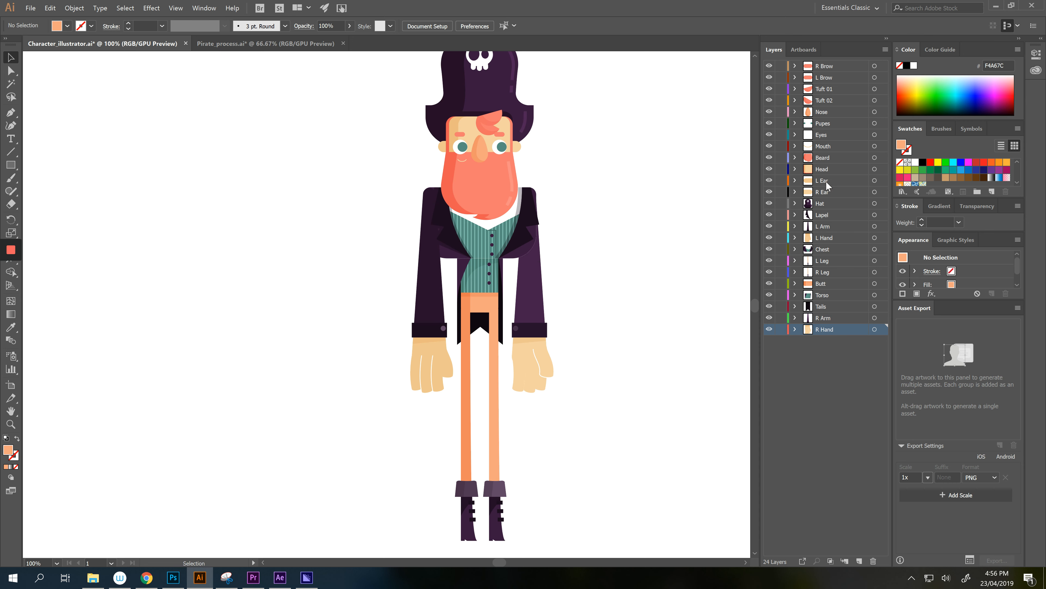
left_click_drag(572, 185, 553, 259)
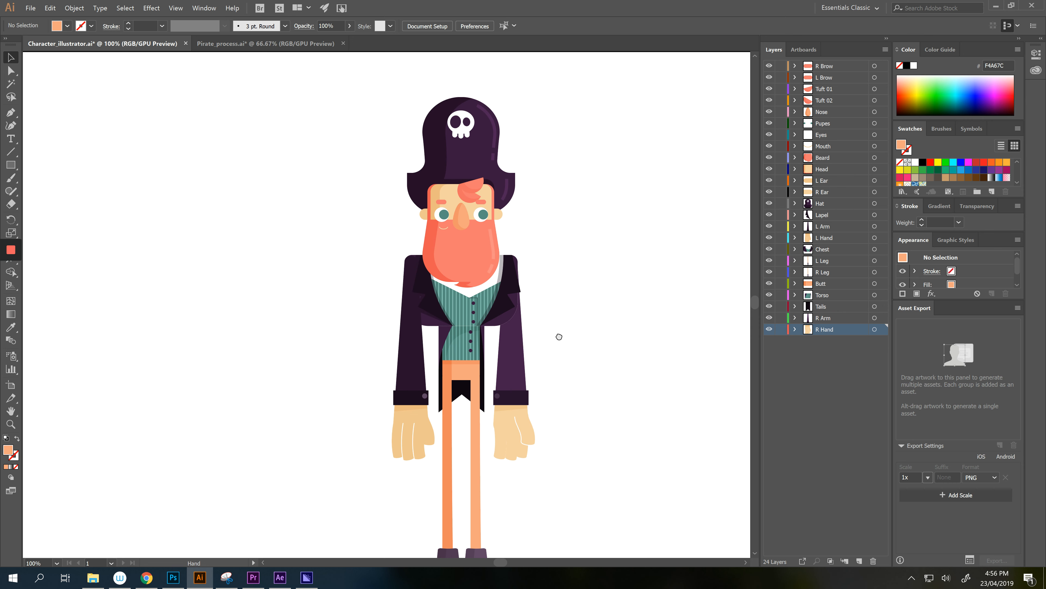
left_click_drag(559, 337, 561, 303)
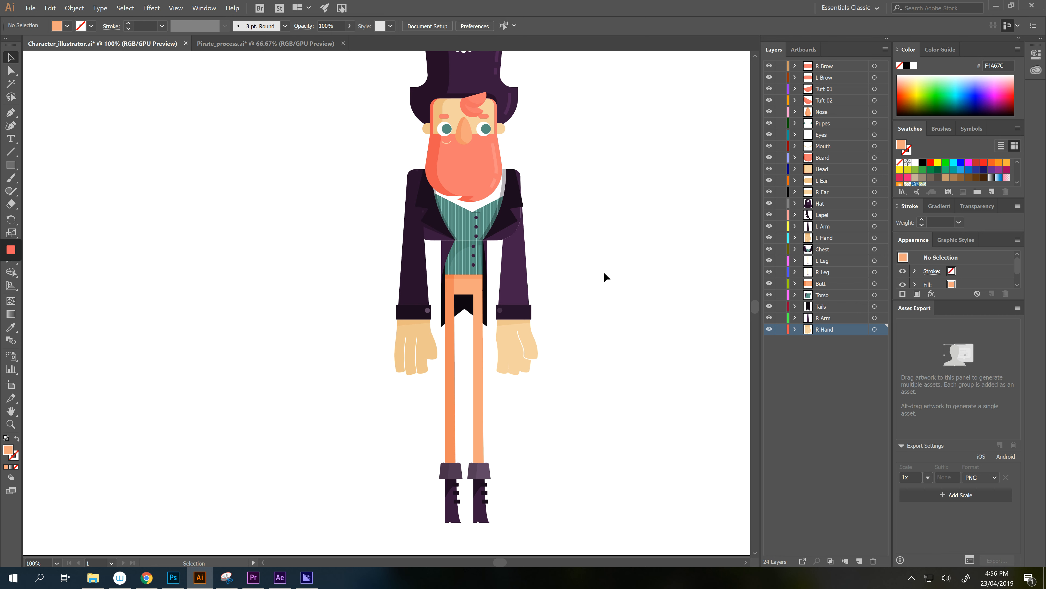
scroll(506, 263, "up", 2)
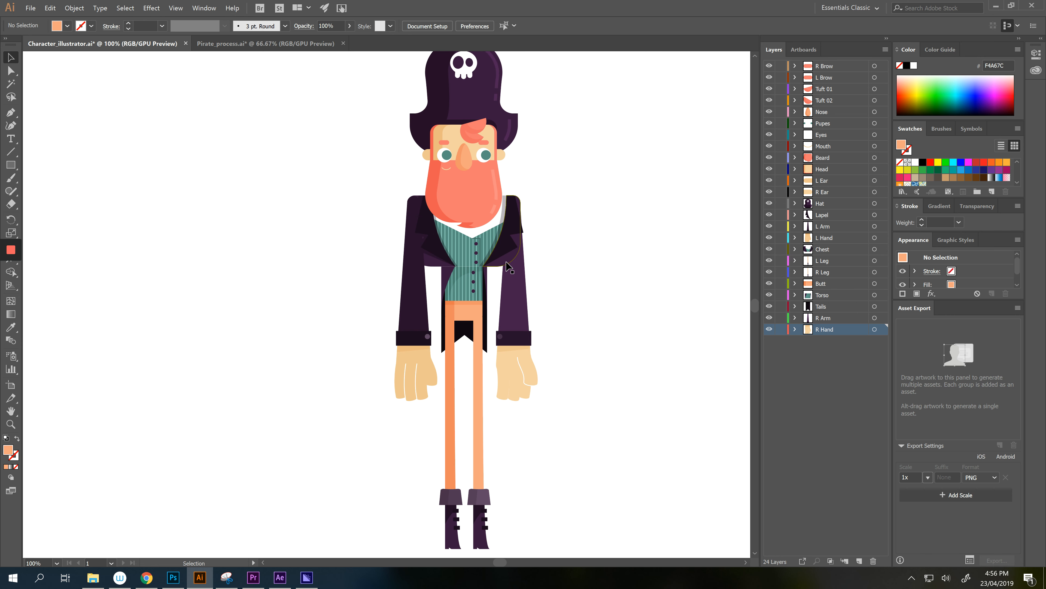
scroll(506, 263, "down", 1)
scroll(506, 262, "up", 2)
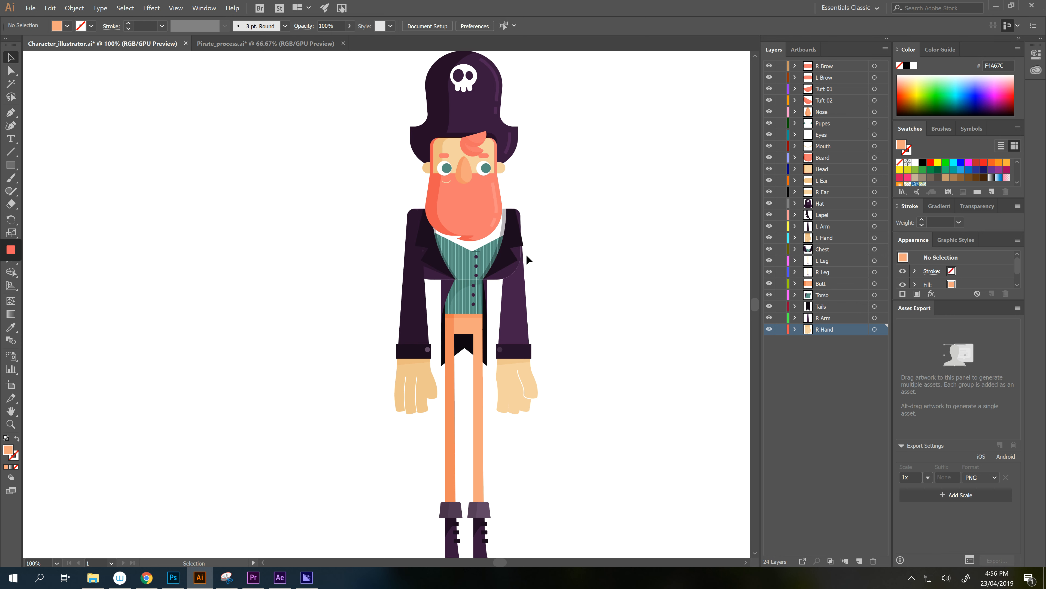
scroll(528, 259, "down", 2)
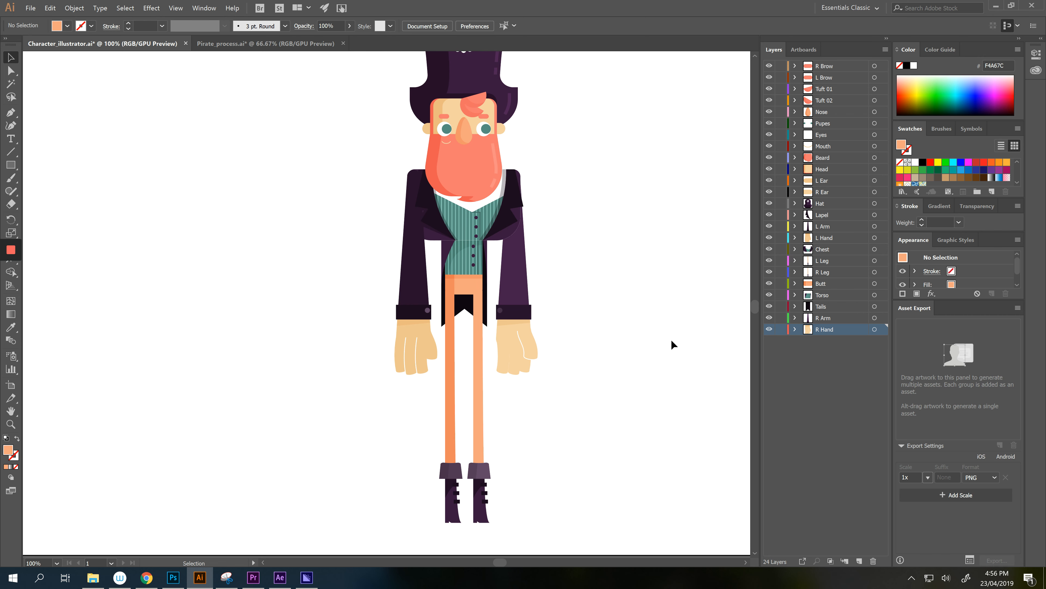
left_click(828, 69)
left_click(829, 81)
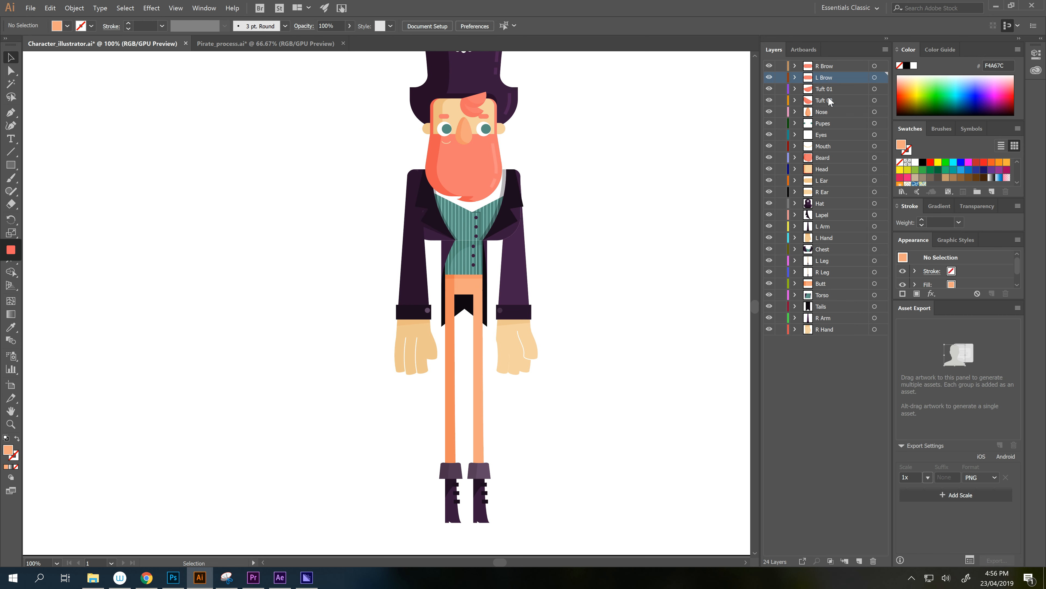
left_click(829, 100)
left_click(826, 122)
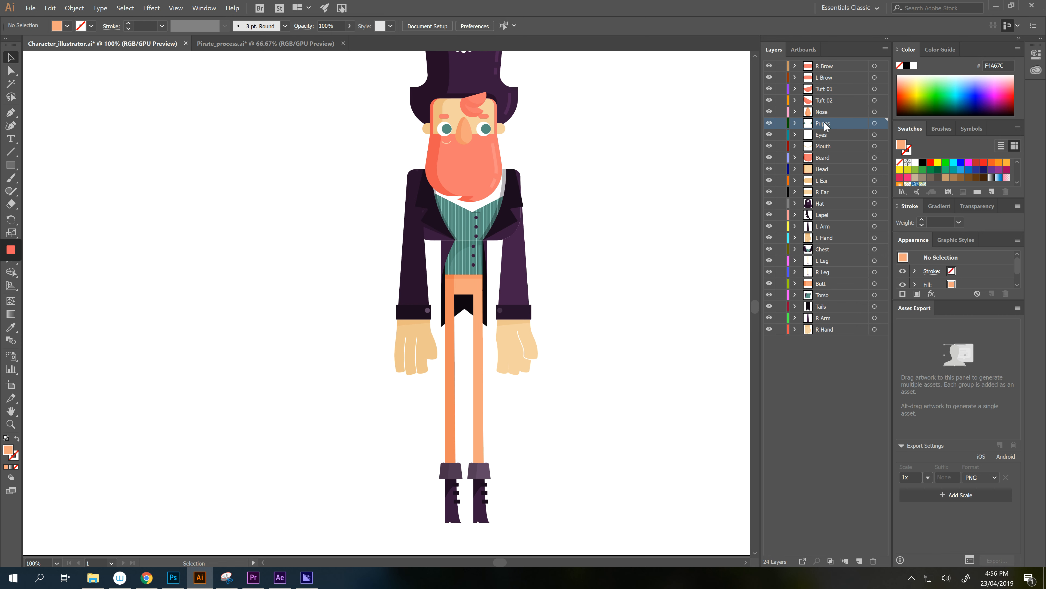
left_click(823, 329)
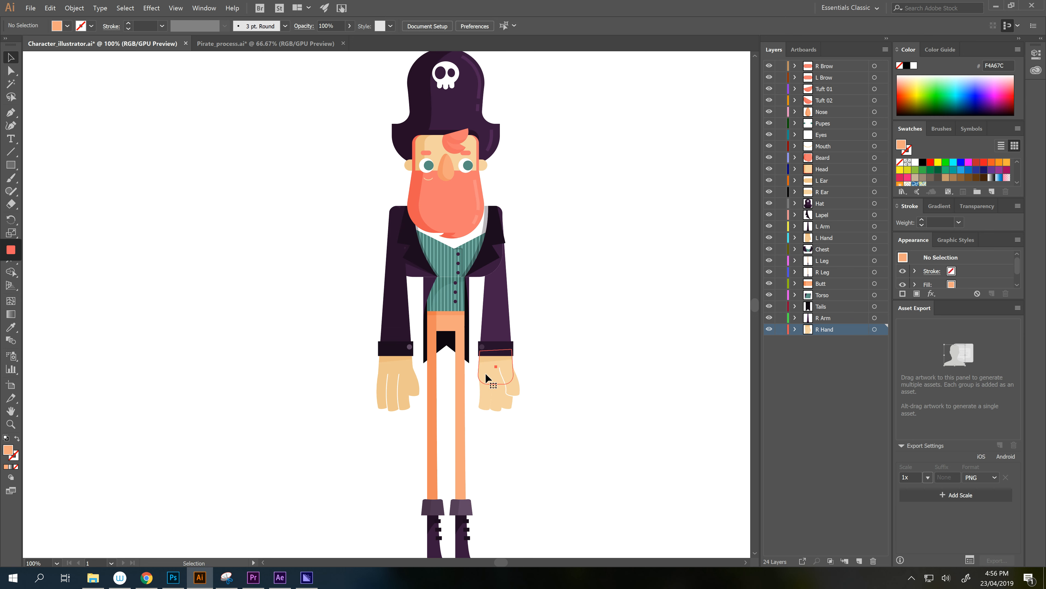
left_click(494, 402)
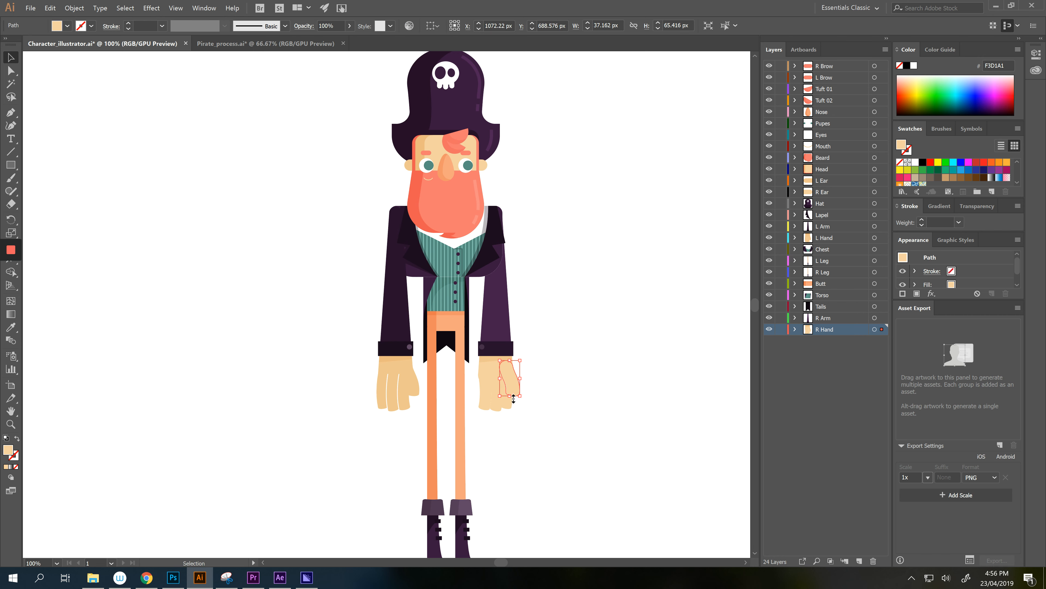
left_click(507, 406)
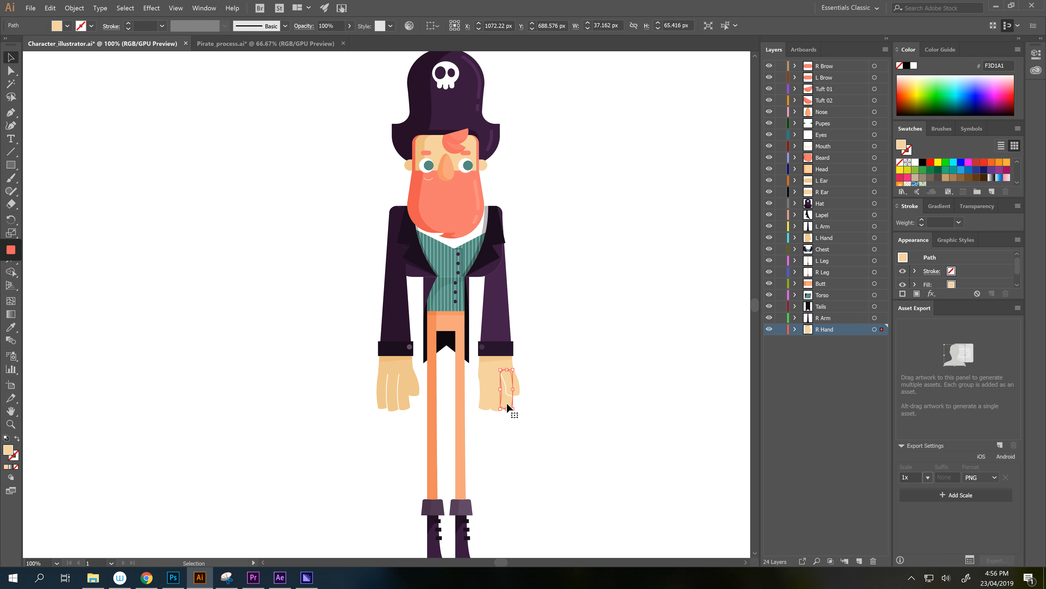
left_click(876, 329)
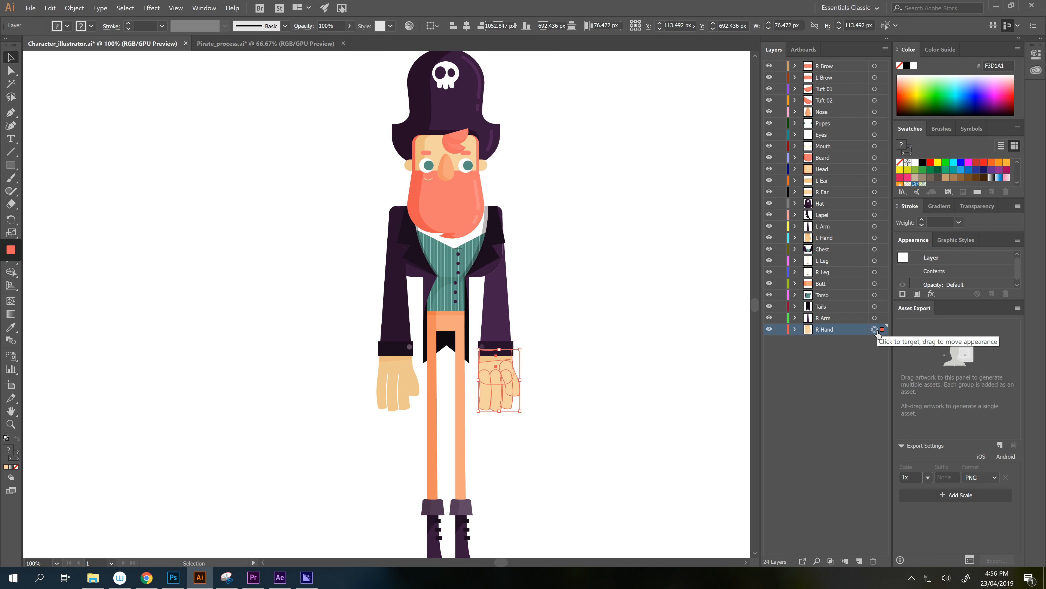
left_click(679, 374)
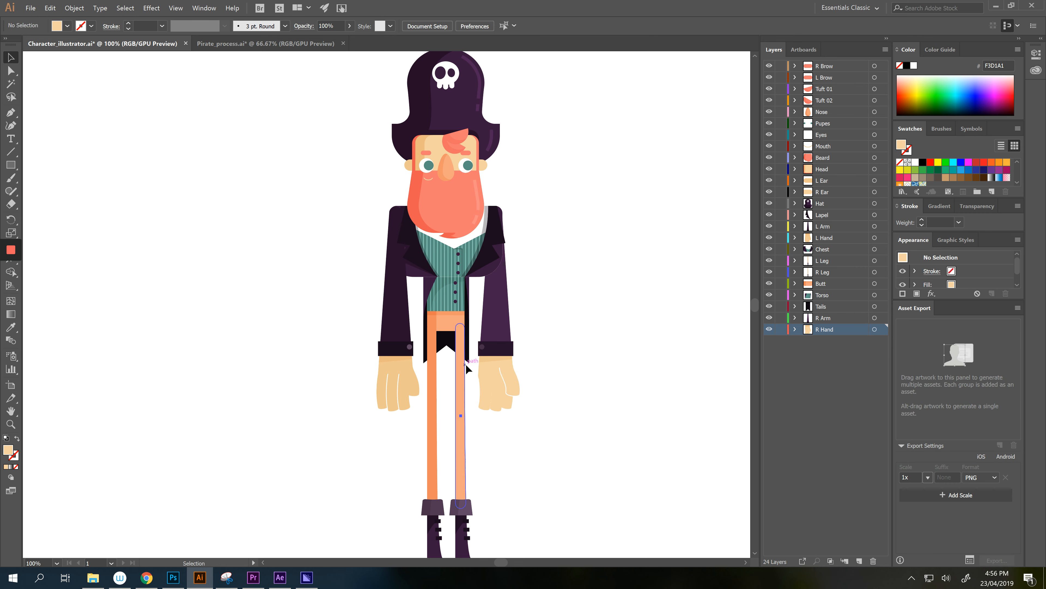
left_click(498, 369)
left_click(875, 318)
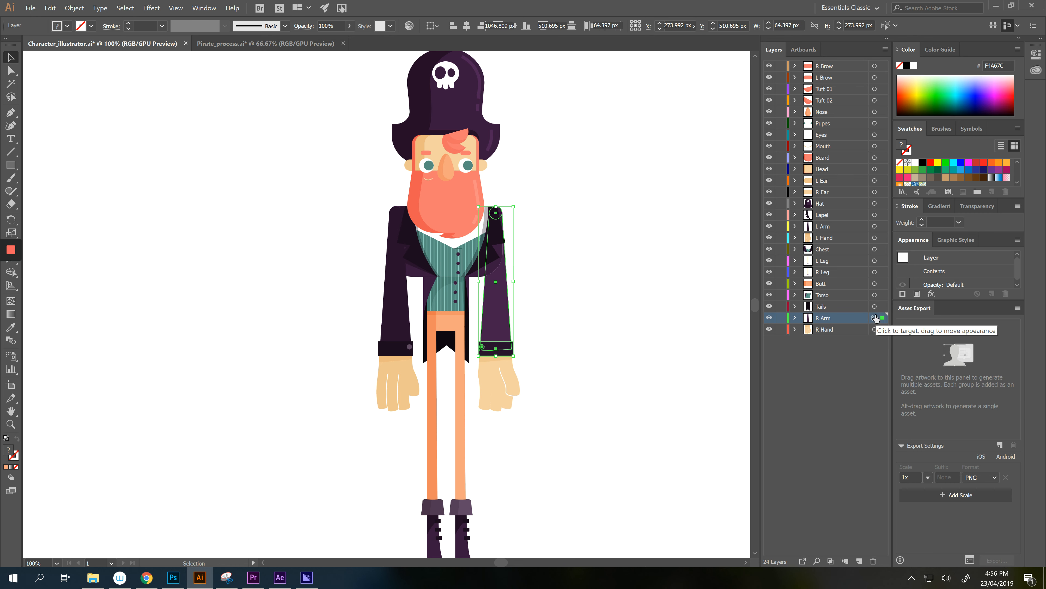
left_click(874, 307)
left_click(874, 295)
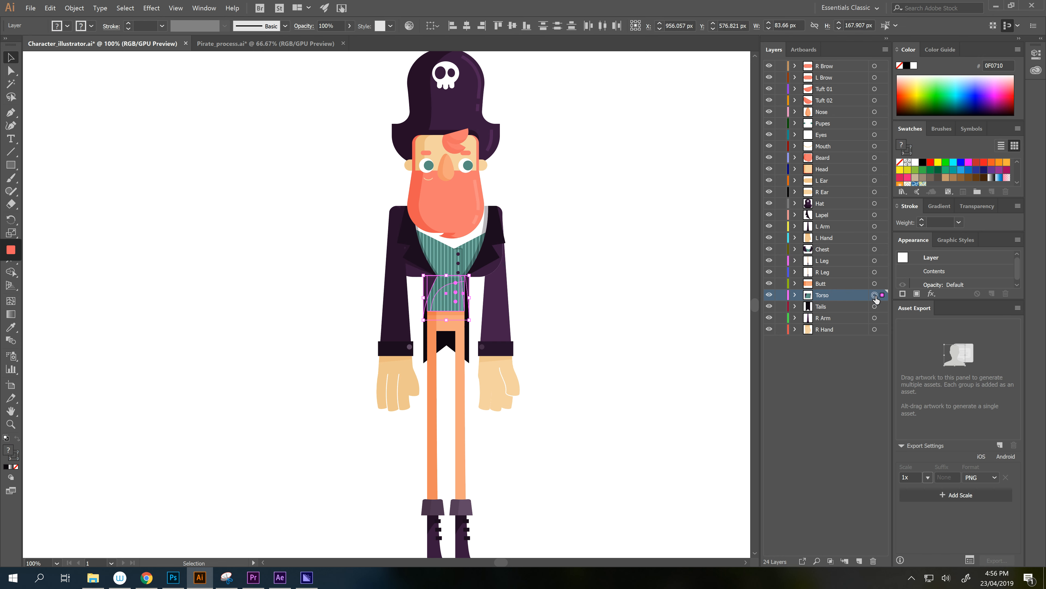
left_click(875, 283)
left_click(875, 272)
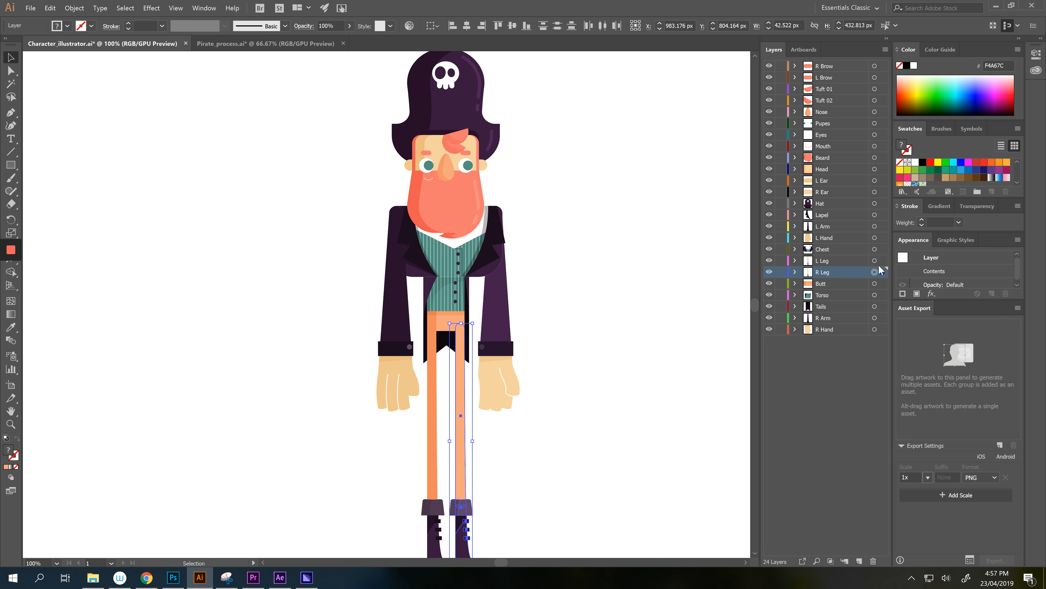
left_click(875, 260)
left_click(874, 249)
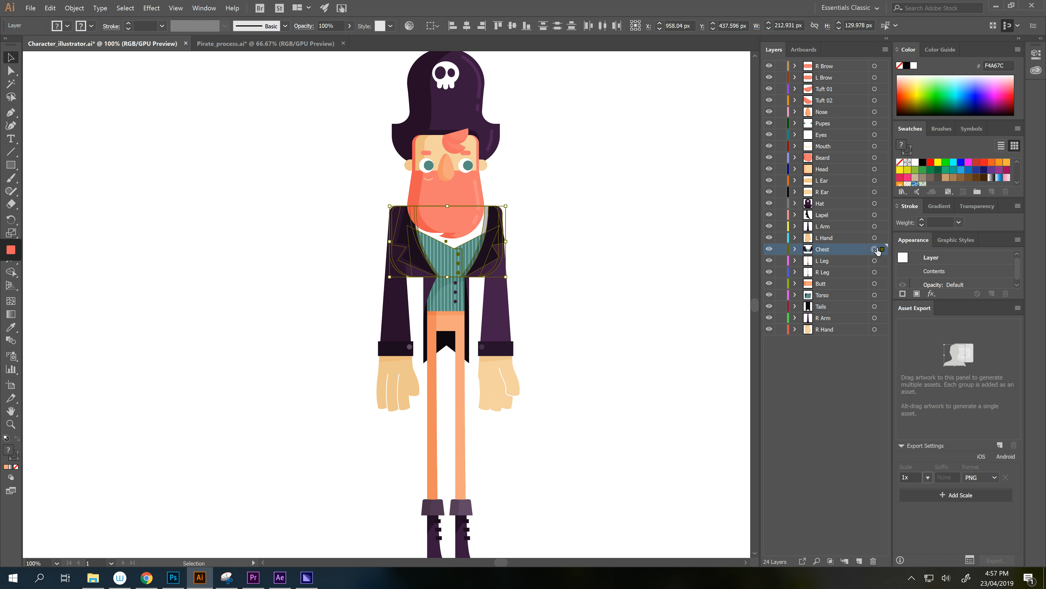
left_click(875, 237)
left_click(874, 226)
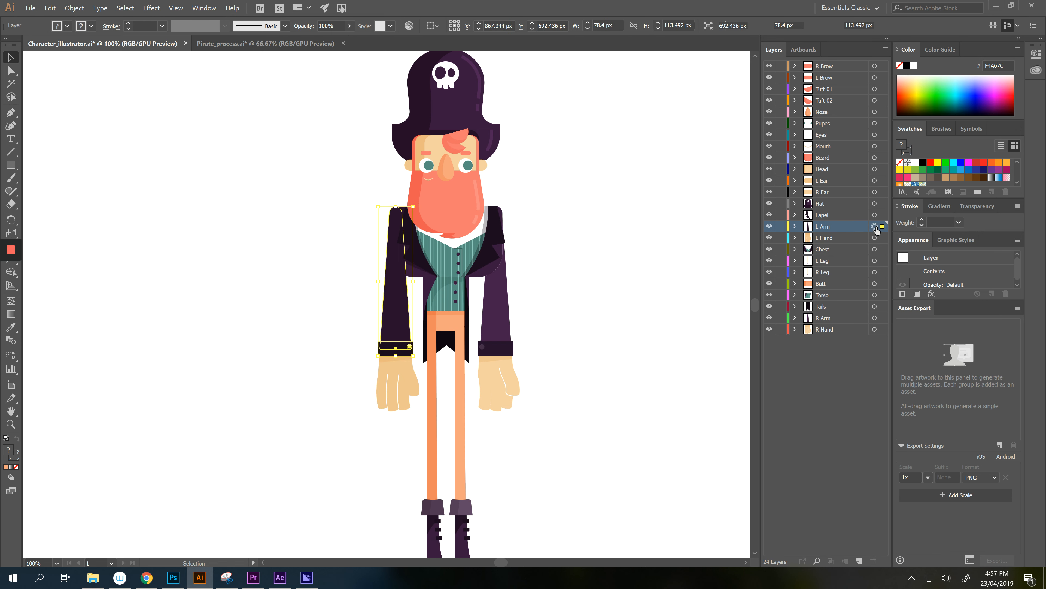
left_click(875, 215)
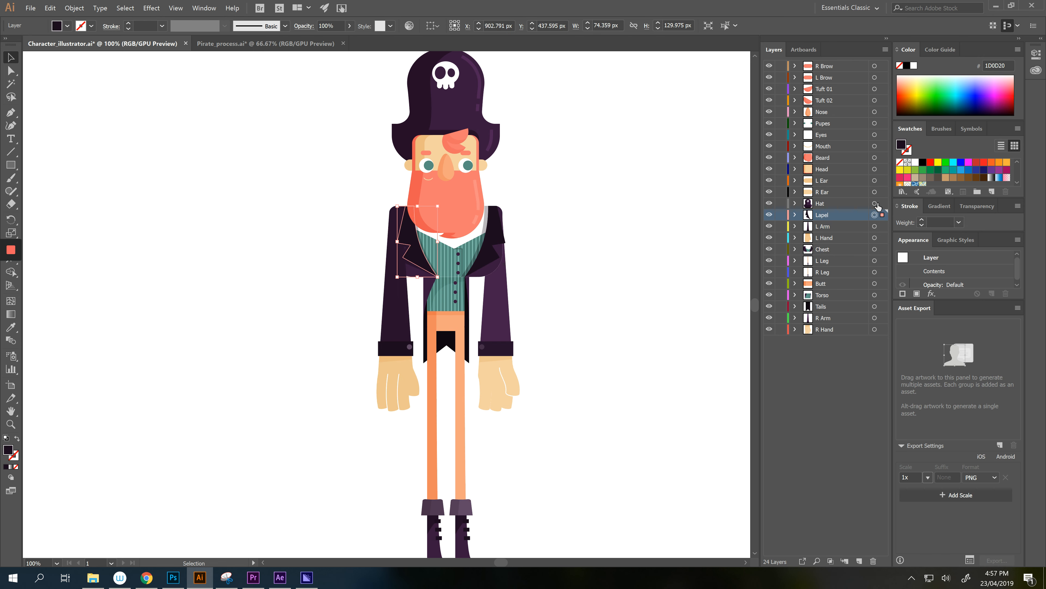
left_click(874, 203)
left_click(875, 192)
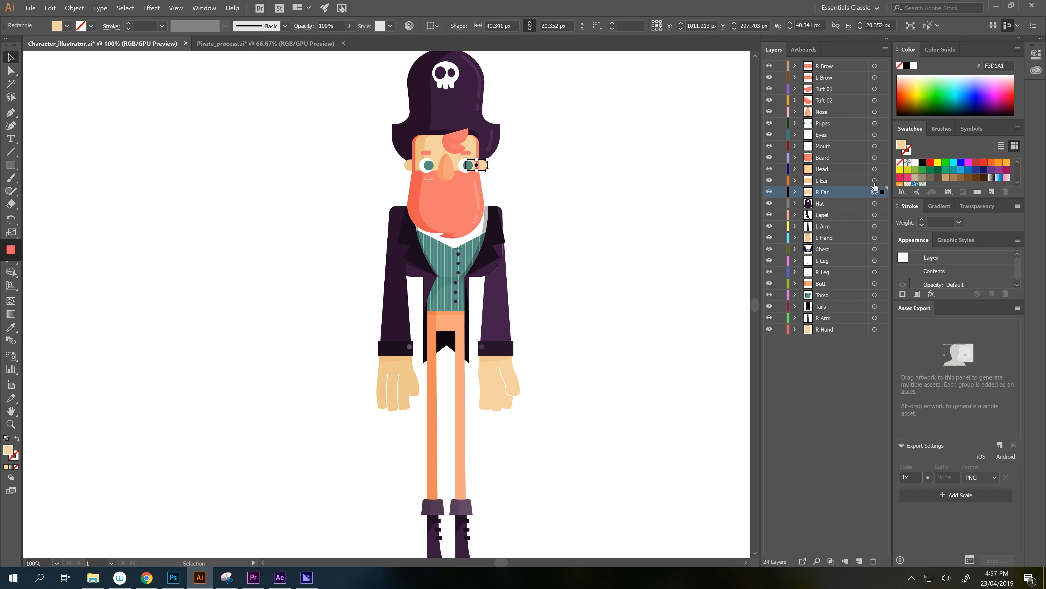
left_click(874, 180)
left_click(874, 169)
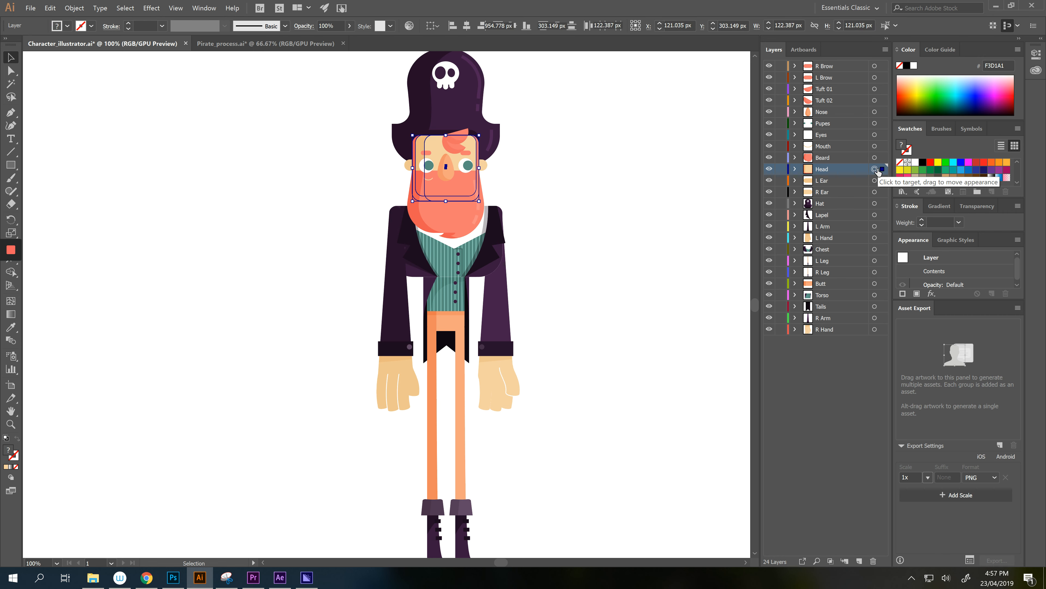
left_click(875, 157)
left_click(874, 145)
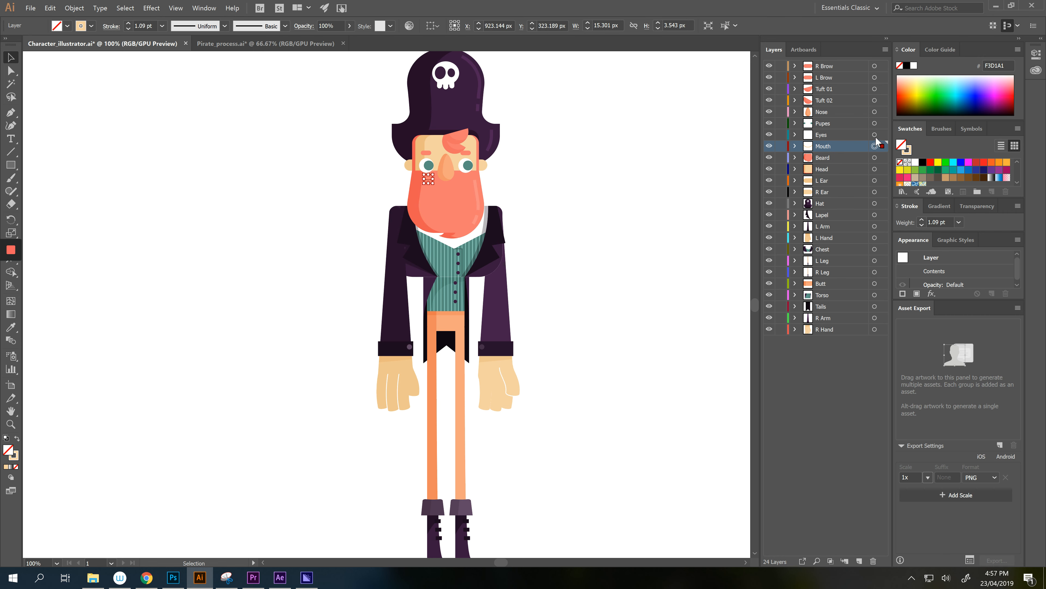
left_click(875, 135)
left_click(875, 123)
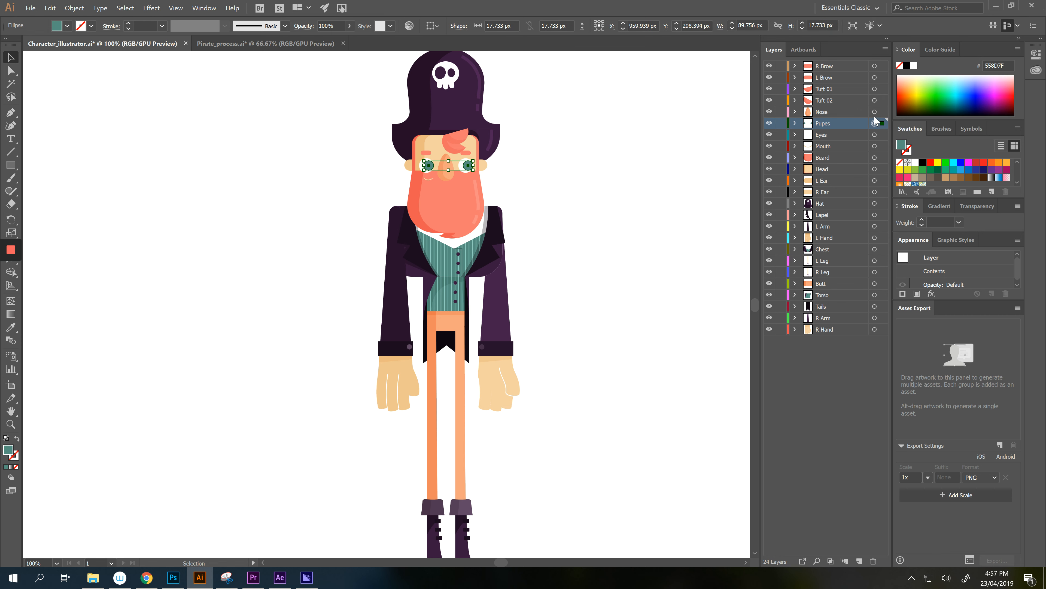
left_click(874, 111)
left_click(874, 100)
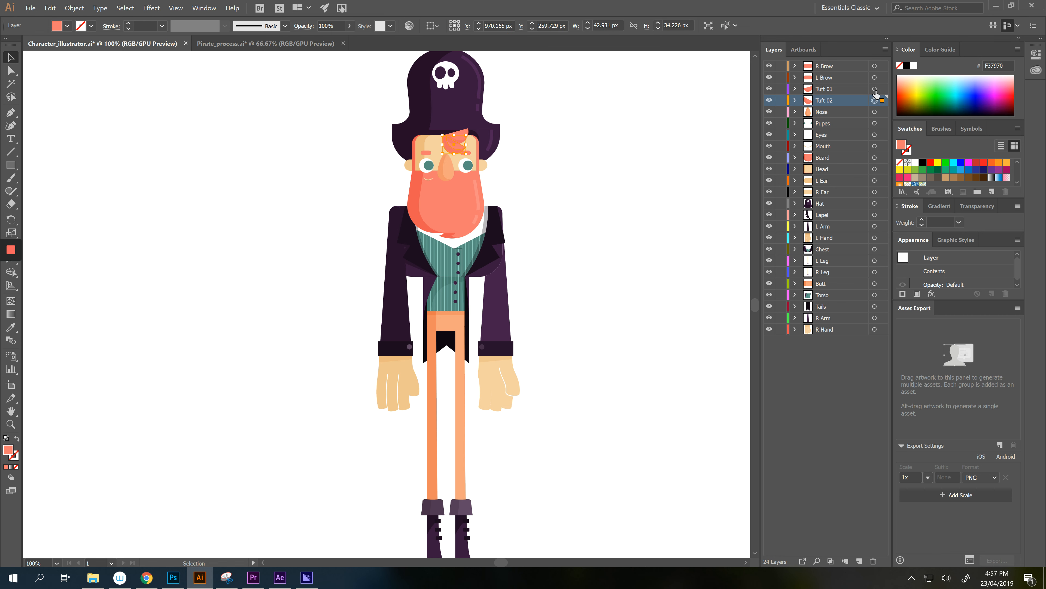
left_click(875, 88)
left_click(874, 77)
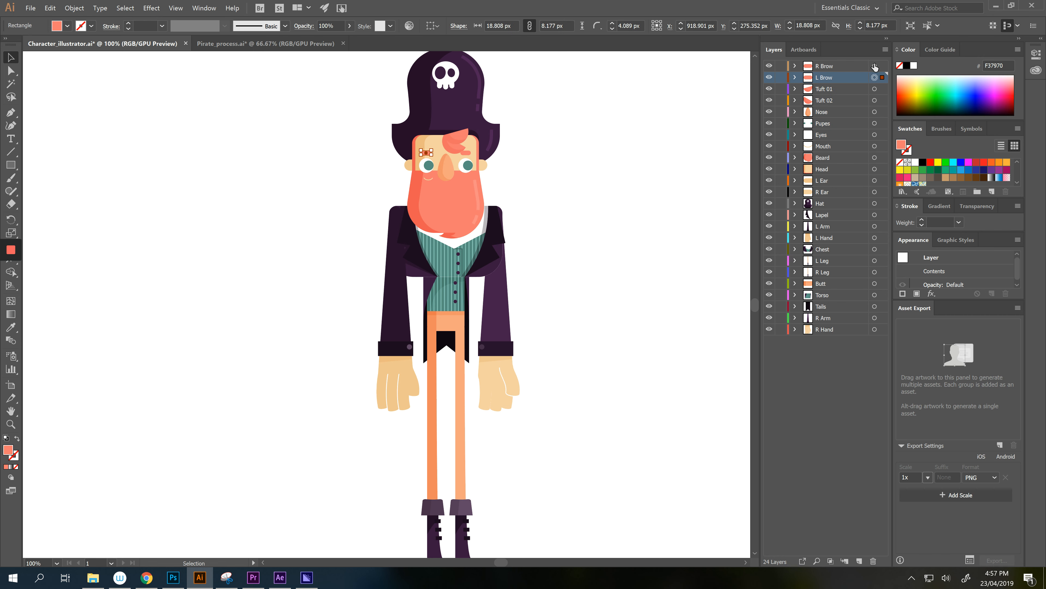
left_click(875, 65)
left_click(630, 198)
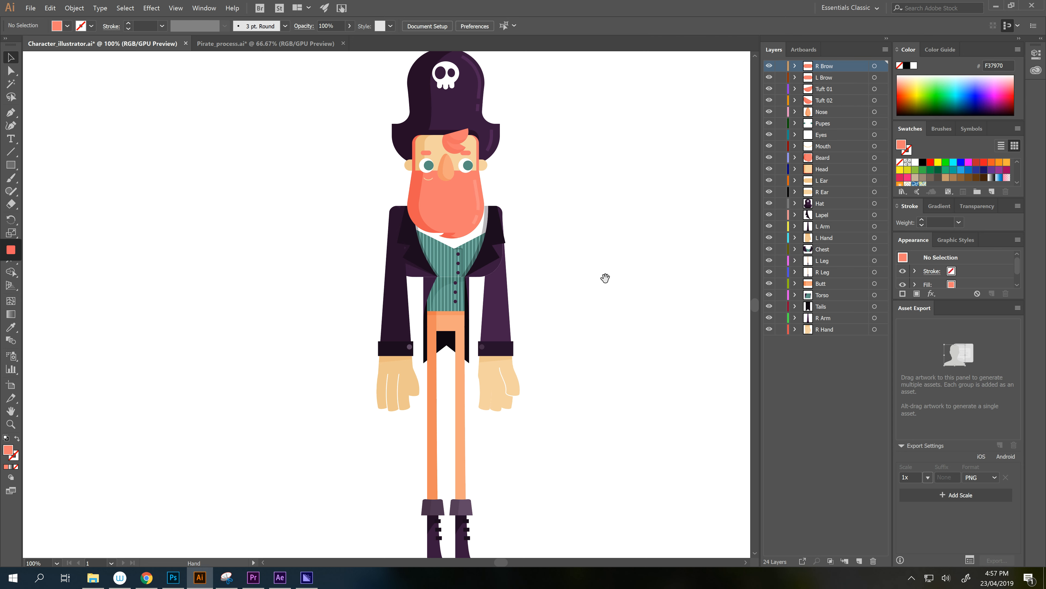
left_click_drag(605, 278, 612, 200)
left_click_drag(575, 305, 538, 345)
left_click(428, 470)
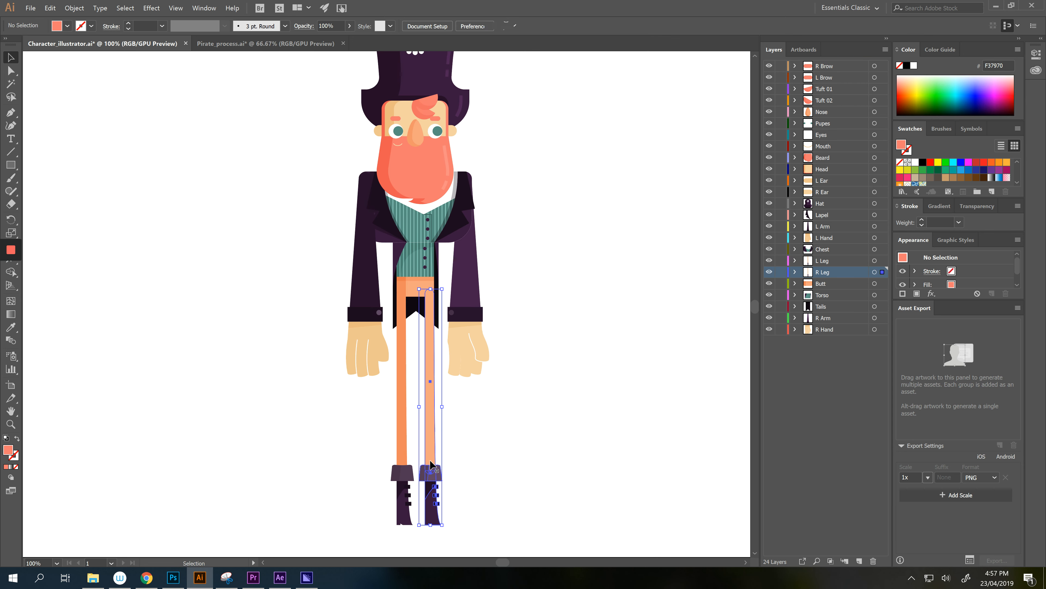
left_click(402, 398)
left_click(366, 282)
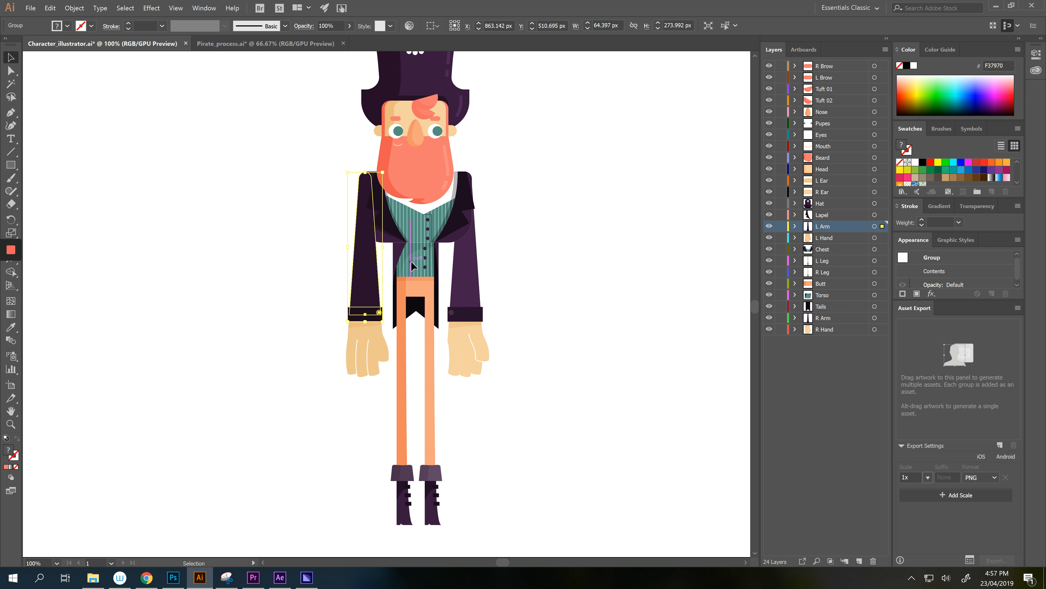
left_click(414, 264)
left_click(414, 238)
- Select all the pirate artwork and add every body part to the Asset Export panel
left_click_drag(546, 301, 540, 326)
left_click(530, 354)
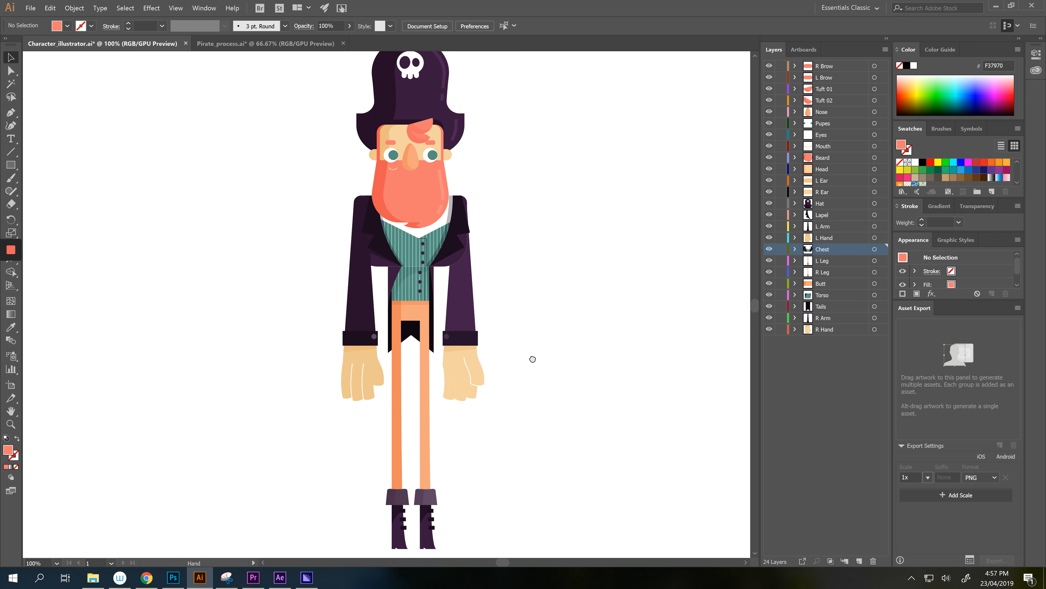
scroll(592, 356, "down", 1)
key("a")
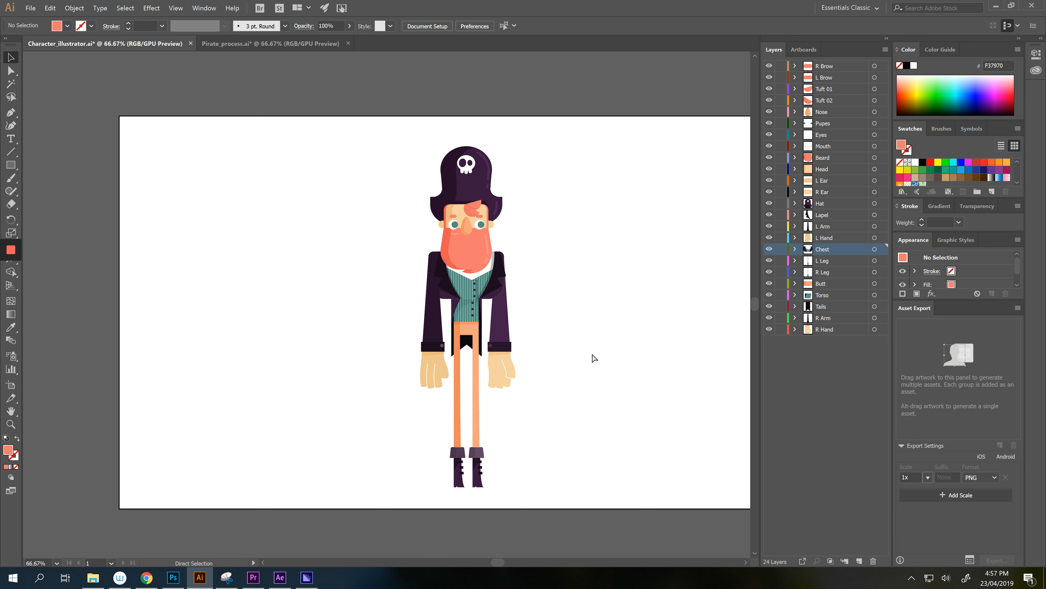
key("ctrl+a")
key("v")
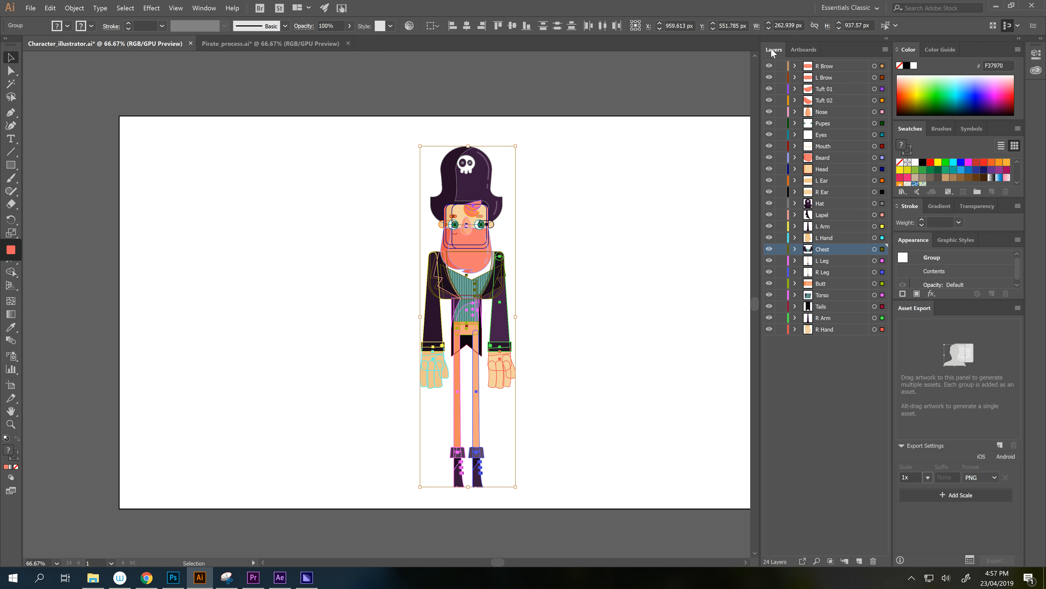
left_click(202, 8)
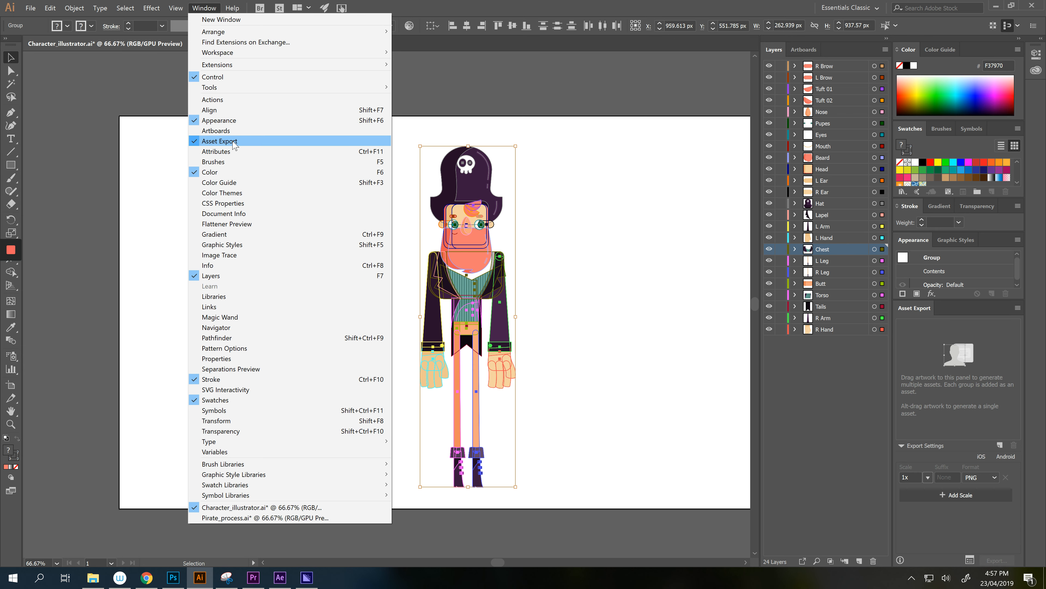
left_click(516, 110)
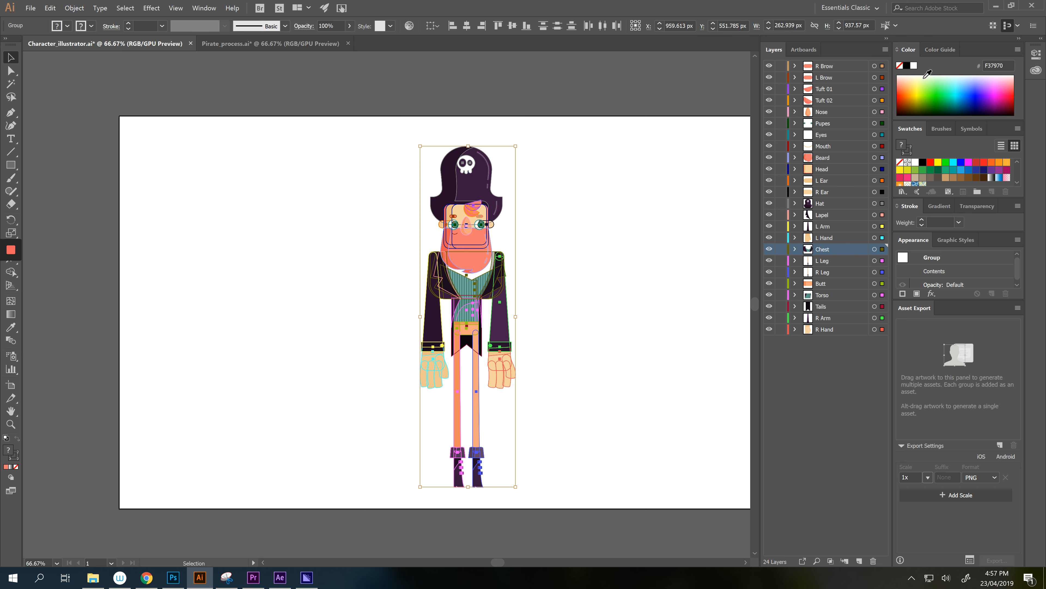
left_click_drag(468, 186, 984, 378)
- Rename export Asset 29 to 'R Brow' to match its layer
scroll(982, 389, "up", 6)
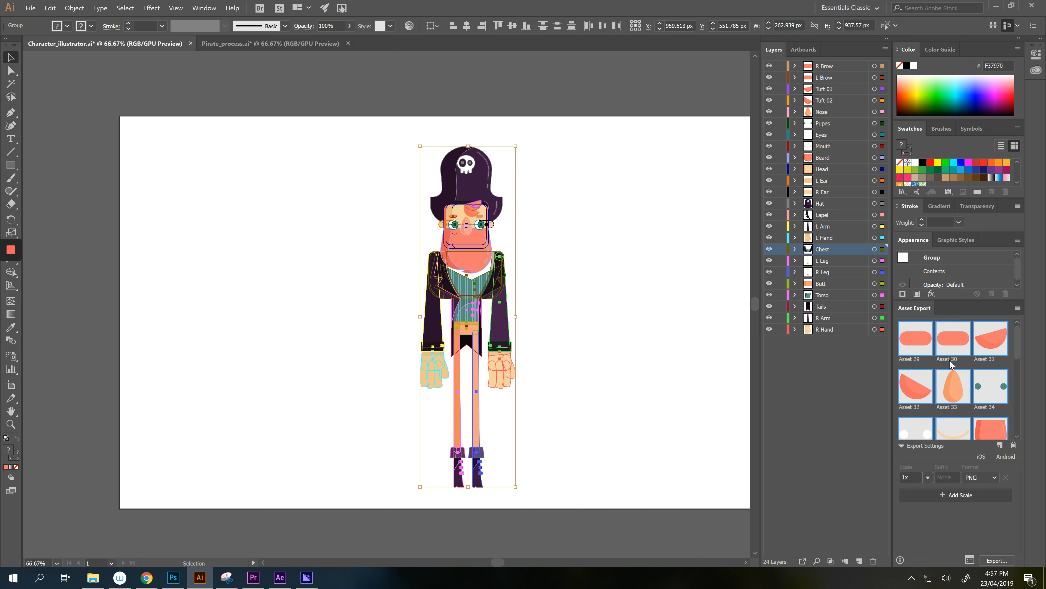
double_click(918, 357)
left_click(826, 329)
left_click(815, 346)
left_click(593, 312)
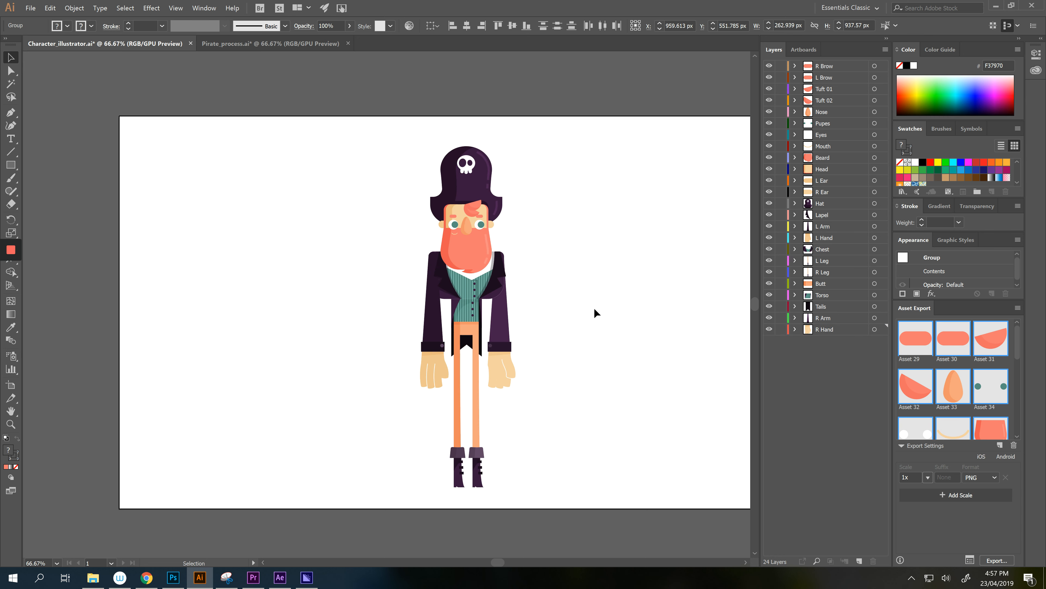
left_click(824, 329)
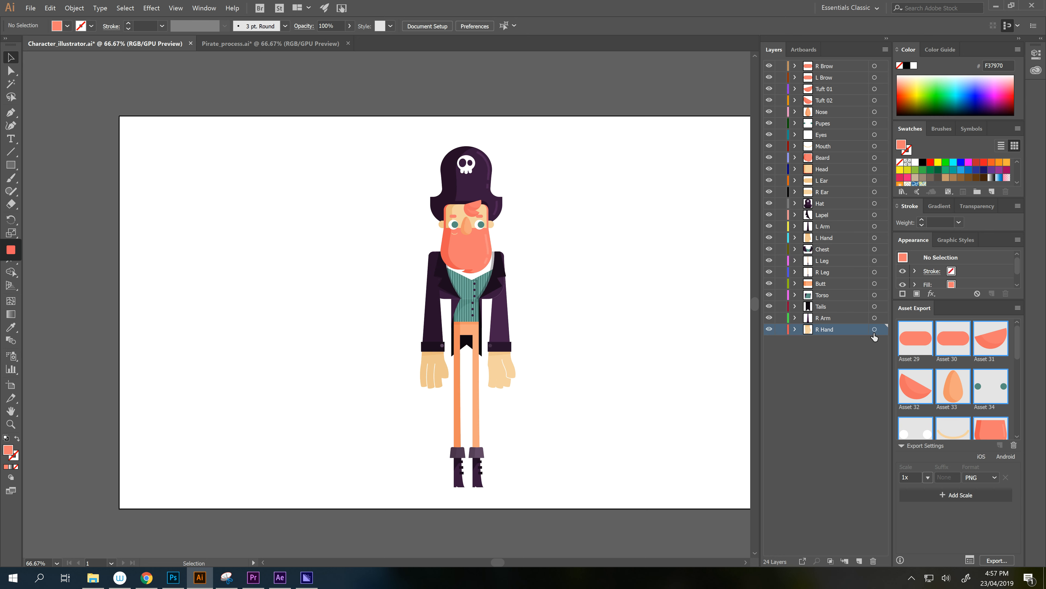
left_click(832, 66)
double_click(833, 67)
key("ctrl+c")
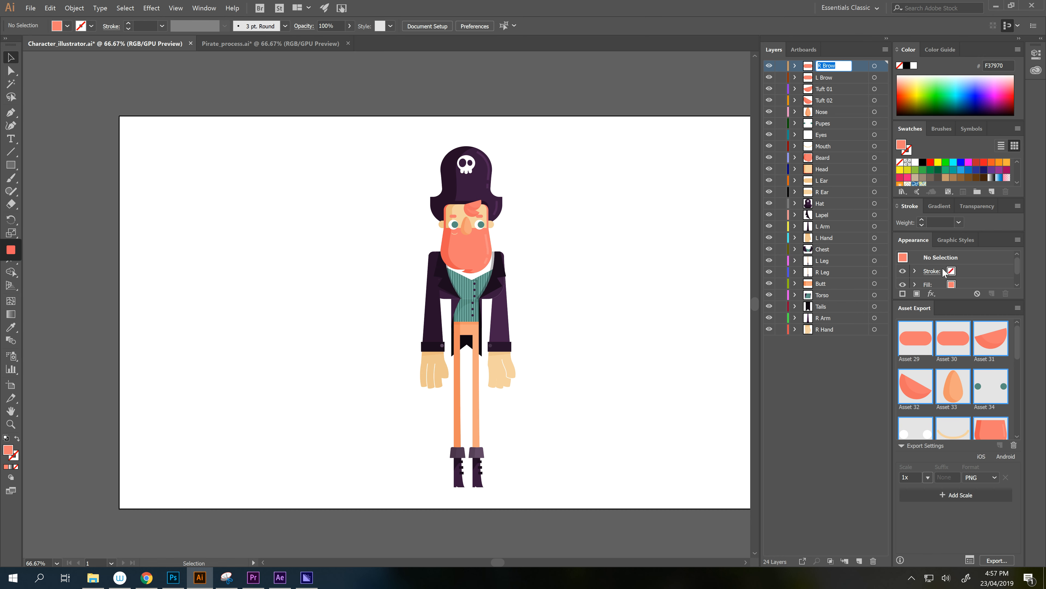
double_click(915, 359)
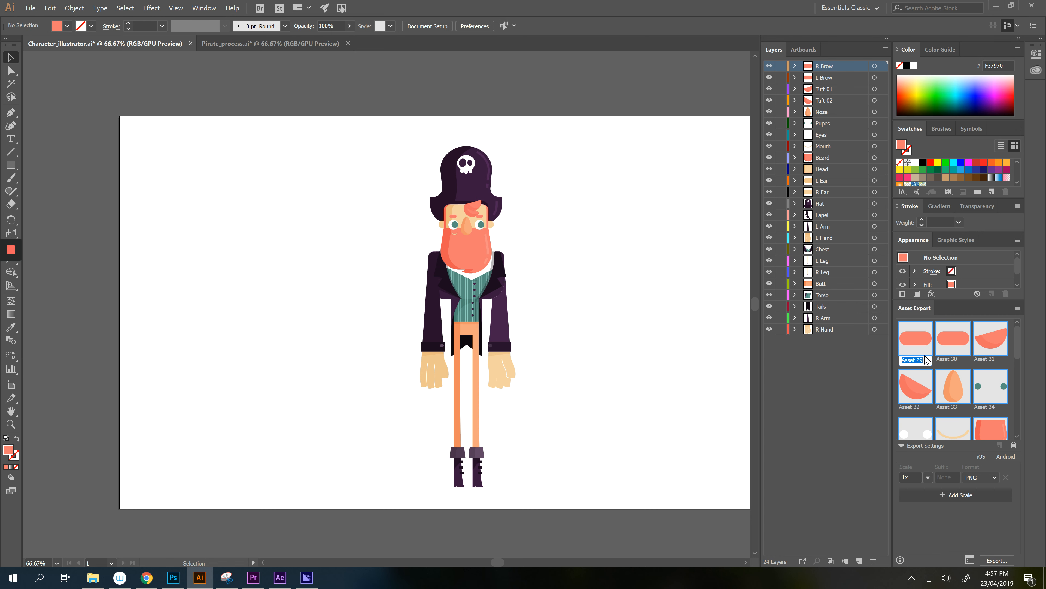
key("ctrl+v")
key("Tab")
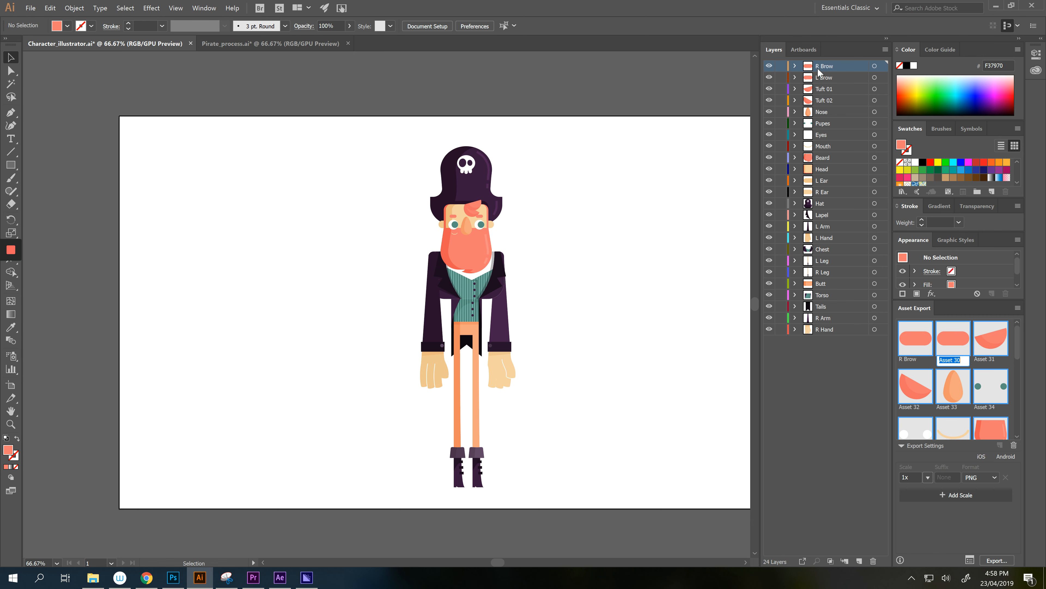
- Name Assets 30 and 31 'L Brow' and 'Tuft 01' after their layers
double_click(821, 77)
key("ctrl+c")
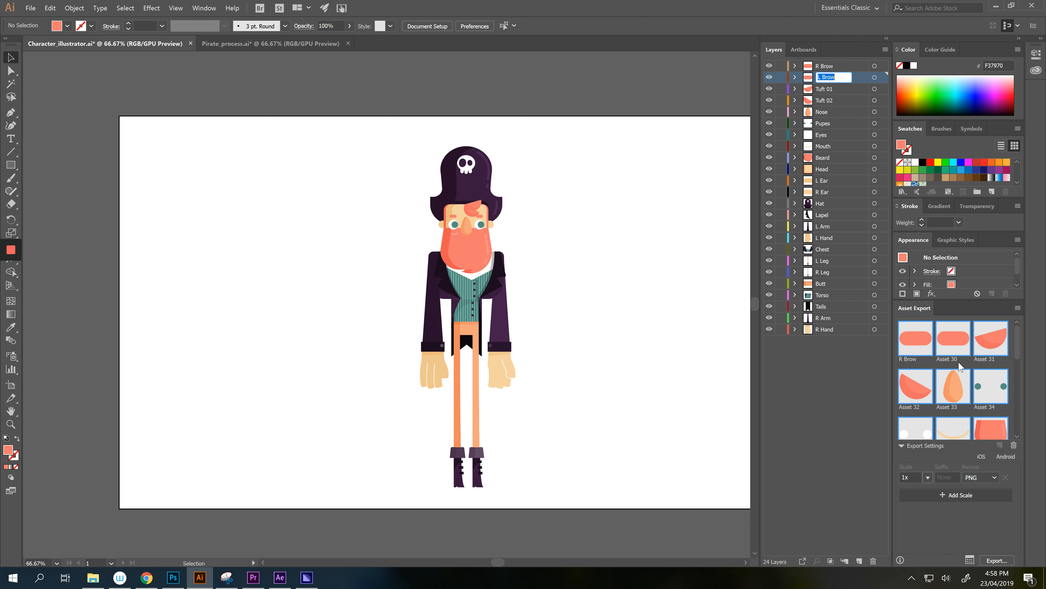
double_click(948, 358)
key("ctrl+v")
key("Return")
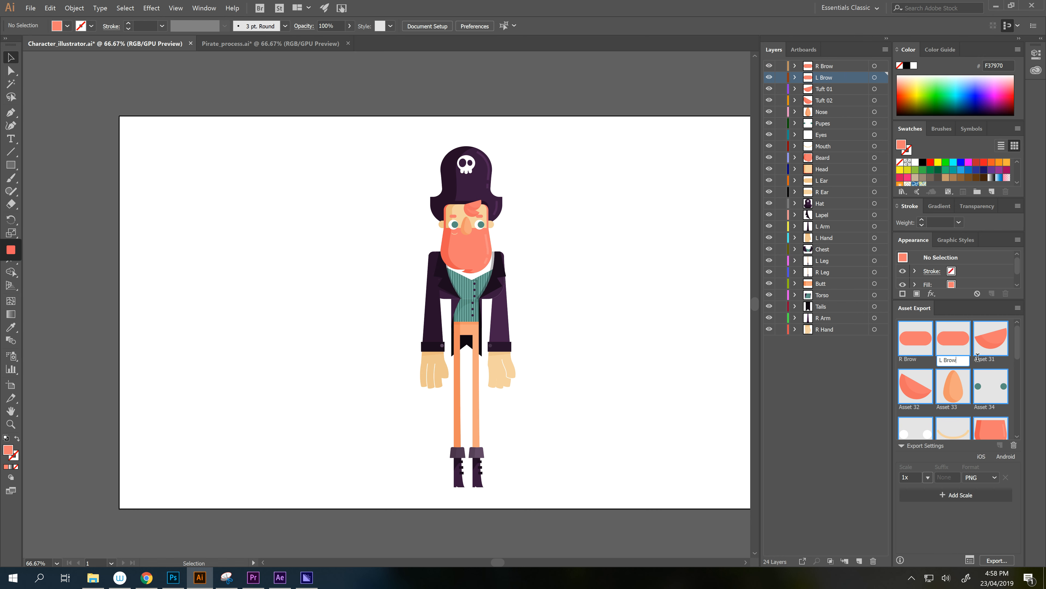
double_click(823, 89)
key("ctrl+c")
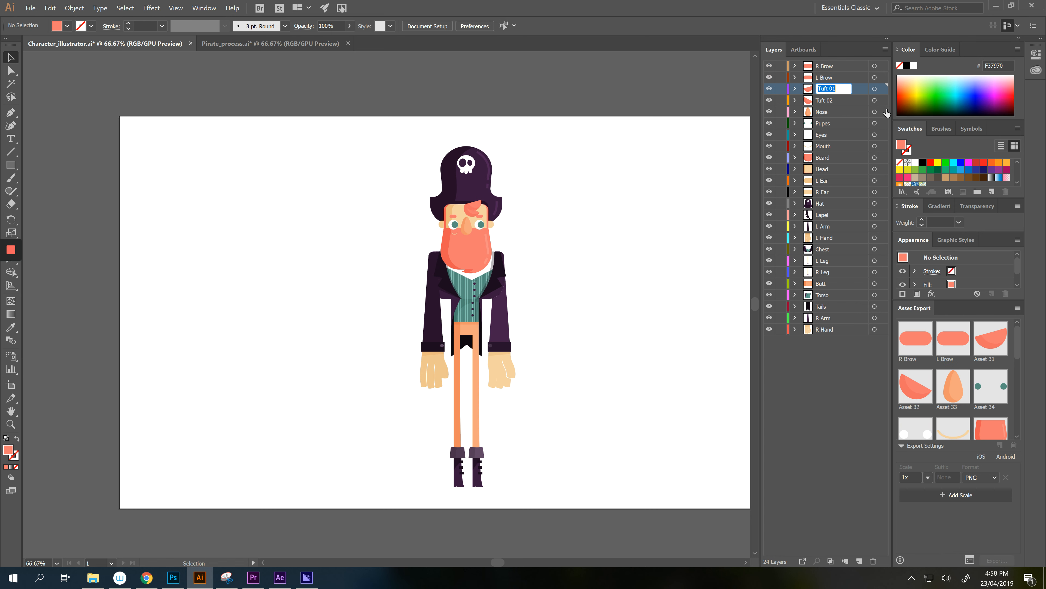
double_click(984, 359)
key("ctrl+v")
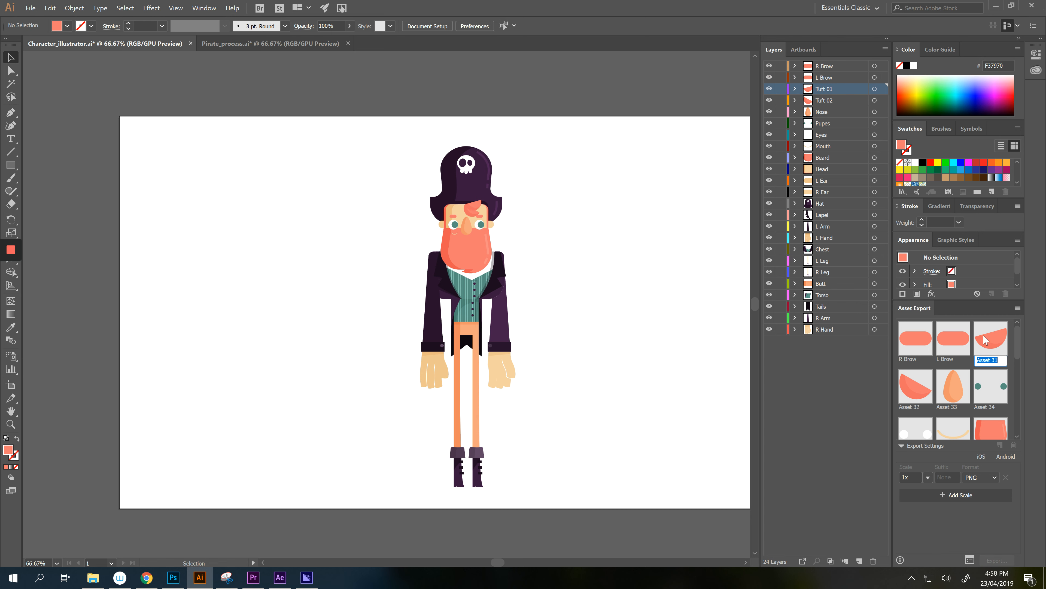
key("Return")
- Rename Asset 32 to 'Tuft 02', fixing the garbled paste
left_click(823, 102)
double_click(823, 102)
key("ctrl+c")
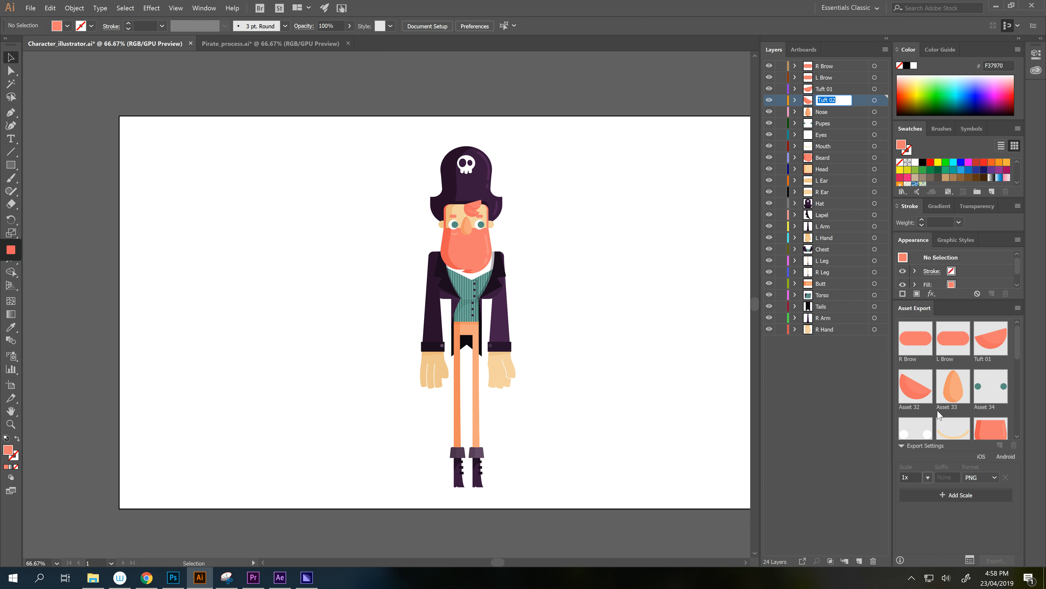
double_click(911, 407)
key("ctrl+v")
key("ctrl+a")
key("ctrl+v")
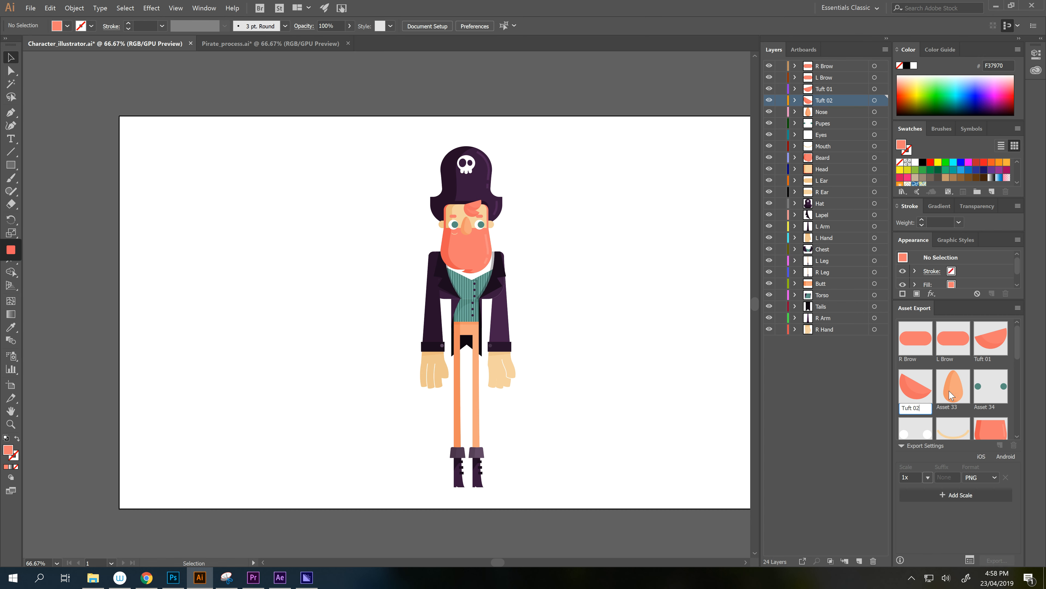
key("Return")
- Name Assets 33 and 34 'Nose' and 'Pupes' after their layers
double_click(825, 112)
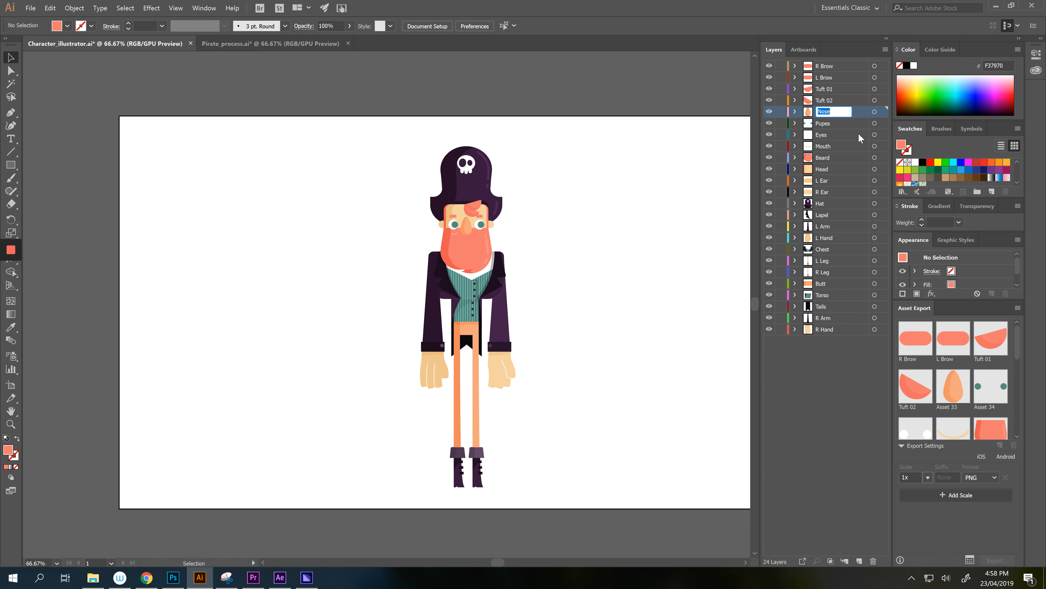
key("ctrl+c")
key("Return")
double_click(950, 406)
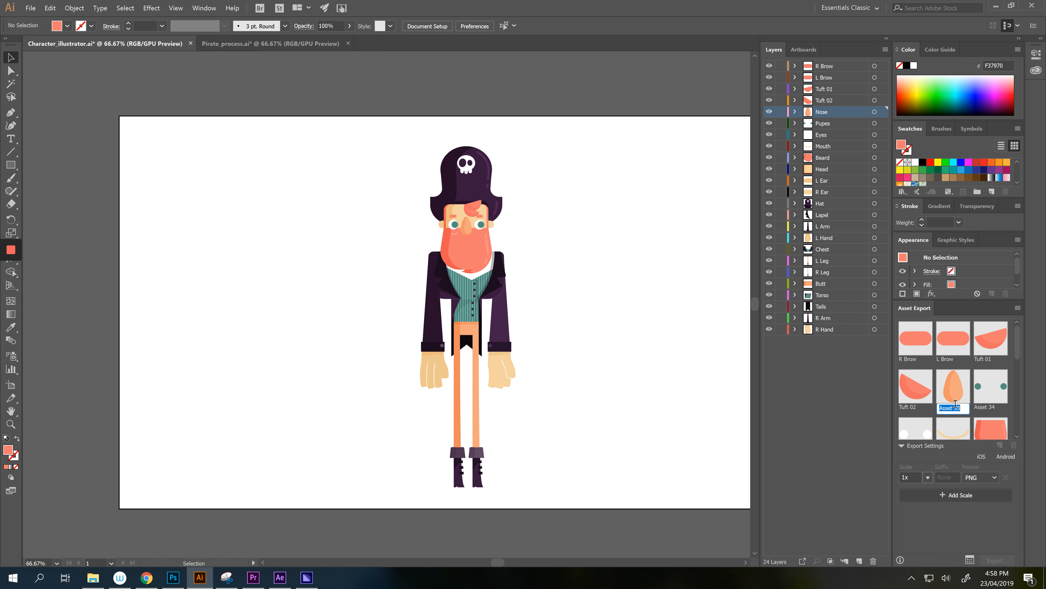
key("ctrl+v")
double_click(989, 406)
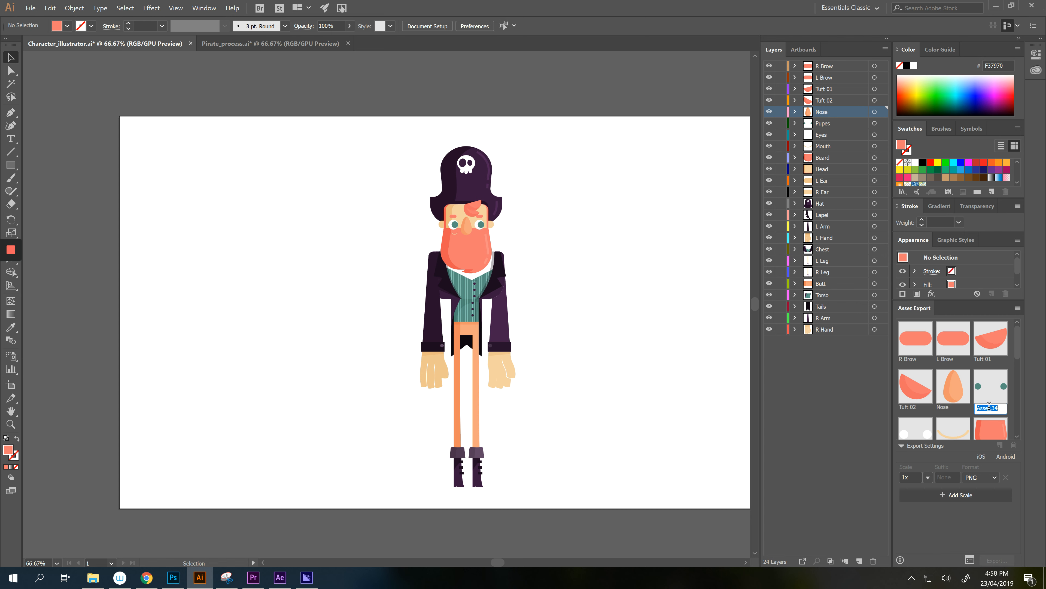
double_click(825, 123)
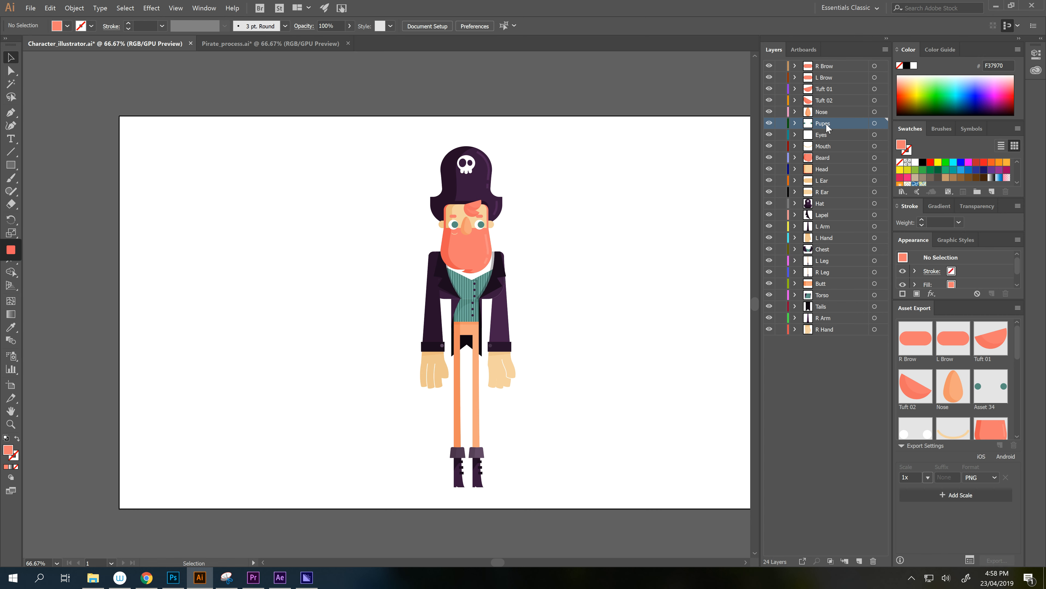
key("ctrl+c")
key("Return")
double_click(987, 407)
key("ctrl+v")
- Name Assets 35 and 36 'Eyes' and 'Mouth' after their layers
double_click(824, 135)
scroll(913, 369, "down", 3)
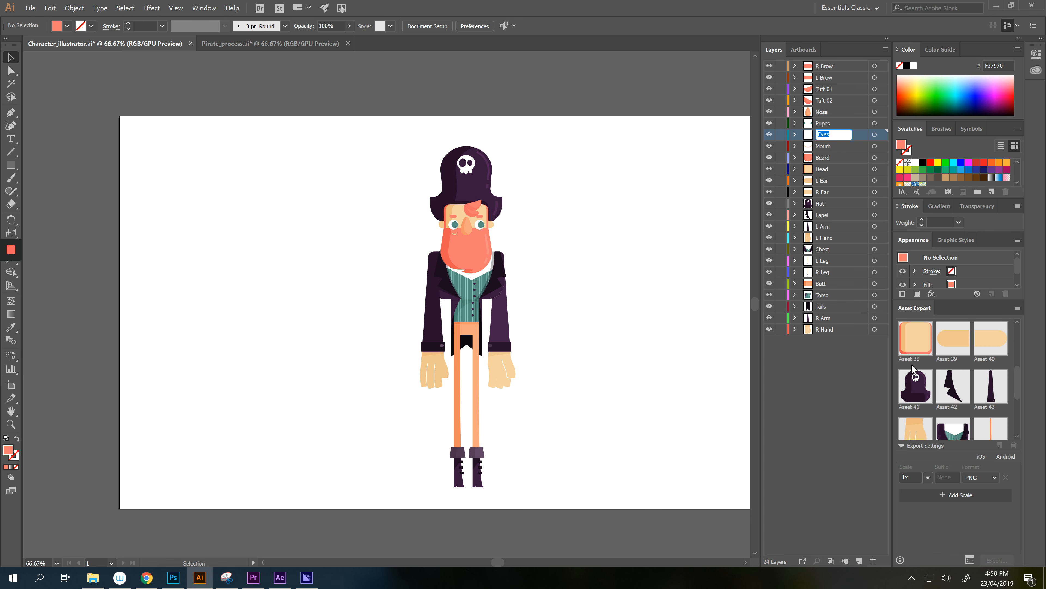
key("ctrl+c")
key("Return")
scroll(1013, 373, "up", 2)
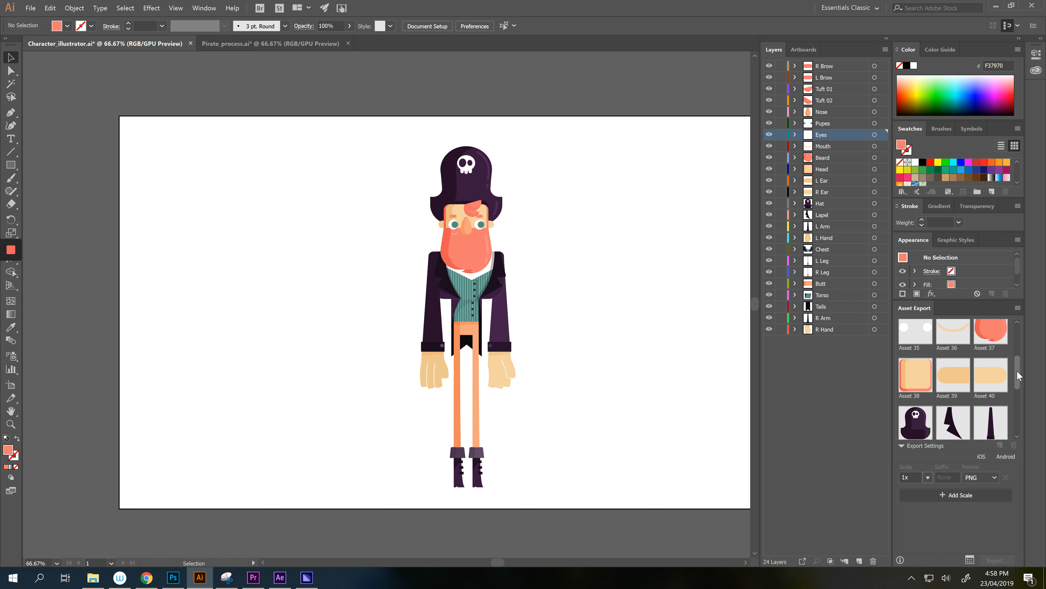
double_click(915, 357)
key("ctrl+v")
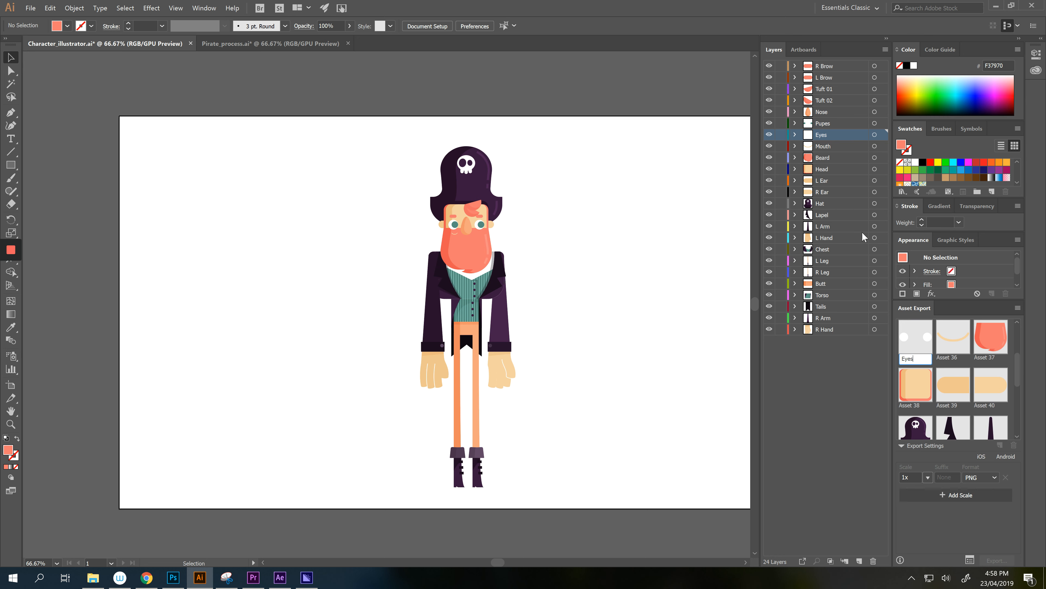
double_click(820, 146)
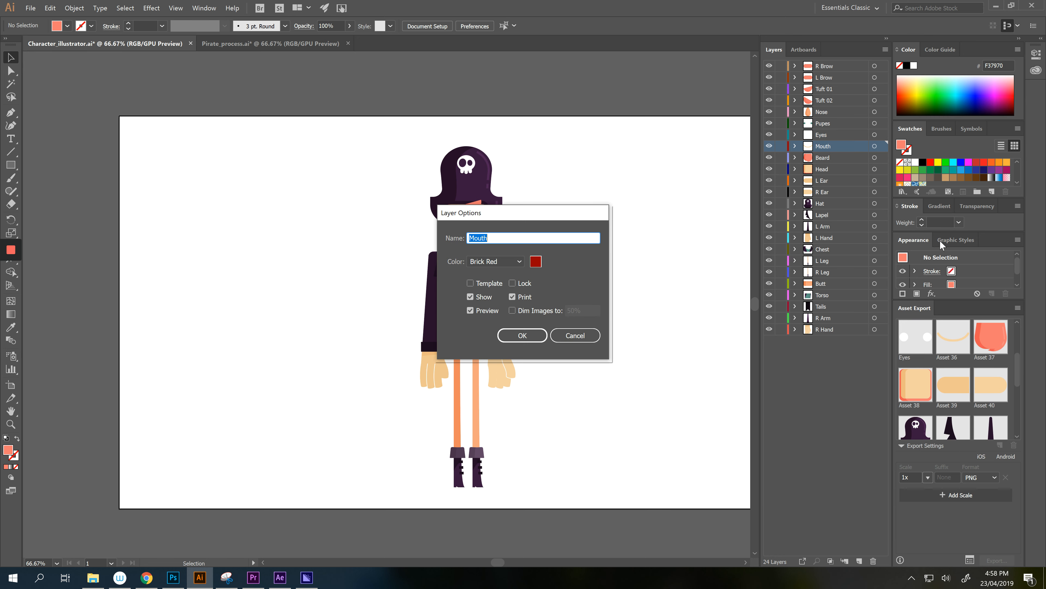
left_click(580, 336)
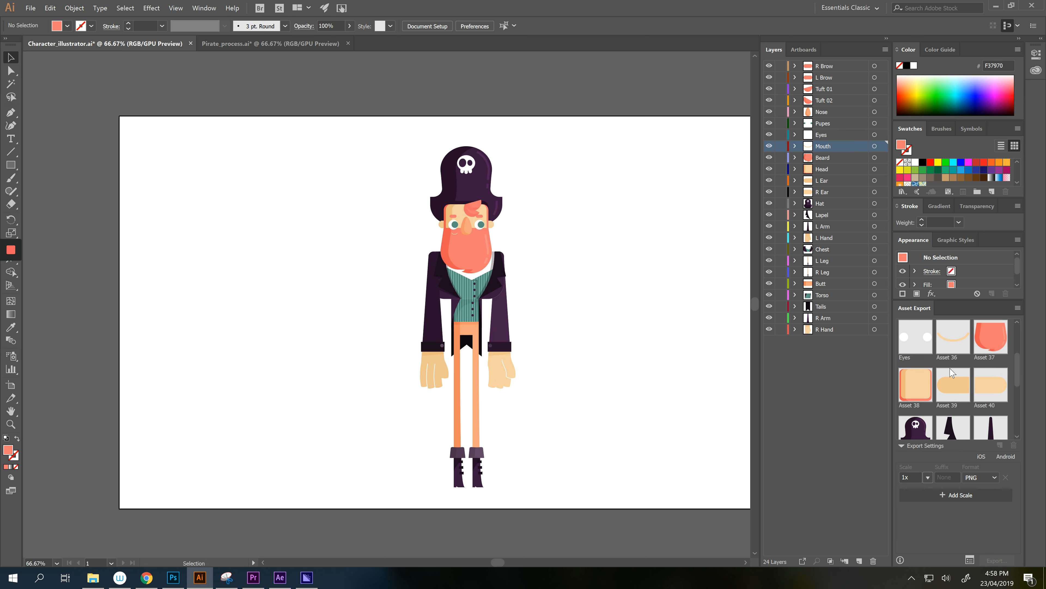
double_click(947, 357)
key("ctrl+v")
- Name the next three assets 'Beard', 'Head' and 'L Ear'
left_click(826, 158)
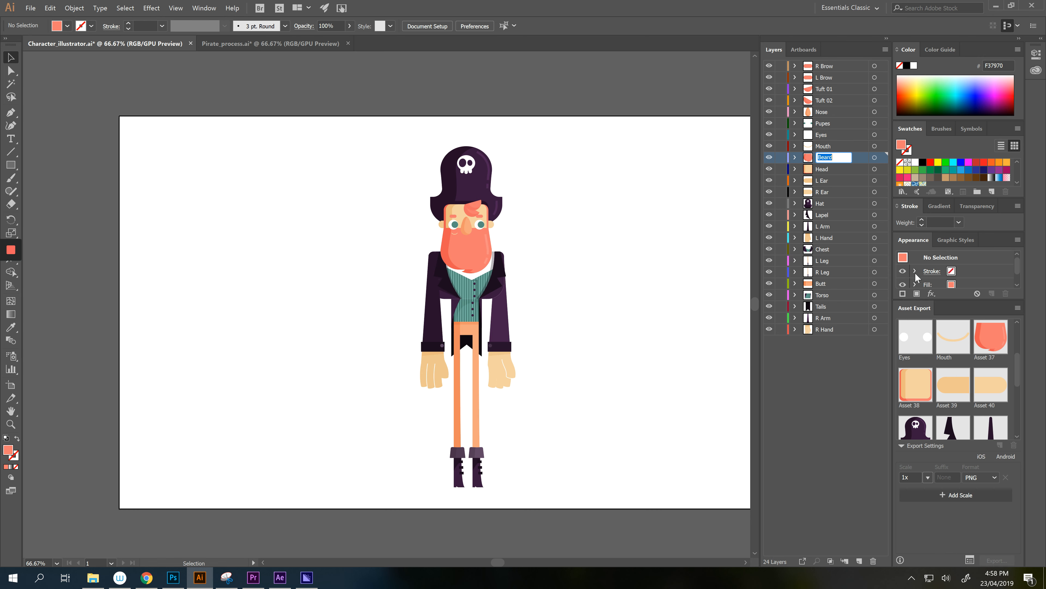
left_click(985, 357)
key("ctrl+v")
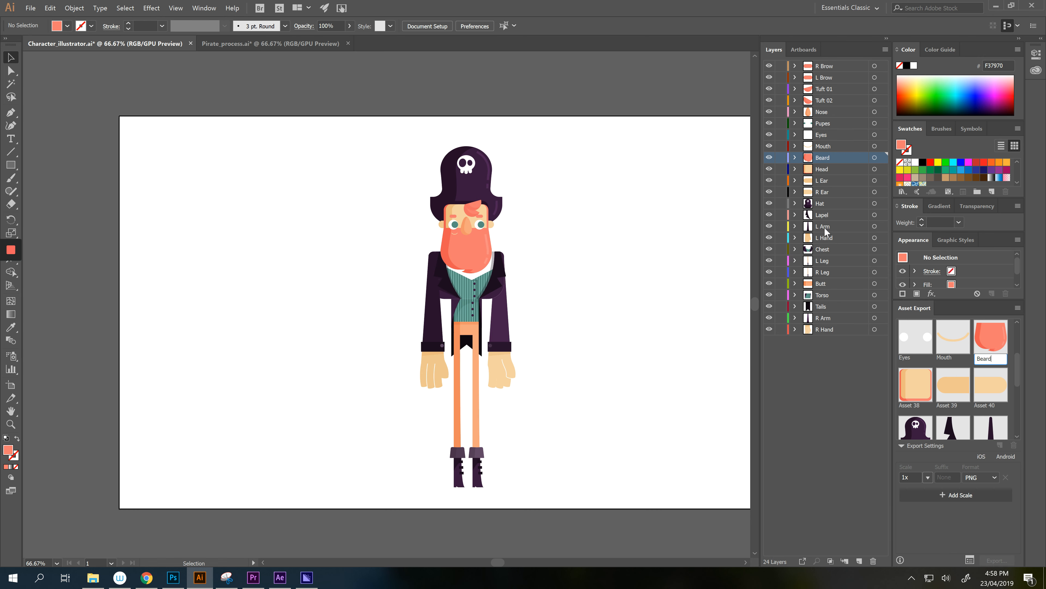
double_click(822, 169)
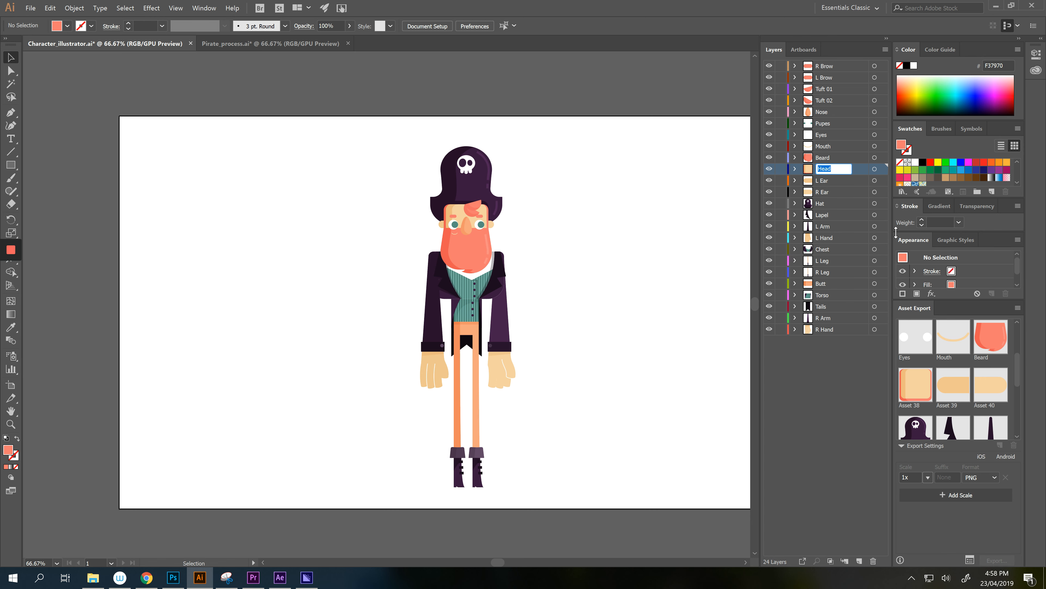
left_click(915, 405)
key("ctrl+v")
key("Return")
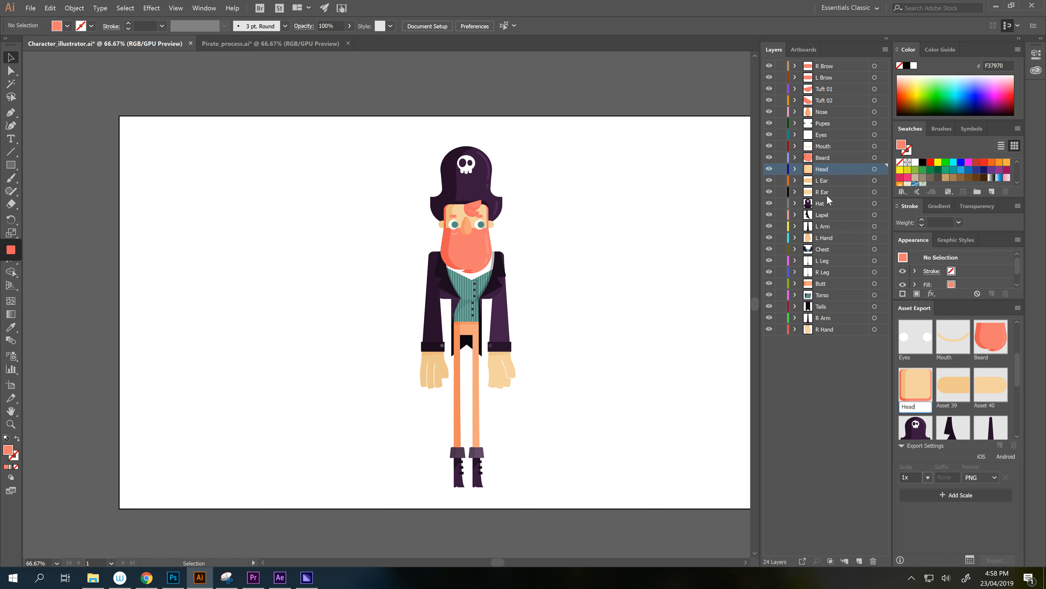
double_click(823, 179)
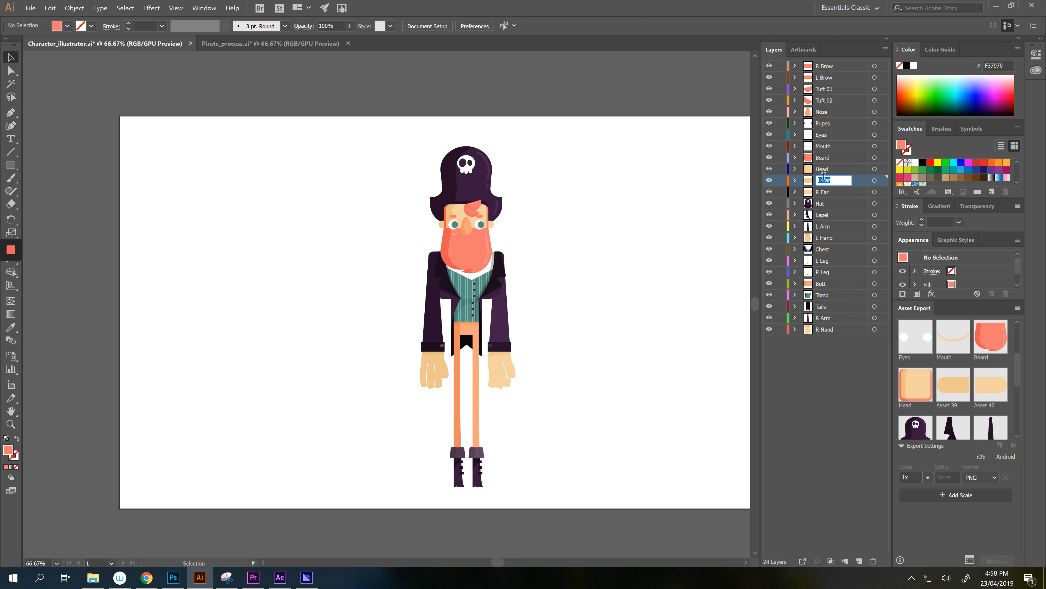
left_click(949, 405)
key("ctrl+v")
key("Return")
- Rename Asset 40 to 'R Ear' from its layer name
left_click(821, 192)
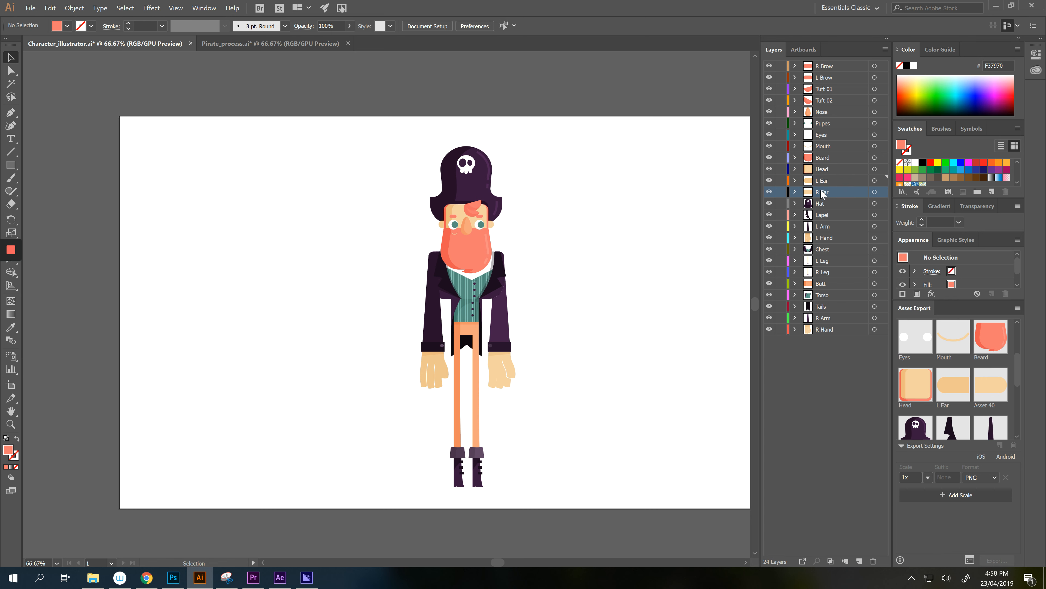
double_click(821, 190)
key("Return")
double_click(821, 190)
left_click(990, 404)
left_click(989, 404)
key("ctrl+v")
left_click(821, 200)
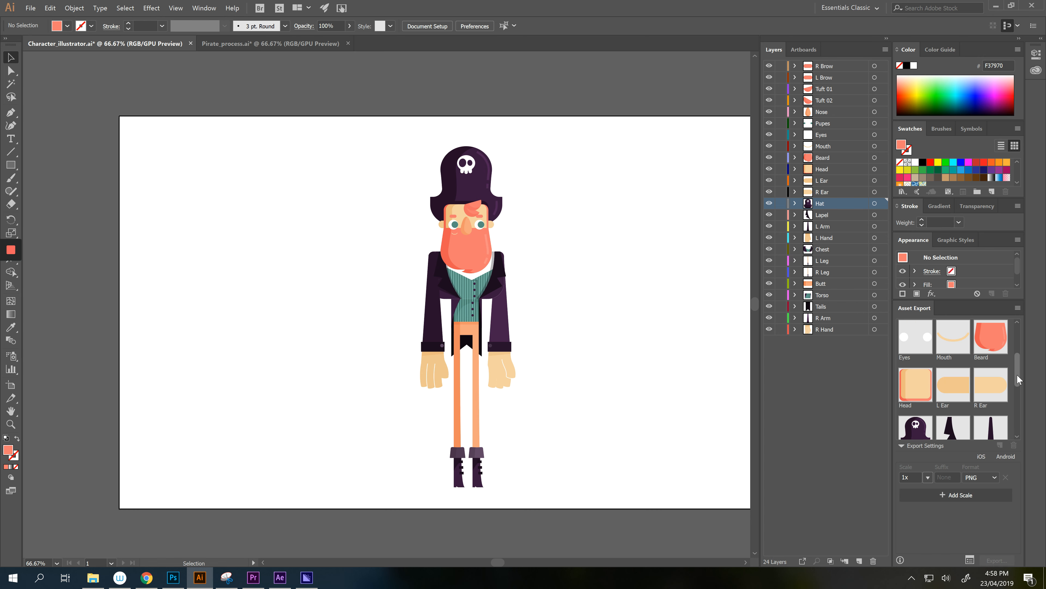
- Name Assets 41–43 'Hat', 'Lapel' and 'L Arm' after their layers
left_click_drag(1017, 374, 1017, 383)
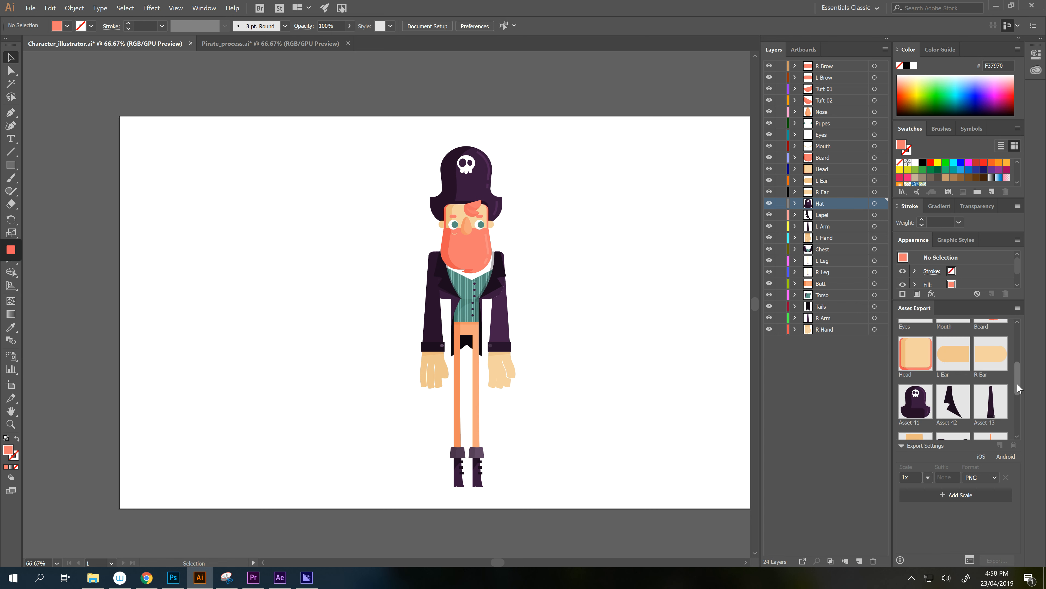
double_click(823, 205)
key("ctrl+c")
double_click(914, 421)
key("ctrl+v")
left_click(821, 215)
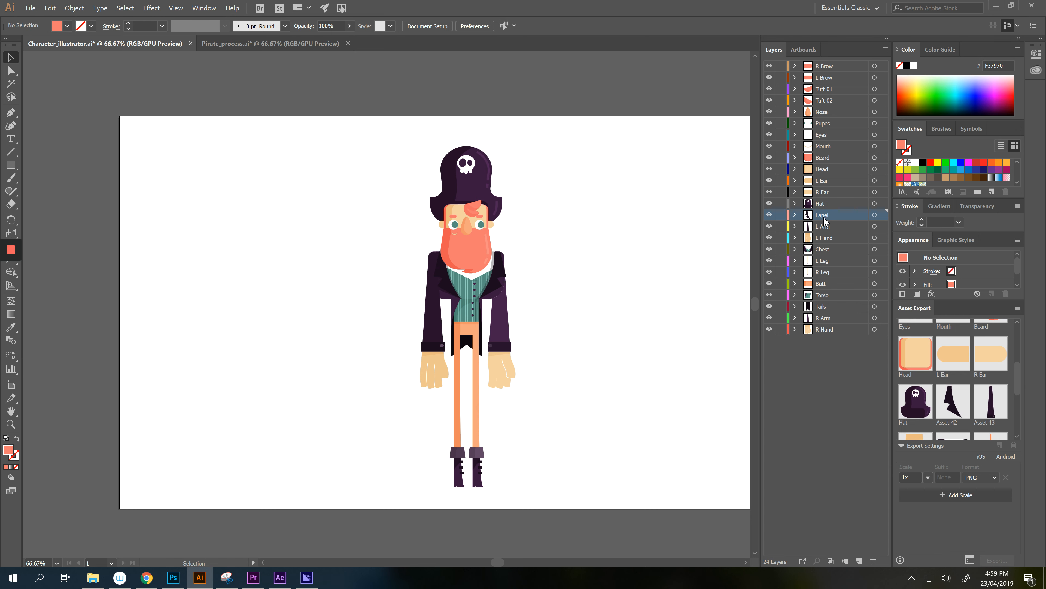
double_click(824, 216)
key("ctrl+c")
double_click(950, 420)
key("ctrl+v")
left_click(824, 227)
double_click(824, 227)
key("ctrl+c")
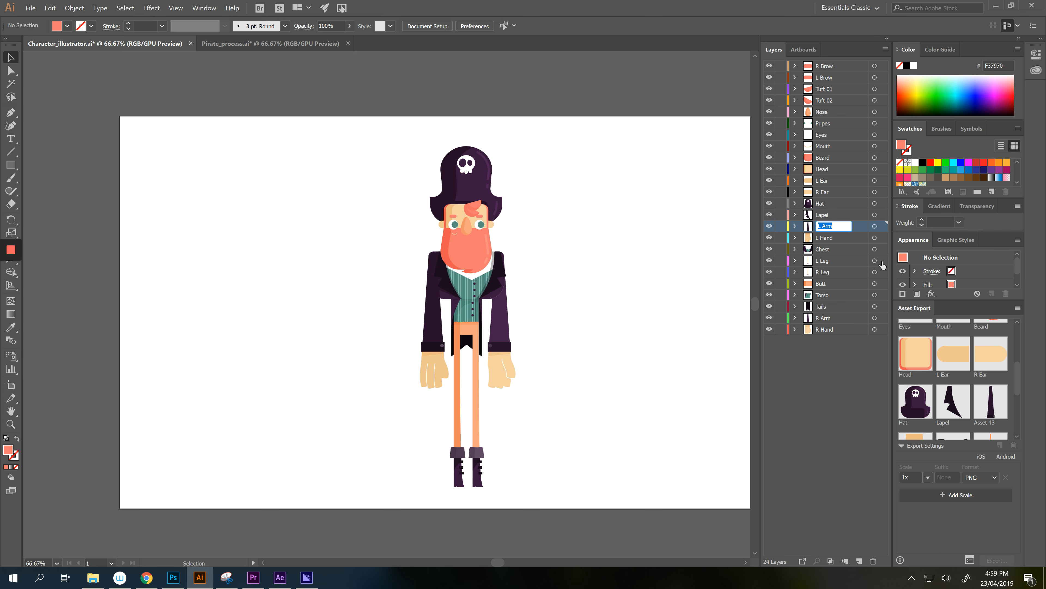
double_click(994, 422)
key("ctrl+v")
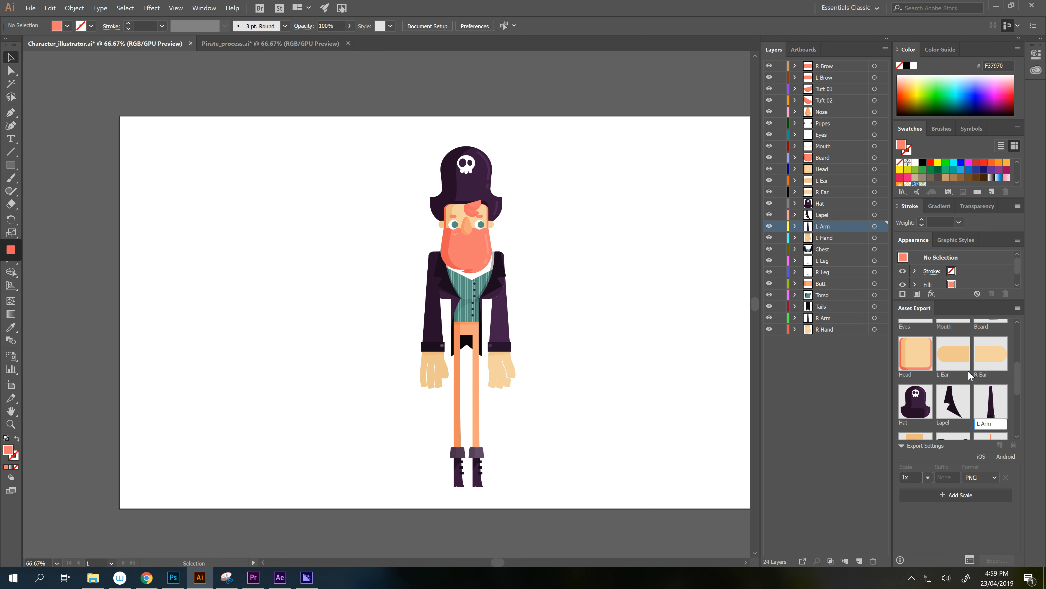
- Name Assets 44 and 45 'L Hand' and 'Chest'
double_click(821, 238)
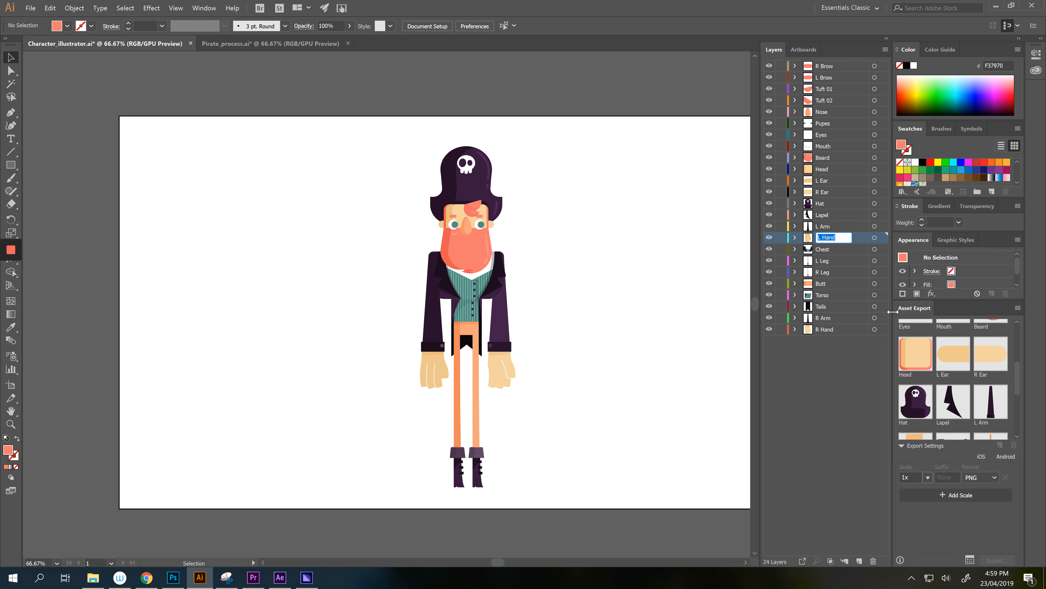
key("Return")
left_click_drag(1019, 381, 1018, 398)
double_click(914, 411)
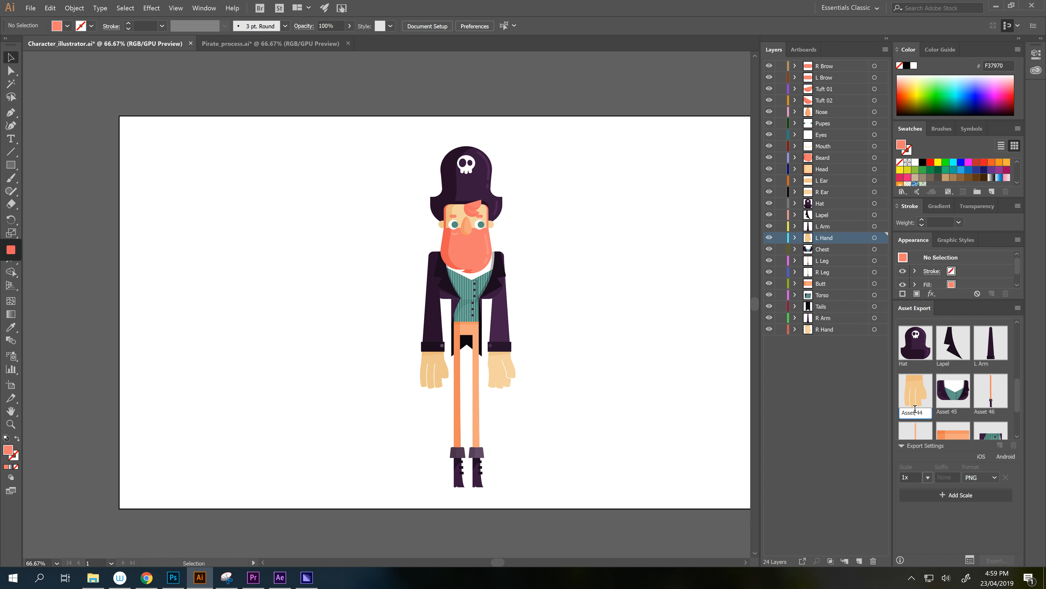
key("ctrl+a")
type("L Hand")
key("Return")
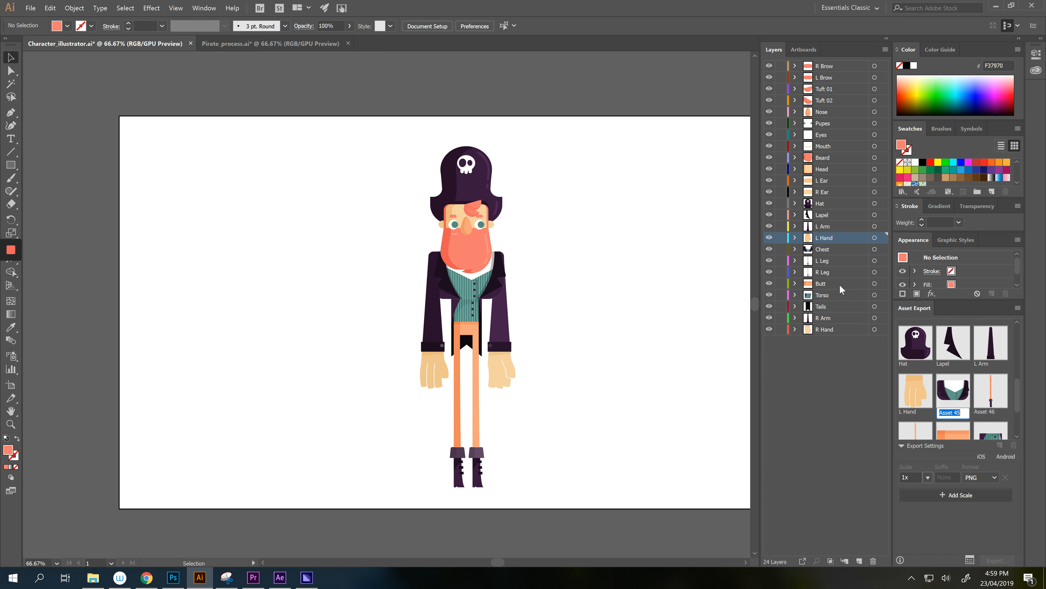
double_click(824, 248)
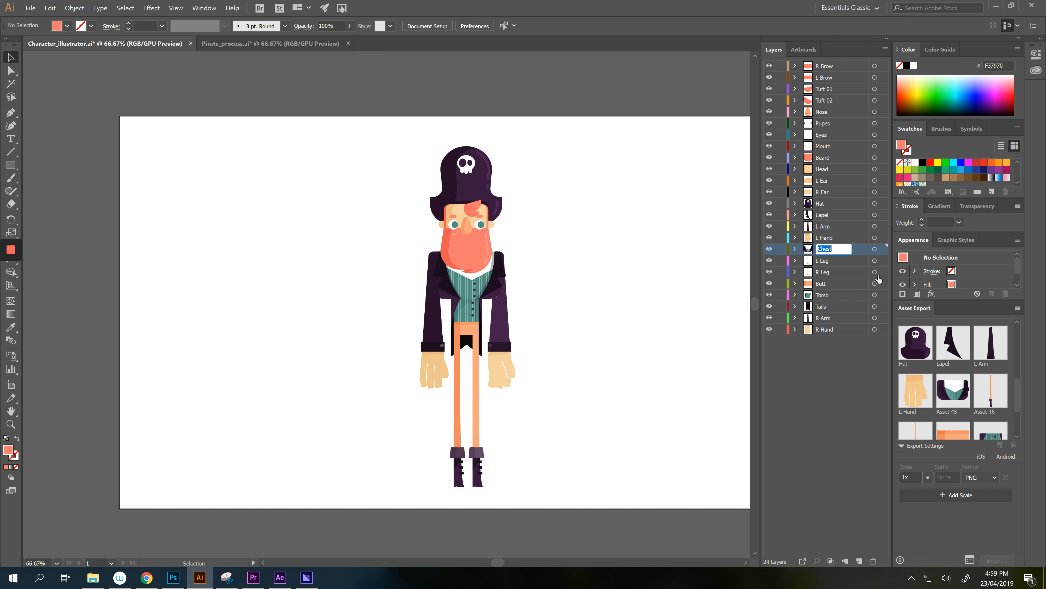
key("ctrl+c")
double_click(954, 411)
key("ctrl+a")
key("ctrl+v")
key("Return")
- Name Assets 46 and 47 'L Leg' and 'R Leg'
double_click(826, 261)
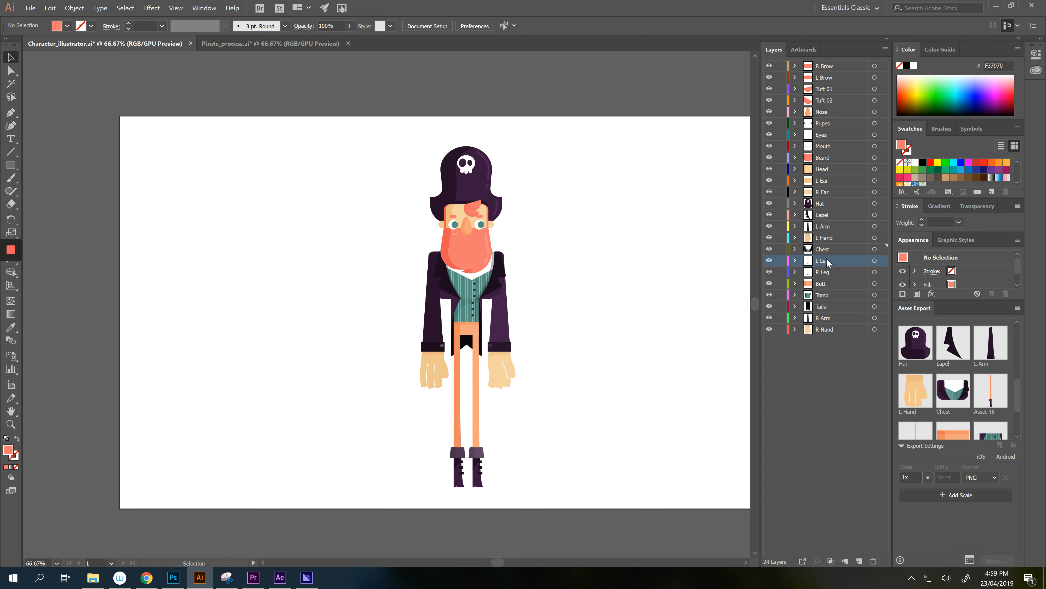
key("ctrl+c")
double_click(987, 410)
key("ctrl+a")
key("ctrl+v")
key("Return")
double_click(824, 272)
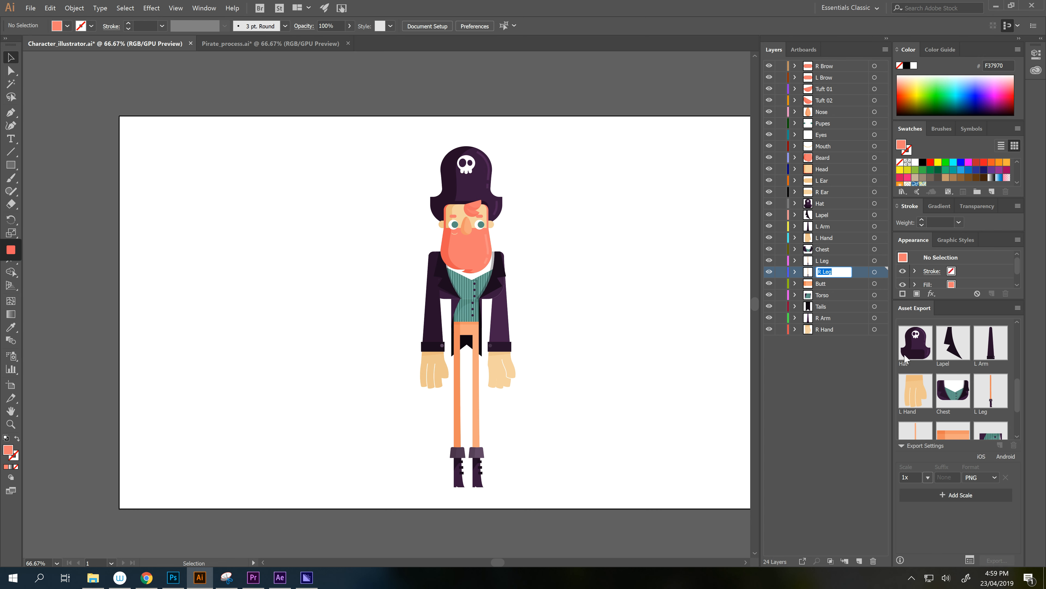
left_click_drag(1017, 398, 1015, 409)
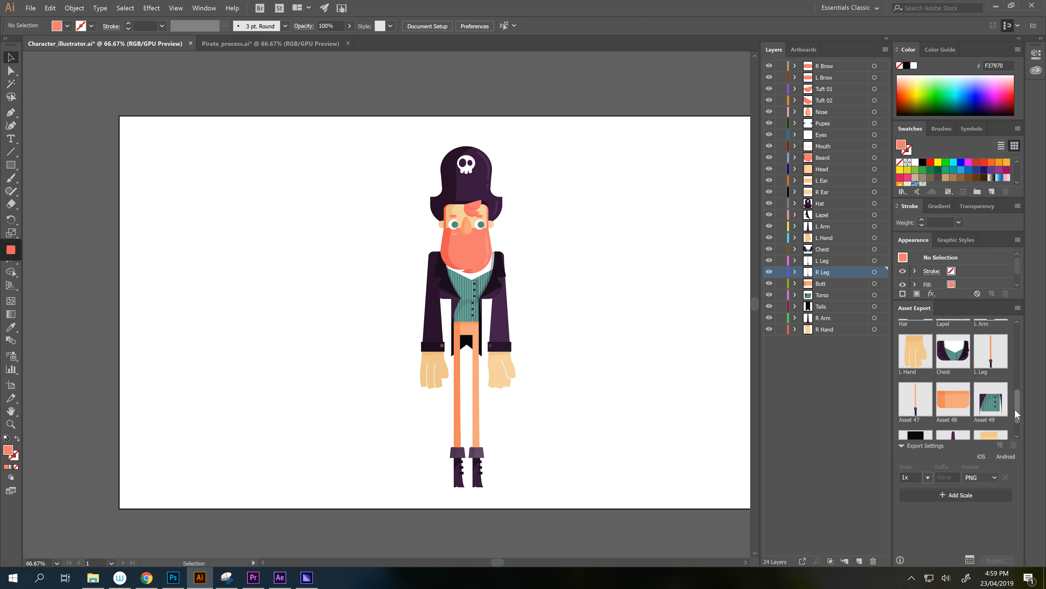
double_click(923, 419)
key("ctrl+a")
key("ctrl+v")
- Name Assets 48 and 49 'Butt' and 'Torso'
left_click(820, 284)
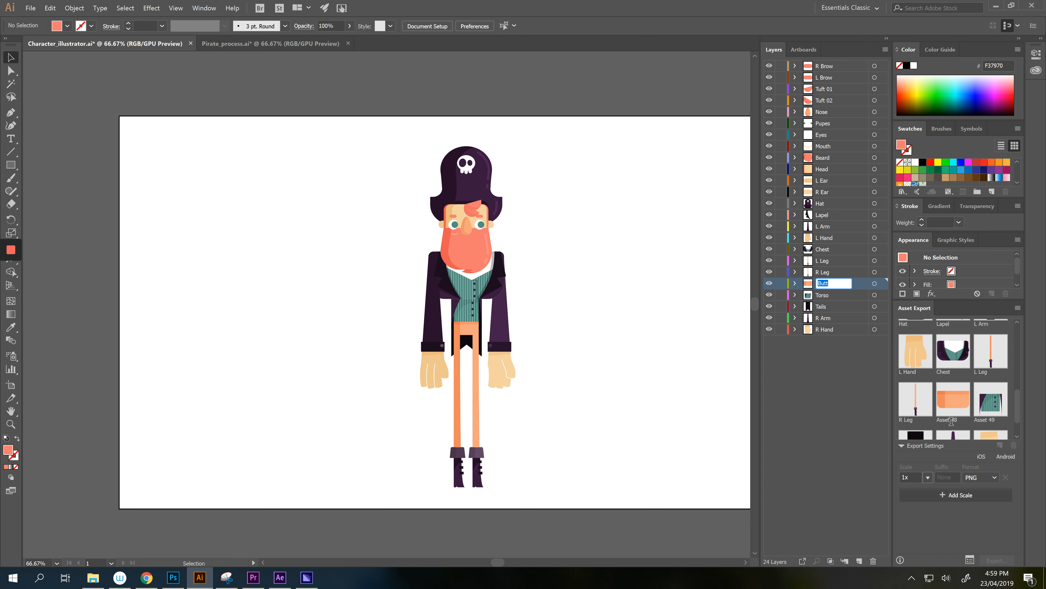
double_click(952, 421)
key("ctrl+v")
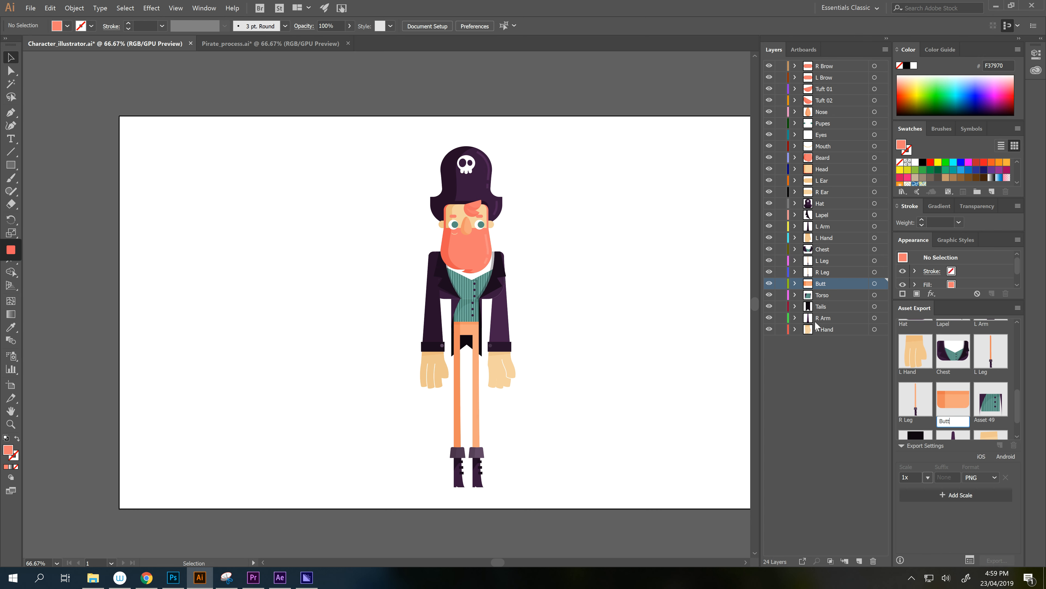
double_click(825, 295)
key("ctrl+c")
double_click(989, 420)
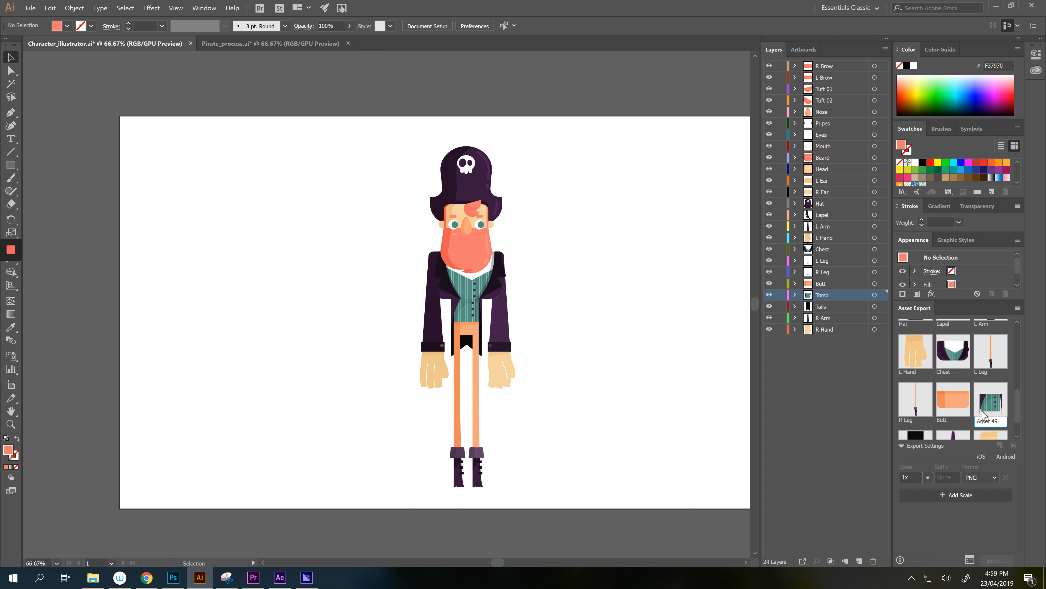
key("ctrl+a")
key("ctrl+v")
- Name the tails asset 'Tails' and Asset 51 'R Arm'
double_click(826, 307)
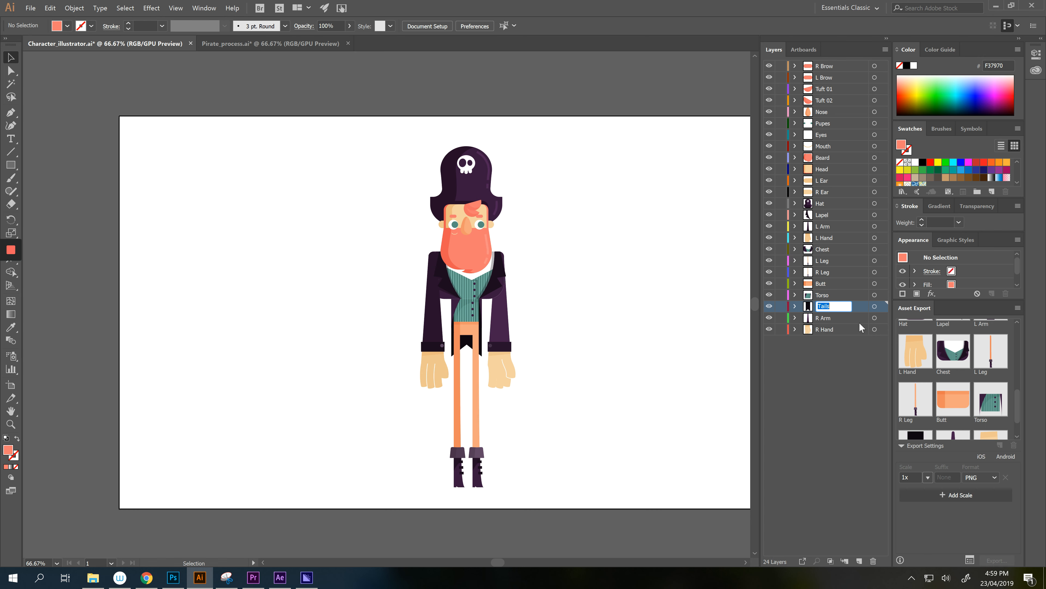
key("ctrl+c")
scroll(1016, 402, "down", 1)
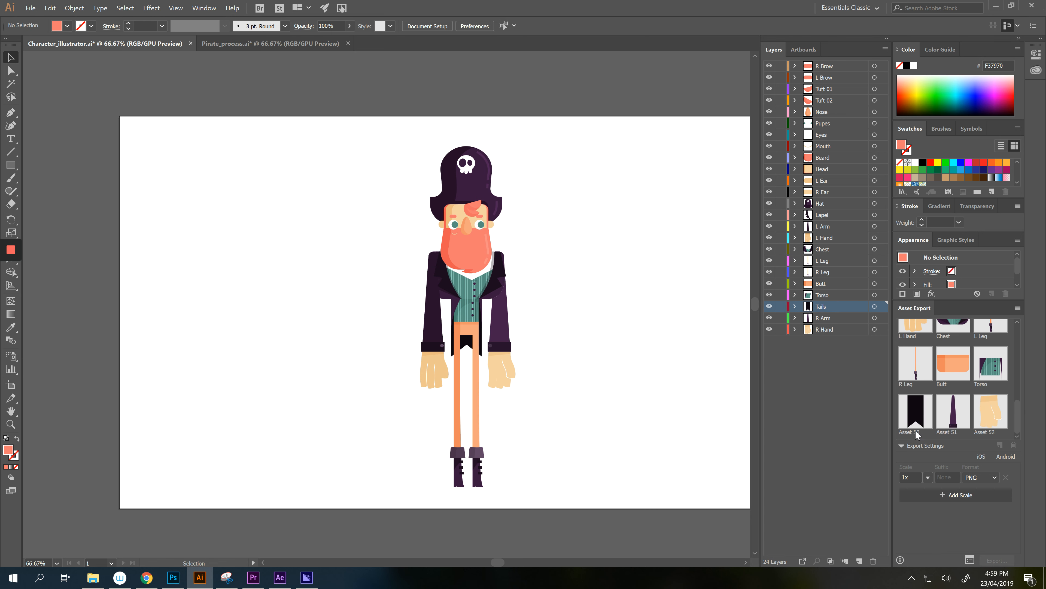
double_click(915, 431)
key("ctrl+a")
key("ctrl+v")
double_click(823, 318)
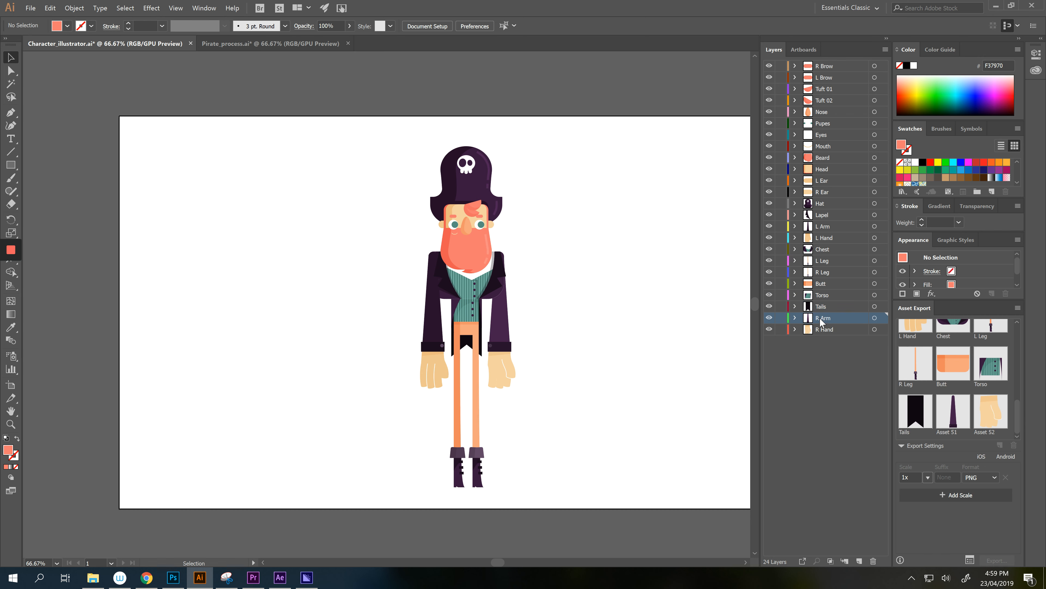
key("ctrl+c")
double_click(947, 431)
key("ctrl+a")
key("ctrl+v")
- Rename the last asset, Asset 52, to 'R Hand' and commit it
double_click(820, 330)
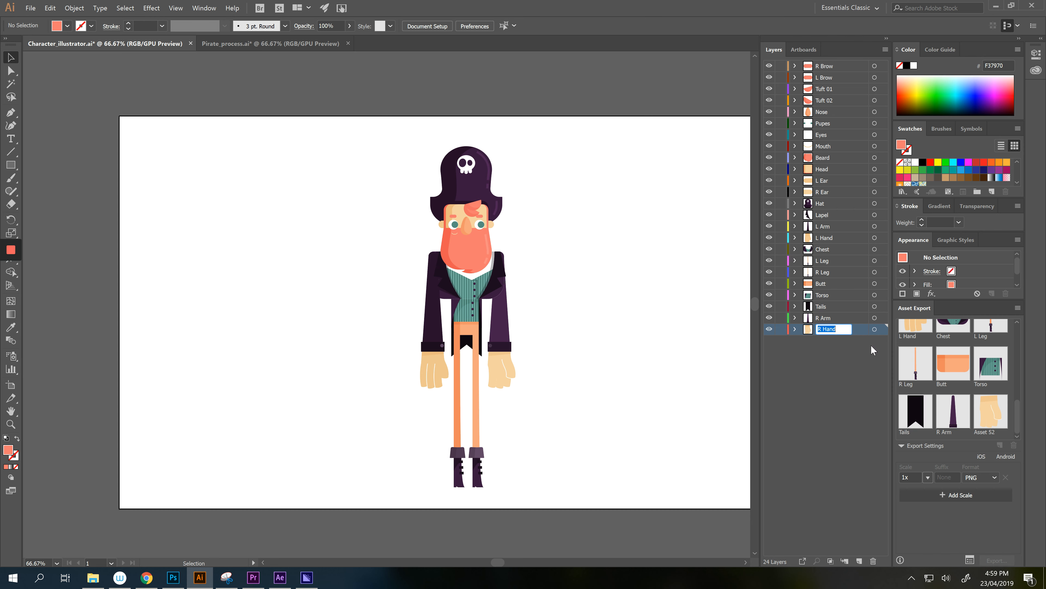
key("ctrl+c")
double_click(988, 431)
key("ctrl+a")
key("ctrl+v")
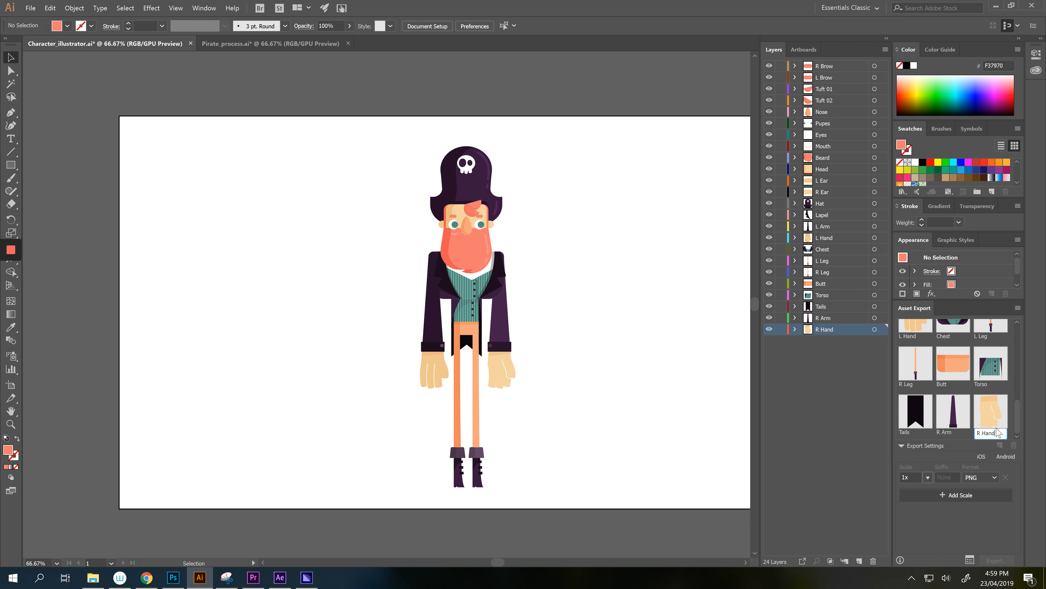
left_click(940, 514)
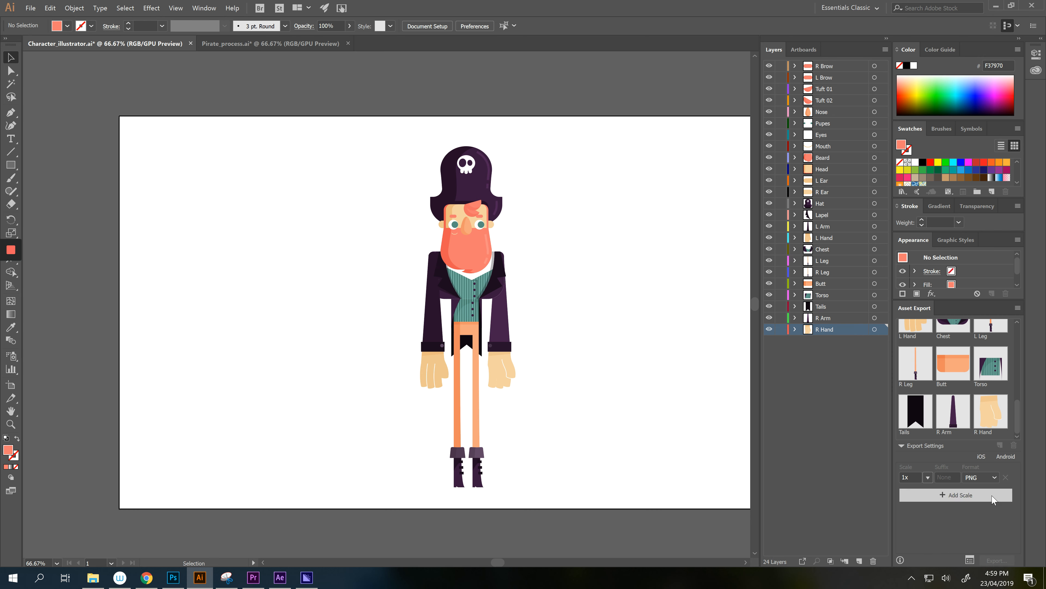
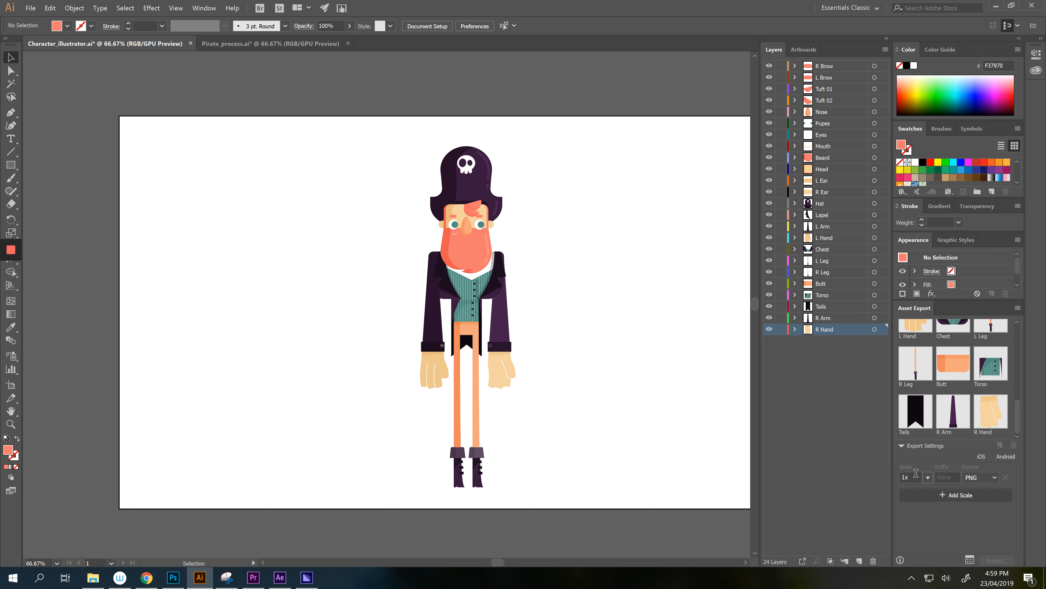
- Select all the body-part assets in Asset Export, from R Brow to R Hand
left_click(902, 447)
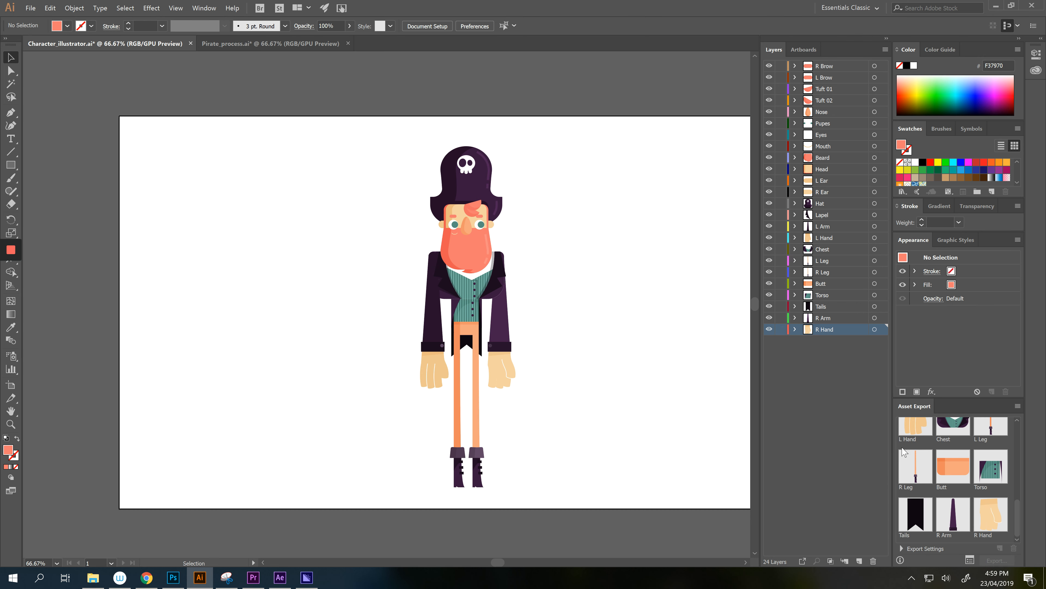
left_click(901, 548)
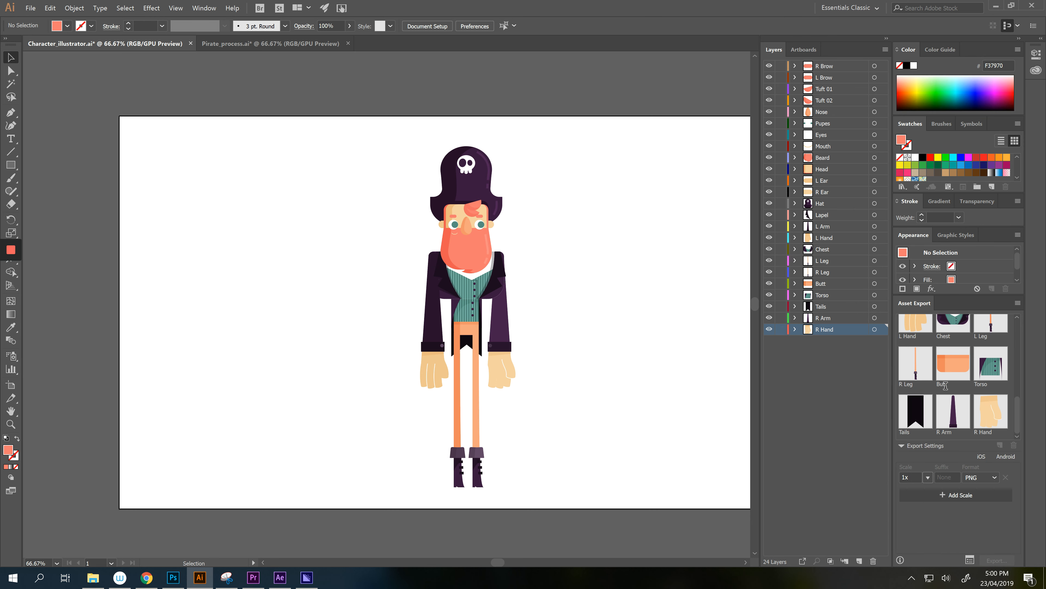
scroll(917, 401, "up", 5)
left_click(922, 332)
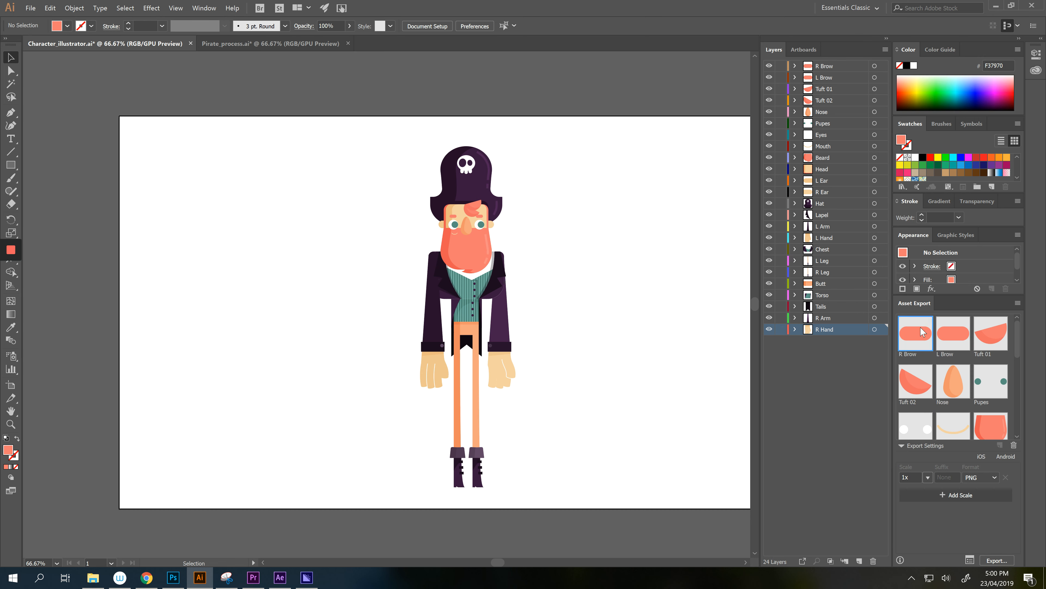
scroll(922, 332, "down", 5)
left_click(1001, 404)
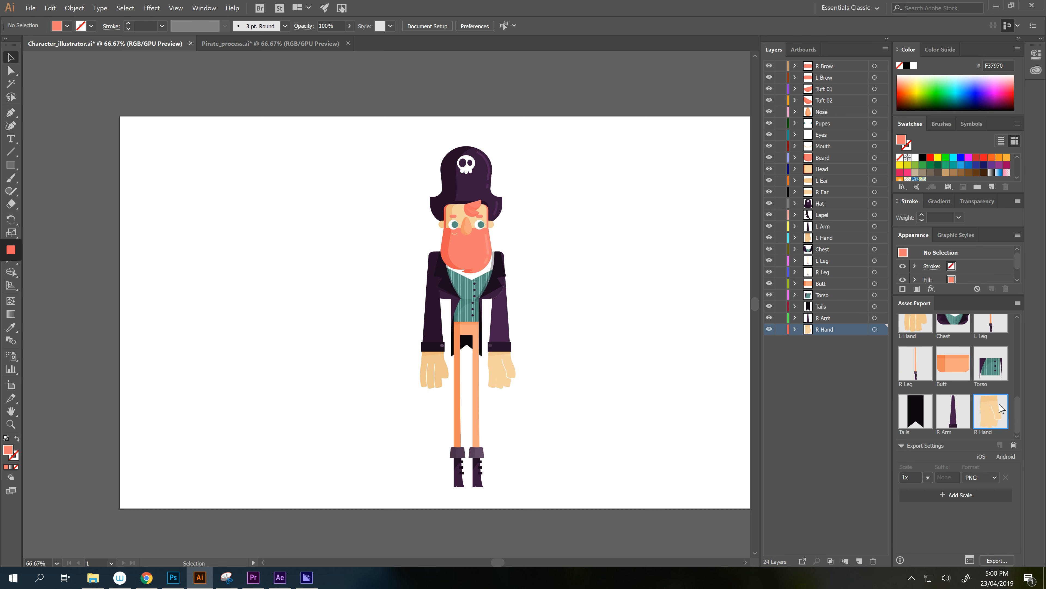
left_click(953, 410, "shift")
left_click(905, 401, "shift")
left_click(913, 368, "shift")
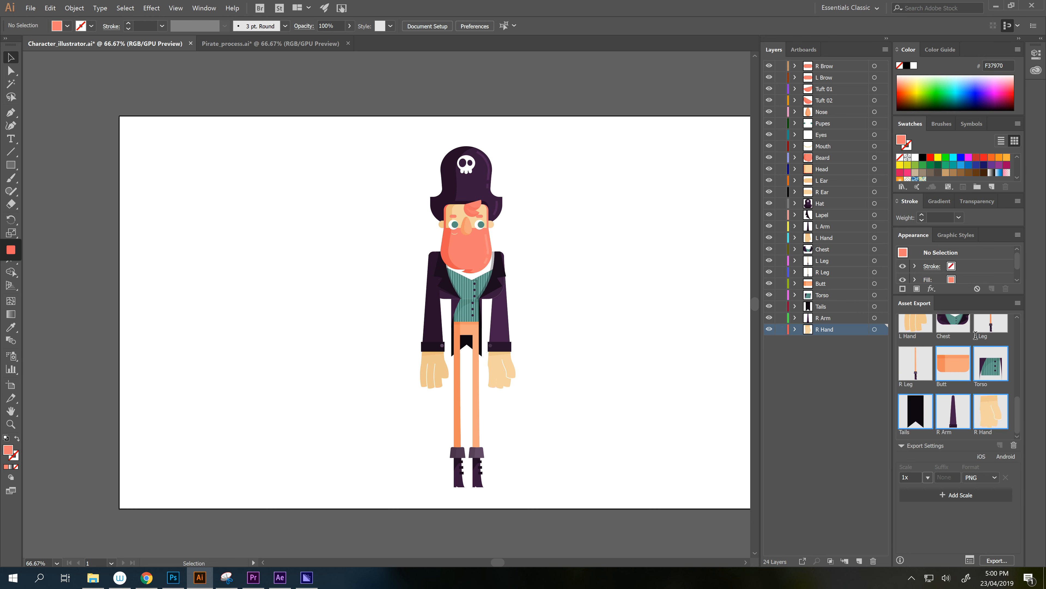
scroll(944, 407, "up", 5)
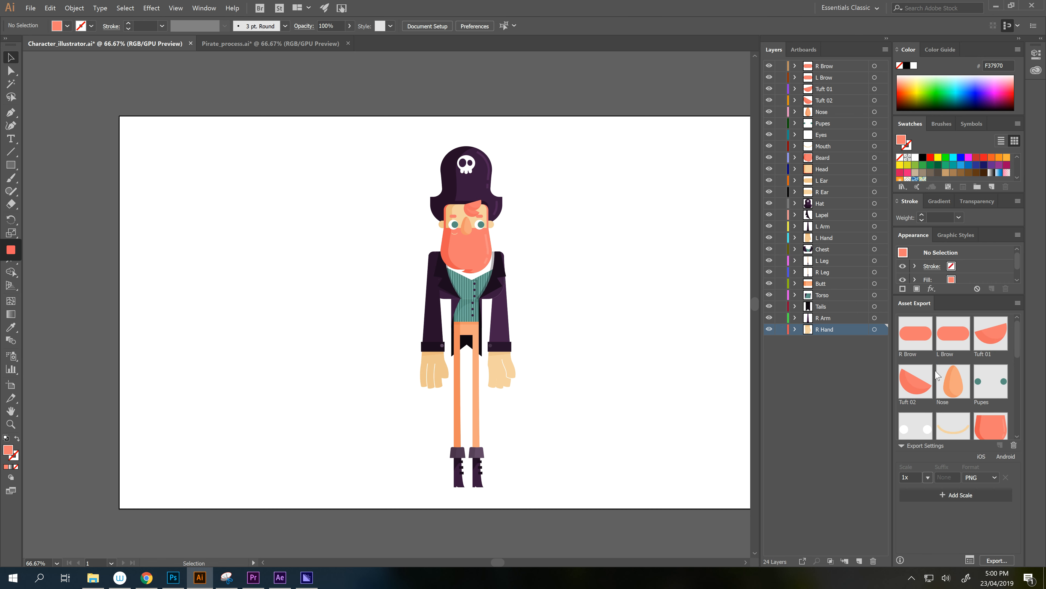
left_click(925, 335, "shift")
scroll(932, 354, "down", 5)
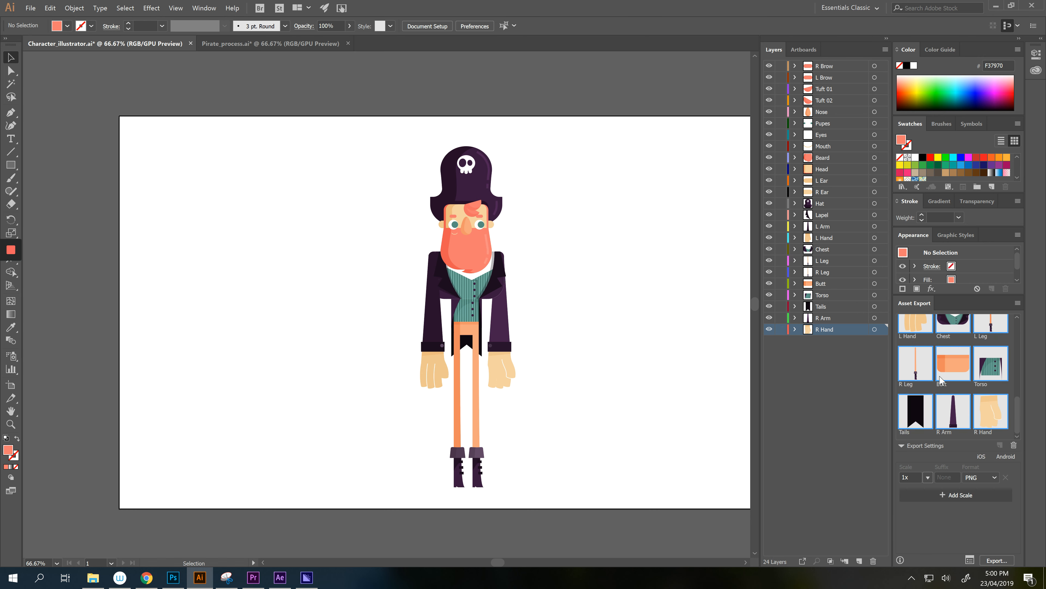
scroll(940, 379, "up", 5)
scroll(947, 404, "down", 5)
- Export the selected assets as 1x PNGs into the illustrator folder
left_click(994, 560)
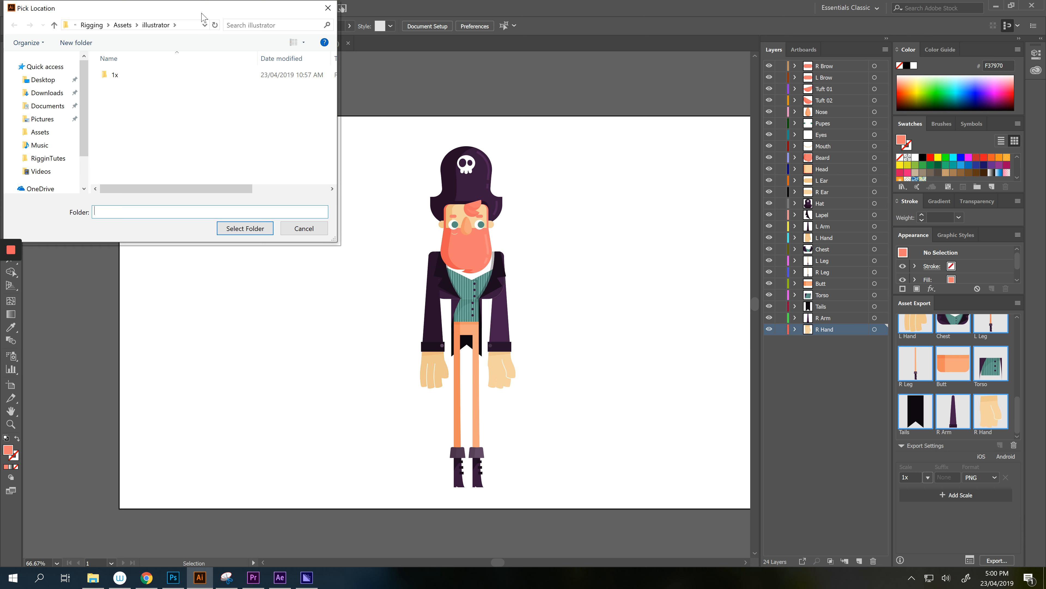
left_click_drag(202, 18, 719, 163)
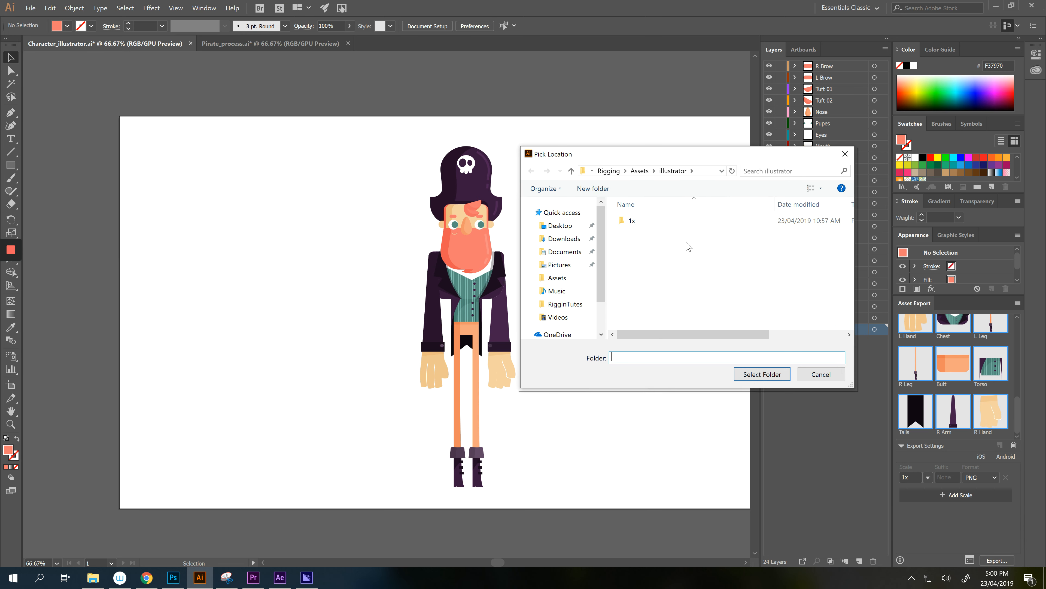
left_click(743, 374)
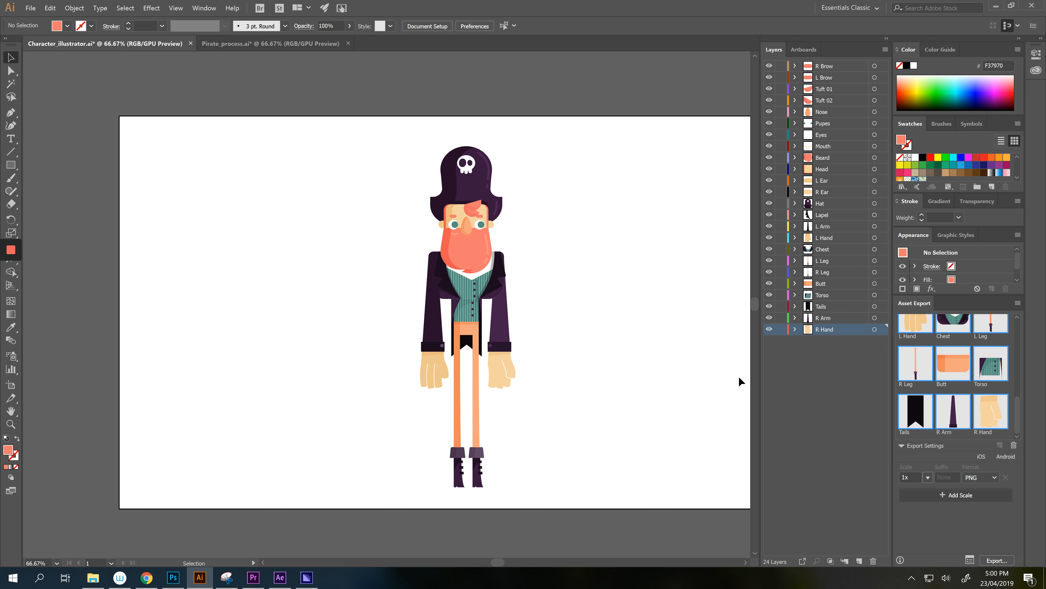
- Browse in File Explorer to Desktop > Rigging > Assets > illustrator > 1x
left_click(94, 578)
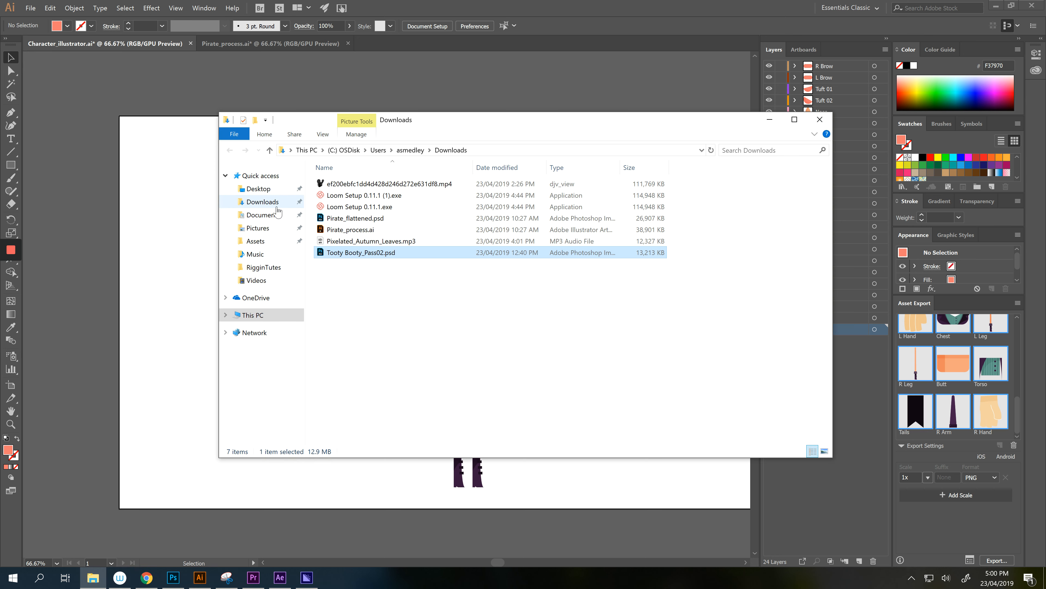
left_click(259, 189)
left_click(341, 197)
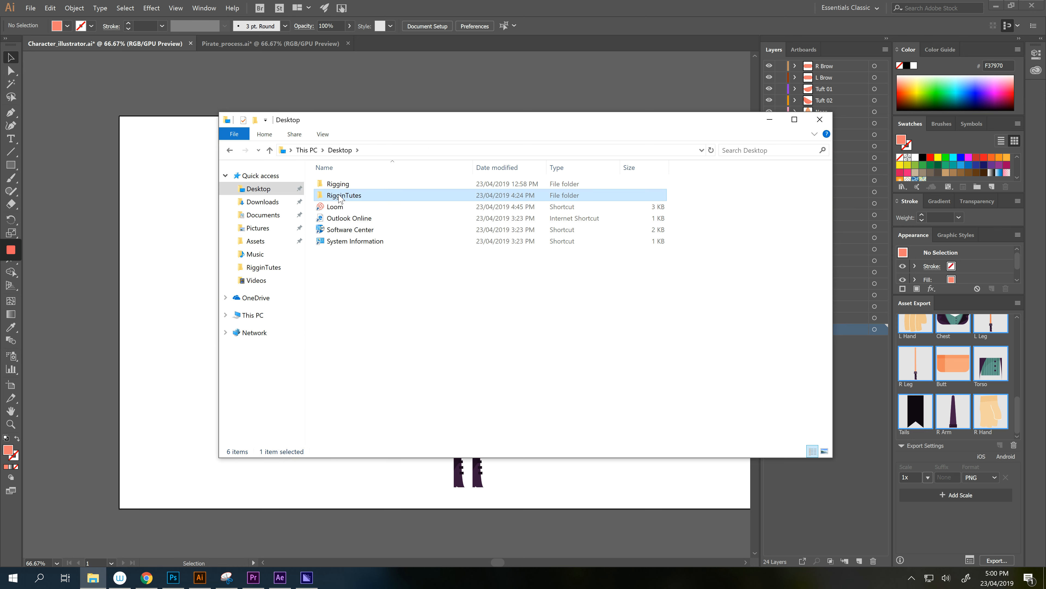
double_click(340, 197)
left_click(340, 150)
left_click(339, 183)
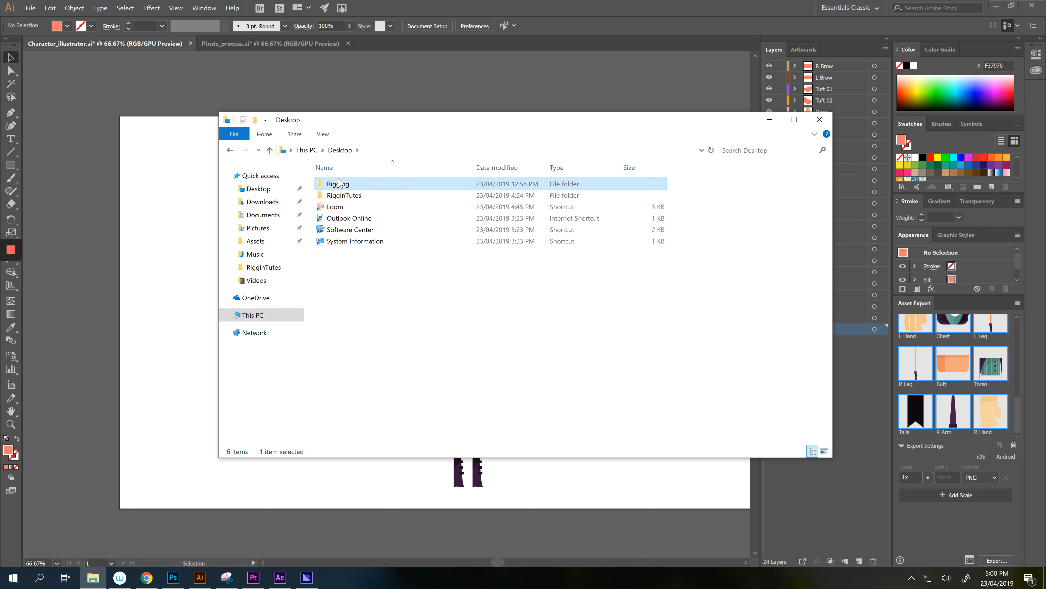
double_click(339, 182)
double_click(340, 184)
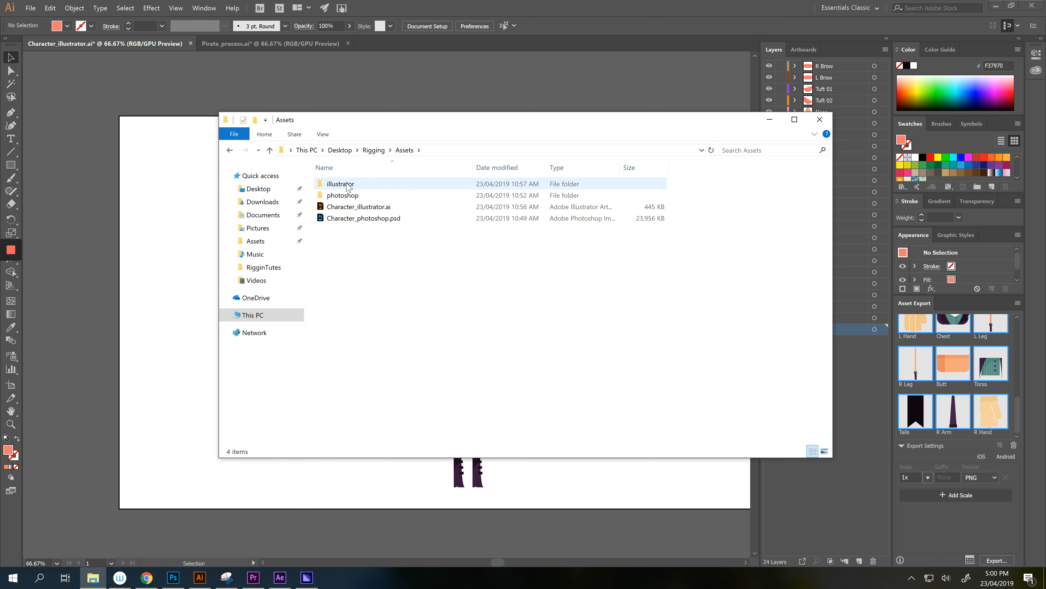
double_click(347, 184)
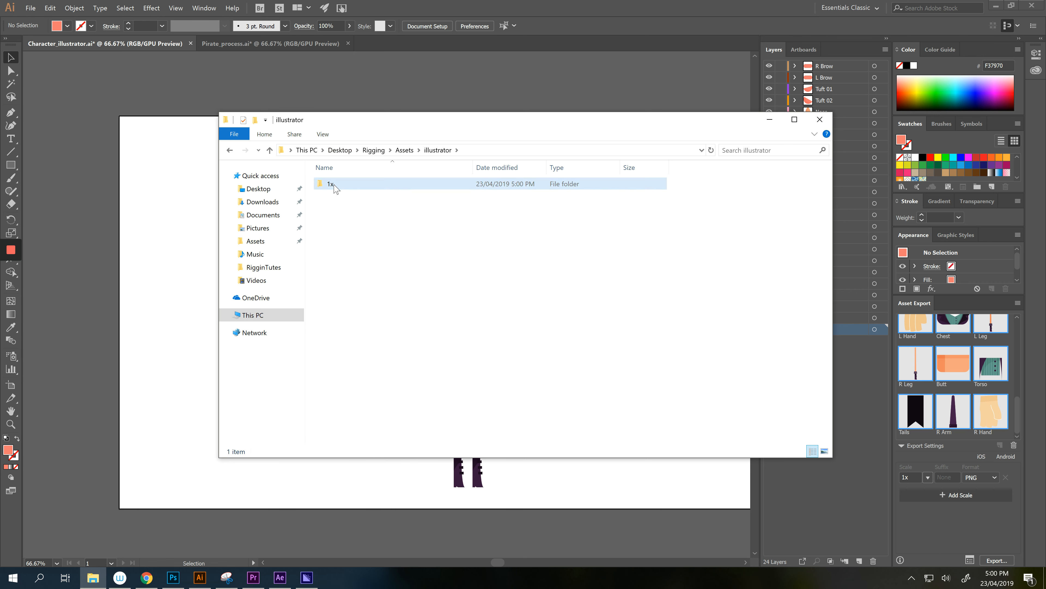
double_click(334, 184)
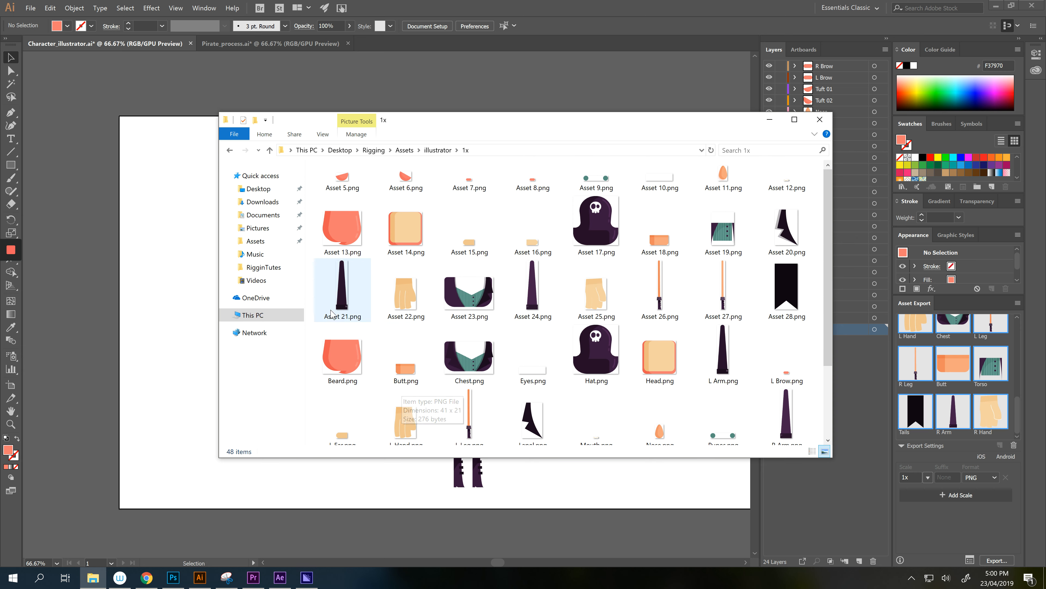
- Try deleting Asset 5 through Asset 28 with Delete, then select the named images
left_click(786, 289)
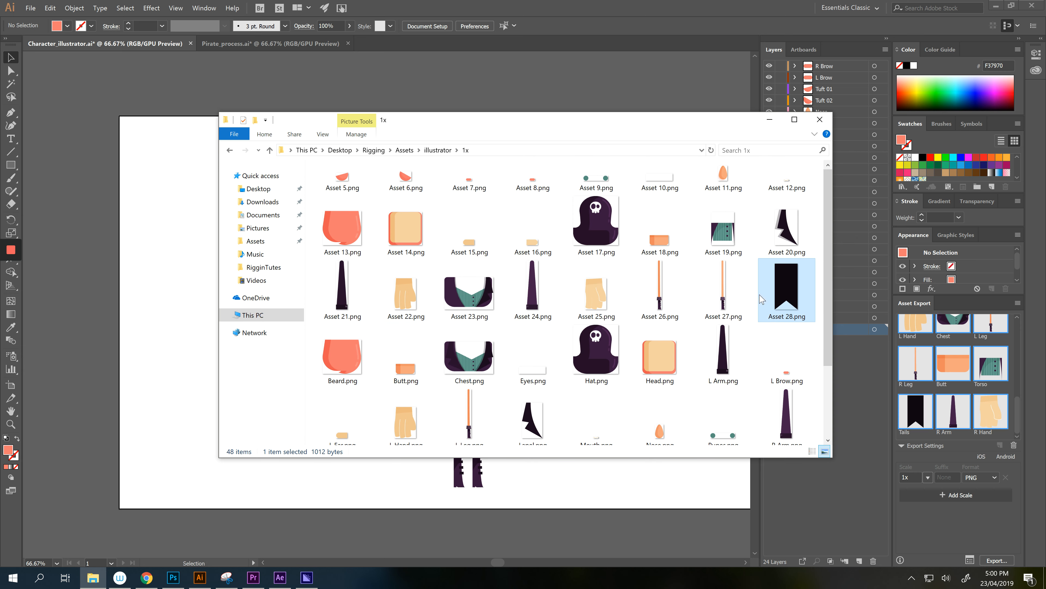
left_click(364, 184, "shift")
key("Delete")
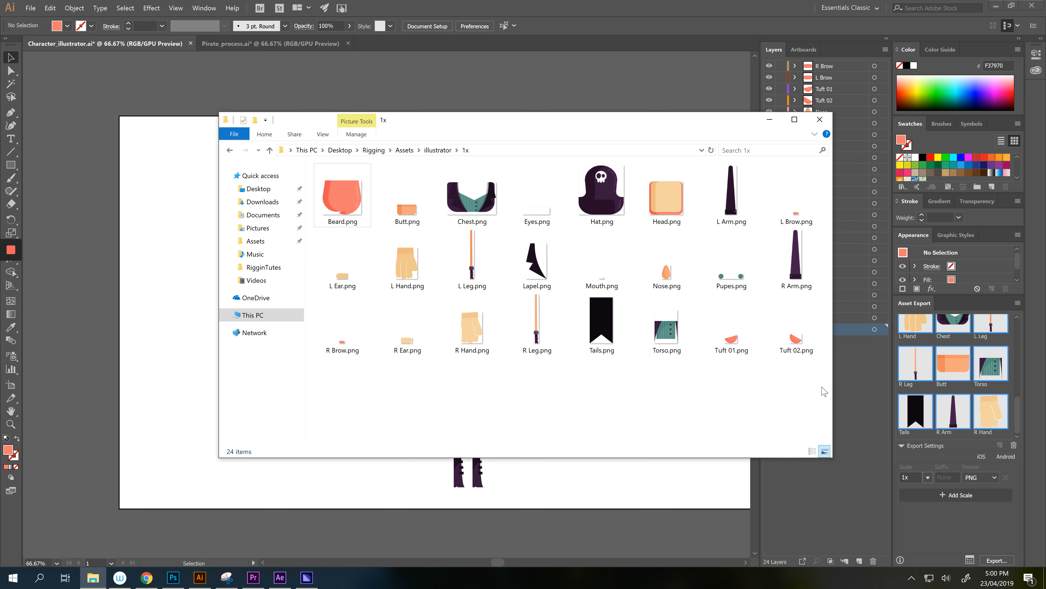
left_click(354, 192)
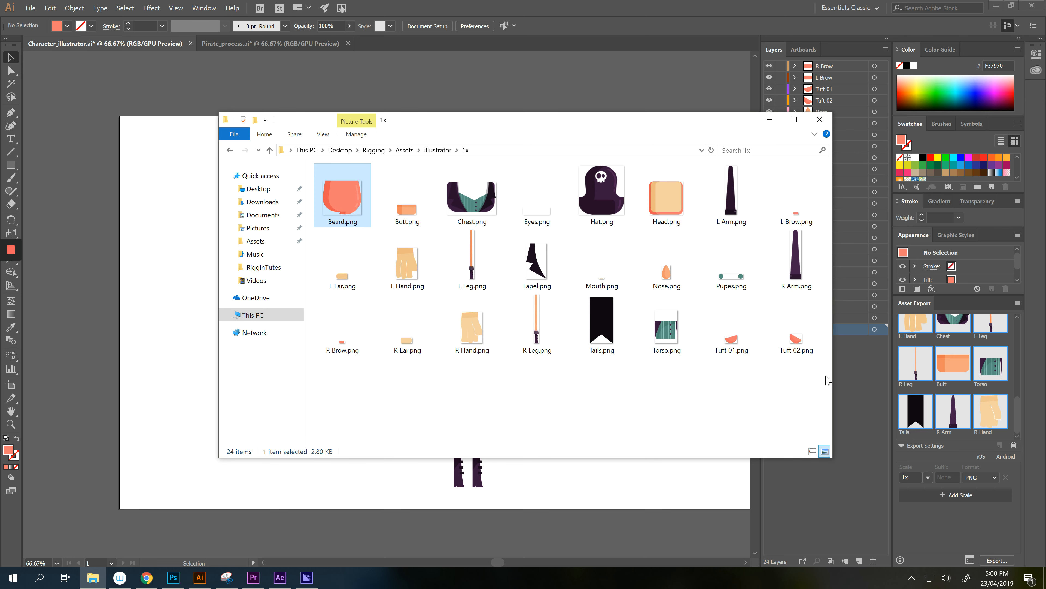
left_click_drag(829, 377, 307, 169)
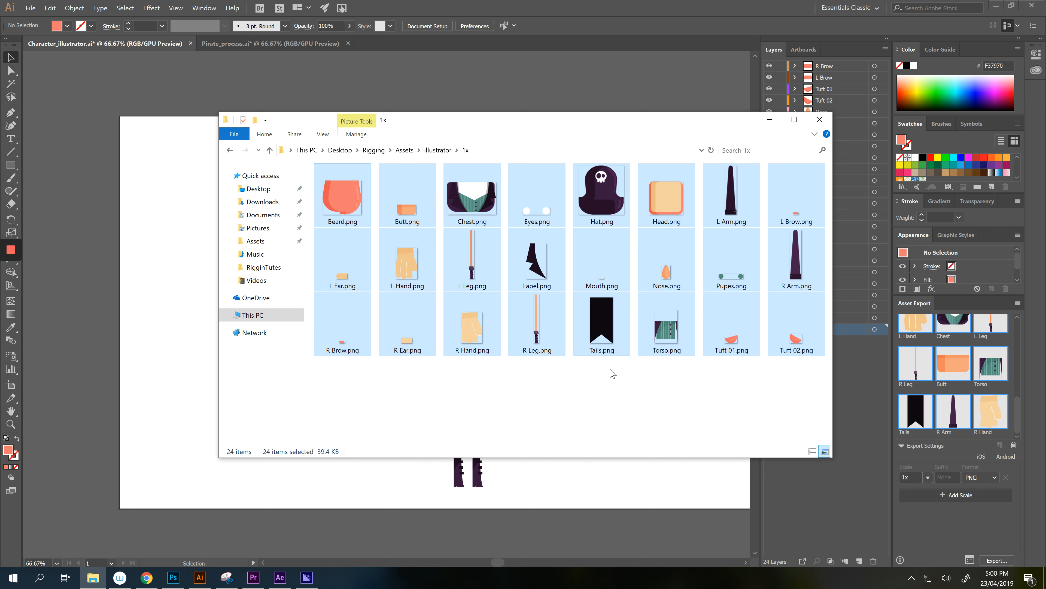
- Shift-select Asset 5 to Asset 28 and delete them from the right-click menu
left_click(623, 388)
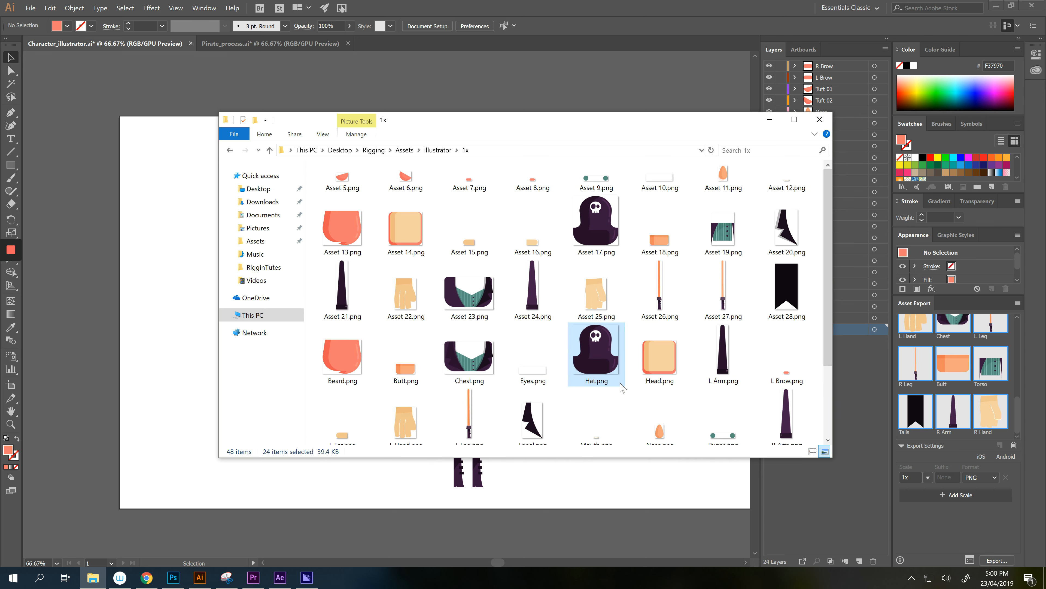
left_click(344, 181)
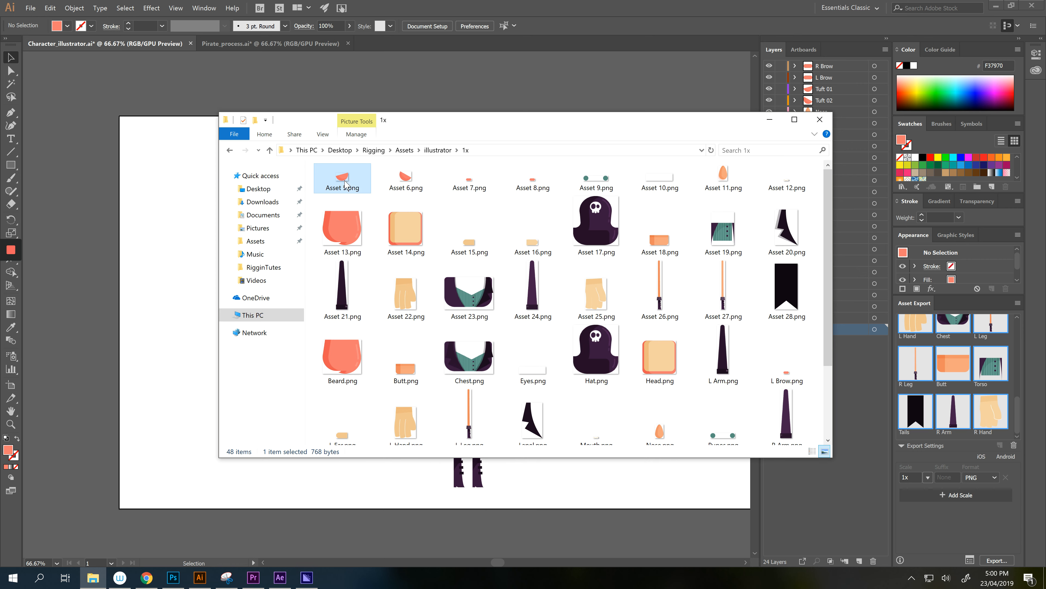
left_click(797, 299, "shift")
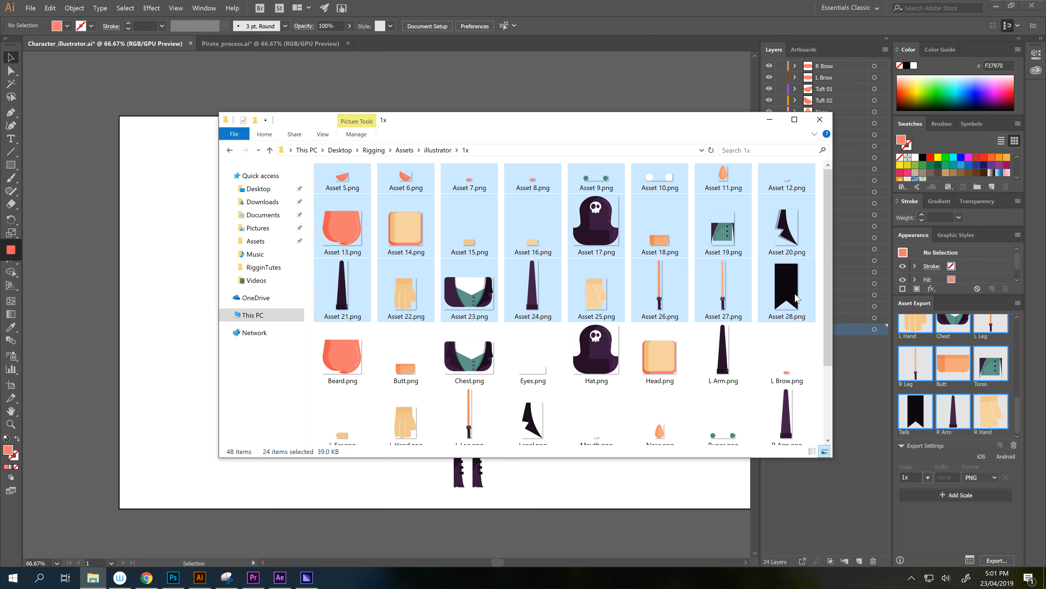
right_click(797, 299)
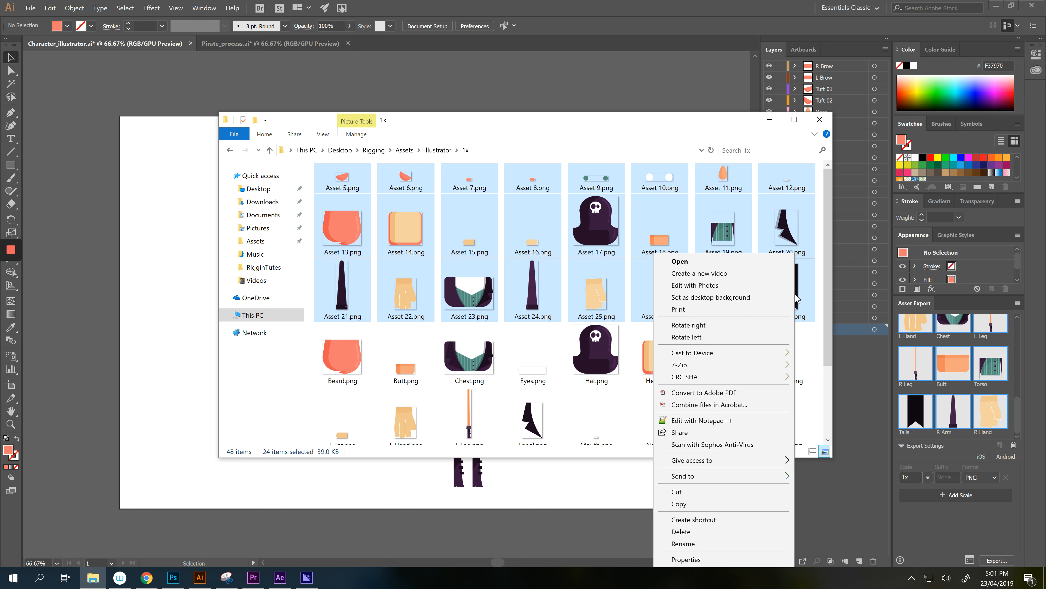
left_click(681, 531)
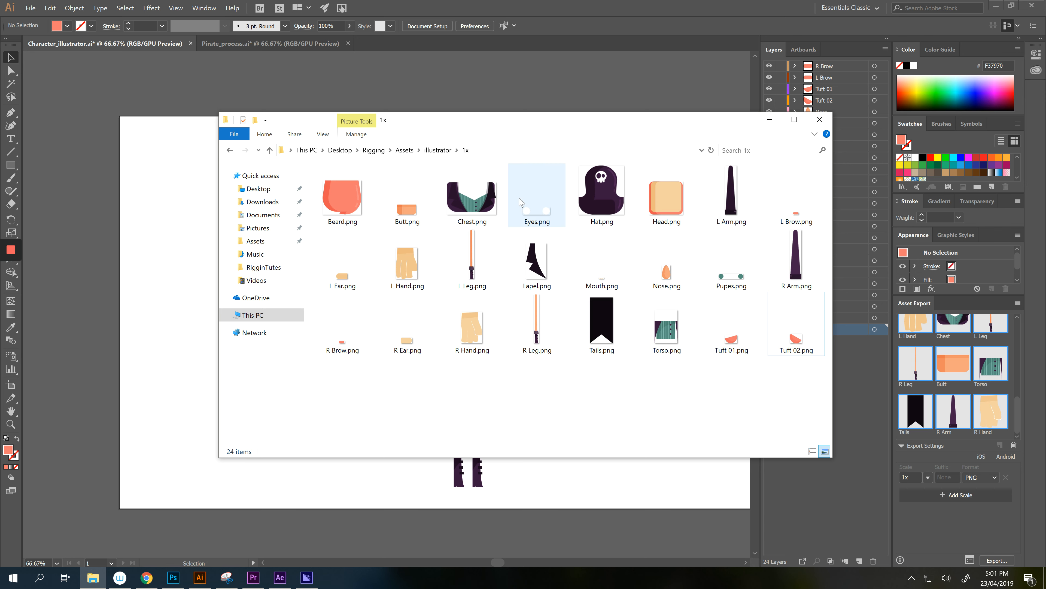
left_click(639, 507)
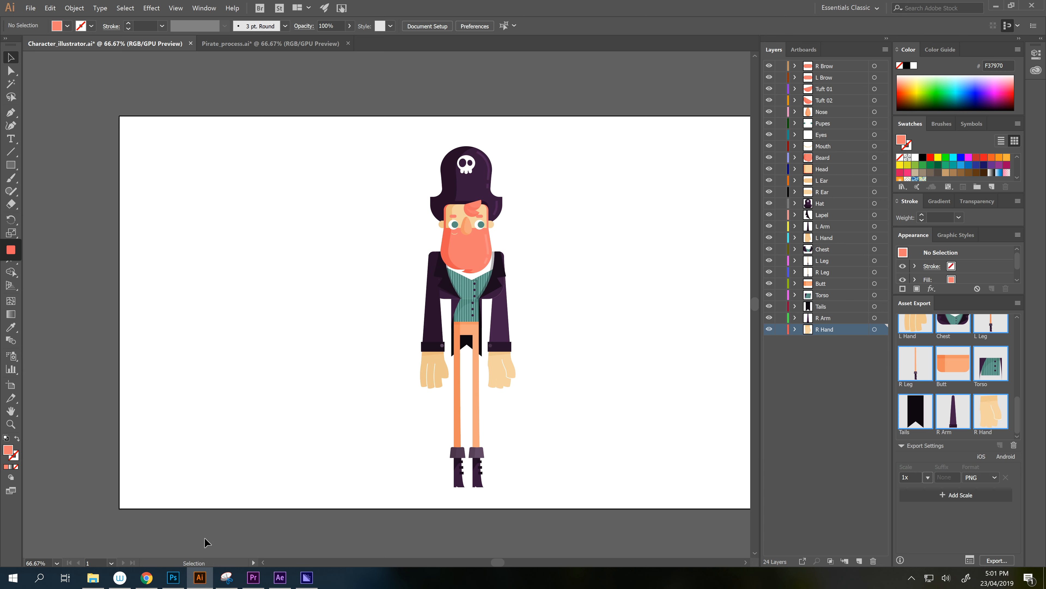
left_click(94, 578)
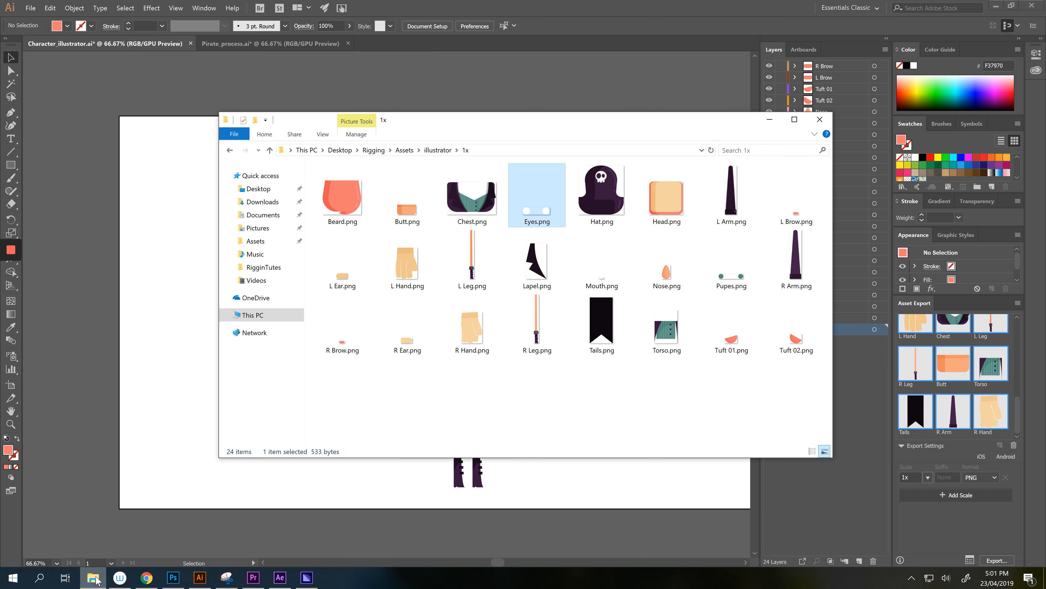
- Search 'harm' to launch Harmony Premium, then return to the Illustrator document
left_click(40, 577)
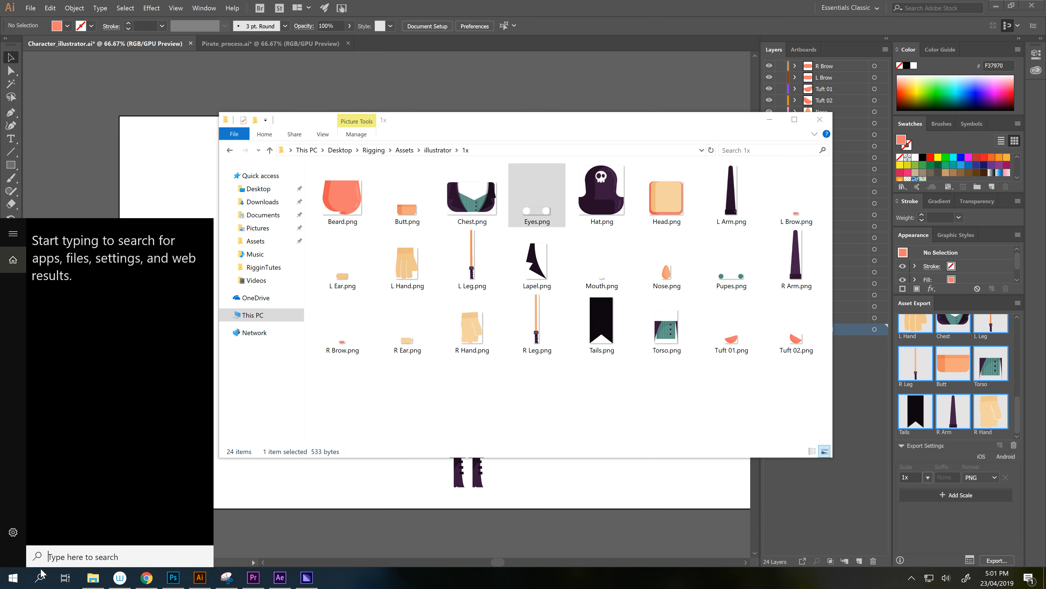
type("harm")
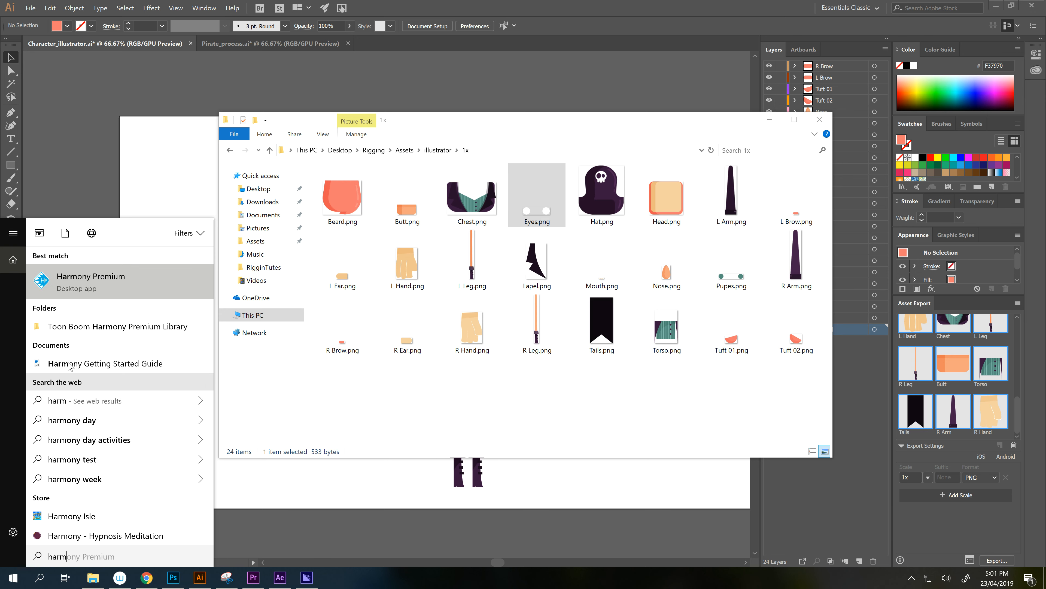
left_click(82, 284)
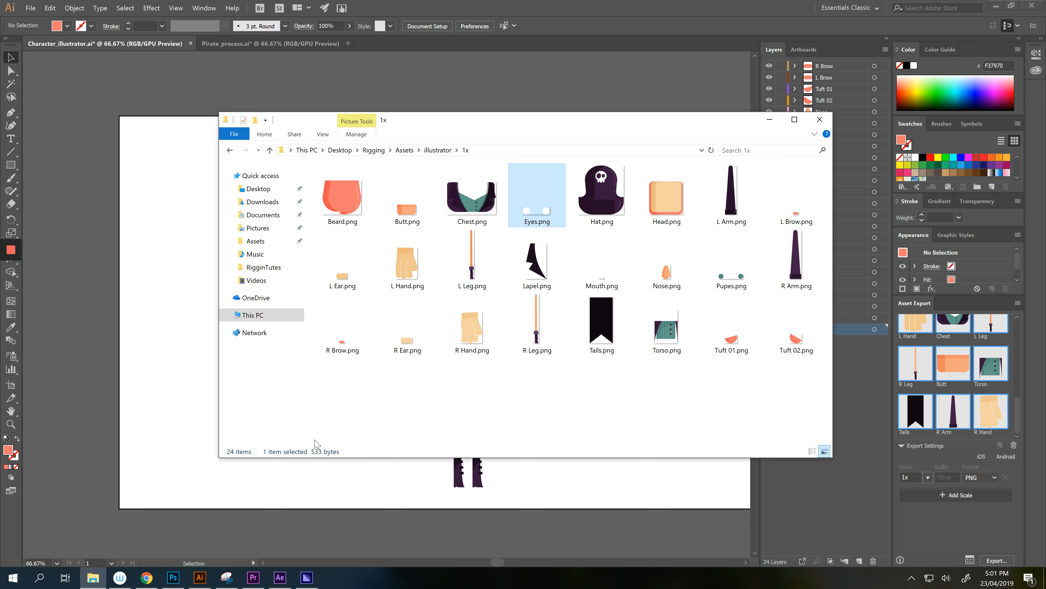
left_click(587, 4)
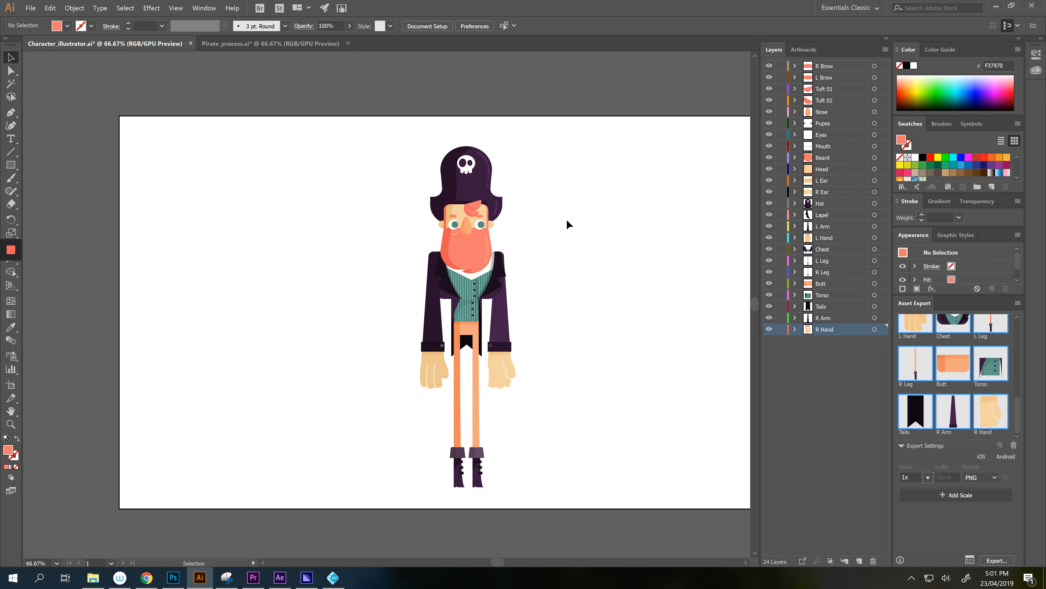
- Create a bottom layer named REF and paste a copy of the pirate onto it
key("a")
left_click_drag(573, 144, 372, 486)
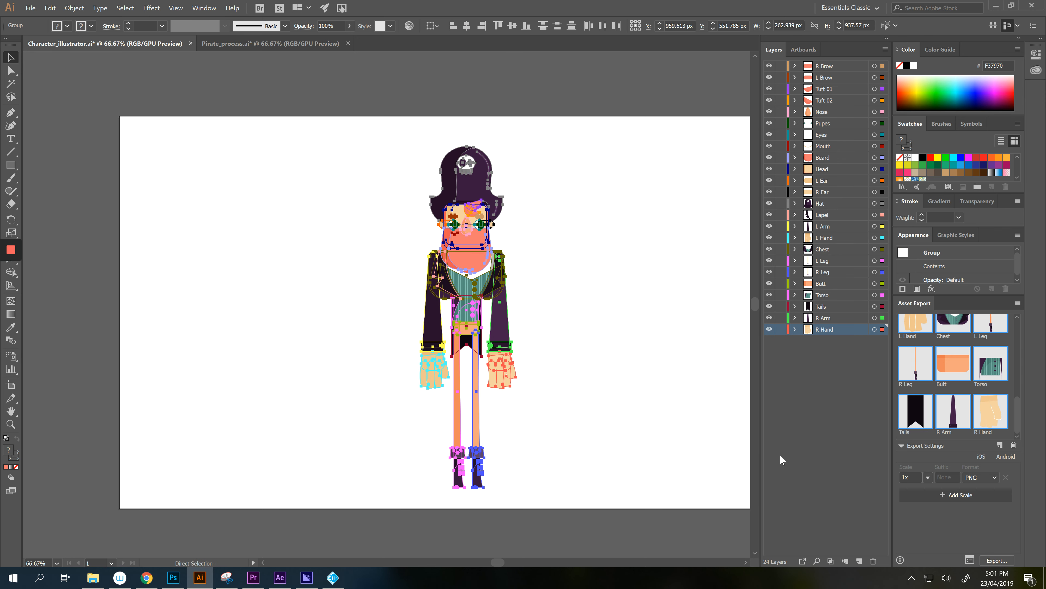
left_click(860, 560)
left_click_drag(834, 329, 832, 349)
left_click(822, 345)
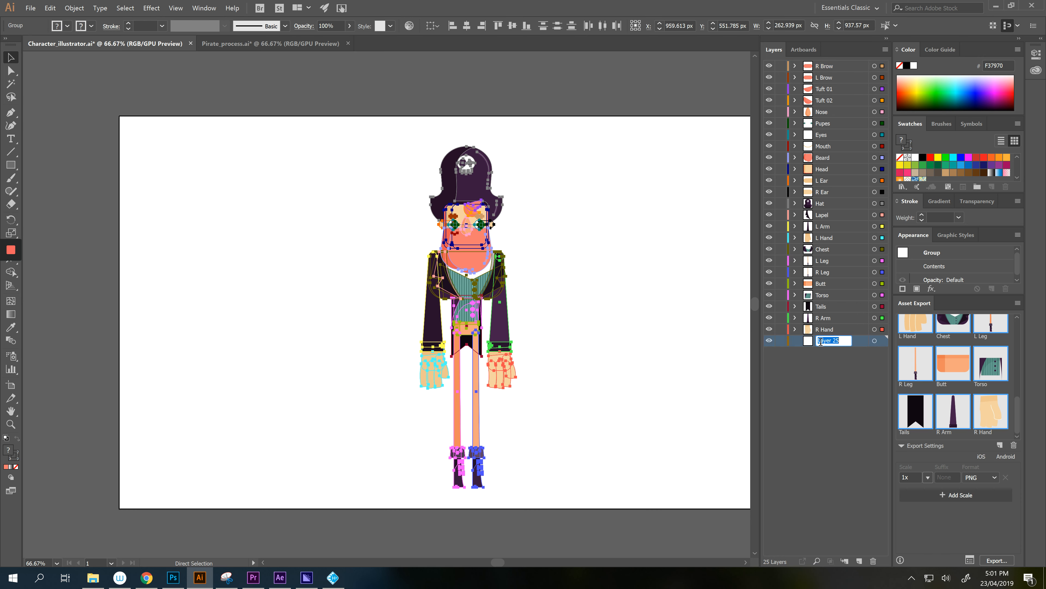
type("REF")
key("Return")
key("ctrl+f")
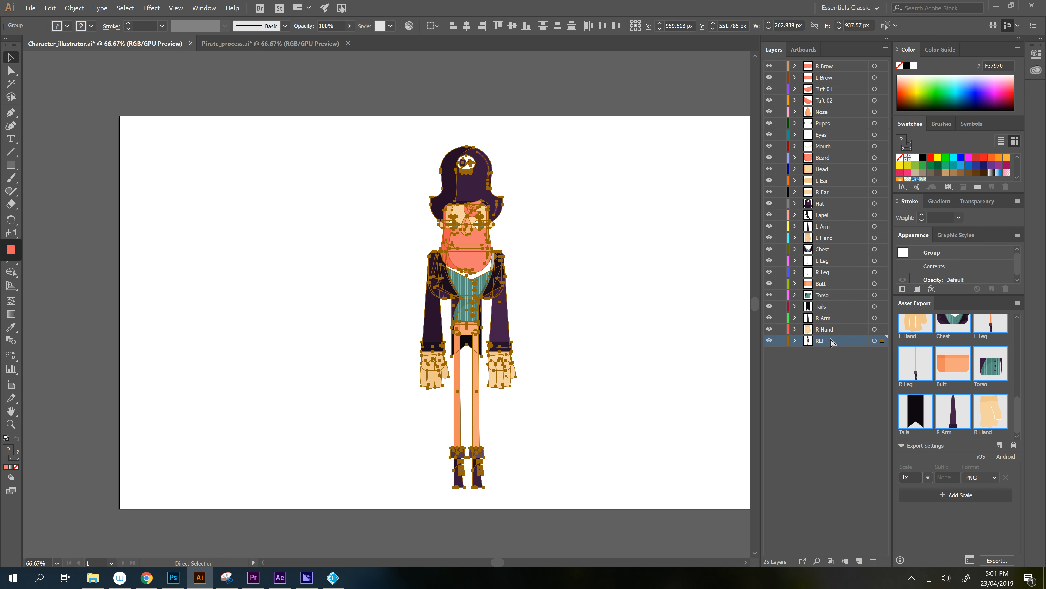
- Duplicate the REF pirate to the left and add it as a new export asset
key("v")
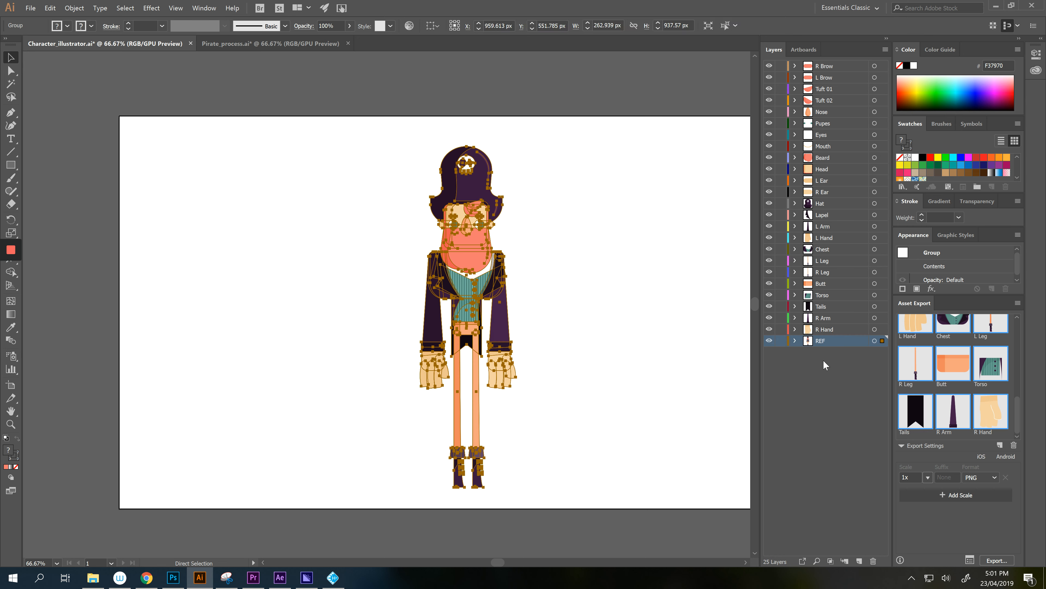
left_click(626, 355)
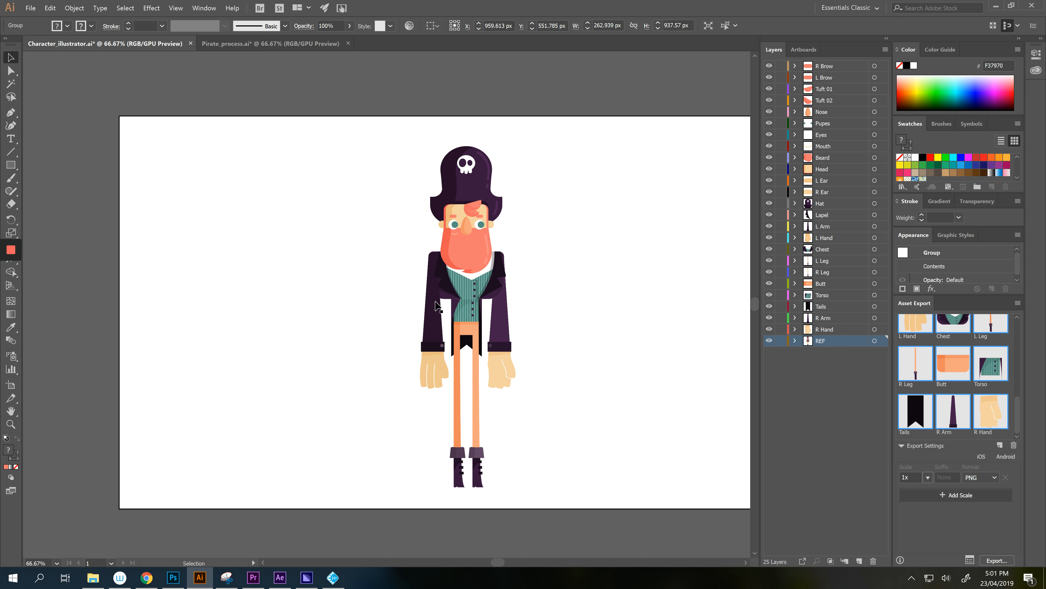
left_click(875, 340)
left_click_drag(479, 282, 335, 282)
left_click(607, 393)
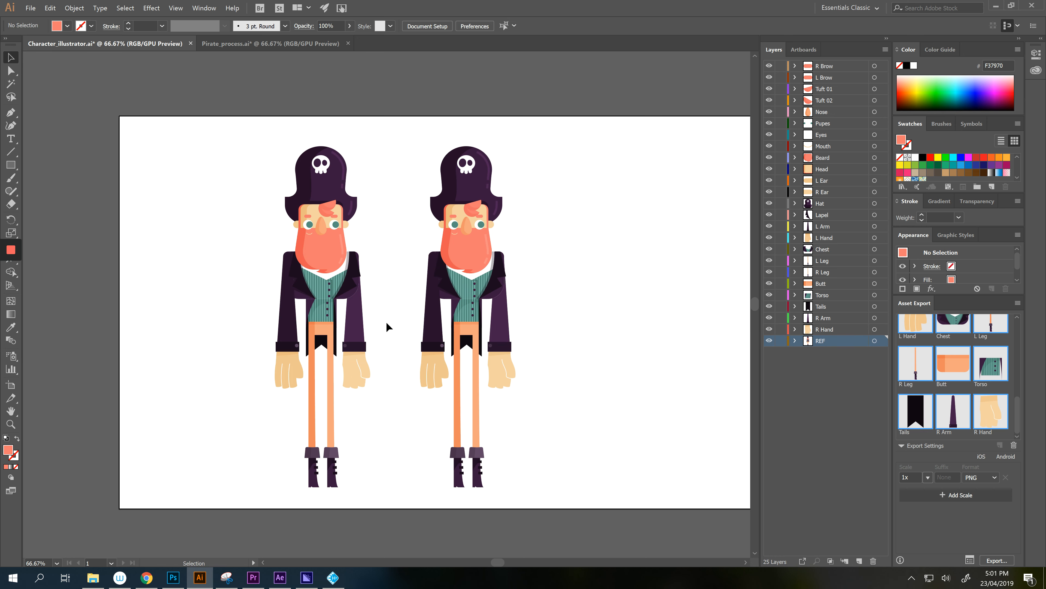
left_click(325, 297)
left_click_drag(325, 297, 955, 410)
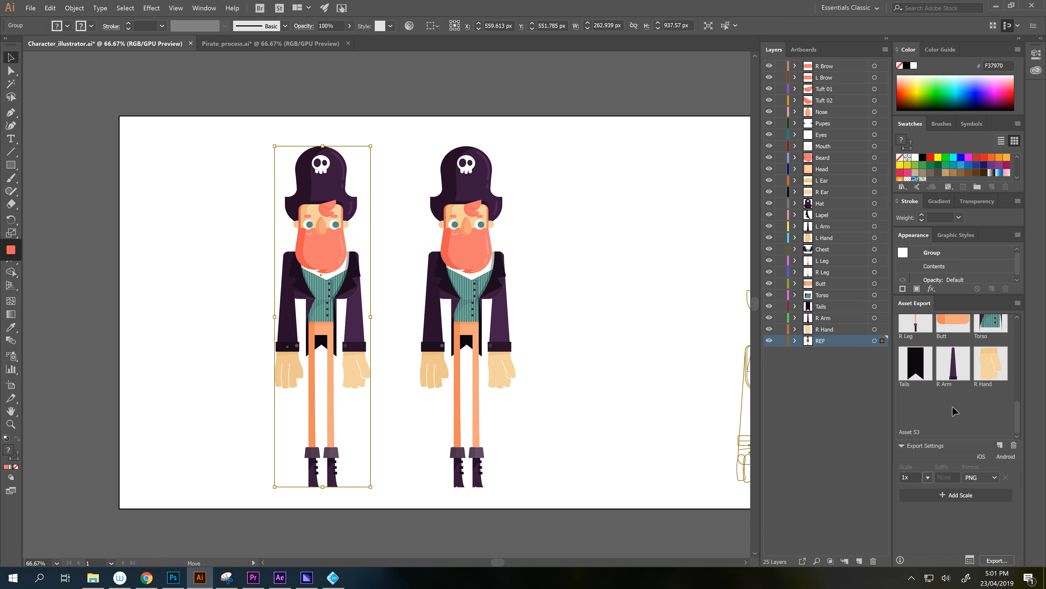
- Name the new asset REF and export it to the illustrator folder
double_click(919, 431)
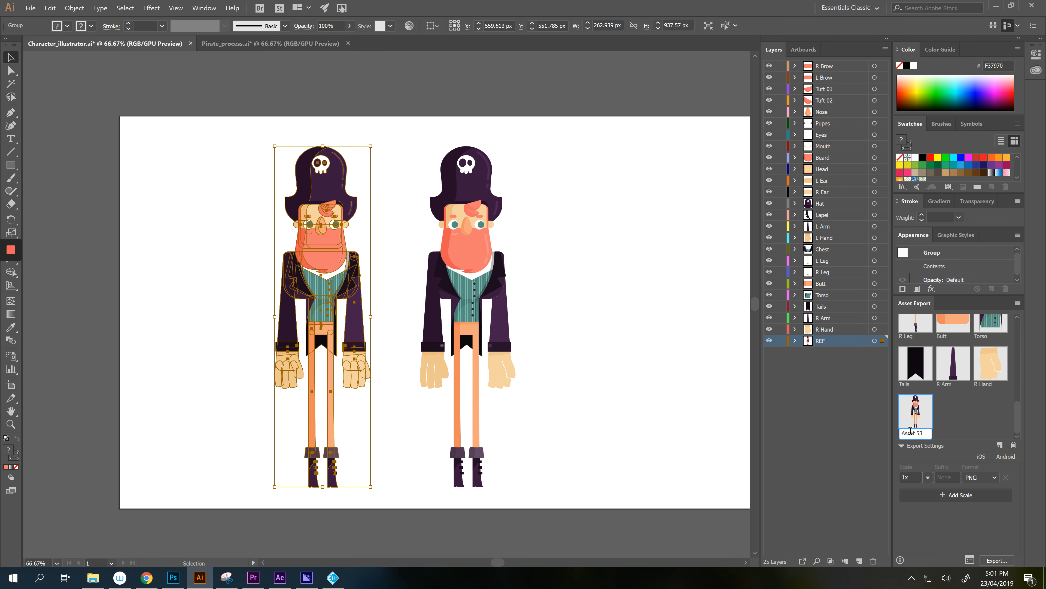
type("F")
key("Return")
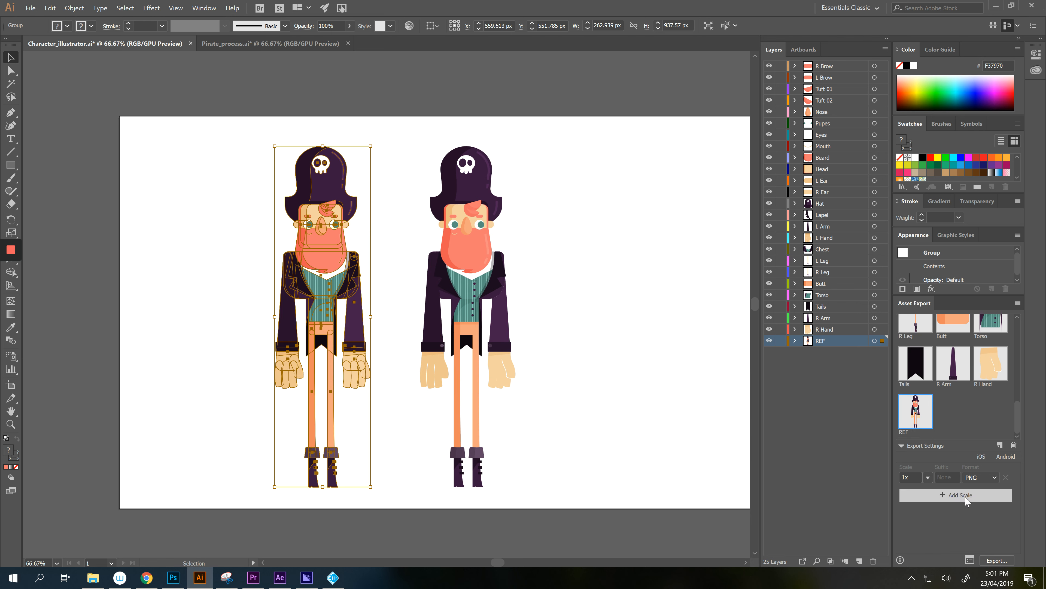
left_click(992, 561)
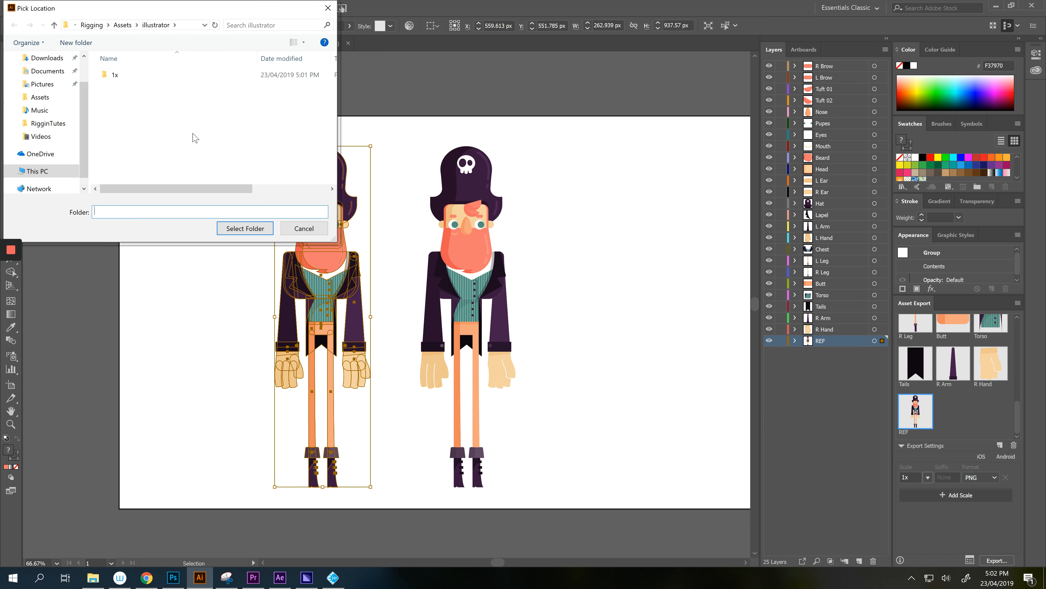
left_click(227, 229)
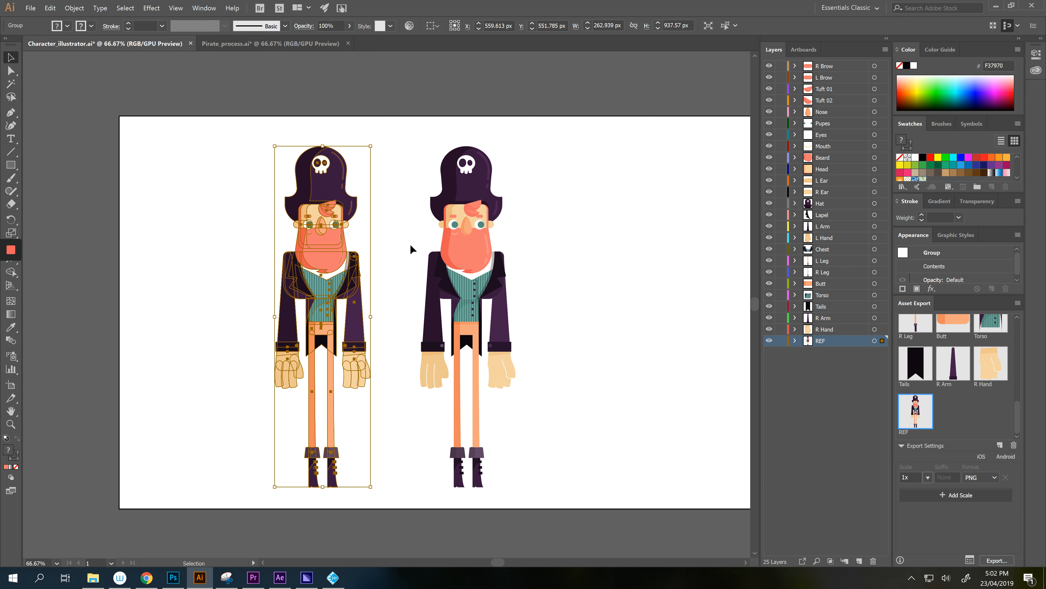
left_click(333, 577)
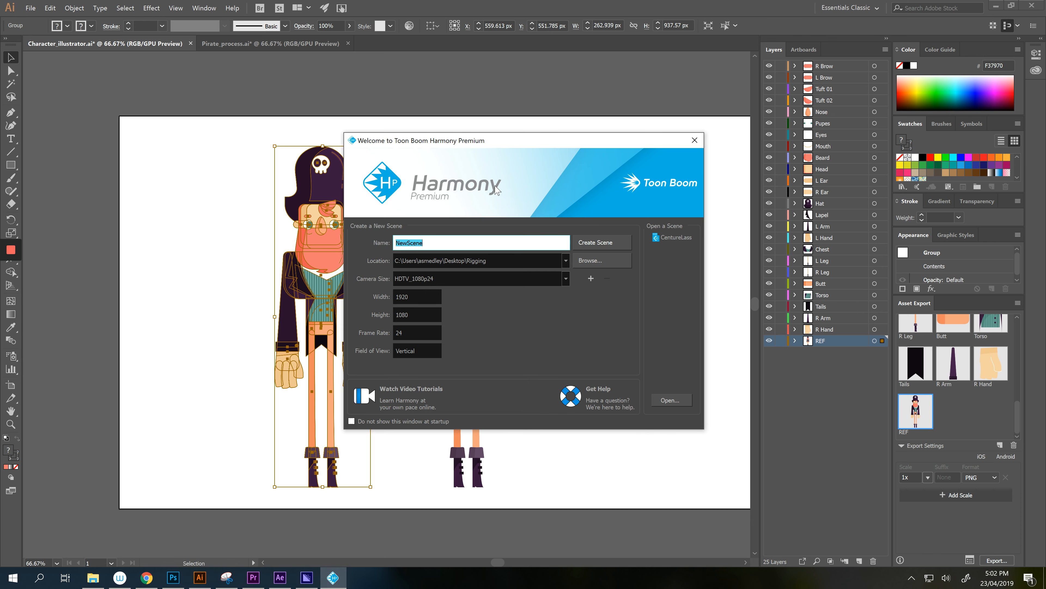
- Name the new scene Illustrator_Import and create it from the Welcome window
key("BackSpace")
type("Illustrator_Import")
left_click(612, 242)
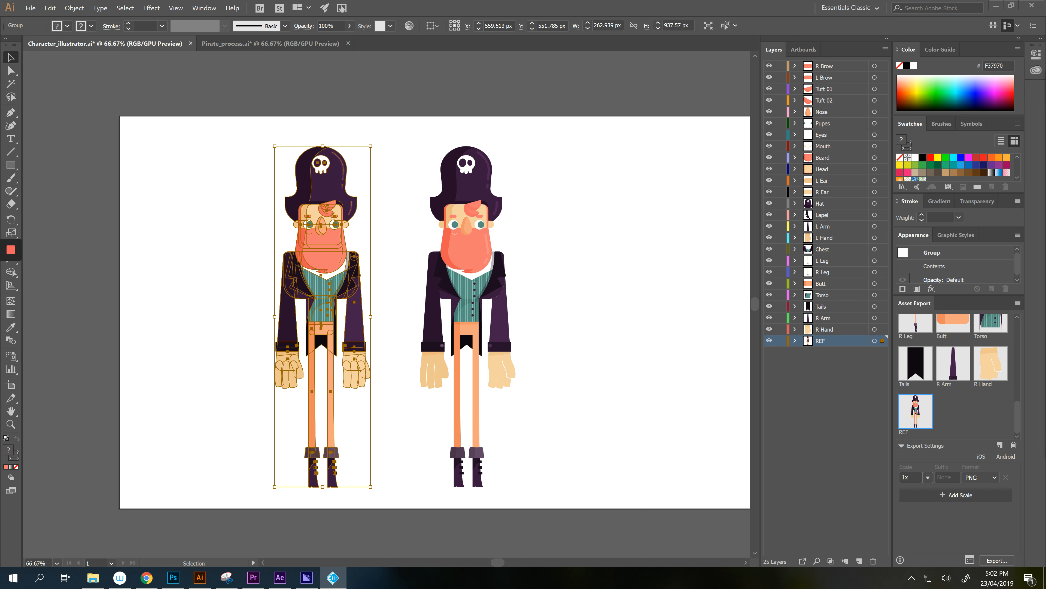
- Check Toon Boom Harmony Premium in Task Manager and restore its scene window
key("ctrl+shift+Escape")
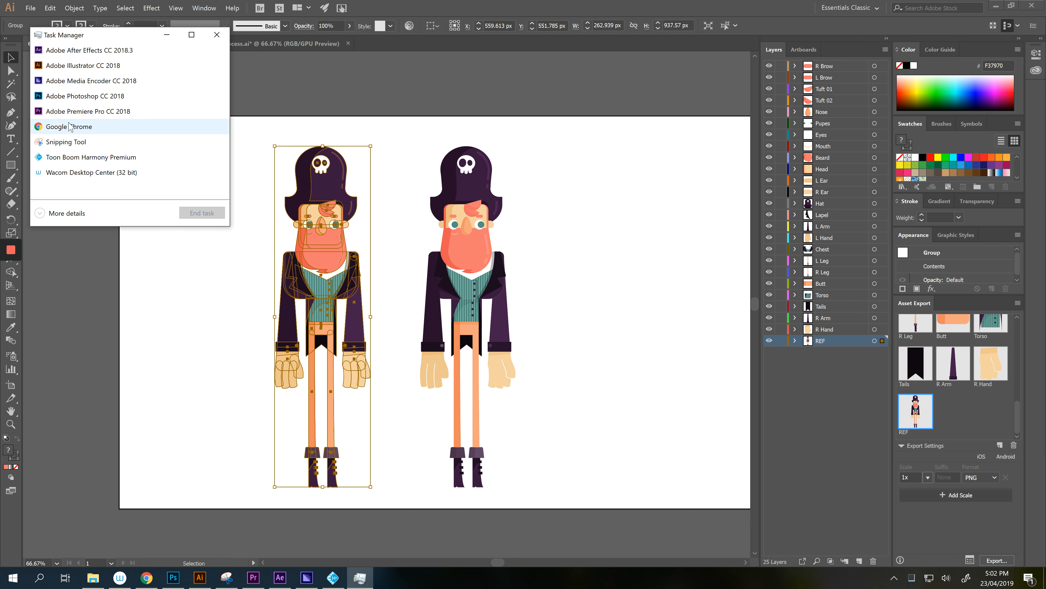
left_click(69, 158)
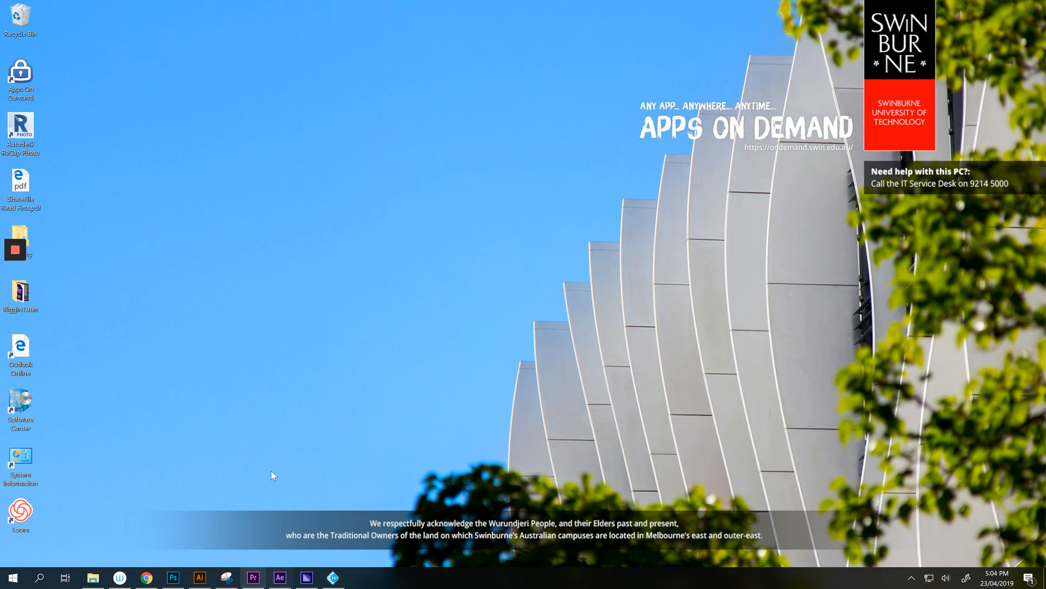
left_click(333, 577)
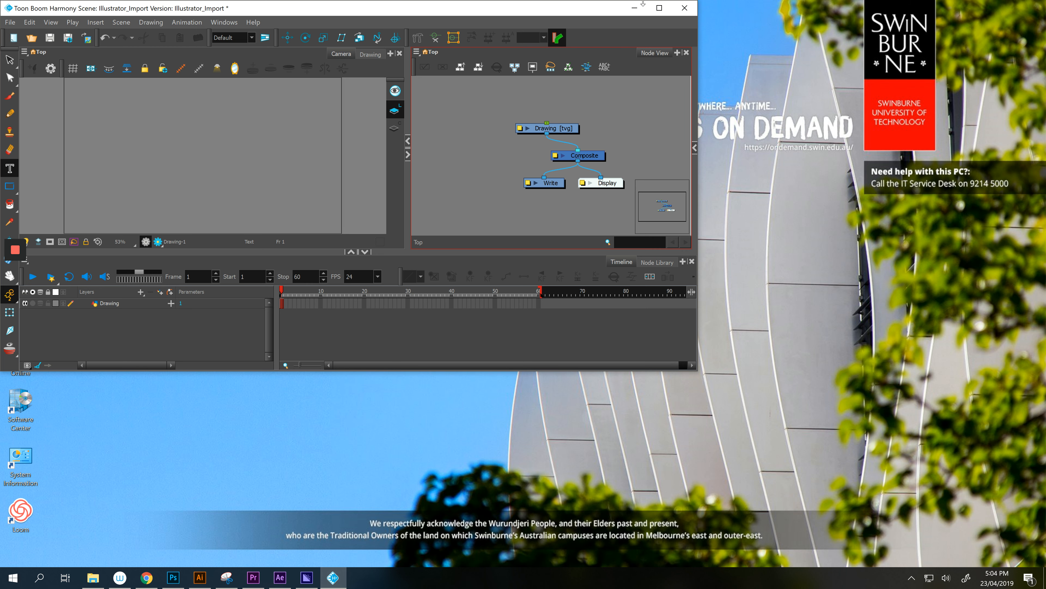
- Maximize Harmony, widen Tool Properties and Colour panels, hide Node View, and zoom out
left_click(659, 7)
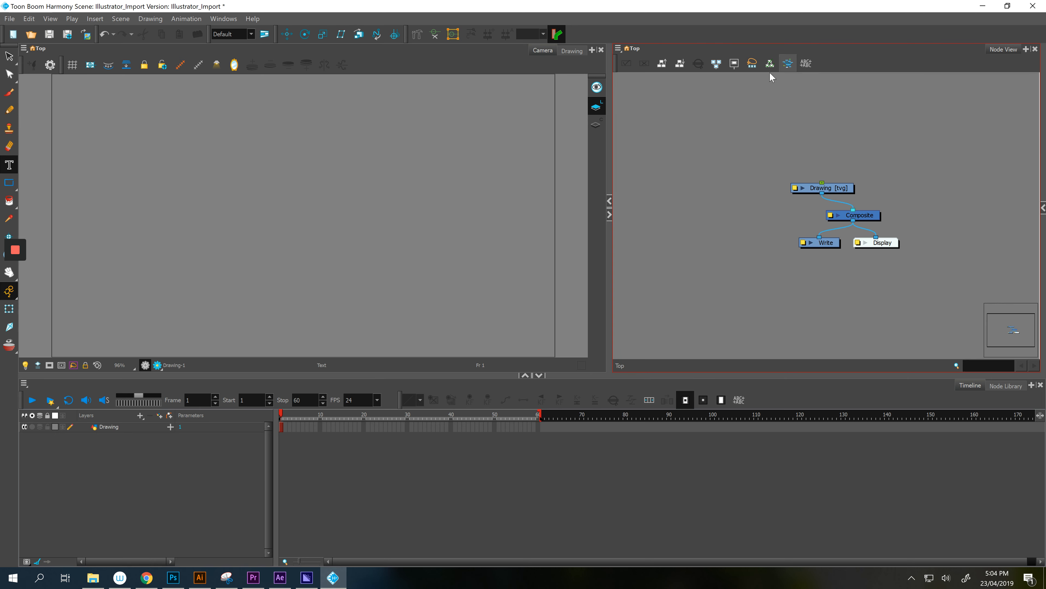
left_click(1043, 209)
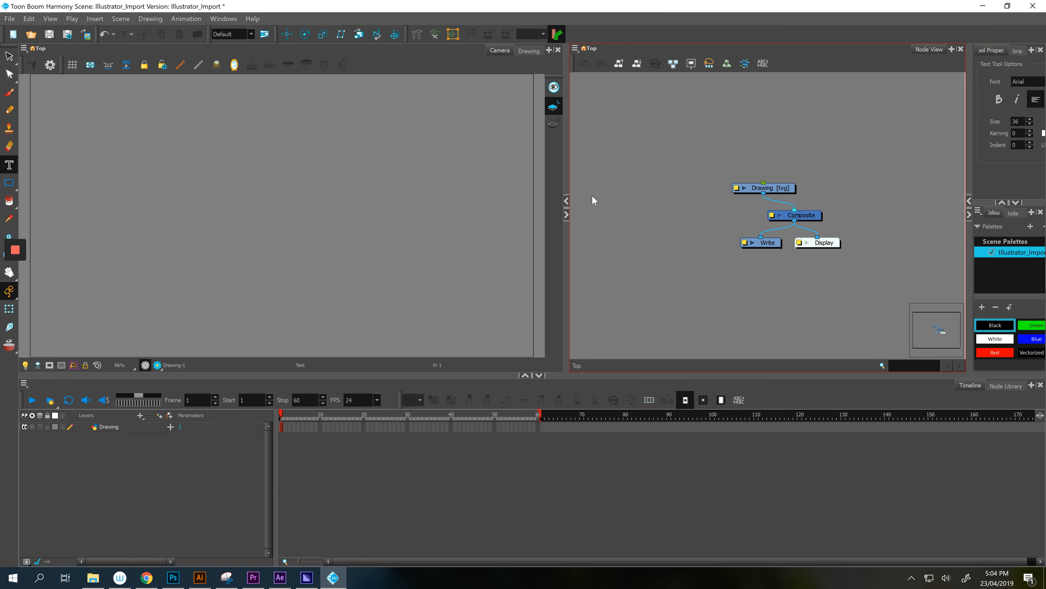
left_click(567, 215)
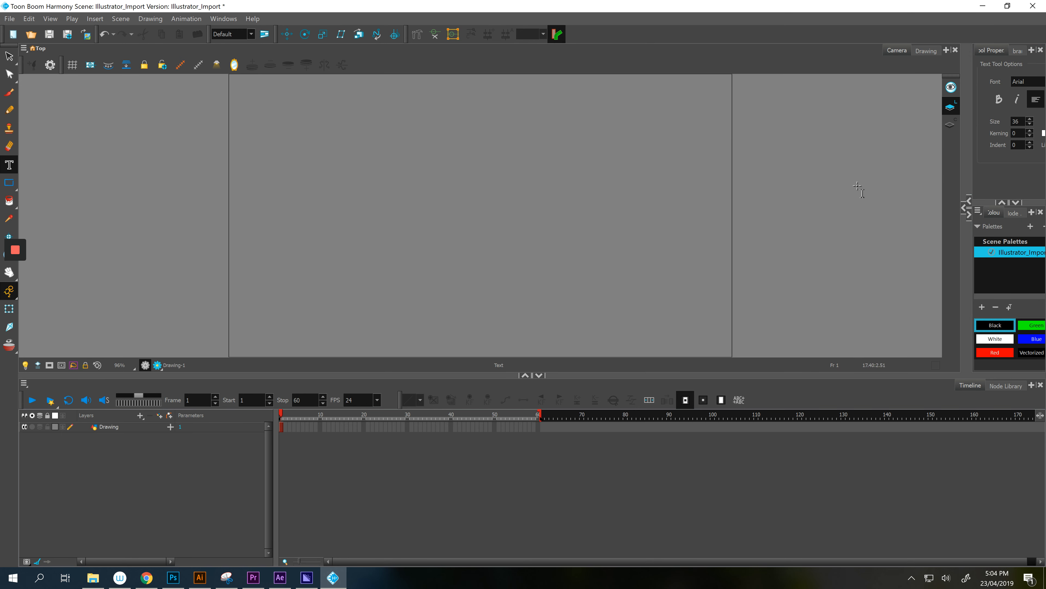
left_click_drag(965, 199, 803, 209)
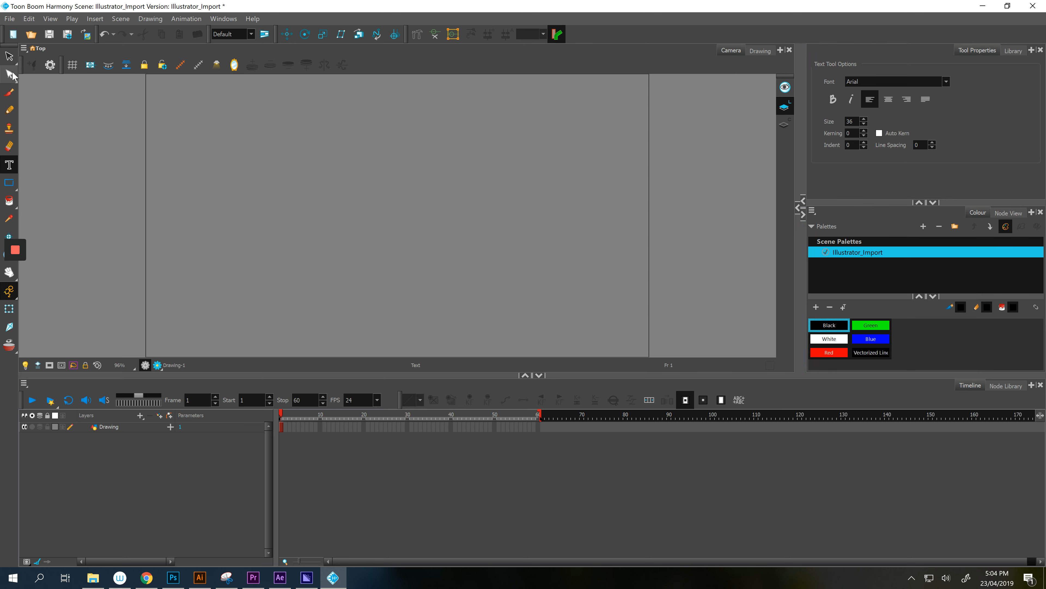
key("alt+s")
scroll(194, 188, "down", 1)
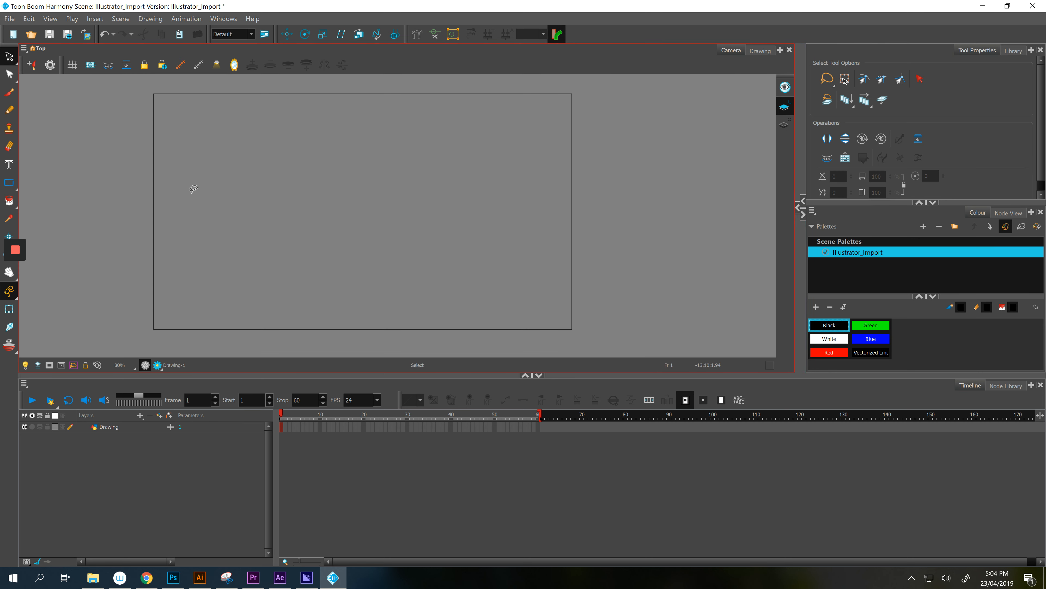
- Open Import Images and pick every PNG in the 1x folder, Beard.png to Tuft 02.png
left_click(9, 18)
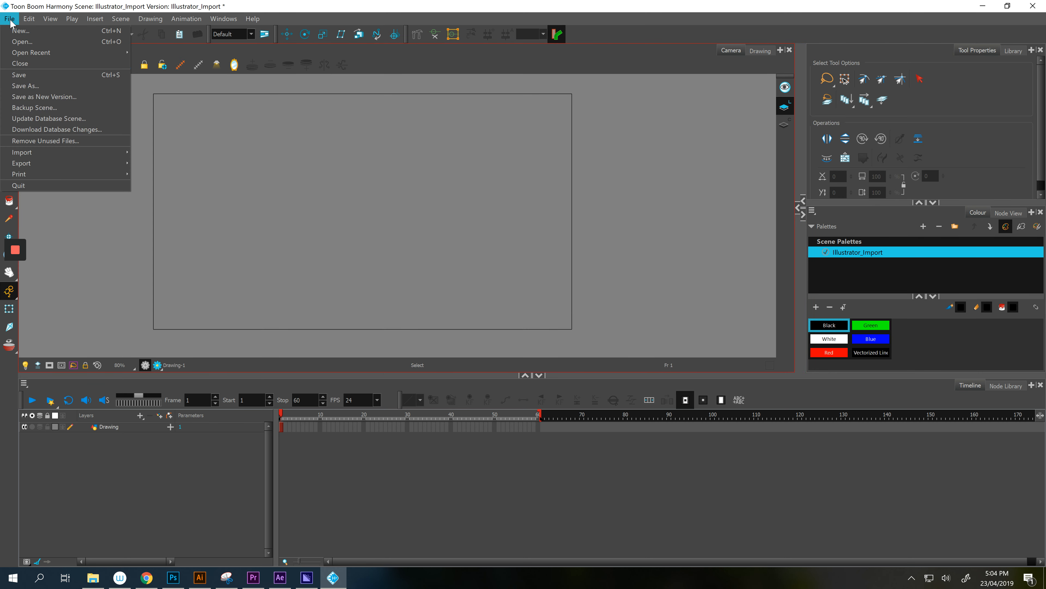
mouse_move(17, 152)
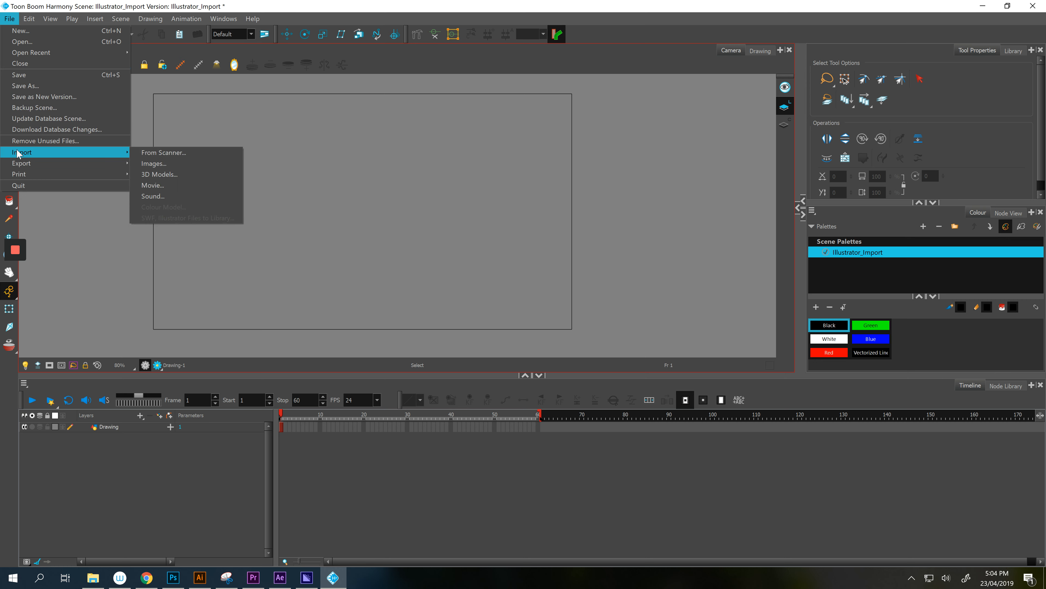
left_click(153, 164)
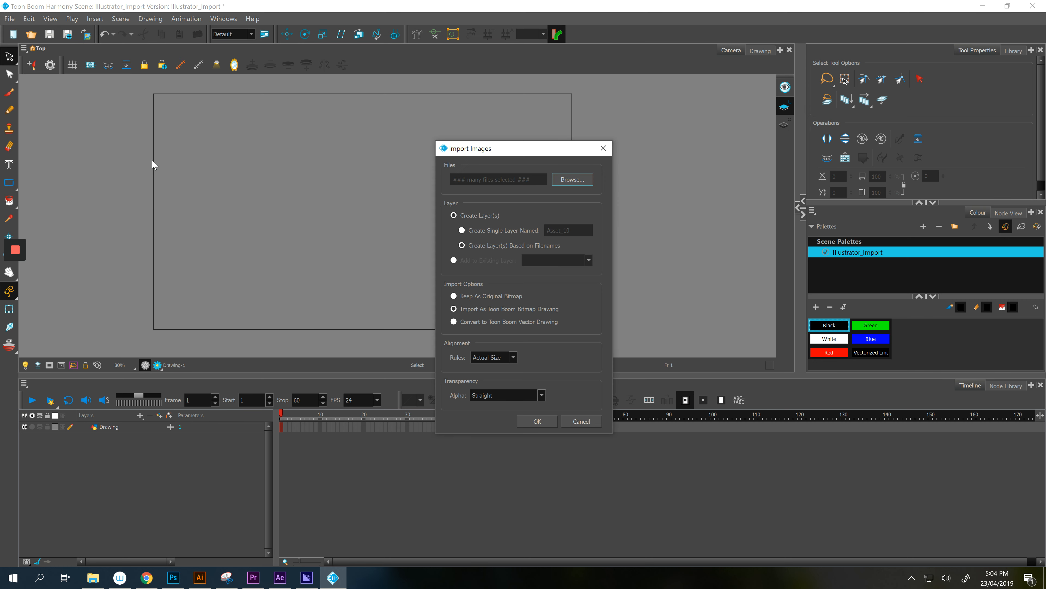
left_click(584, 184)
left_click(565, 247)
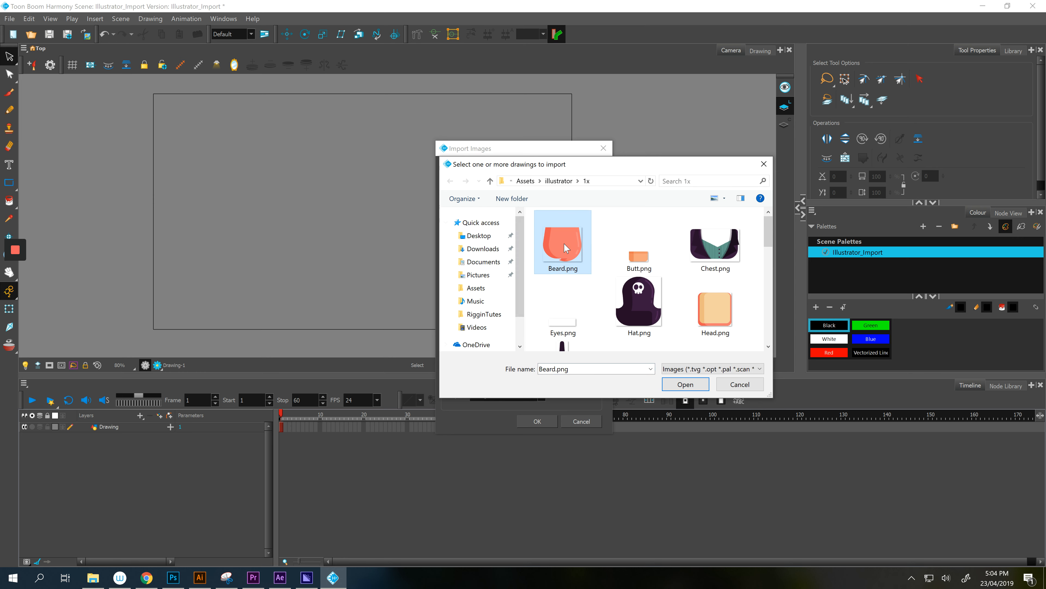
scroll(566, 247, "down", 10)
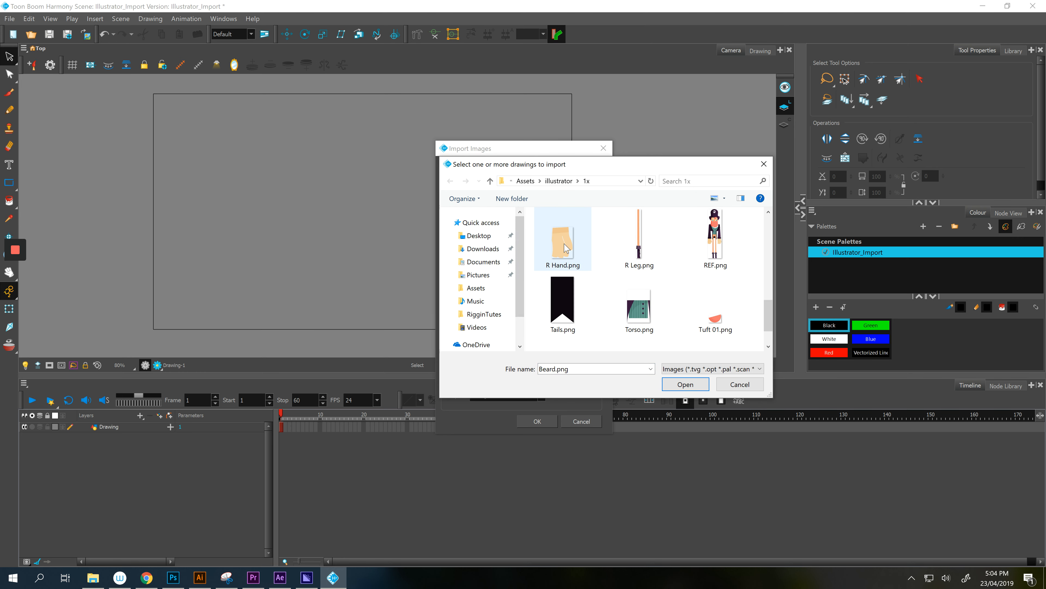
scroll(669, 303, "up", 10)
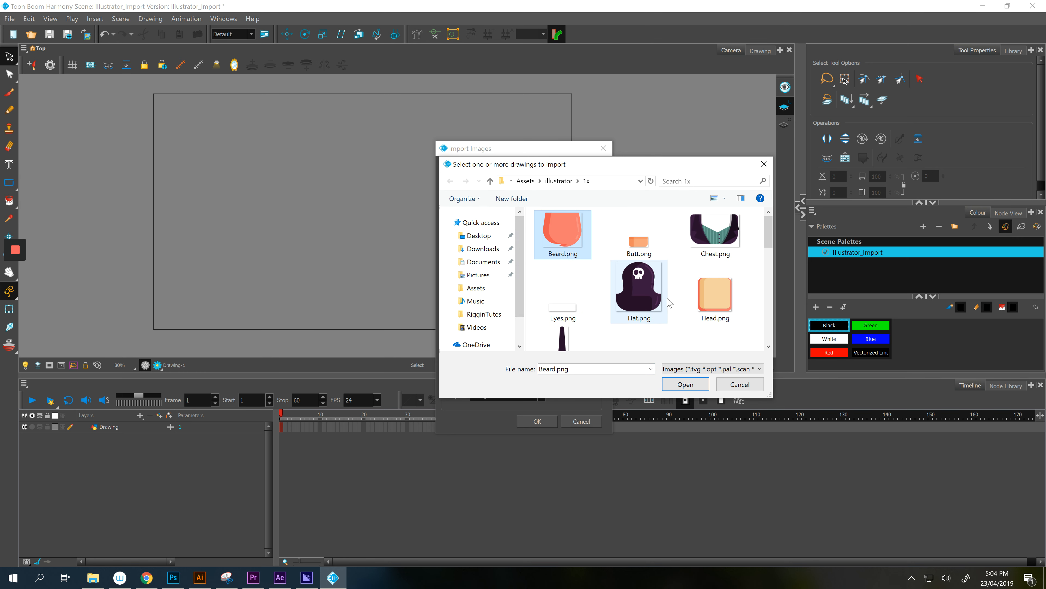
key("ctrl+a")
scroll(670, 303, "down", 10)
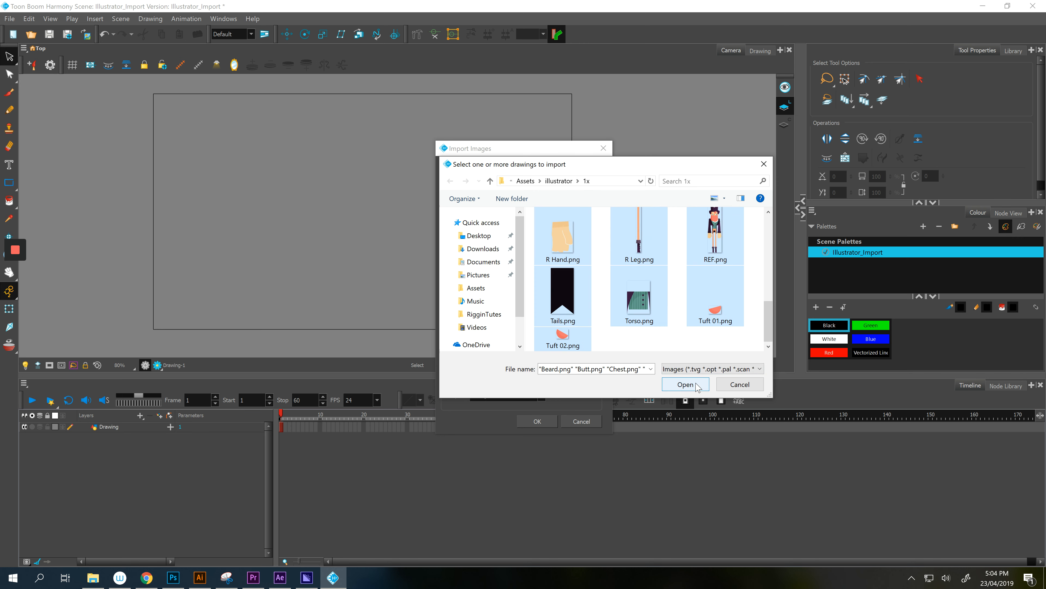
left_click(685, 384)
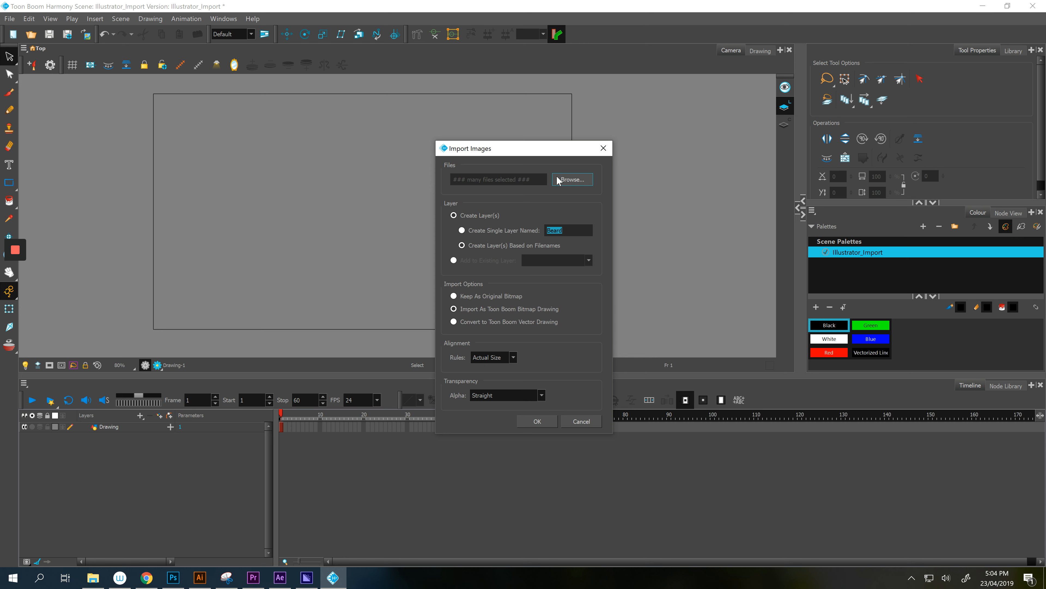
- Import with Create Layer(s) Based on Filenames, Toon Boom Bitmap Drawing, and Actual Size alignment
left_click(454, 215)
left_click(478, 233)
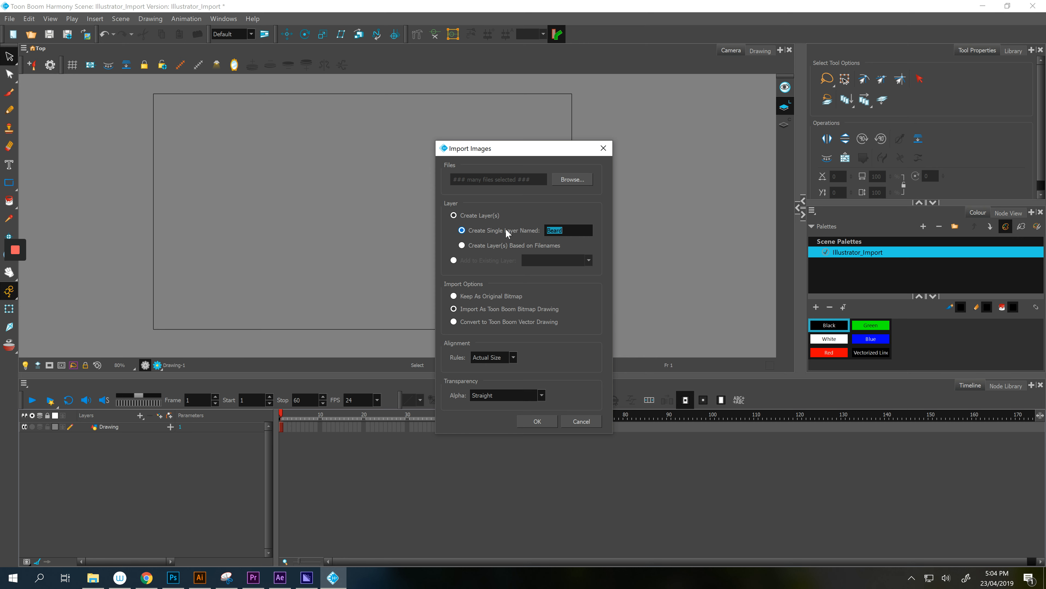
left_click(488, 244)
left_click(493, 295)
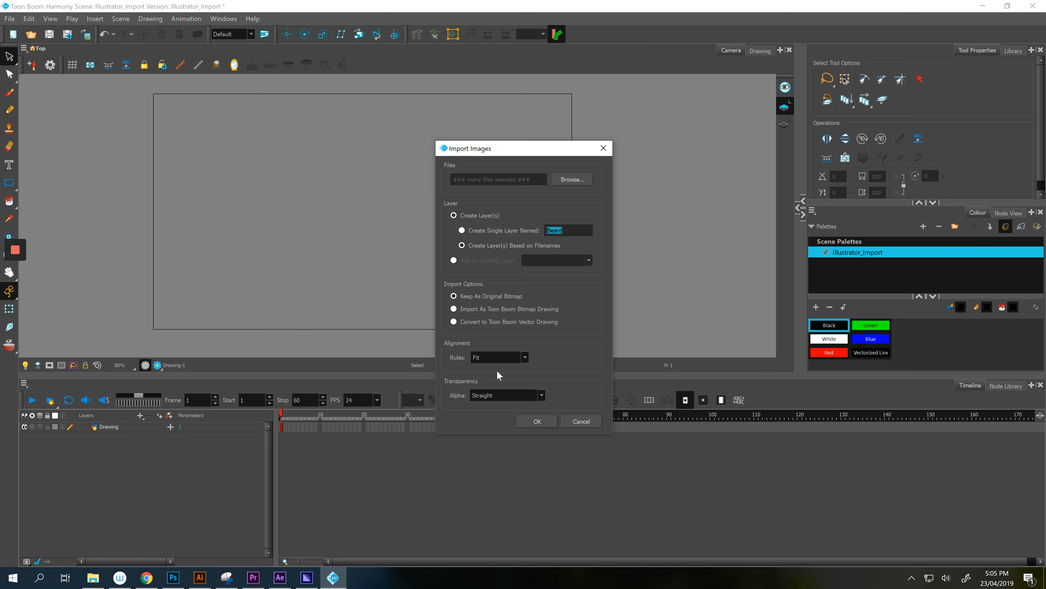
left_click(507, 356)
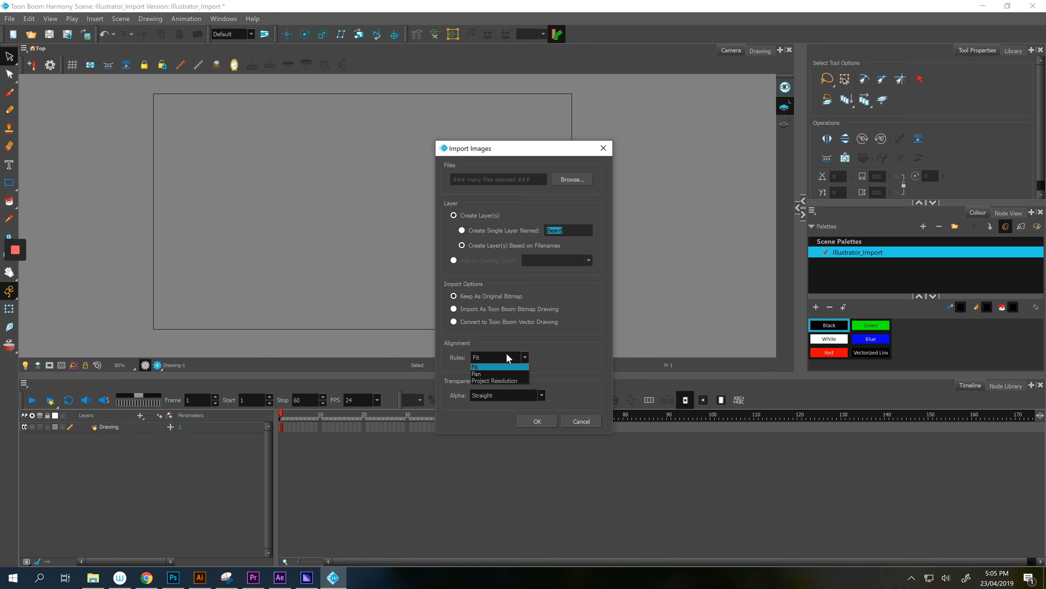
left_click(505, 311)
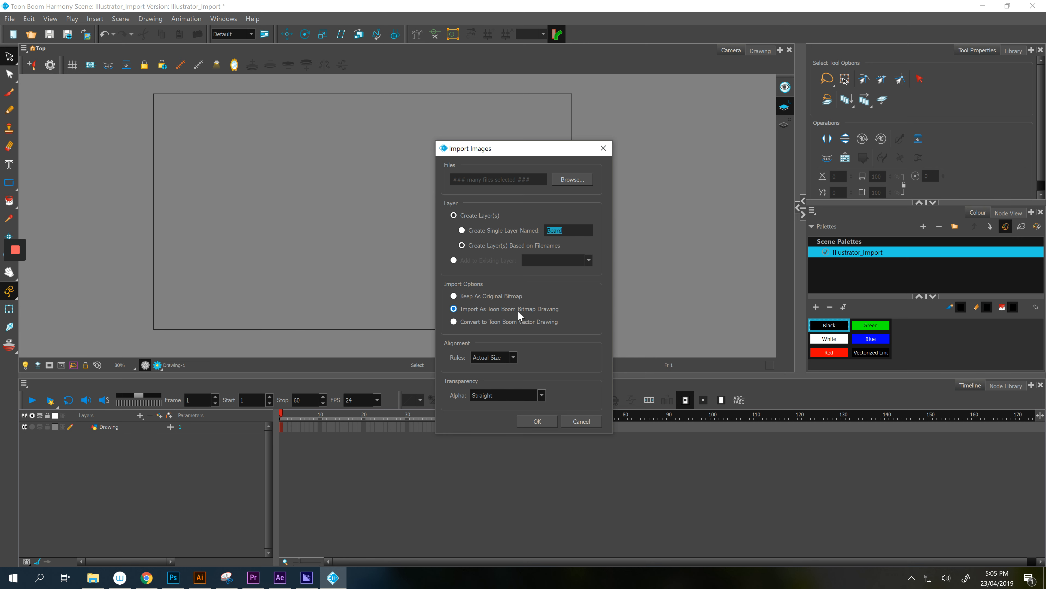
left_click(513, 357)
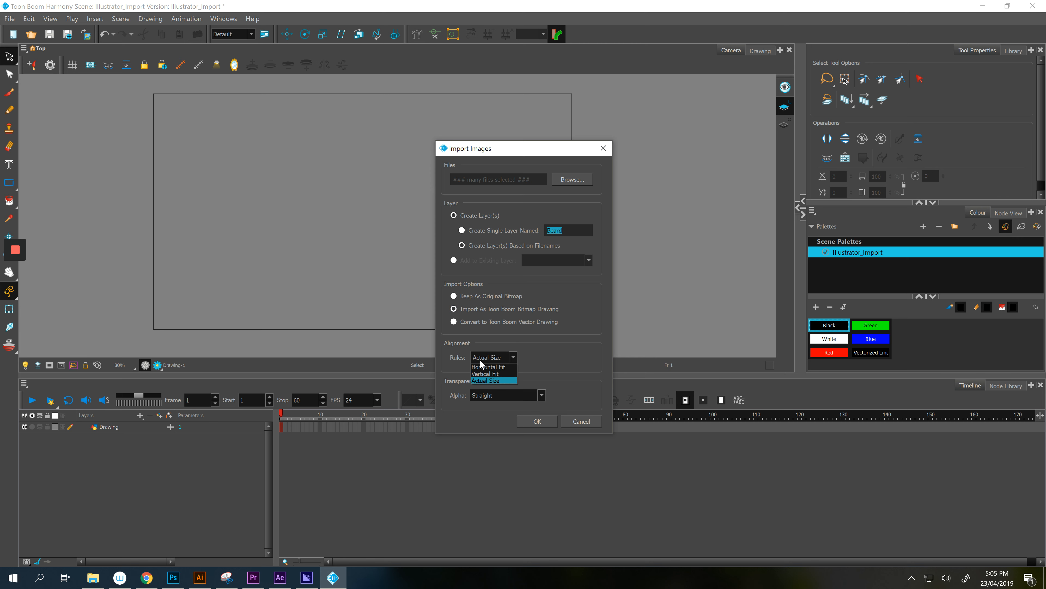
left_click(481, 306)
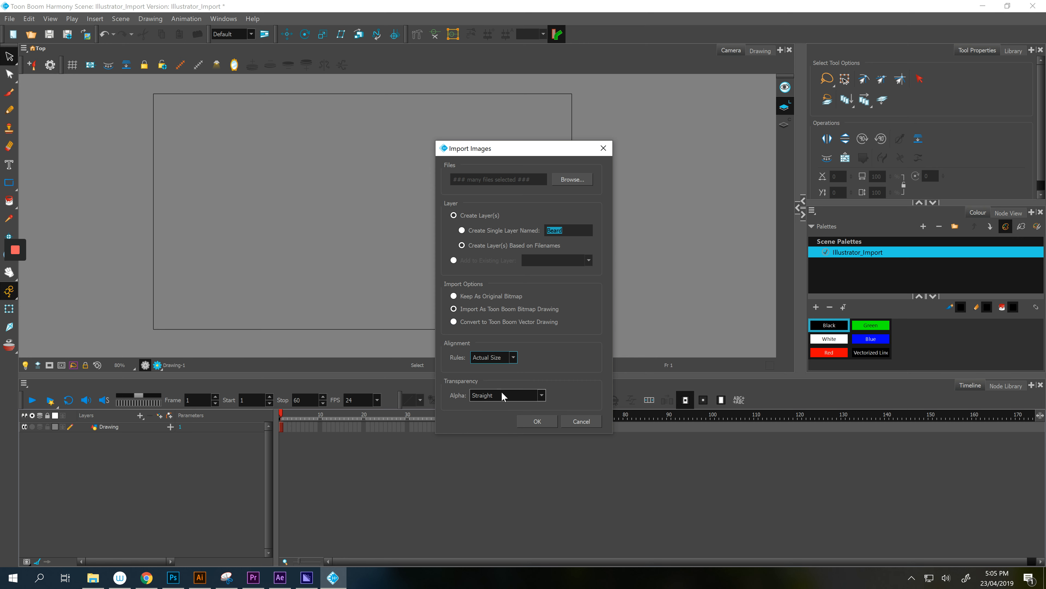
left_click(536, 421)
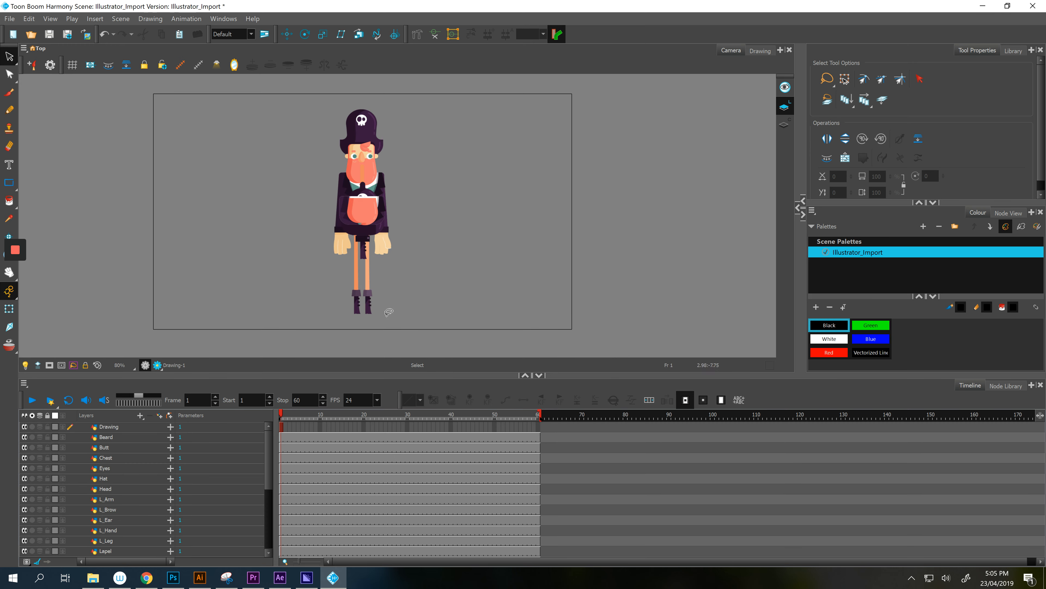
- Select the L_Arm layer in the Layers list and switch to the Transform tool
scroll(90, 476, "down", 3)
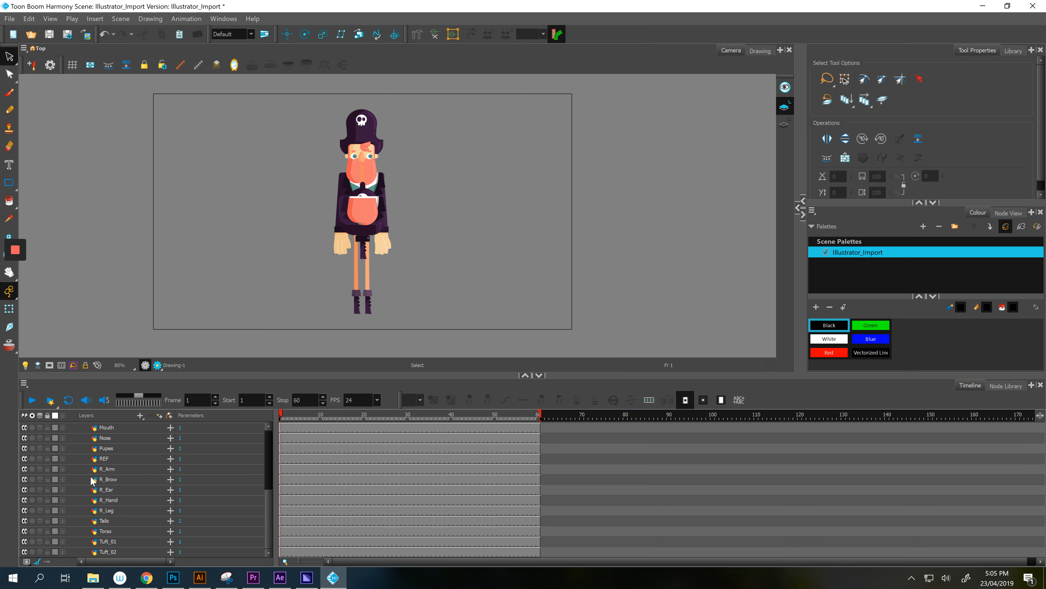
scroll(90, 476, "up", 1)
left_click(113, 465)
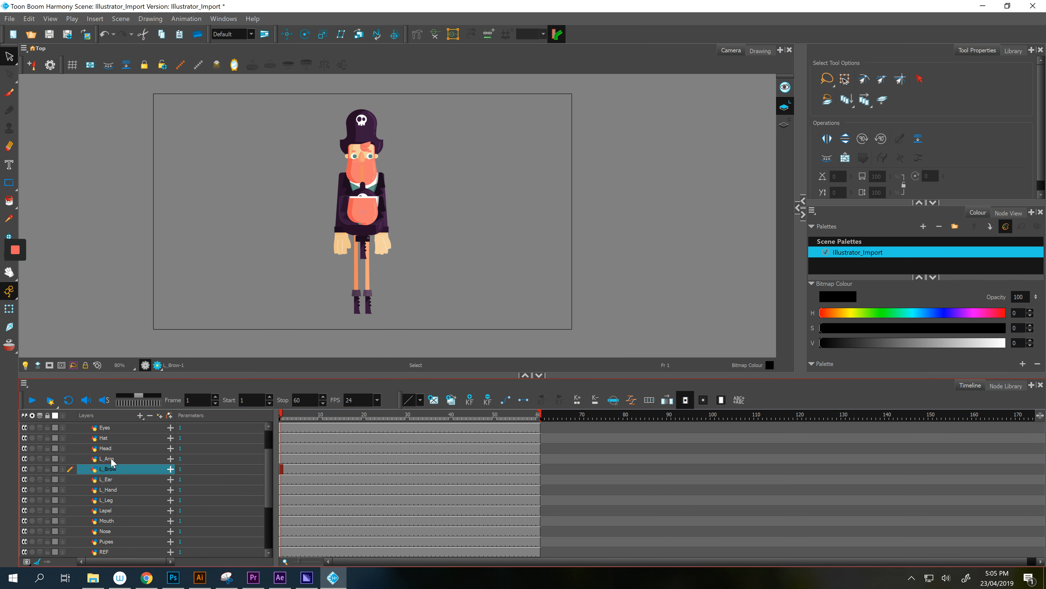
left_click(108, 459)
scroll(319, 152, "up", 2)
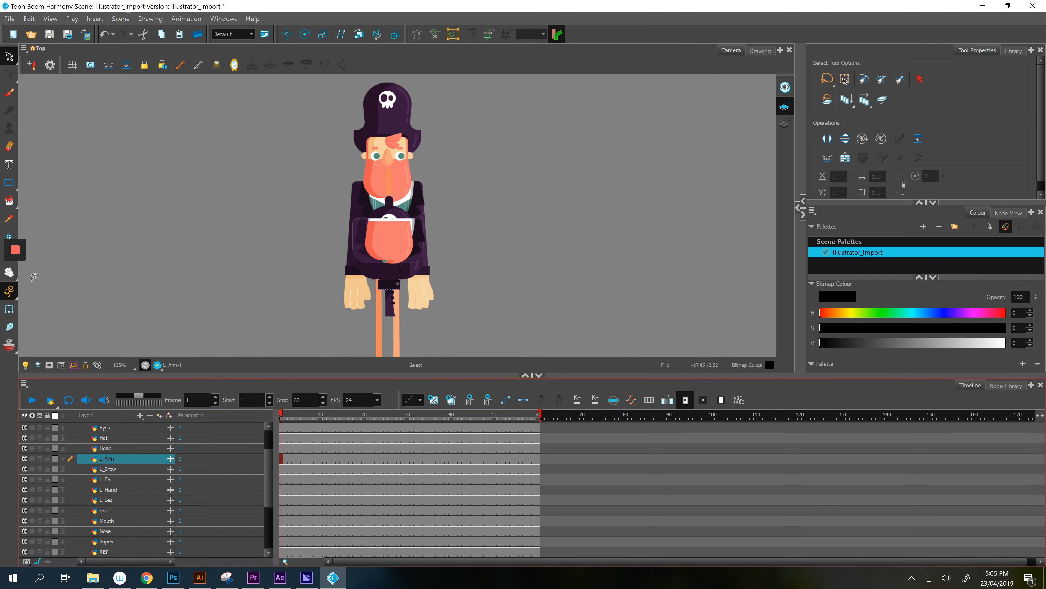
mouse_move(13, 311)
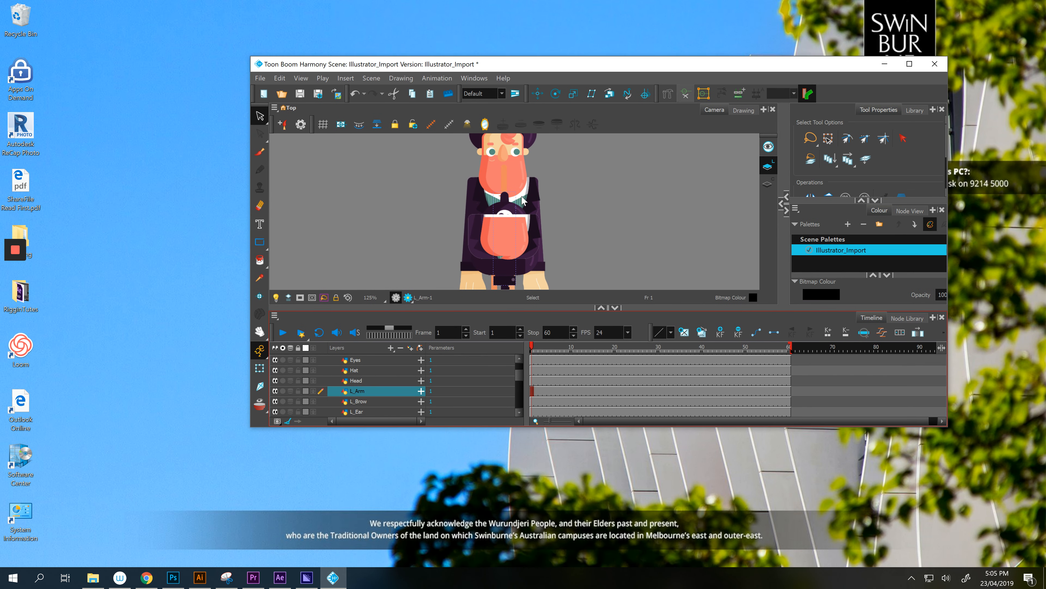
left_click(260, 369)
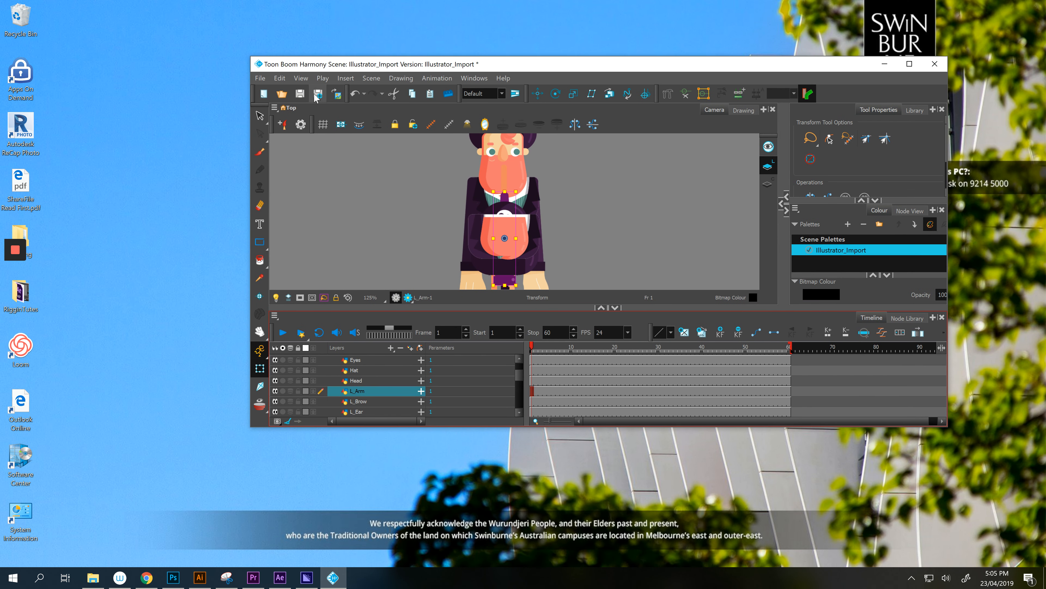
- Test squashing and moving the L_Arm drawing, undoing each change
left_click(910, 64)
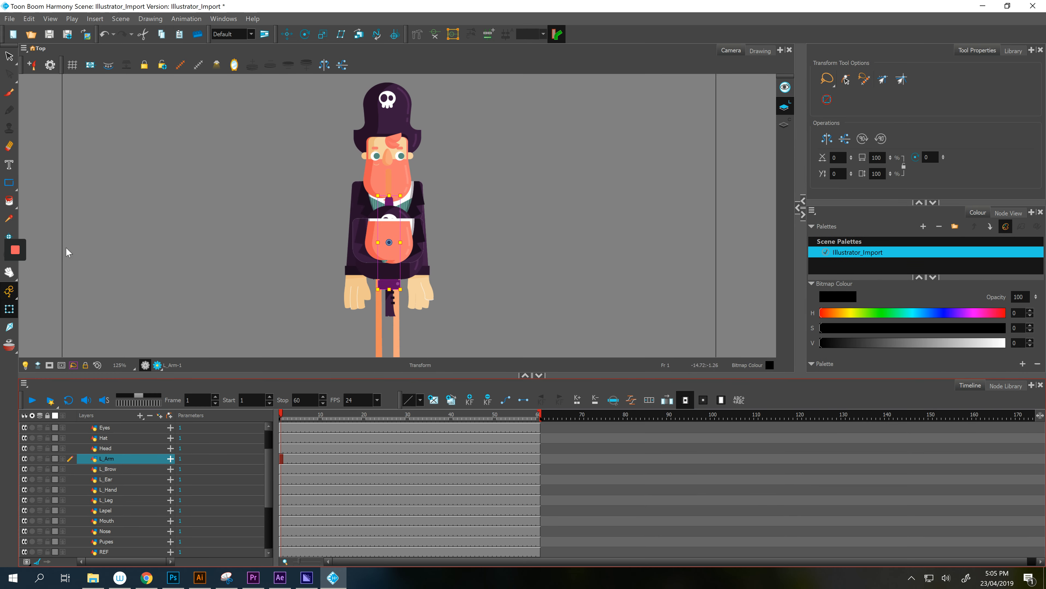
mouse_move(16, 250)
left_click_drag(389, 290, 517, 275)
key("ctrl+z")
left_click_drag(393, 284, 529, 253)
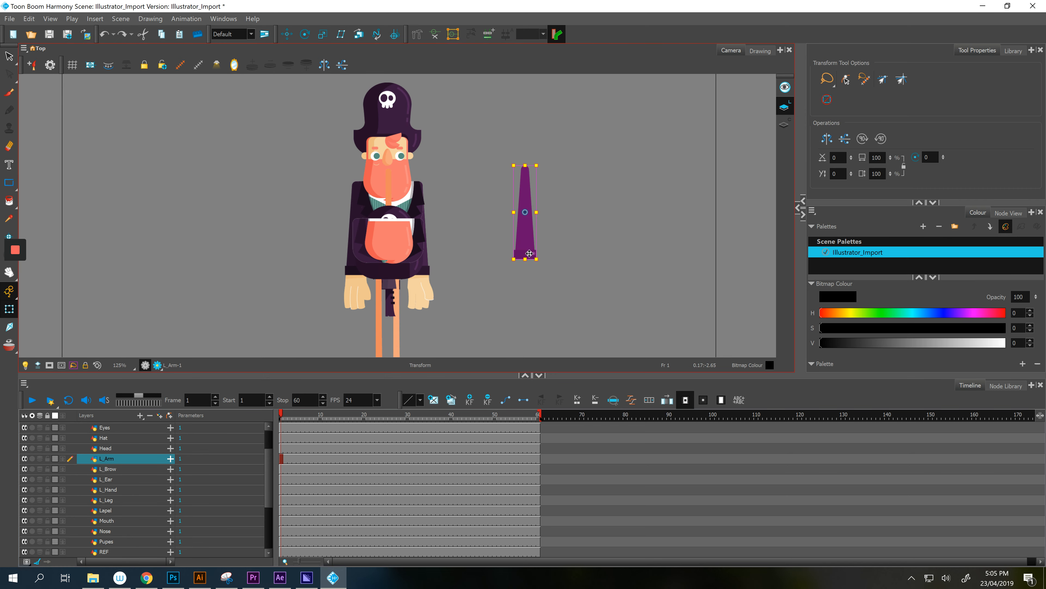
key("ctrl+z")
- Lock the REF layer and drag the Pupes drawing up into the whites of the eyes
left_click(398, 124)
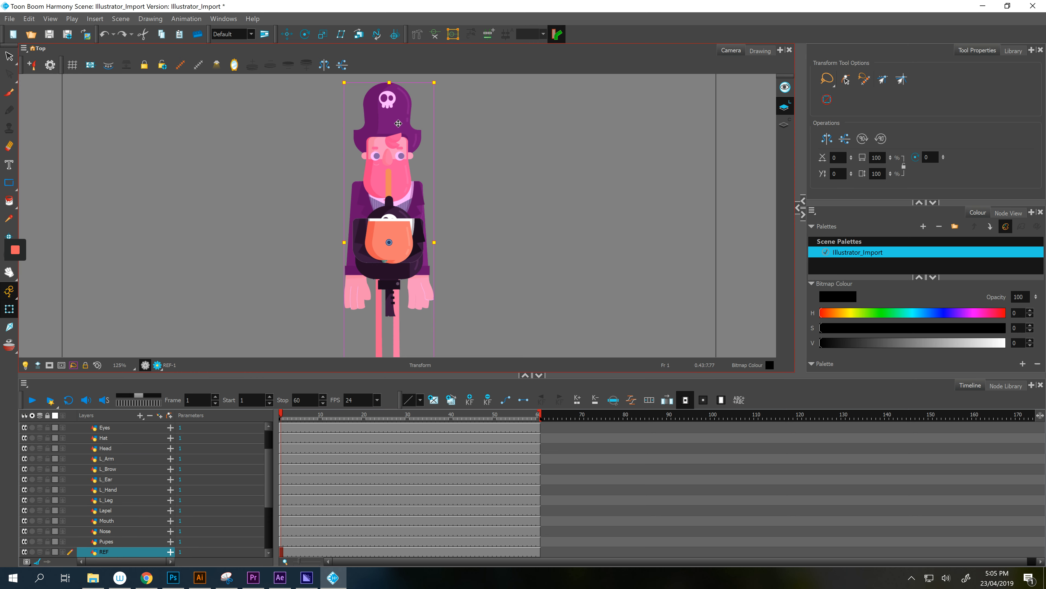
left_click(48, 552)
left_click(106, 541)
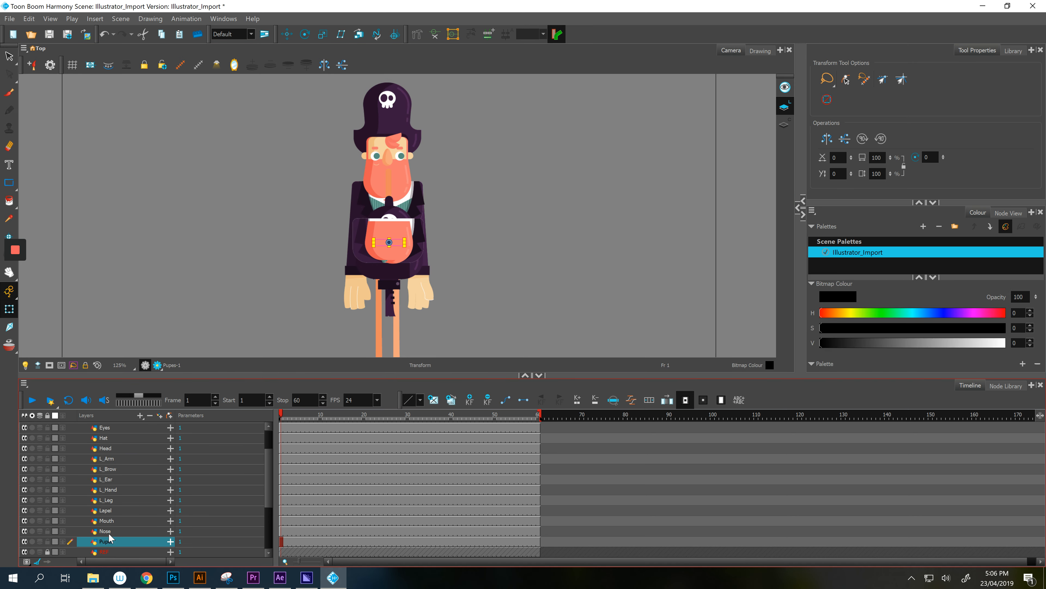
left_click_drag(396, 243, 399, 165)
scroll(385, 143, "up", 6)
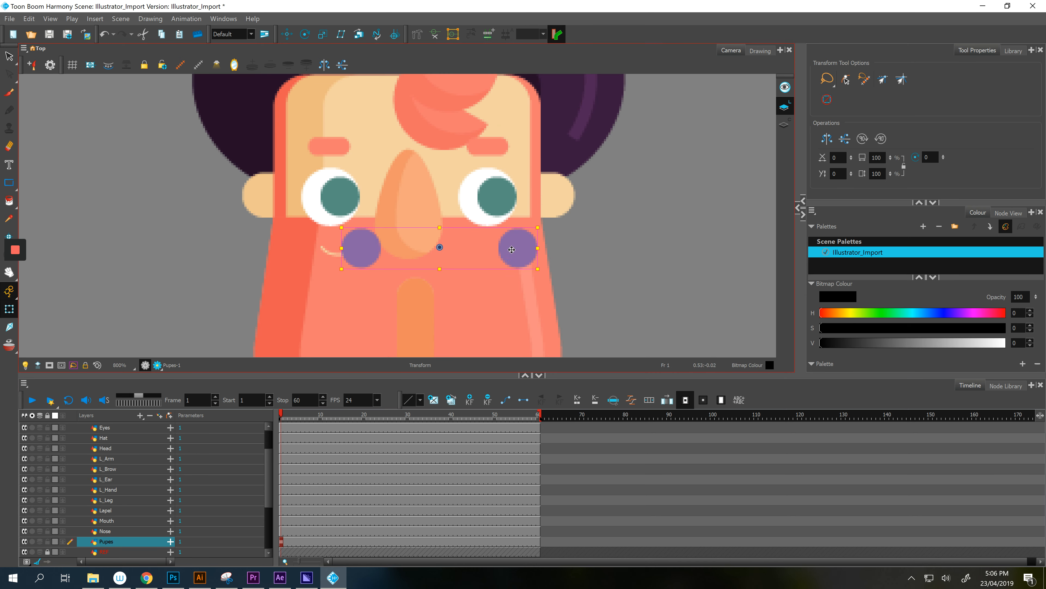
left_click_drag(515, 247, 492, 200)
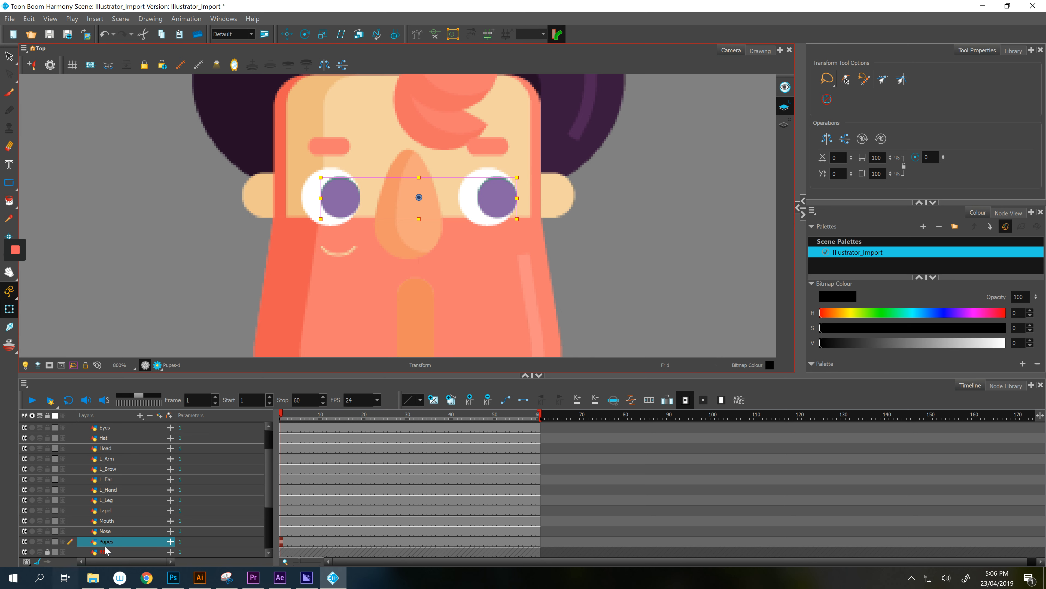
- Bring the lower body into view and select the pink Beard drawing
left_click(113, 535)
scroll(364, 311, "down", 2)
key("space")
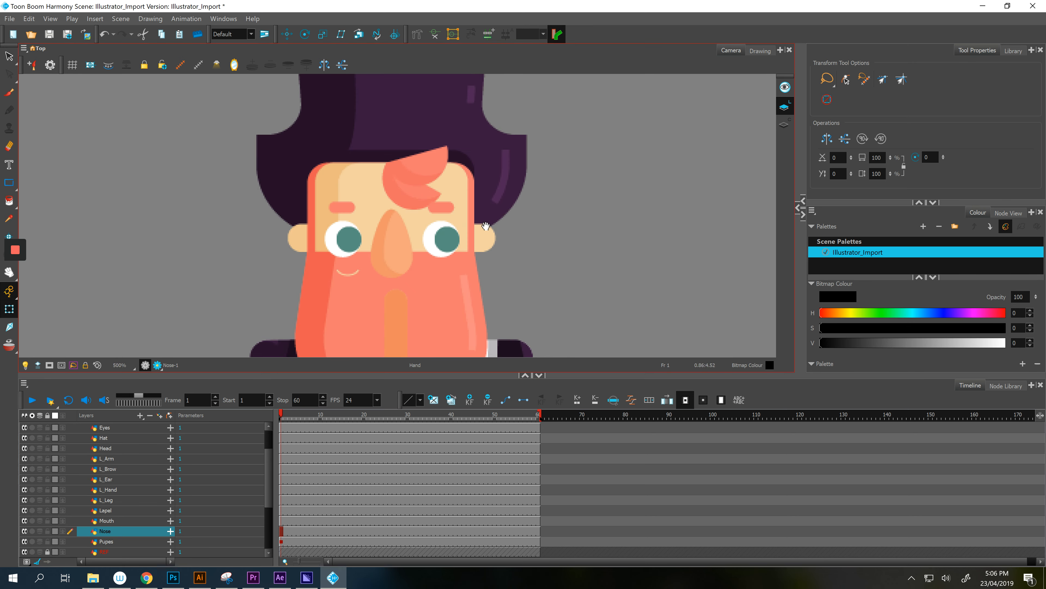
left_click_drag(484, 252, 543, 49)
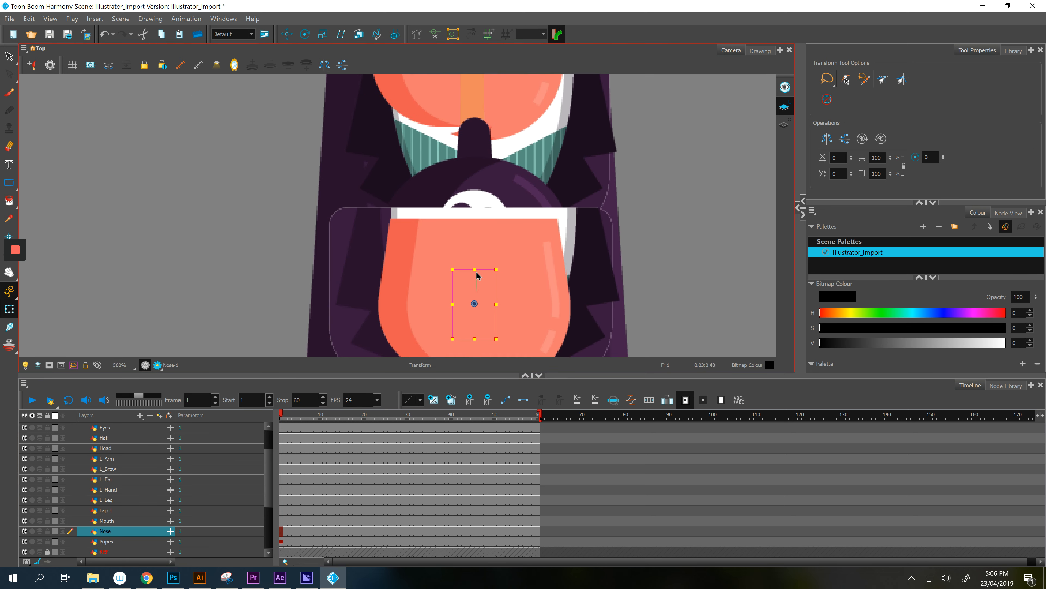
left_click_drag(479, 276, 537, 265)
left_click(696, 232)
scroll(659, 257, "down", 1)
left_click(552, 290)
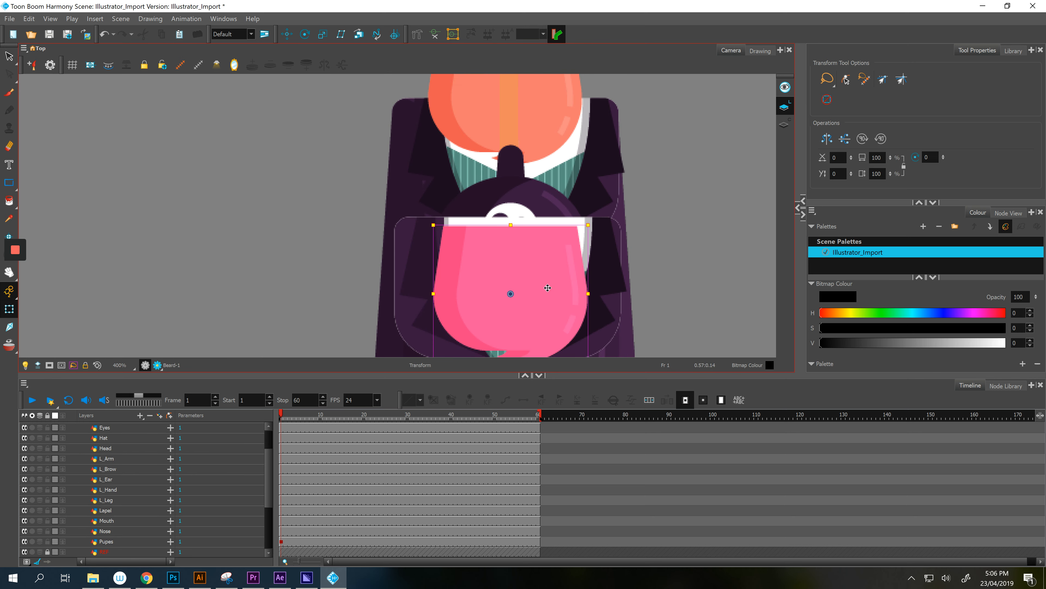
scroll(130, 481, "up", 1)
scroll(128, 480, "up", 1)
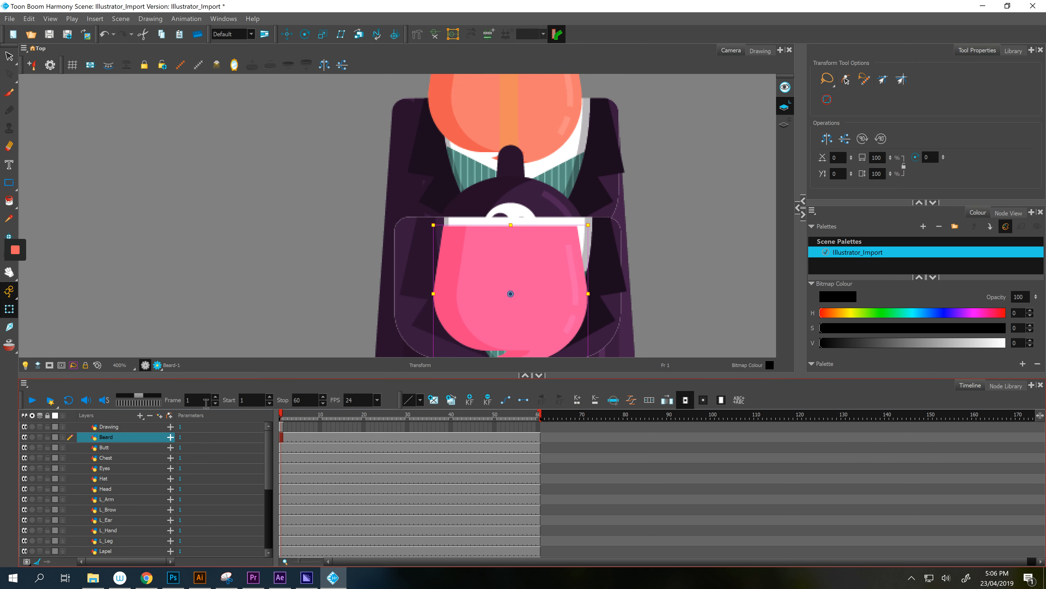
- Move the beard up onto the face and hide the Beard layer
left_click_drag(554, 295, 536, 242)
key("space")
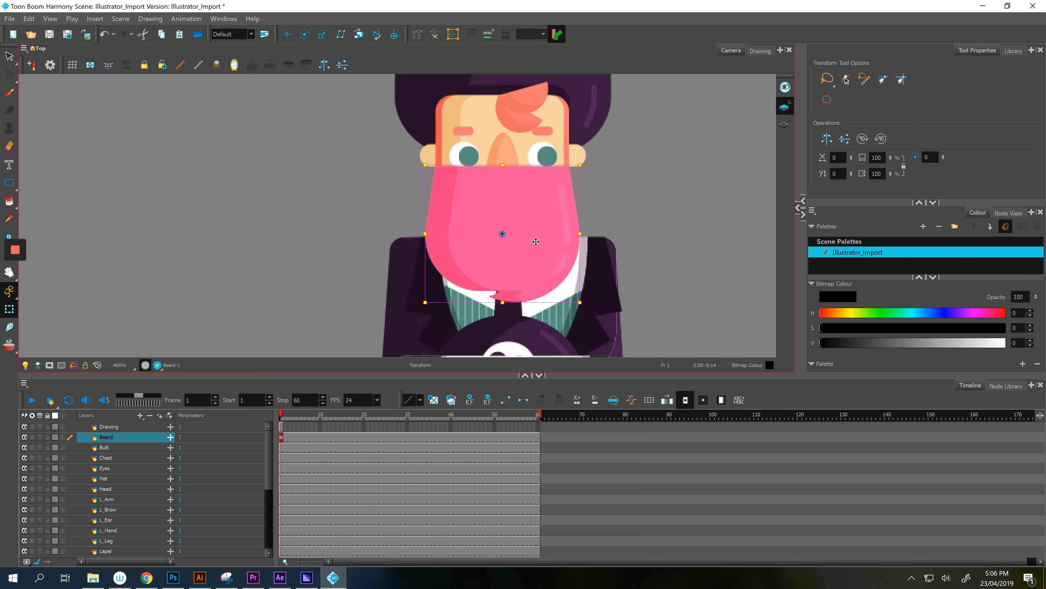
left_click(25, 438)
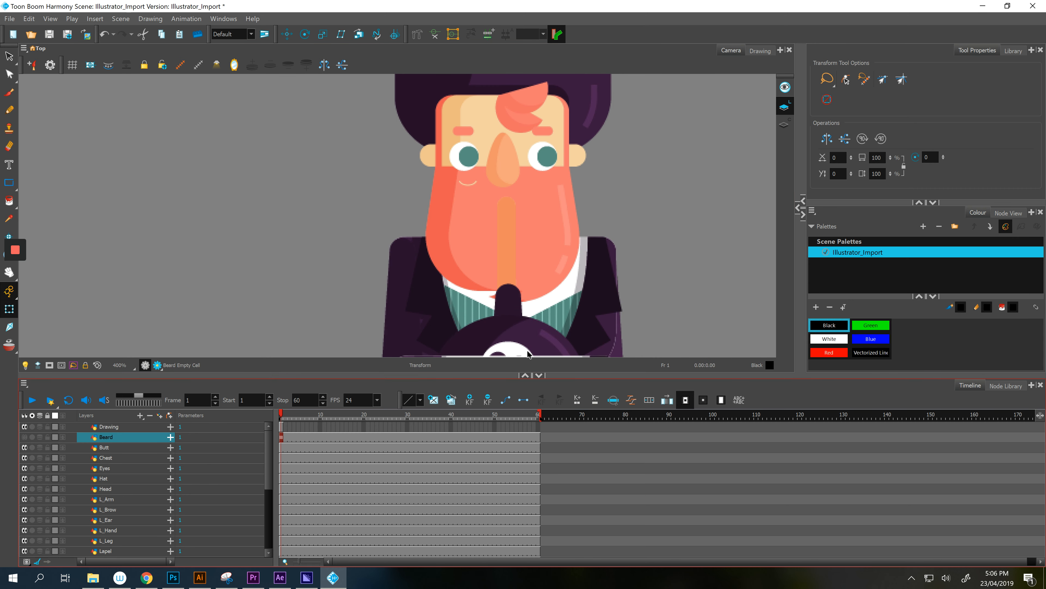
- Move the Chest drawing up under the head and hide the Chest layer
left_click(110, 449)
key("space")
mouse_move(529, 336)
left_mouse_down()
mouse_move(535, 234)
mouse_move(539, 338)
mouse_move(531, 320)
left_mouse_up()
scroll(682, 312, "down", 1)
key("space")
left_click_drag(664, 333, 646, 316)
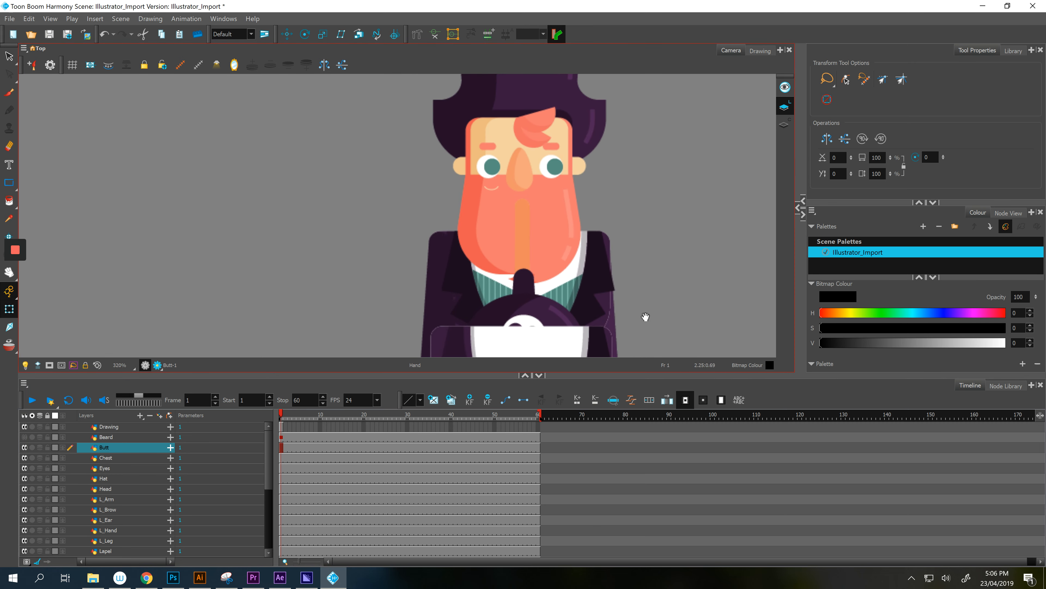
left_click(121, 459)
left_click_drag(599, 348, 599, 251)
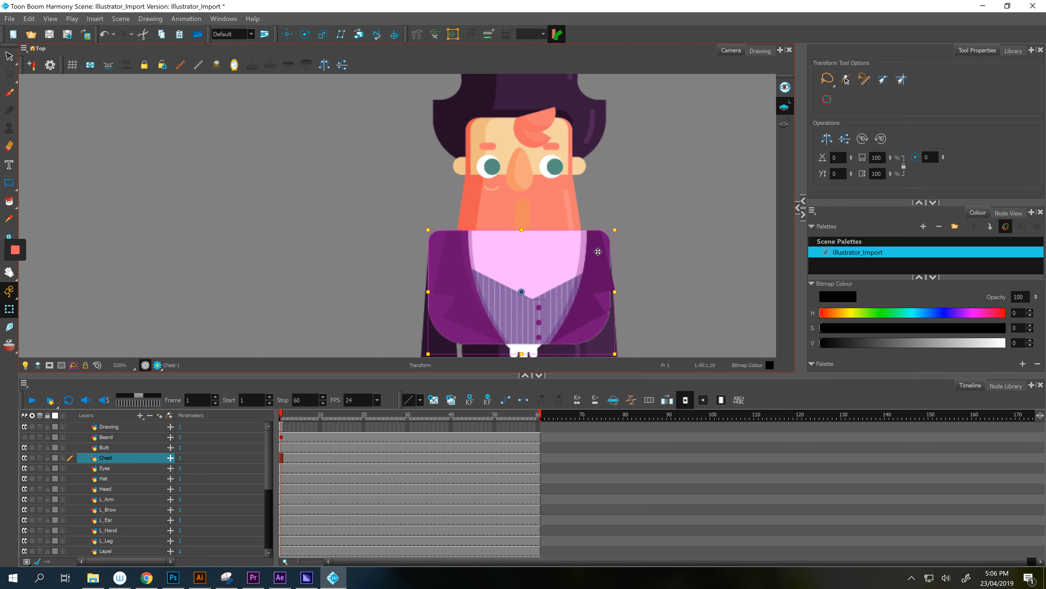
left_click(25, 457)
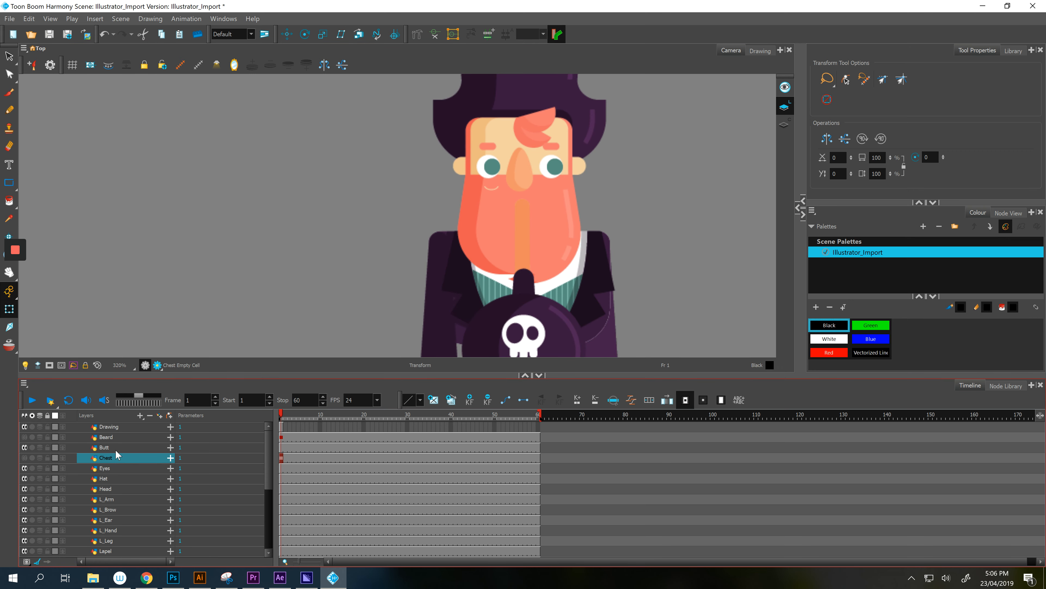
- Move the purple Hat onto the reference hat and hide the Hat layer
left_click(116, 450)
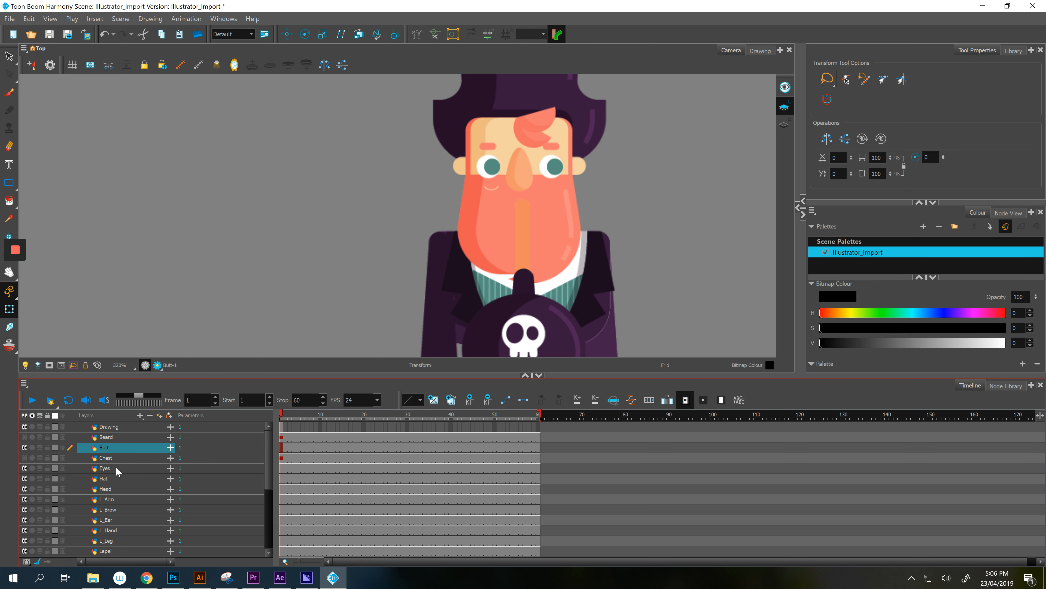
left_click(568, 336)
left_click_drag(558, 343, 560, 119)
key("space")
left_click_drag(590, 261, 598, 375)
left_click_drag(577, 313, 569, 222)
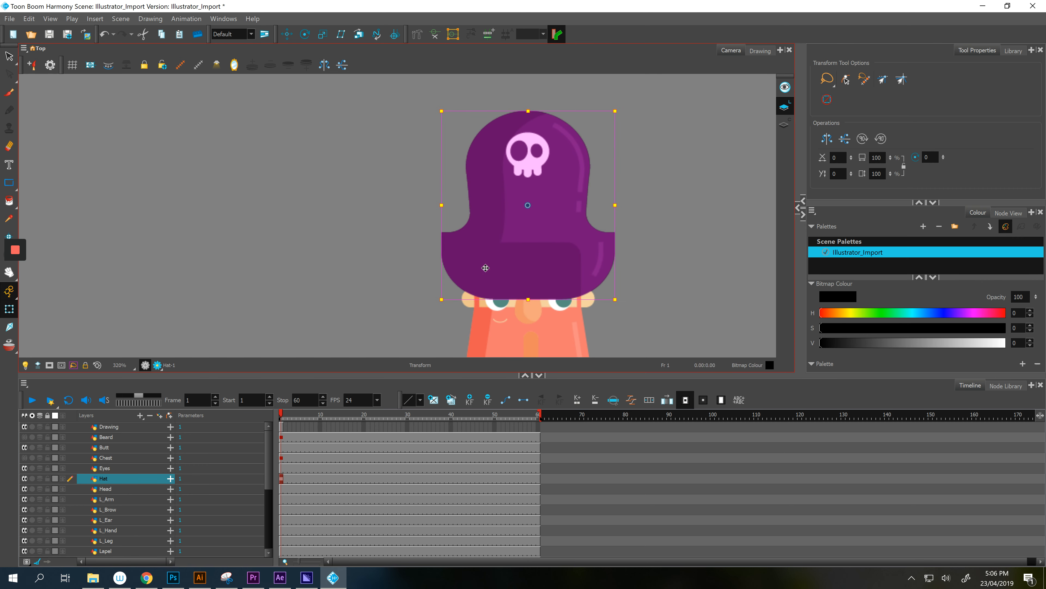
left_click(24, 478)
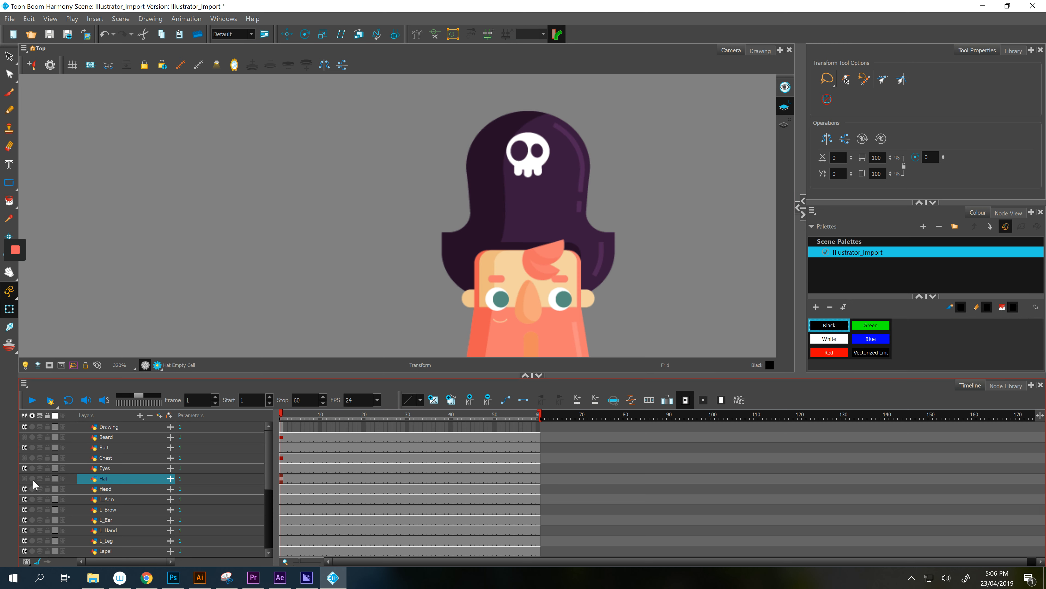
- Fit the Head drawing over the reference face and hide the Head layer
left_click(108, 490)
left_click_drag(518, 196, 507, 152)
scroll(531, 234, "down", 1)
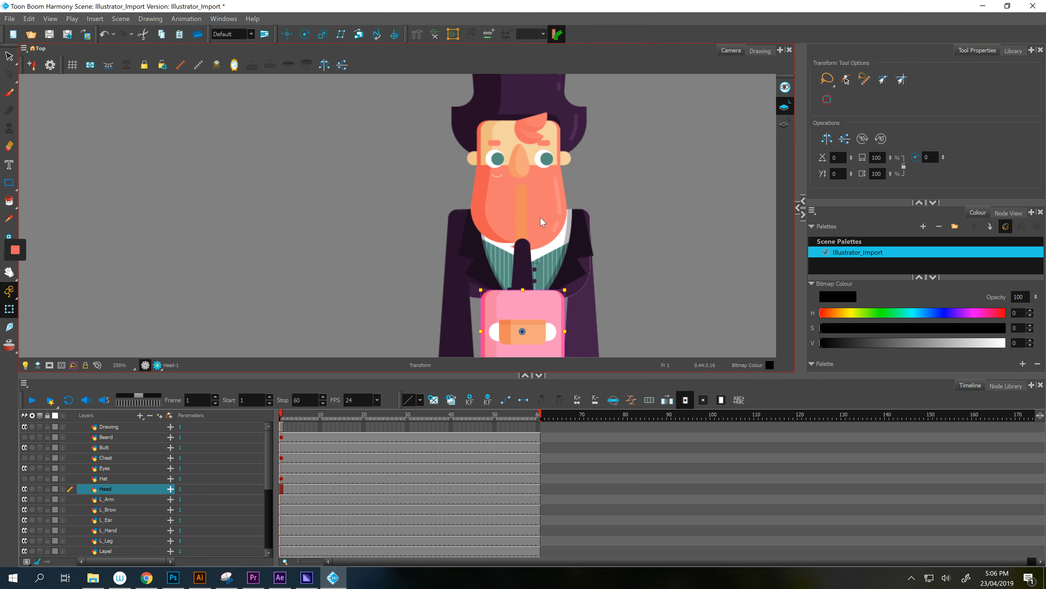
left_click_drag(540, 301, 538, 130)
scroll(496, 108, "up", 2)
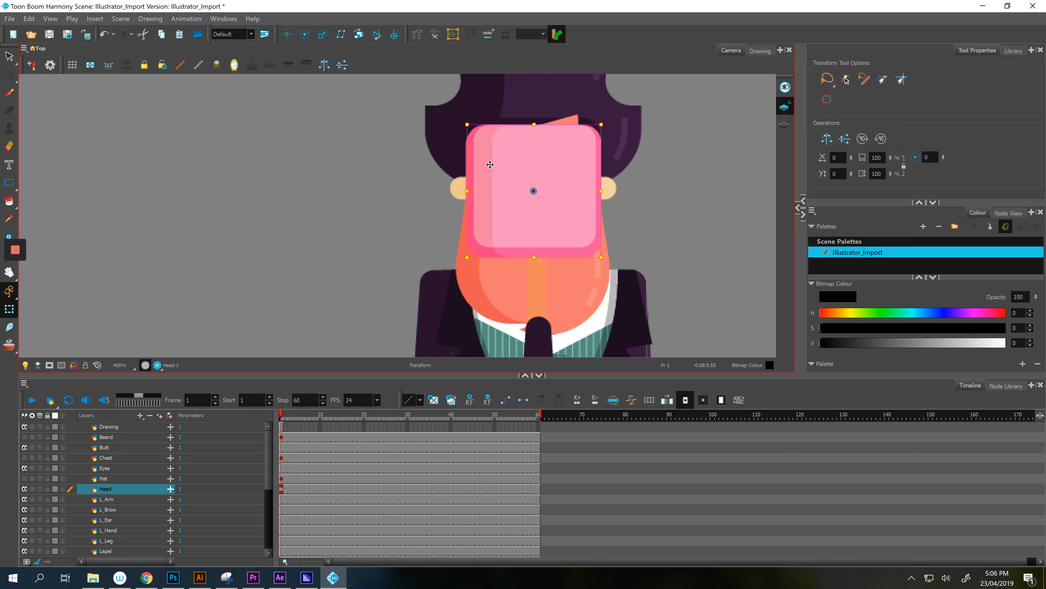
left_click_drag(488, 165, 487, 166)
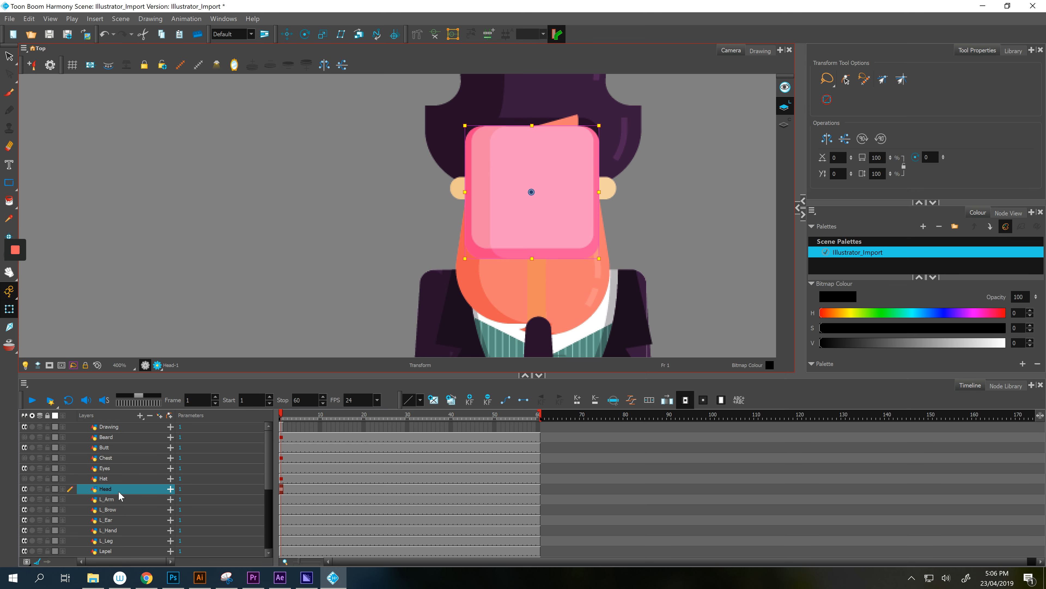
left_click(29, 489)
- Line up the L_Leg drawing with the reference leg
left_click(534, 314)
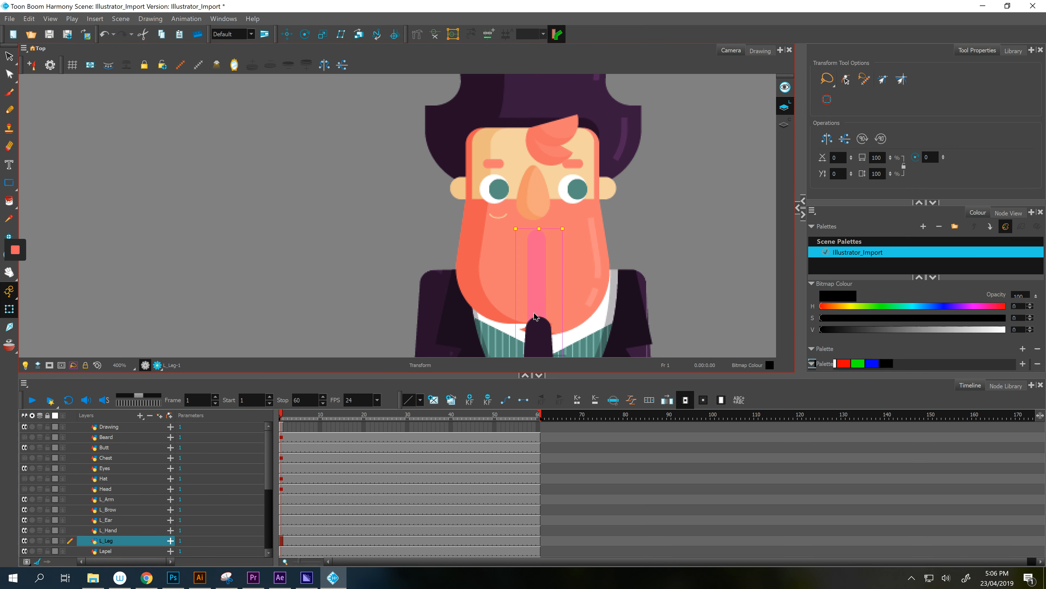
scroll(585, 284, "down", 2)
left_click_drag(652, 293, 650, 204)
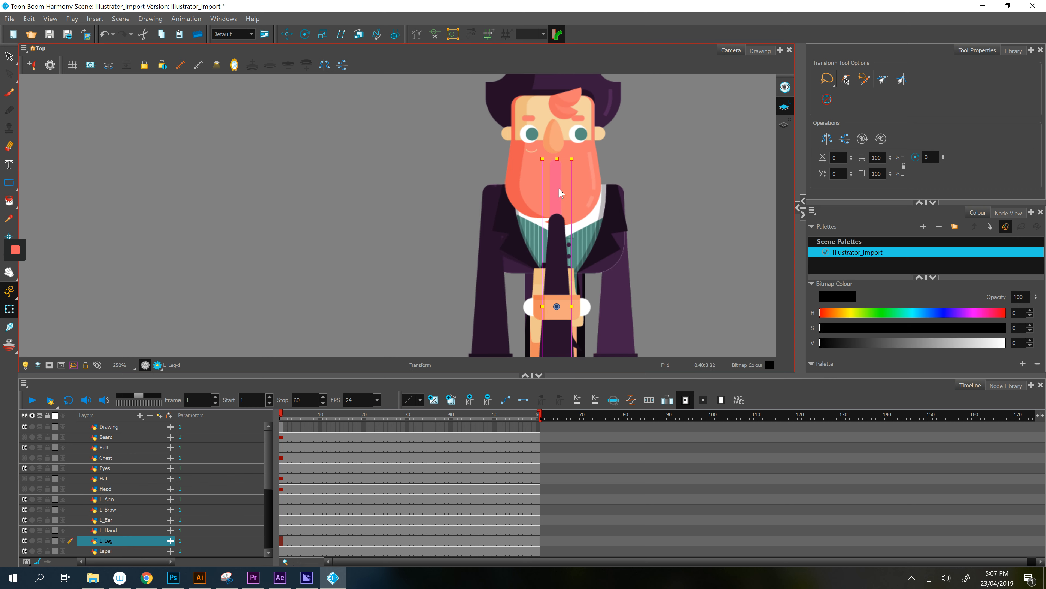
left_click_drag(552, 187, 673, 223)
left_click_drag(664, 272, 658, 111)
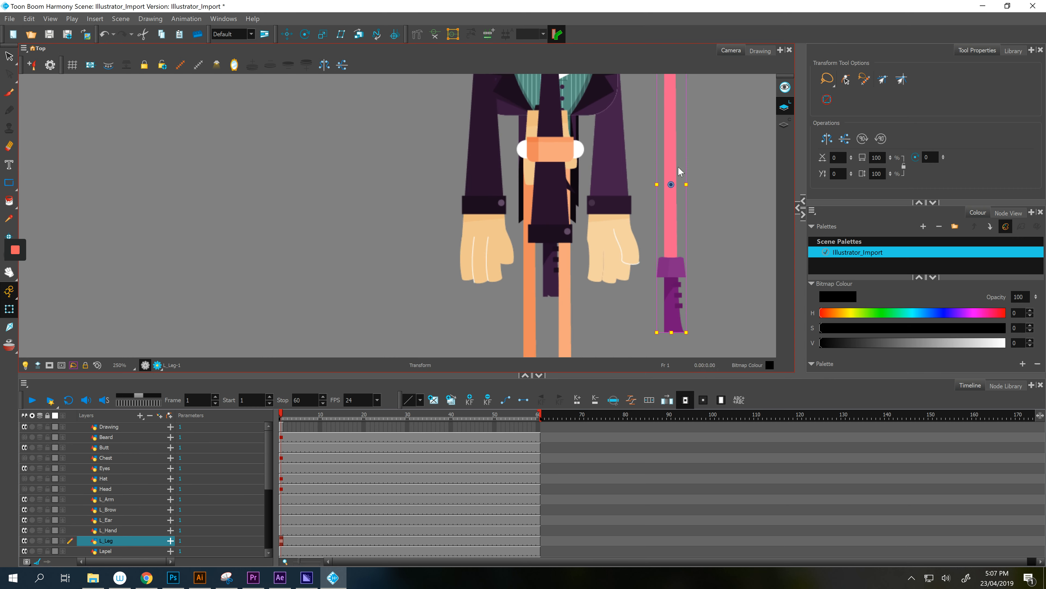
mouse_move(699, 247)
left_mouse_down()
mouse_move(696, 167)
mouse_move(594, 291)
mouse_move(665, 199)
left_mouse_up()
left_click(678, 307)
left_click(608, 286)
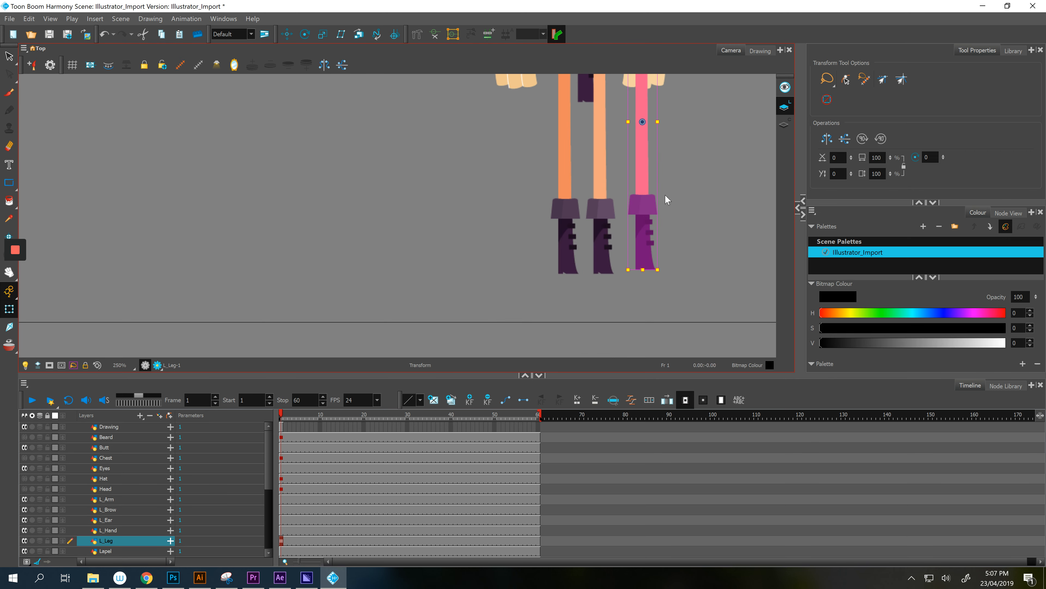
left_click_drag(648, 244, 576, 246)
left_click(540, 256)
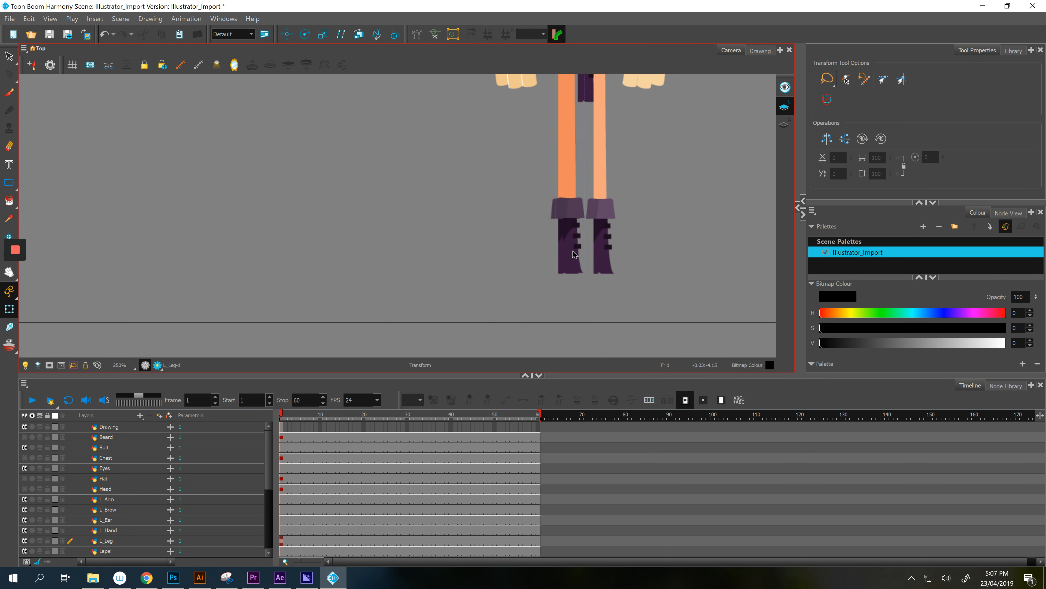
left_click(574, 254)
key("ctrl+z")
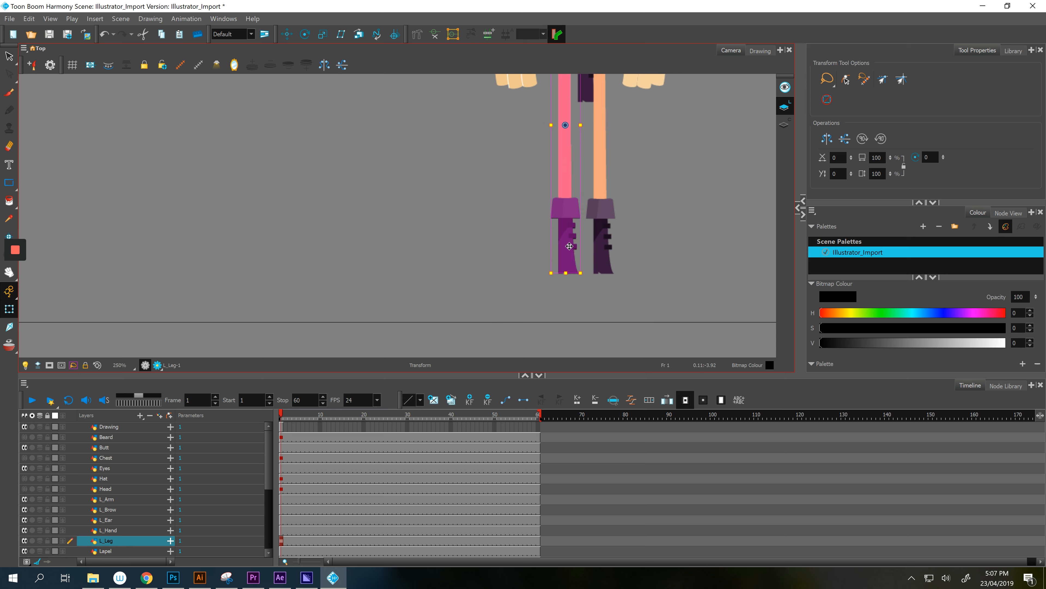
- Move the L_Hand drawing onto the left wrist and shift the Butt drawing aside
left_click(120, 530)
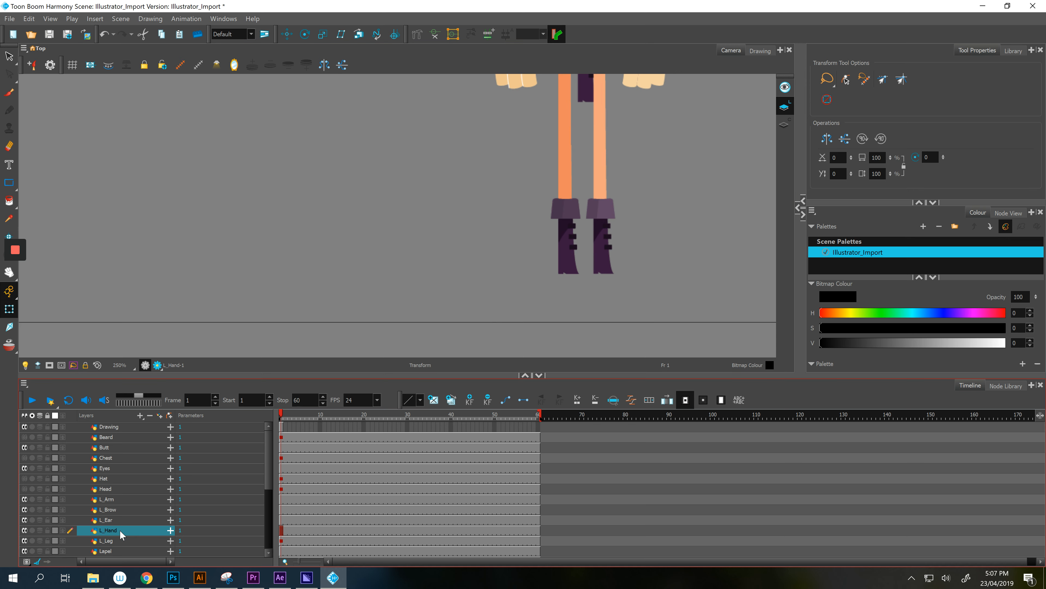
left_click_drag(364, 224, 338, 266)
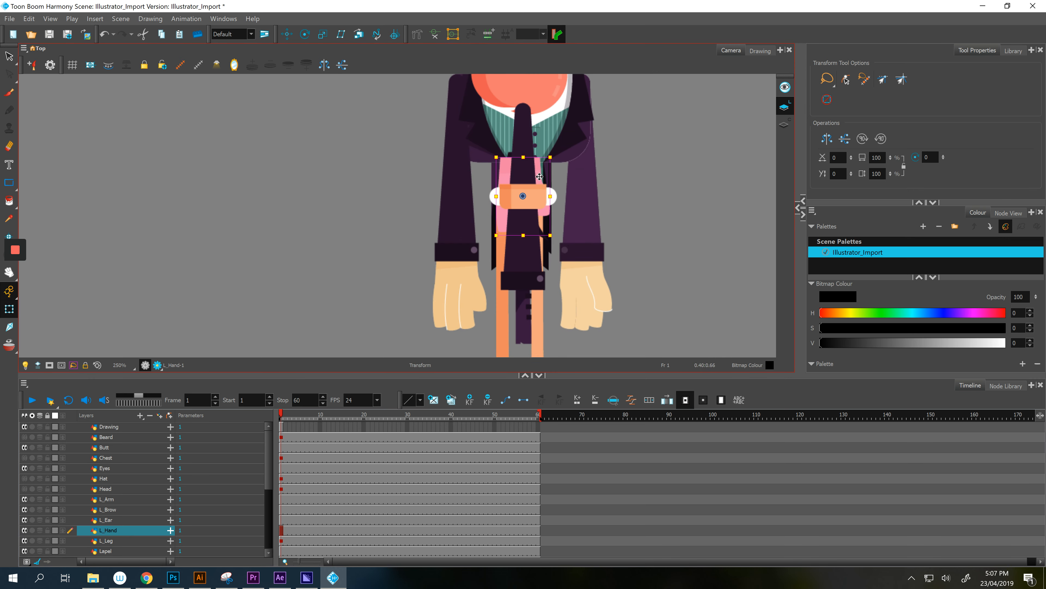
mouse_move(540, 176)
left_mouse_down()
mouse_move(433, 244)
mouse_move(442, 270)
mouse_move(477, 273)
left_mouse_up()
left_click(529, 195)
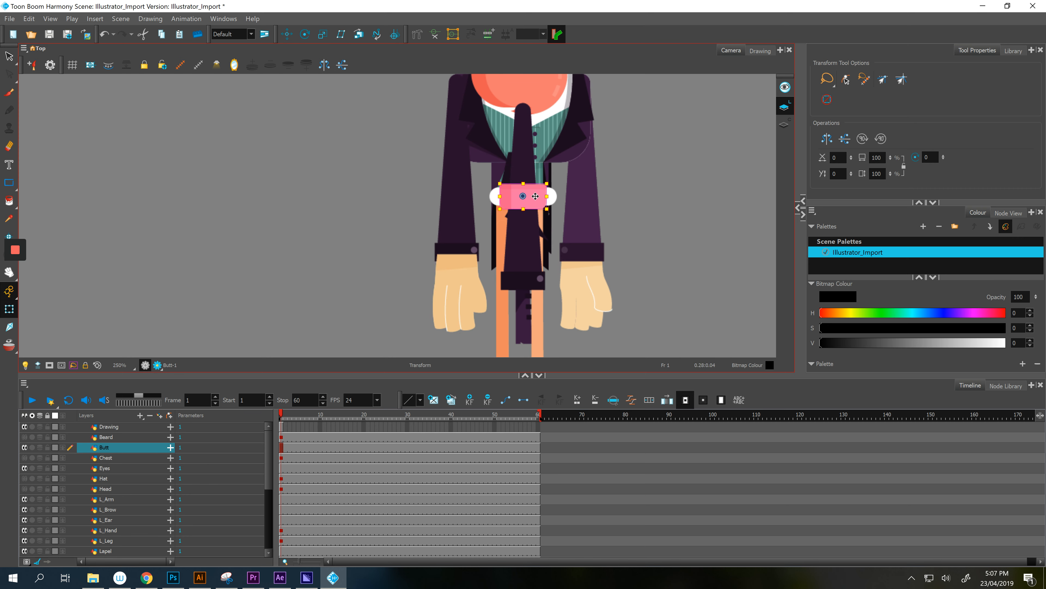
left_click_drag(536, 197, 692, 201)
- Check the arm drawings and move the right leg beside the other leg
mouse_move(569, 230)
left_mouse_down()
mouse_move(533, 260)
mouse_move(411, 203)
left_mouse_up()
left_click(608, 284)
left_click(524, 243)
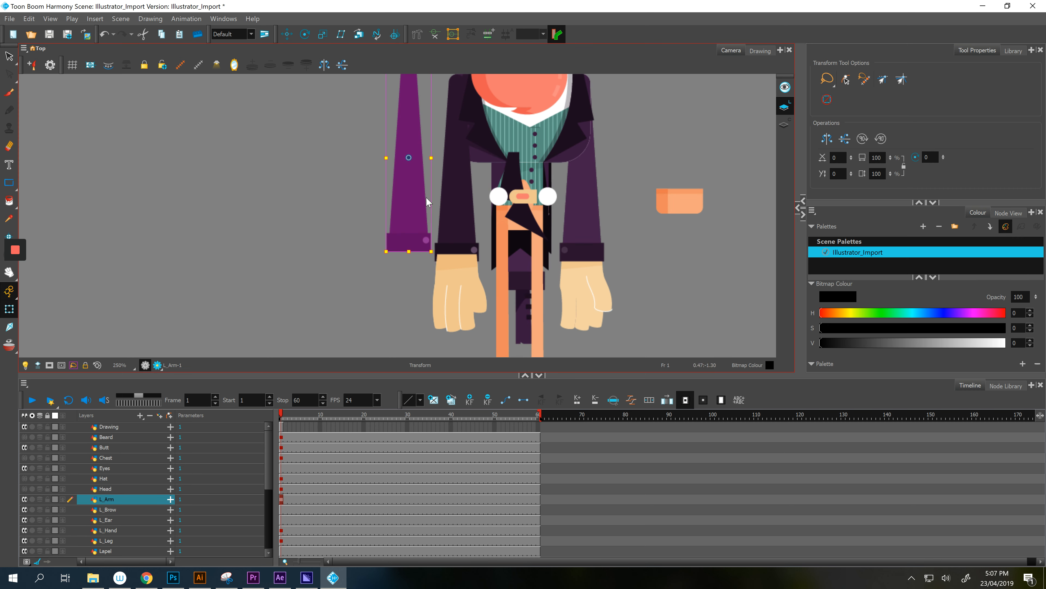
left_click(523, 271)
left_click(579, 236)
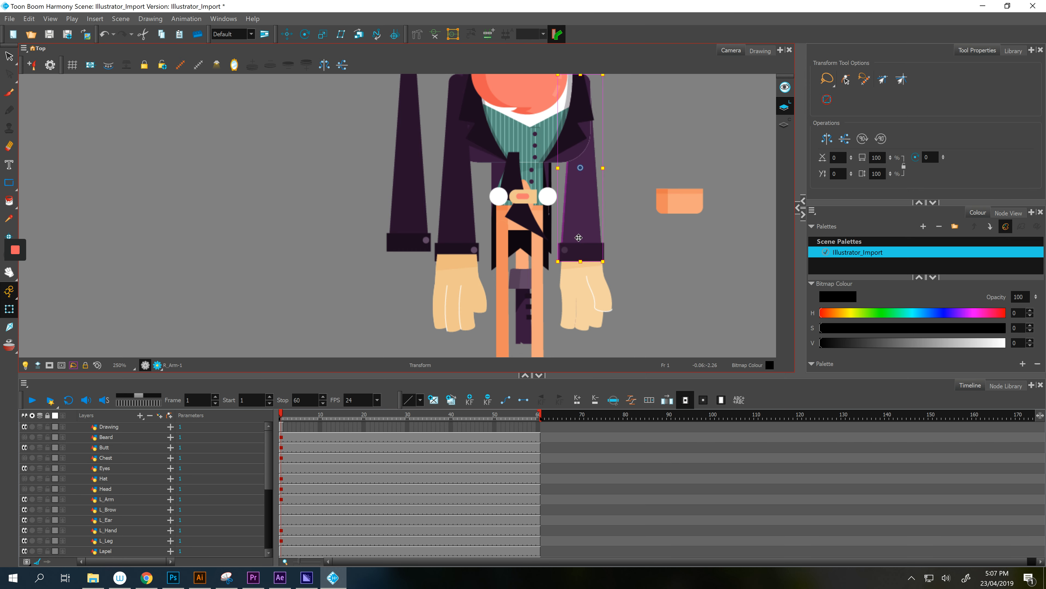
left_click_drag(576, 293, 580, 202)
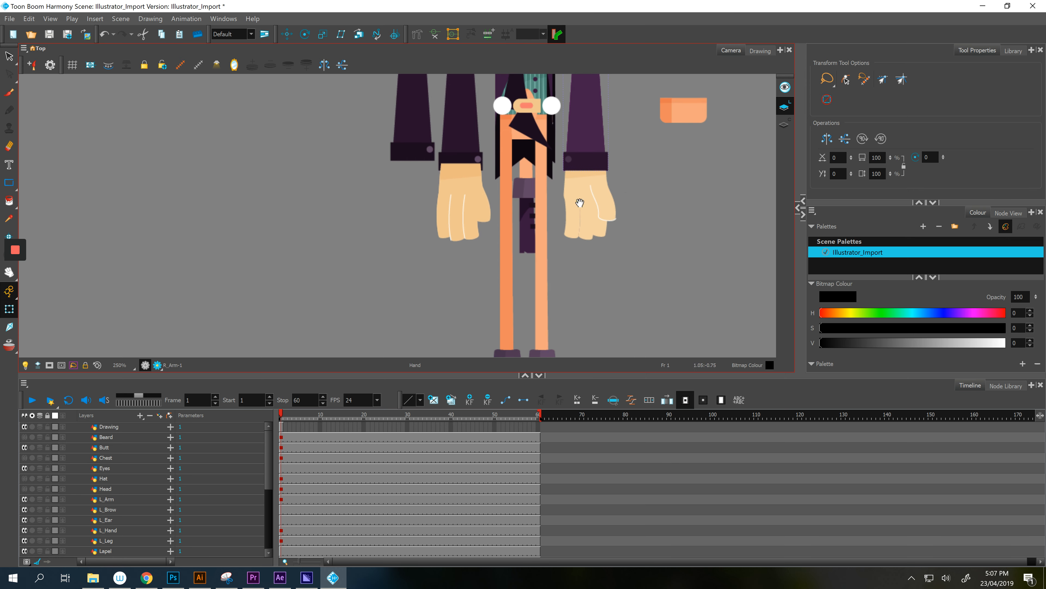
left_click(531, 216)
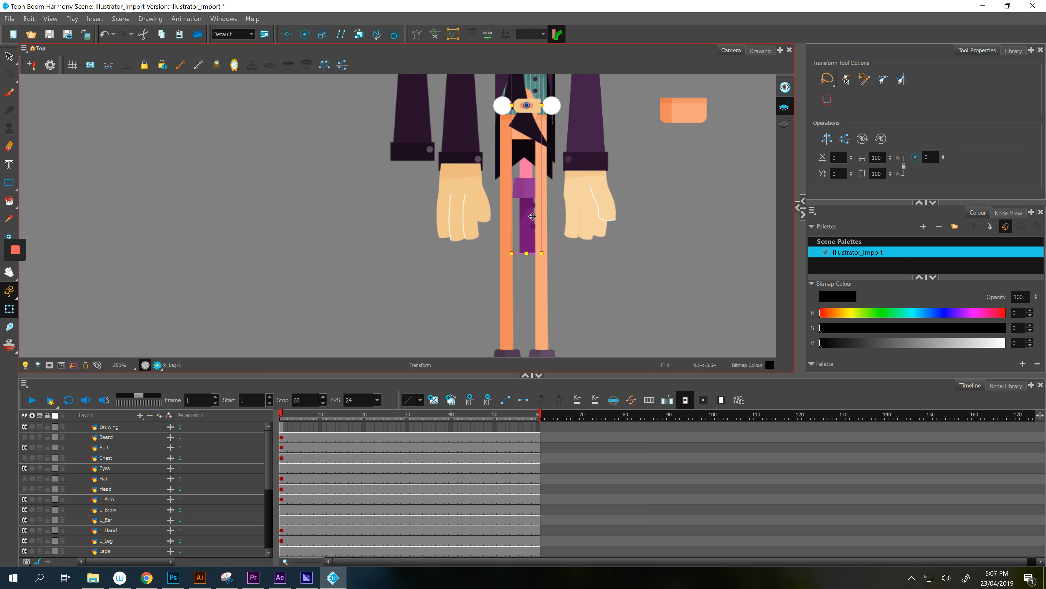
mouse_move(530, 226)
left_mouse_down()
mouse_move(586, 315)
mouse_move(660, 181)
mouse_move(577, 274)
left_mouse_up()
- Centre the Butt drawing on the character's waist
key("space")
left_click_drag(639, 161, 603, 297)
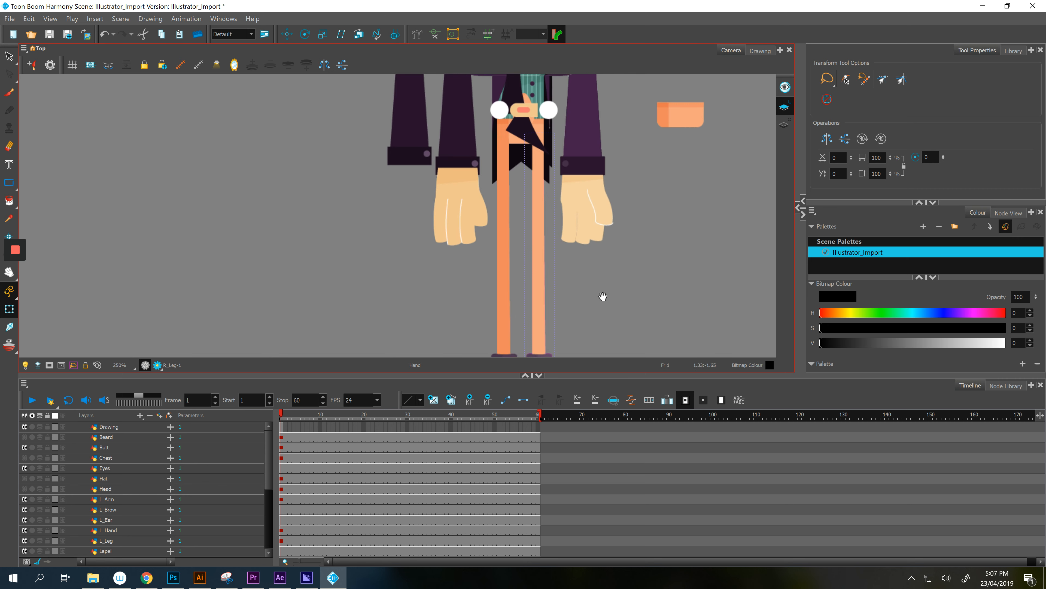
left_click(685, 182)
left_click_drag(685, 183, 538, 200)
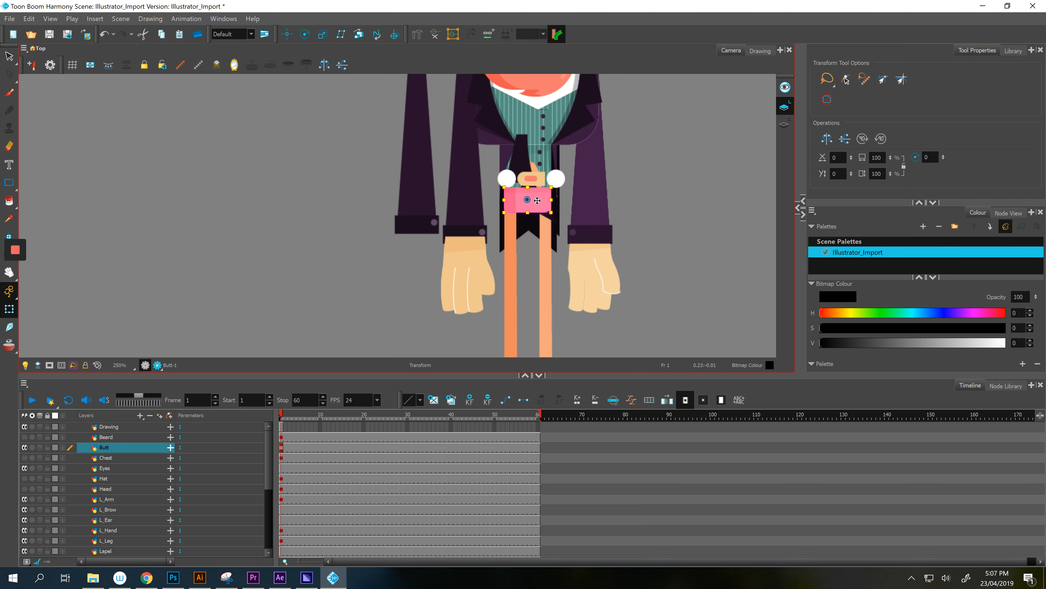
scroll(531, 180, "up", 4)
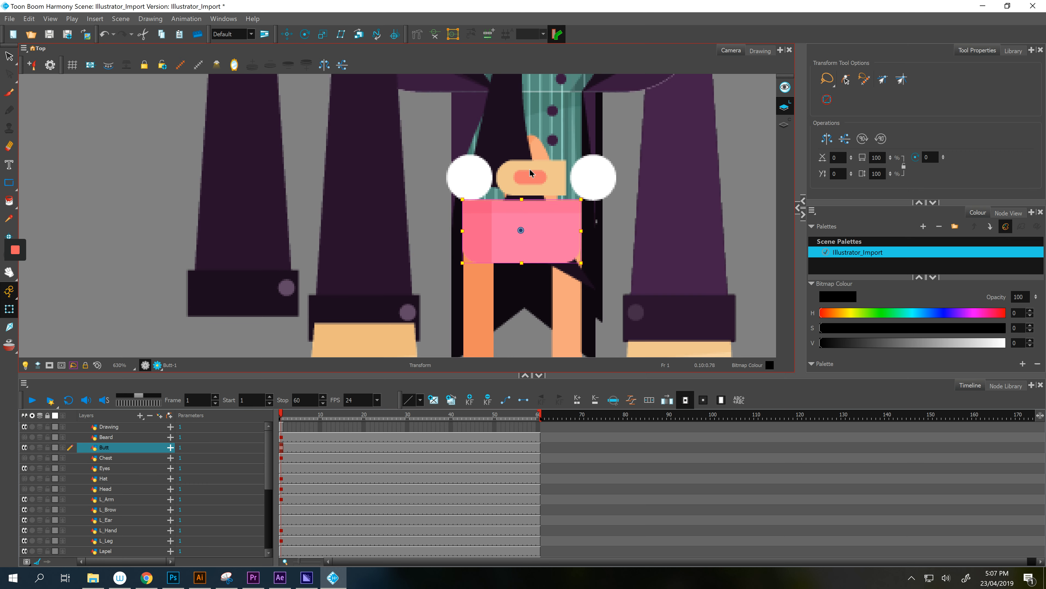
- Move the pink L_Brow shape out to an empty area near the face
left_click(530, 171)
left_click_drag(587, 112, 694, 103)
scroll(549, 244, "down", 1)
left_click(520, 326)
left_click_drag(734, 144, 739, 296)
left_click(696, 260)
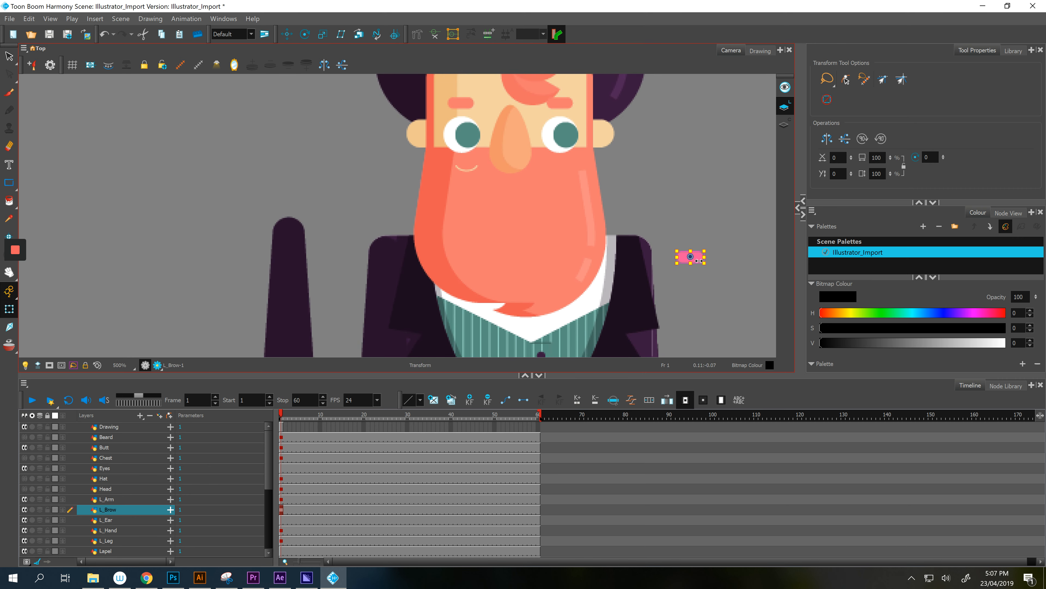
- Place the brow above the left eye and move the L_Ear shape up toward the head
left_click_drag(693, 249, 464, 96)
key("space")
left_click_drag(602, 288, 614, 135)
left_click_drag(647, 222, 650, 175)
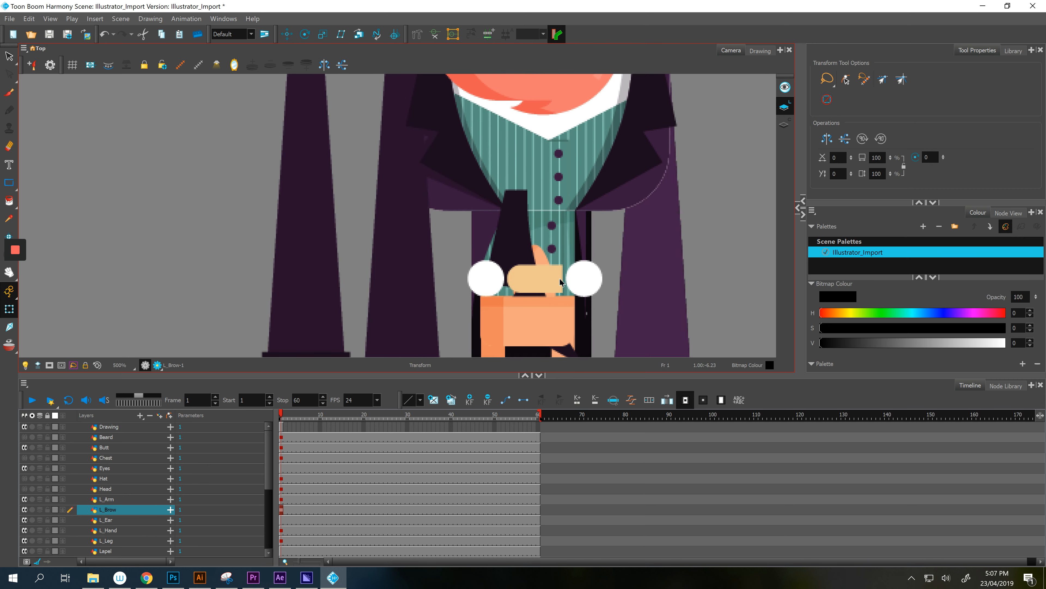
left_click(555, 278)
key("1")
key("space")
left_click_drag(606, 233, 676, 275)
scroll(677, 275, "down", 1)
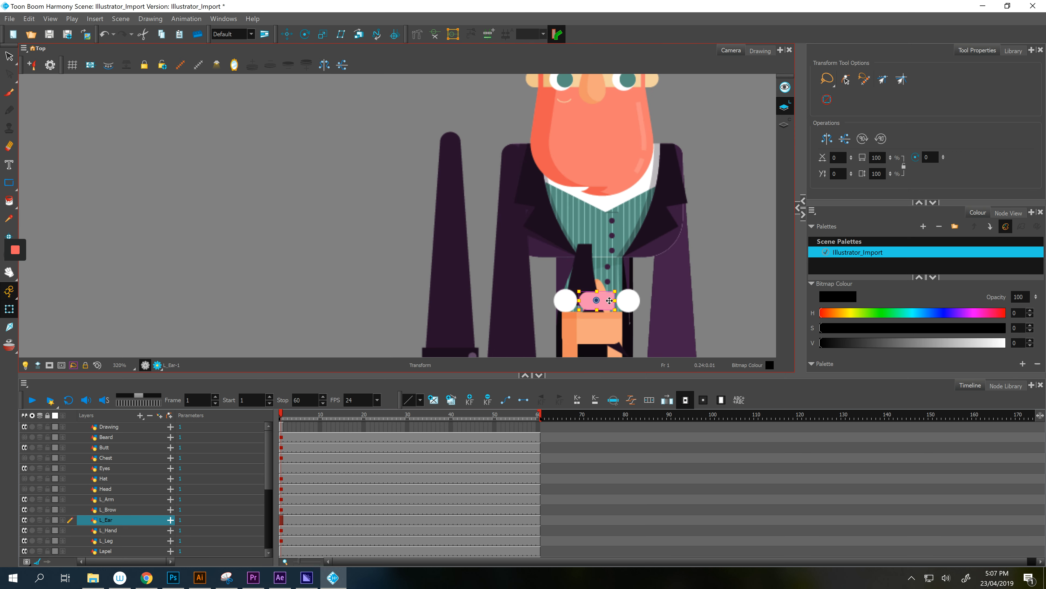
left_click_drag(610, 301, 502, 83)
- Move the Eyes shape onto the face and fit the L_Ear onto the side of the face
left_click(633, 303)
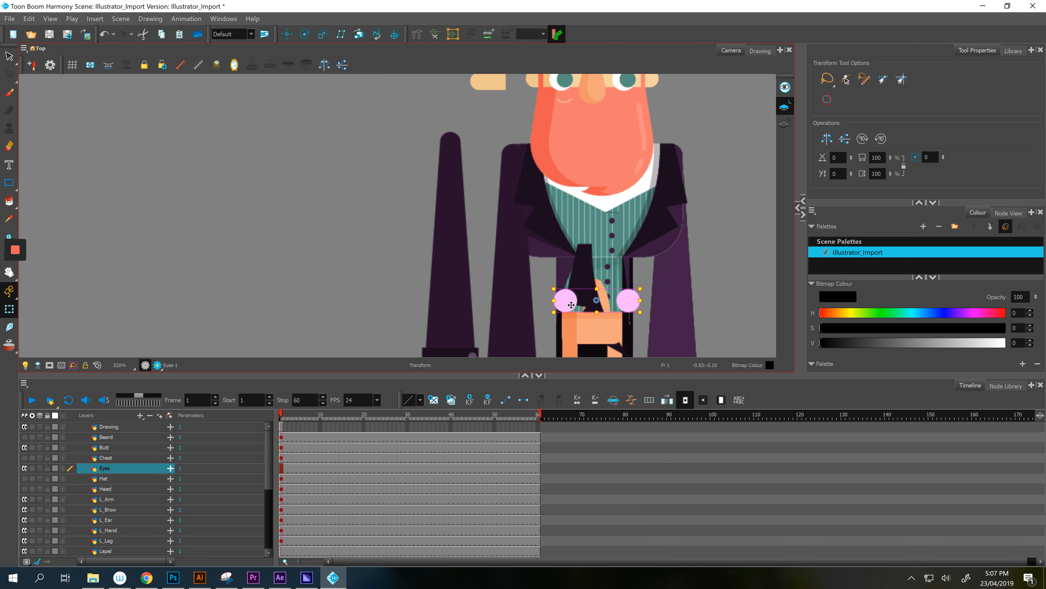
left_click_drag(572, 304, 670, 108)
key("space")
left_click_drag(664, 160, 658, 316)
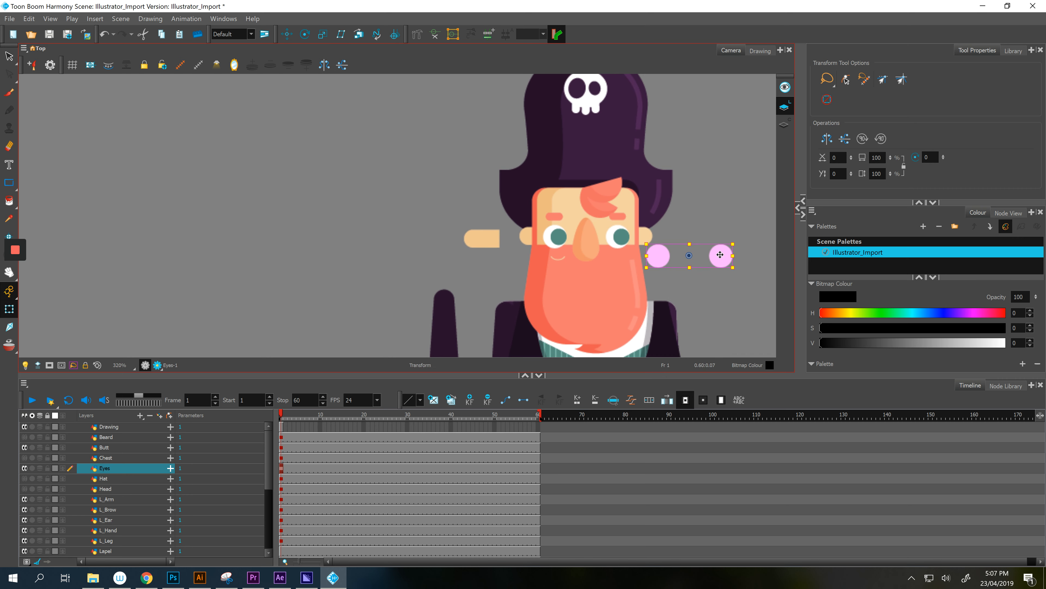
left_click_drag(720, 255, 617, 237)
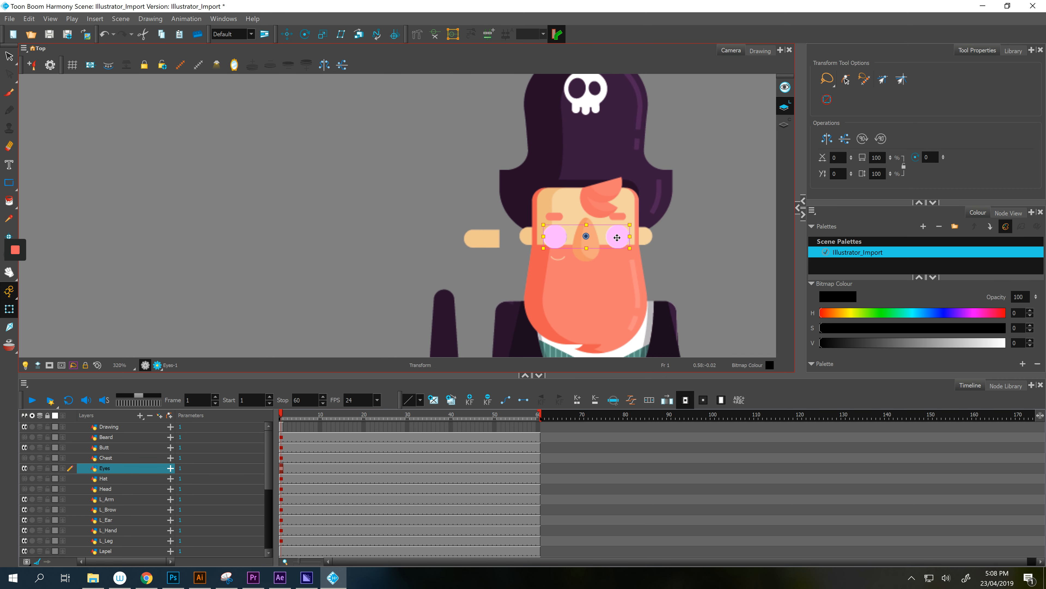
left_click(490, 239)
left_click_drag(490, 239, 548, 240)
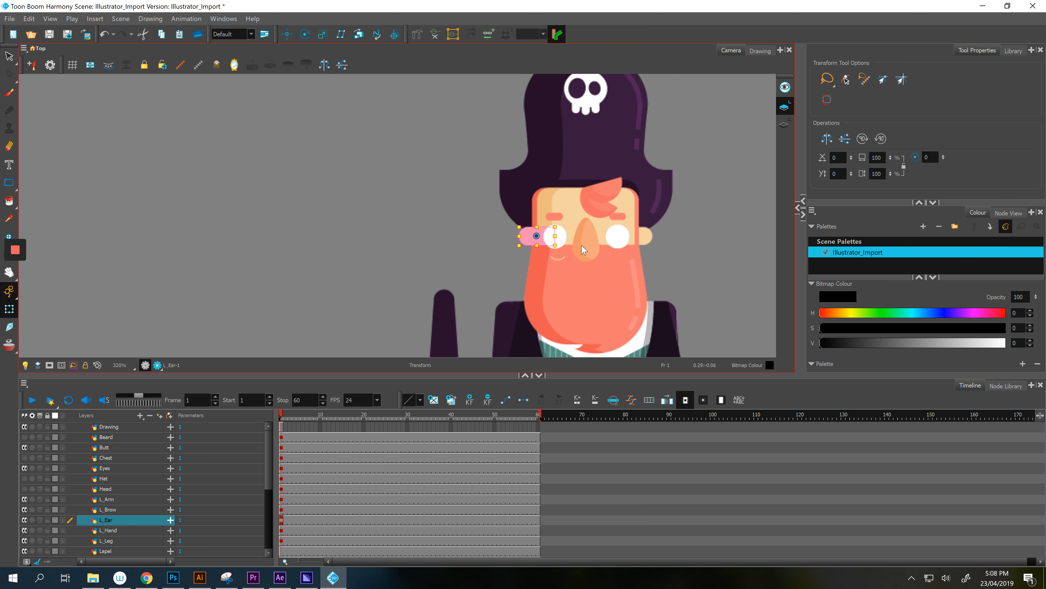
- Stack the Pupes layer above the Eyes layer
left_click(132, 502)
left_click(111, 468)
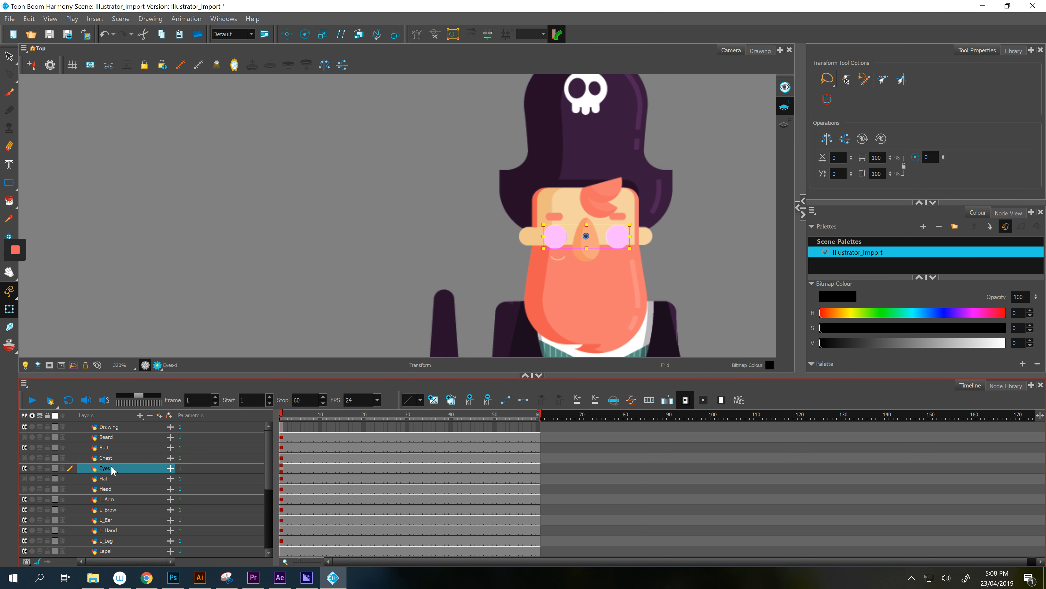
scroll(113, 482, "down", 1)
left_click_drag(113, 553, 116, 432)
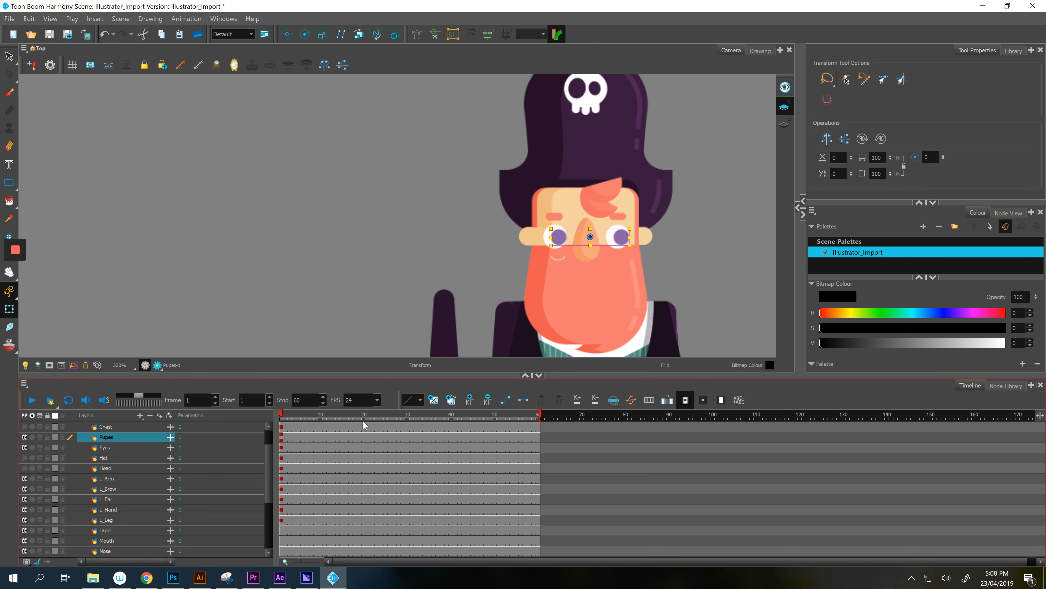
- Move the lapel piece onto the jacket's left side
left_click(714, 249)
left_click_drag(692, 248, 688, 110)
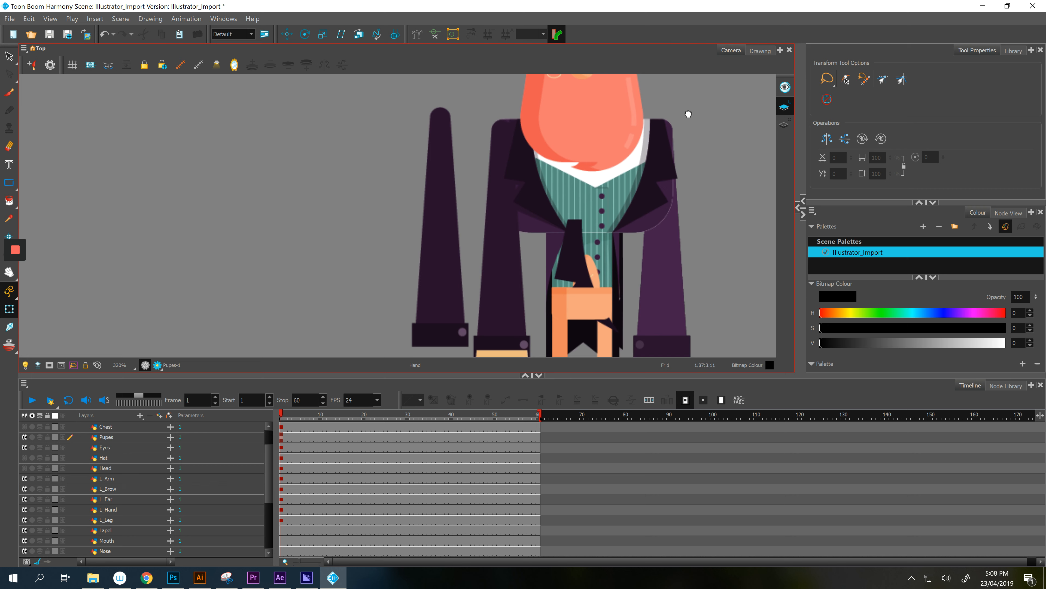
left_click(579, 272)
left_click_drag(579, 272, 532, 165)
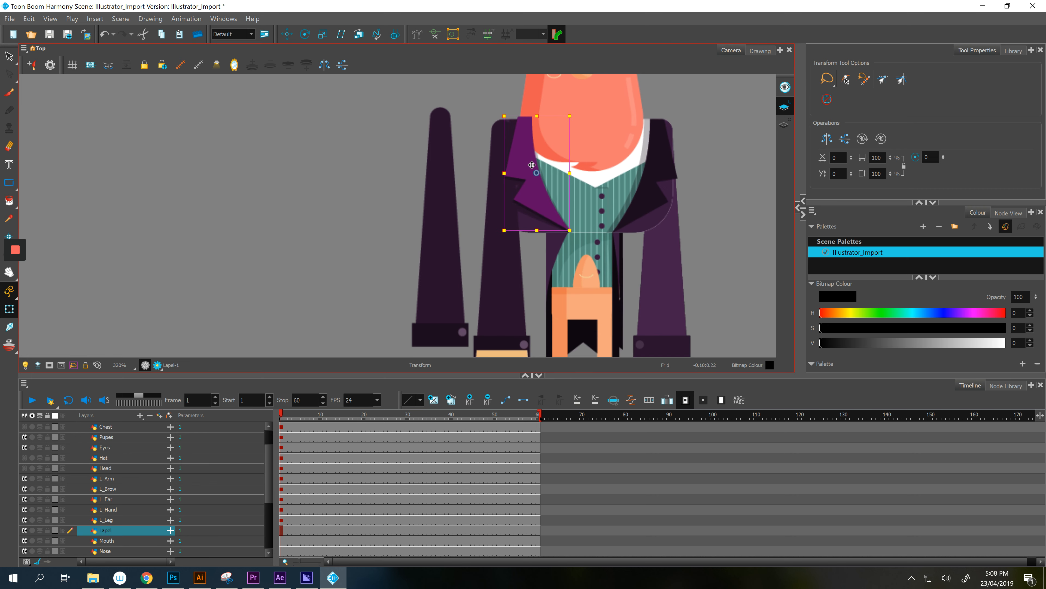
- Place the pink nose on the face between the eyes
left_click(588, 283)
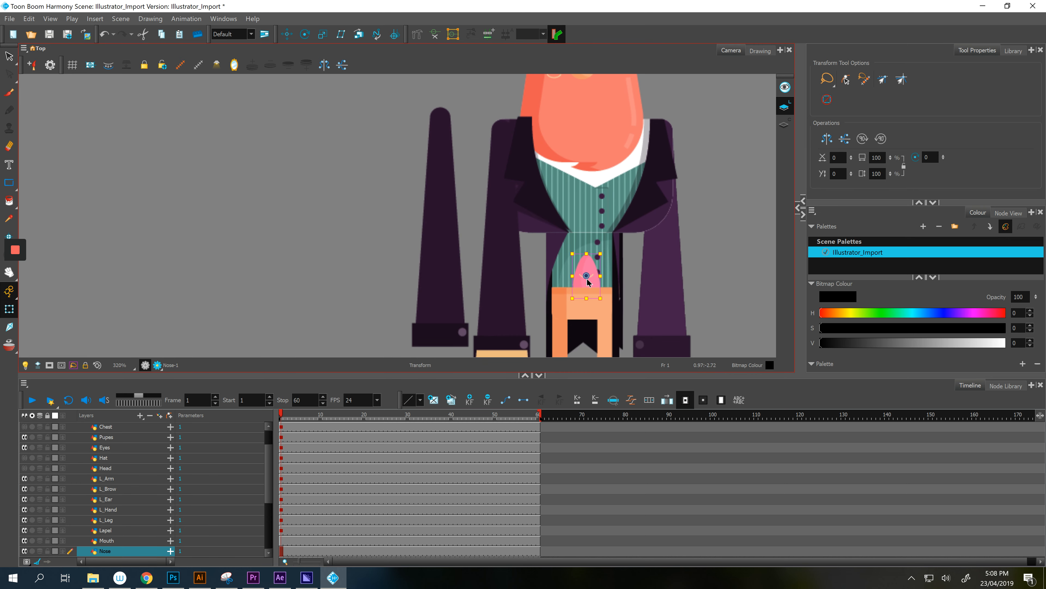
left_click_drag(594, 278, 699, 122)
scroll(733, 285, "up", 3)
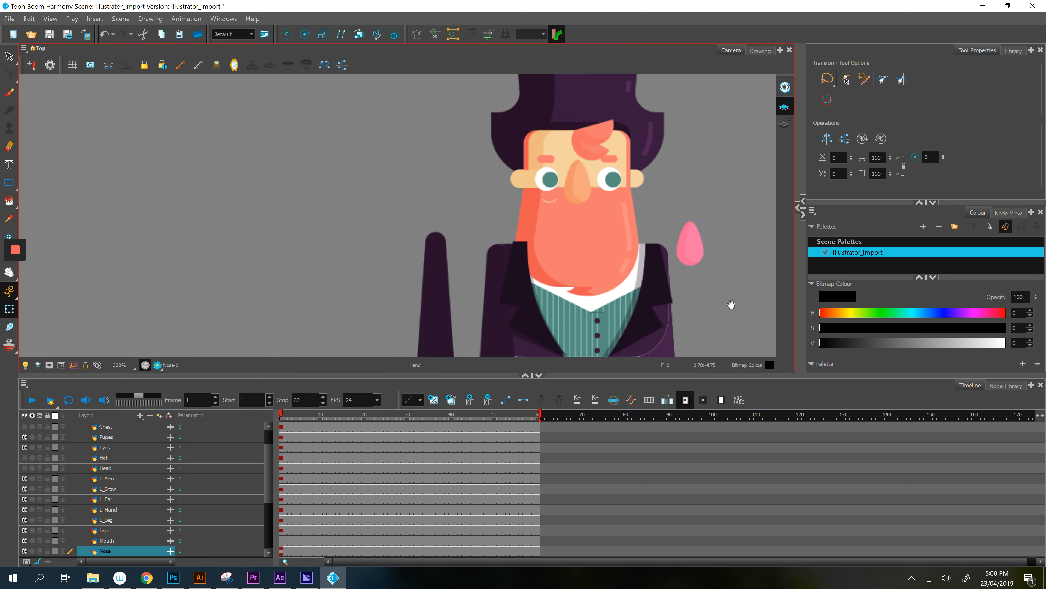
left_click_drag(688, 249, 587, 197)
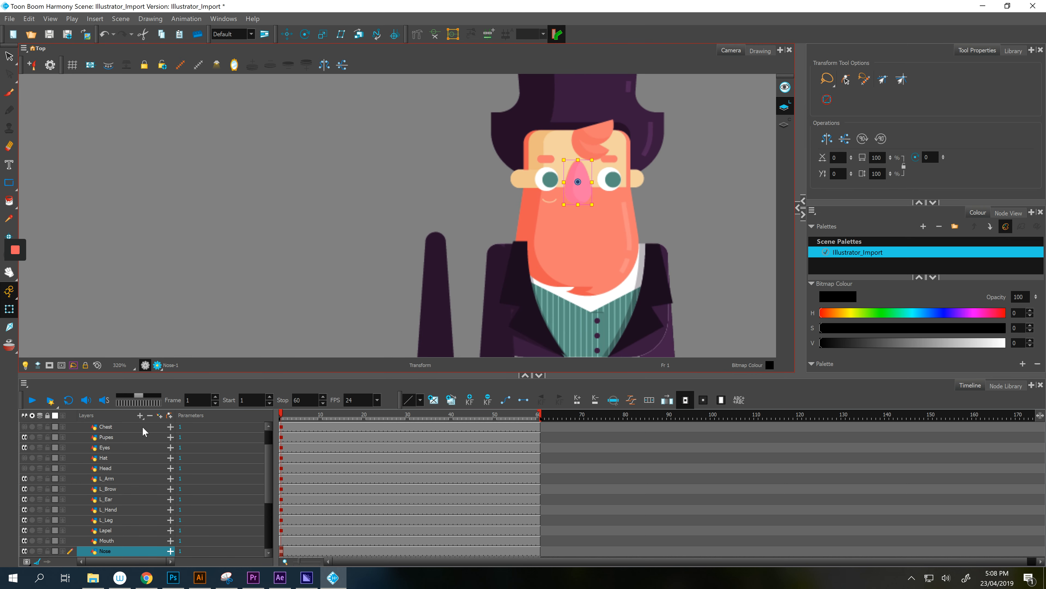
- Raise the Nose layer just below Chest and move Beard below Eyes
left_click_drag(124, 548, 135, 434)
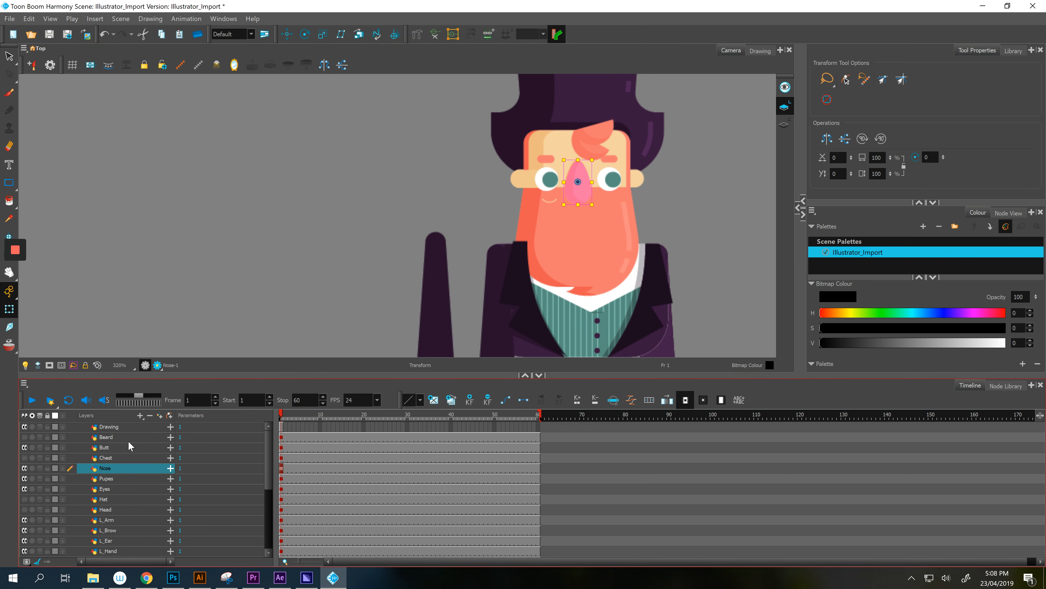
left_click(126, 437)
left_click_drag(127, 442, 114, 494)
- Move the stray right brow piece up to sit under the eye
left_click(675, 297)
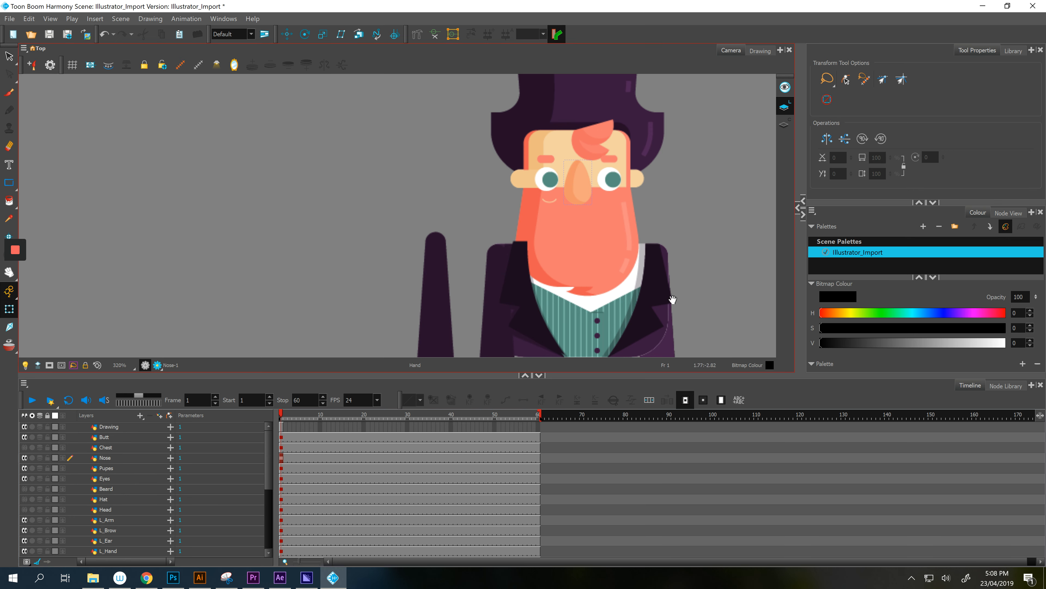
left_click_drag(674, 299, 670, 134)
left_click(582, 235)
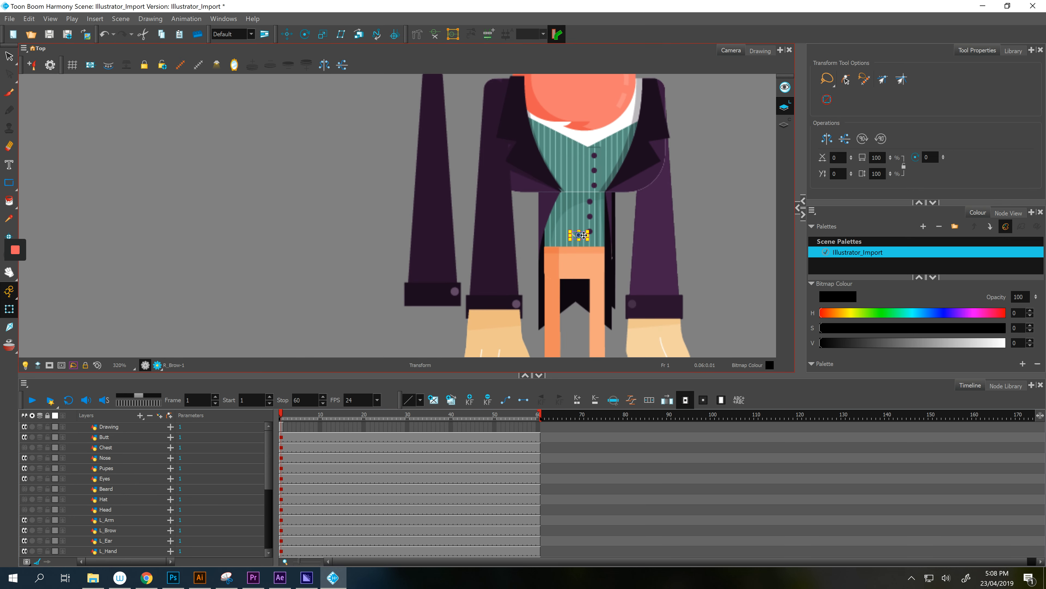
left_click_drag(582, 236, 583, 117)
left_click_drag(716, 152, 716, 307)
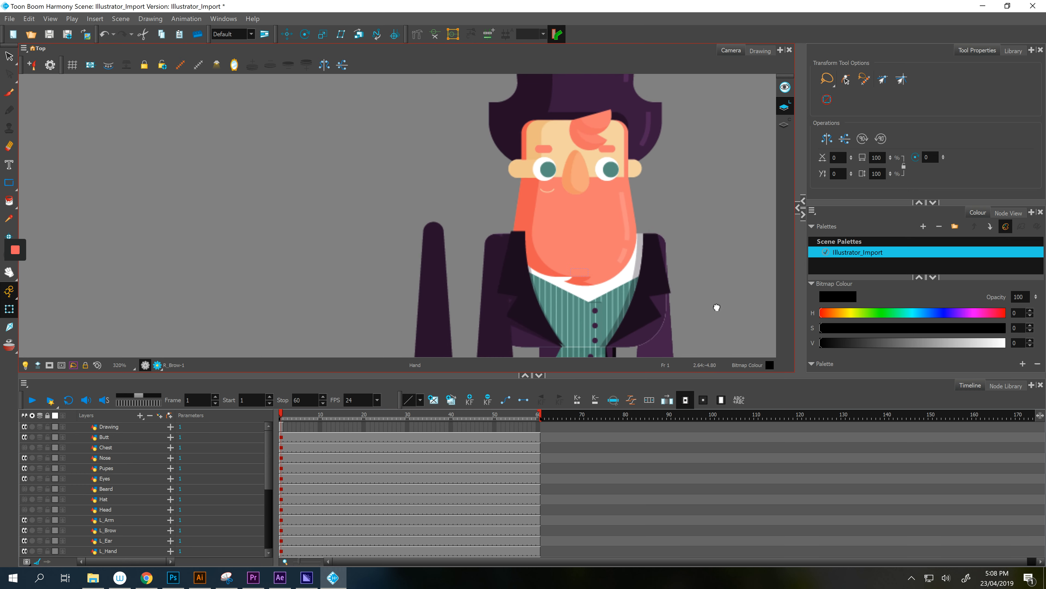
mouse_move(586, 273)
left_mouse_down()
mouse_move(583, 221)
mouse_move(565, 186)
mouse_move(552, 191)
left_mouse_up()
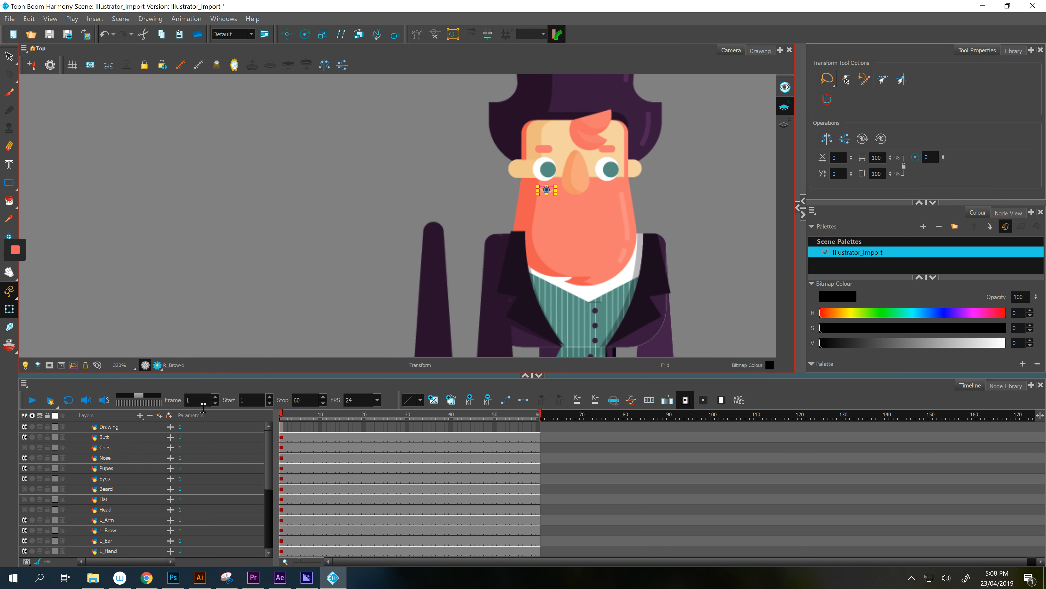
- Place the Mouth layer between Nose and Pupes in the layer stack
scroll(144, 522, "down", 2)
left_click(123, 530)
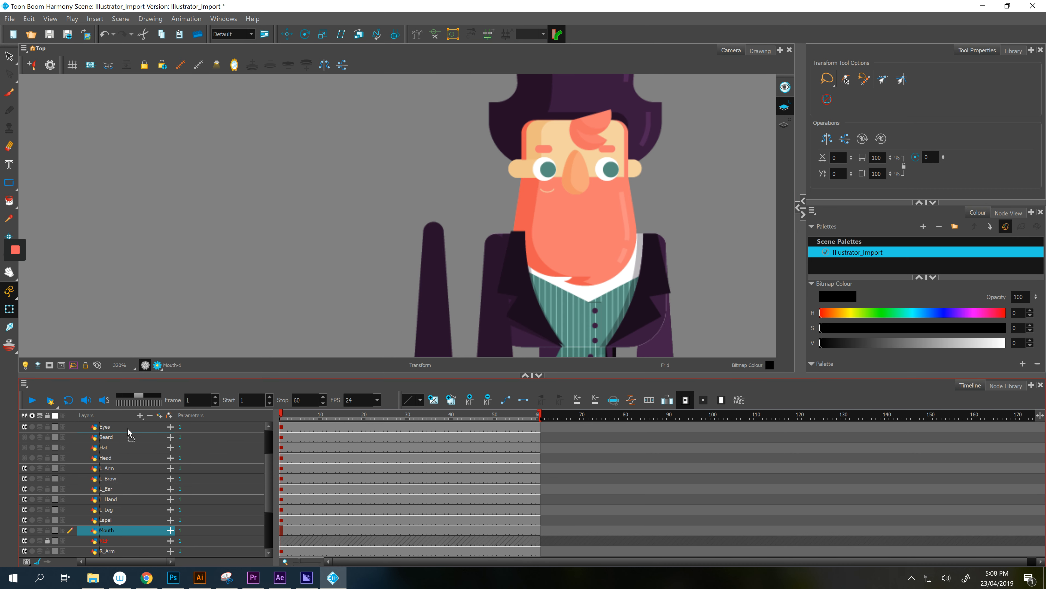
scroll(128, 437, "up", 2)
left_click_drag(126, 428, 125, 428)
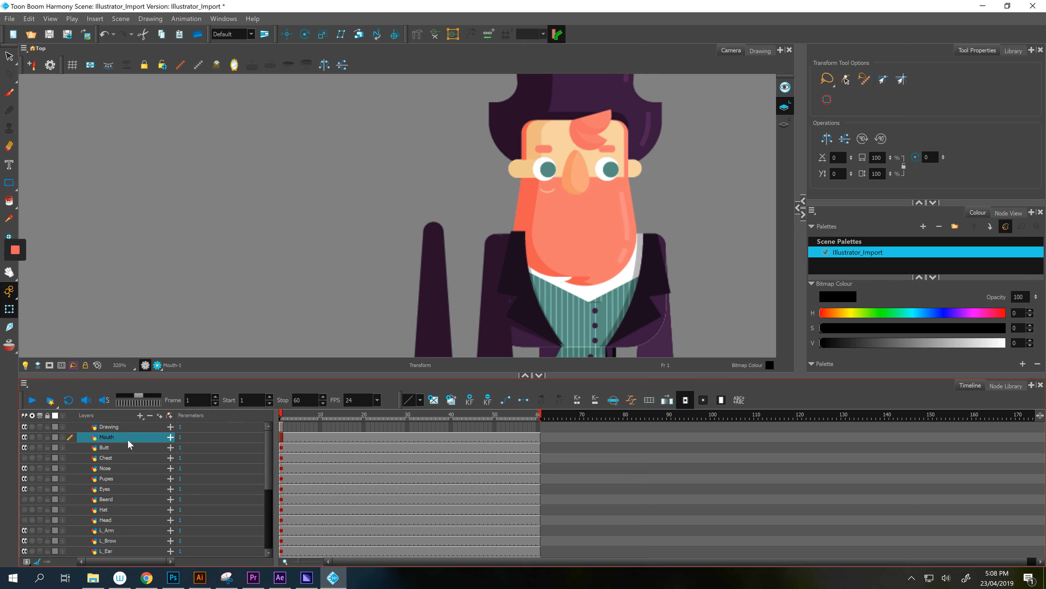
left_click_drag(130, 438, 128, 476)
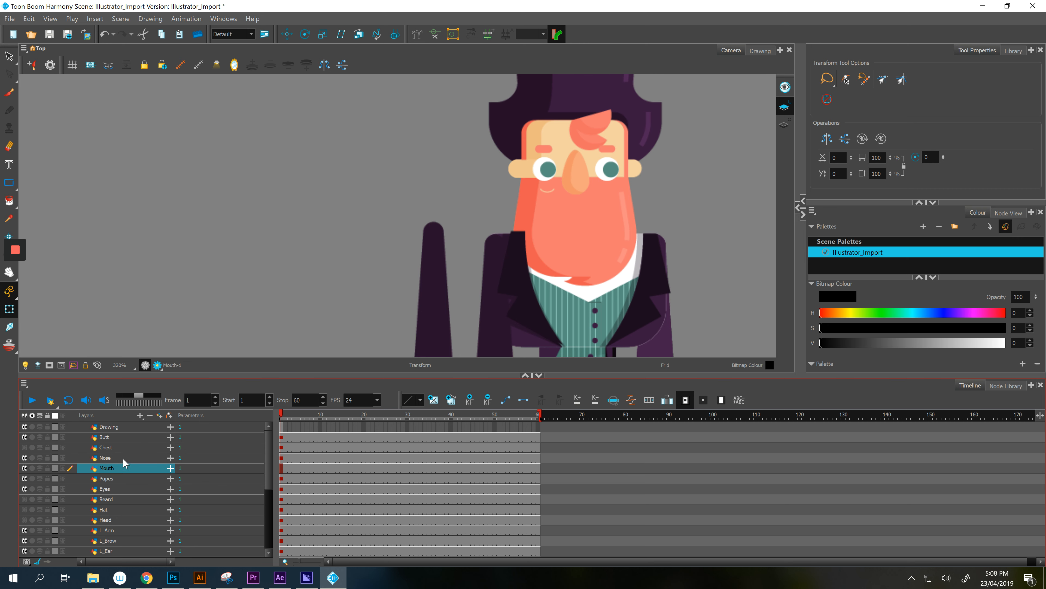
- Move the Tuft_01 and Tuft_02 layers higher in the stack
left_click(121, 447)
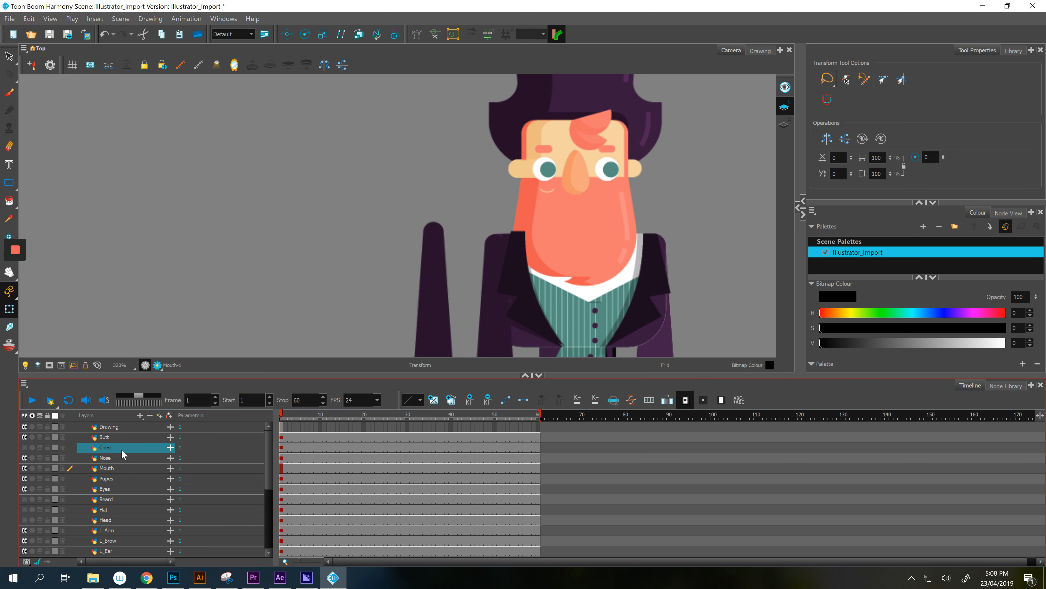
left_click(121, 438)
scroll(122, 480, "down", 2)
scroll(123, 498, "down", 3)
left_click(113, 469)
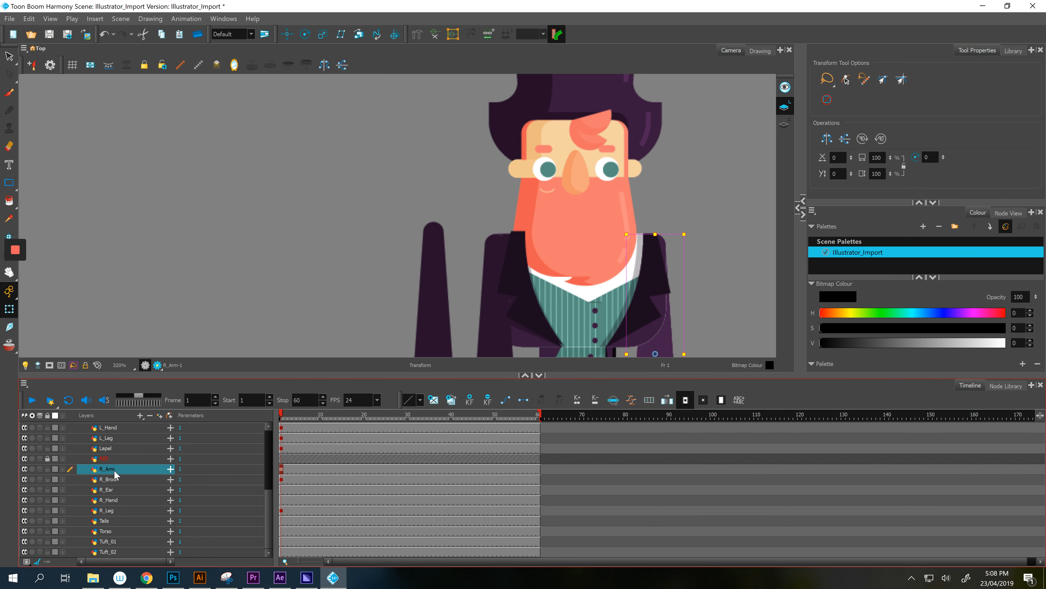
left_click(110, 551, "shift")
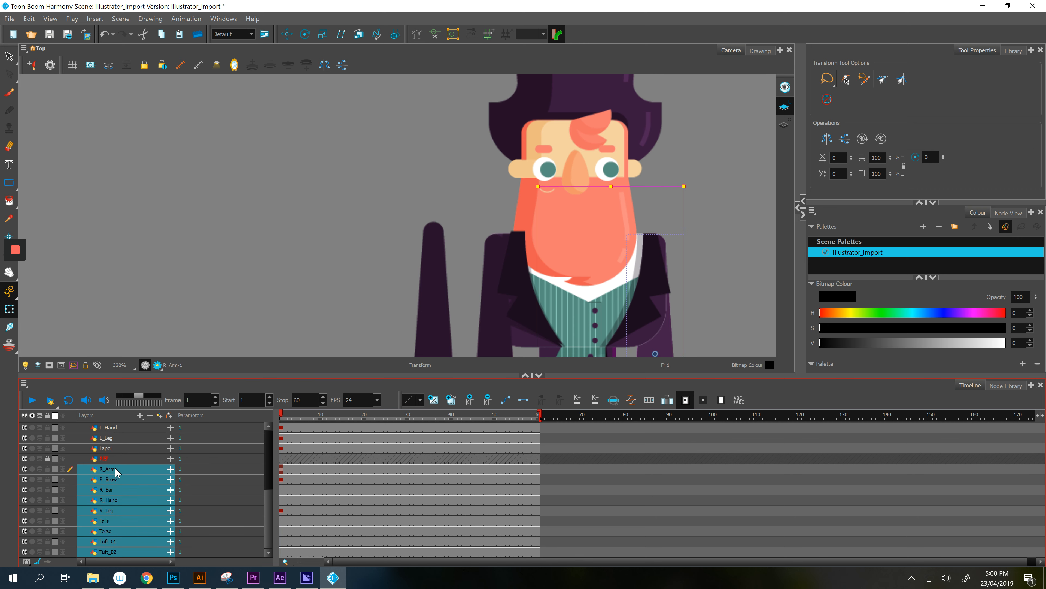
left_click_drag(116, 468, 116, 454)
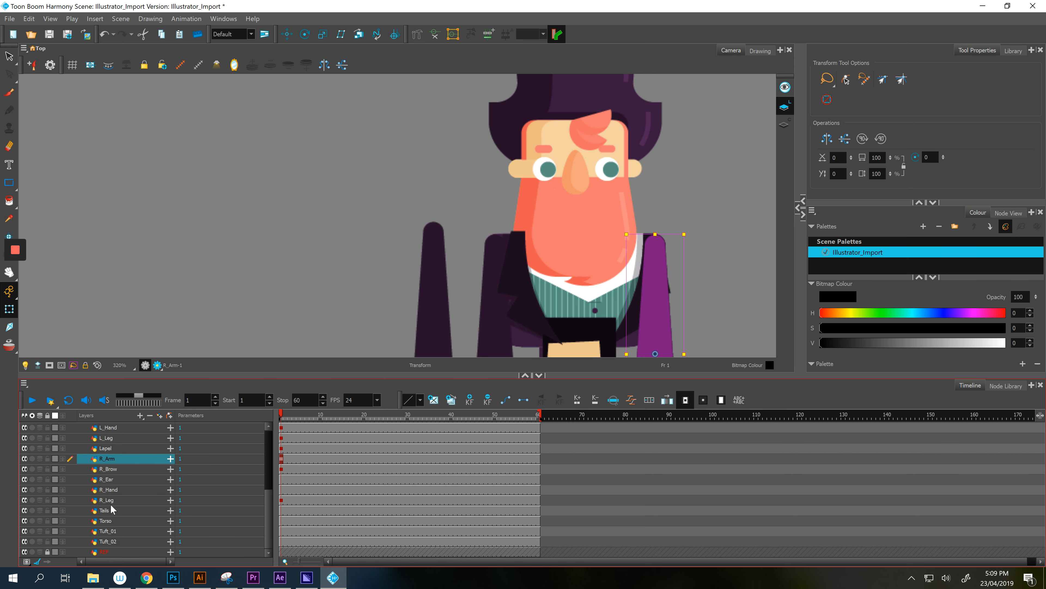
left_click(107, 541)
left_click(112, 531, "shift")
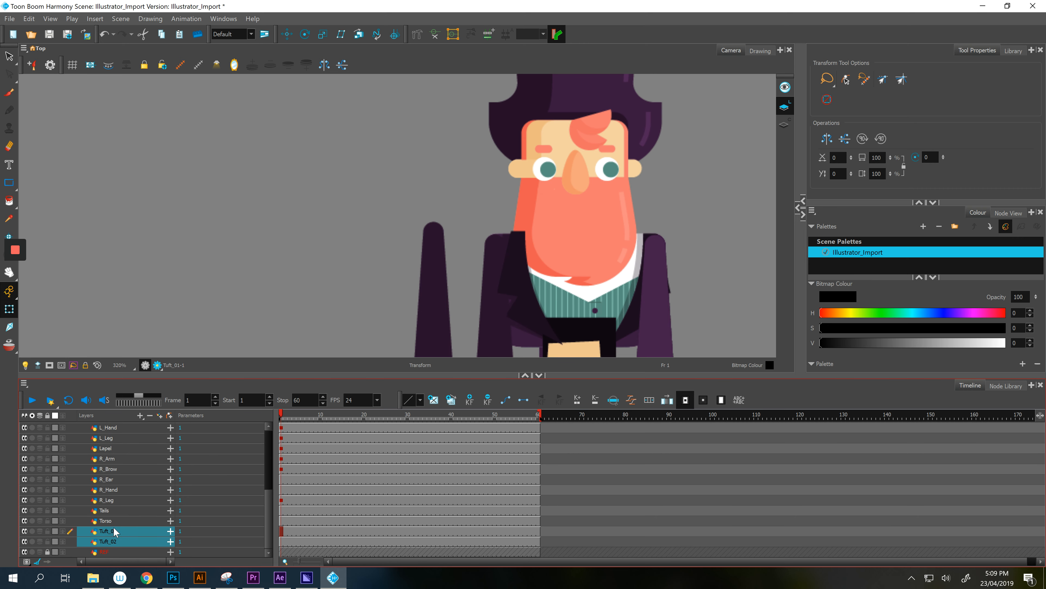
left_click_drag(110, 532, 119, 423)
- Place Tuft_01 and Tuft_02 side by side on the forehead under the hat
scroll(116, 474, "up", 4)
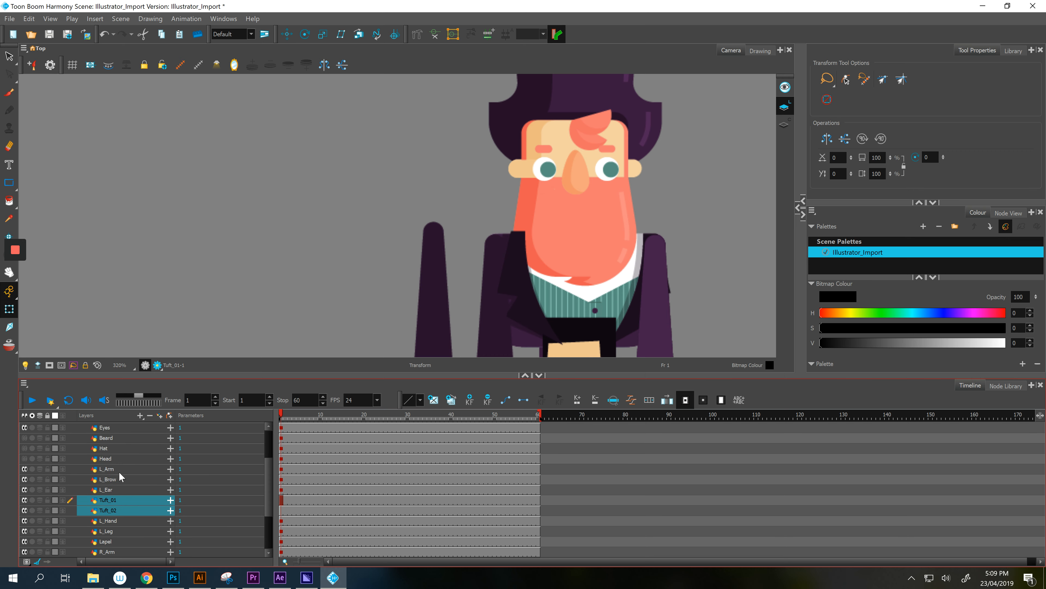
mouse_move(113, 484)
left_mouse_down()
mouse_move(122, 433)
mouse_move(125, 447)
left_mouse_up()
scroll(122, 436, "up", 1)
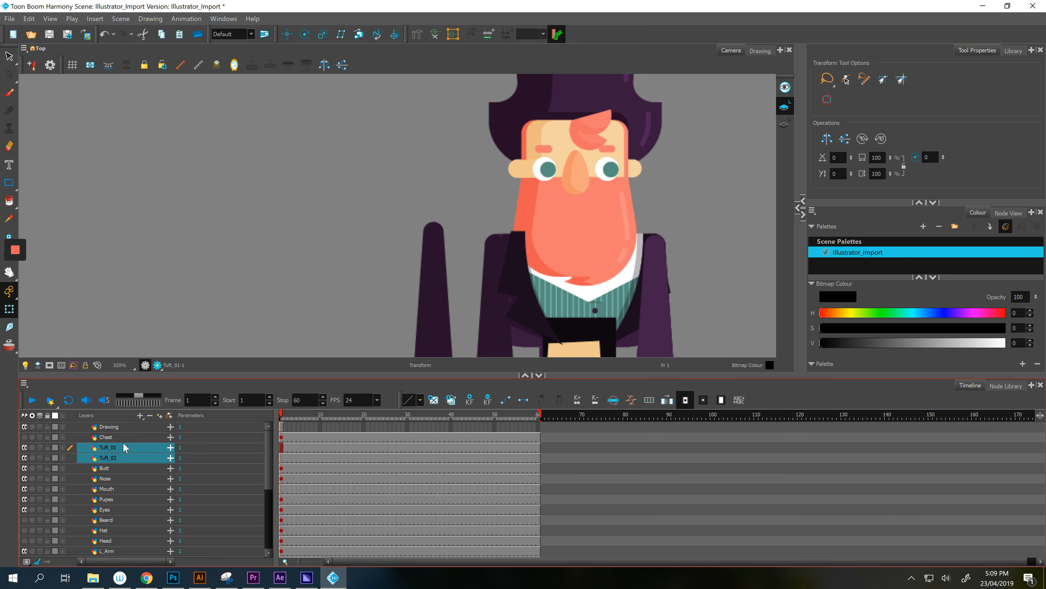
scroll(607, 285, "down", 2)
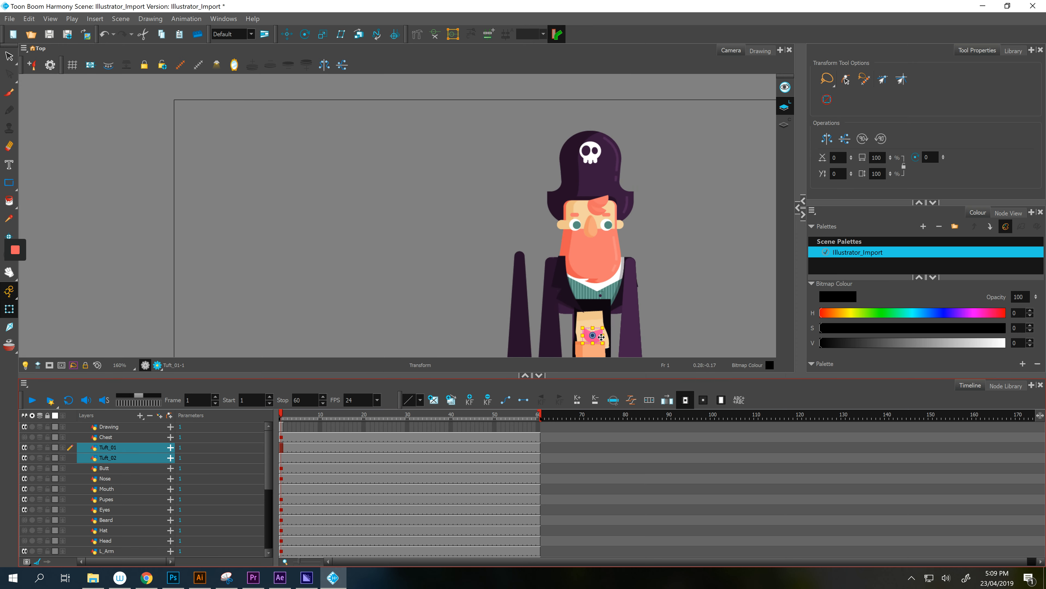
left_click_drag(601, 336, 659, 227)
left_click(491, 152)
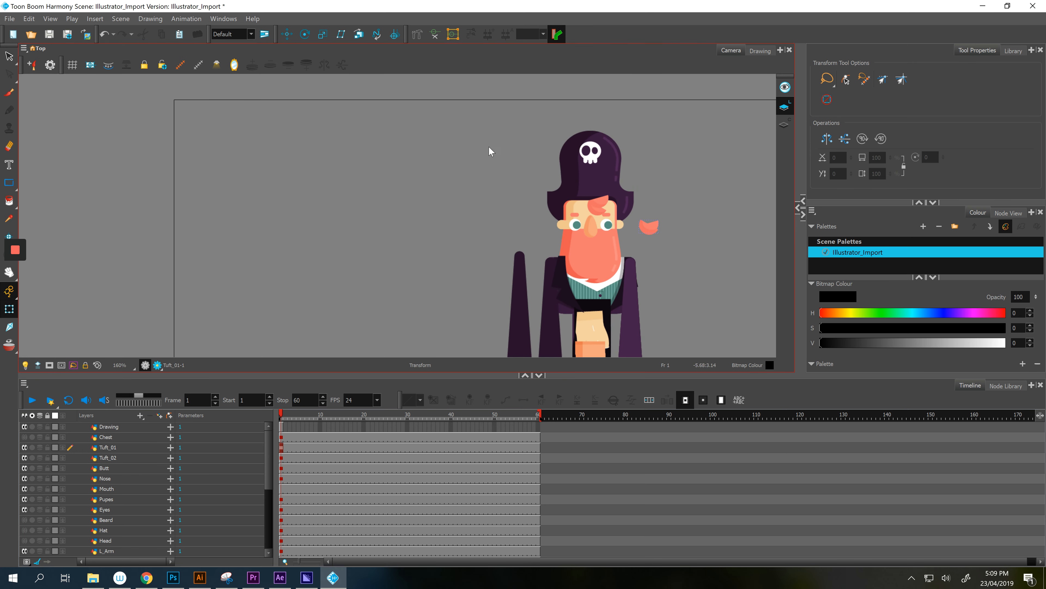
scroll(721, 287, "up", 3)
left_click_drag(596, 257, 383, 219)
left_click(610, 264)
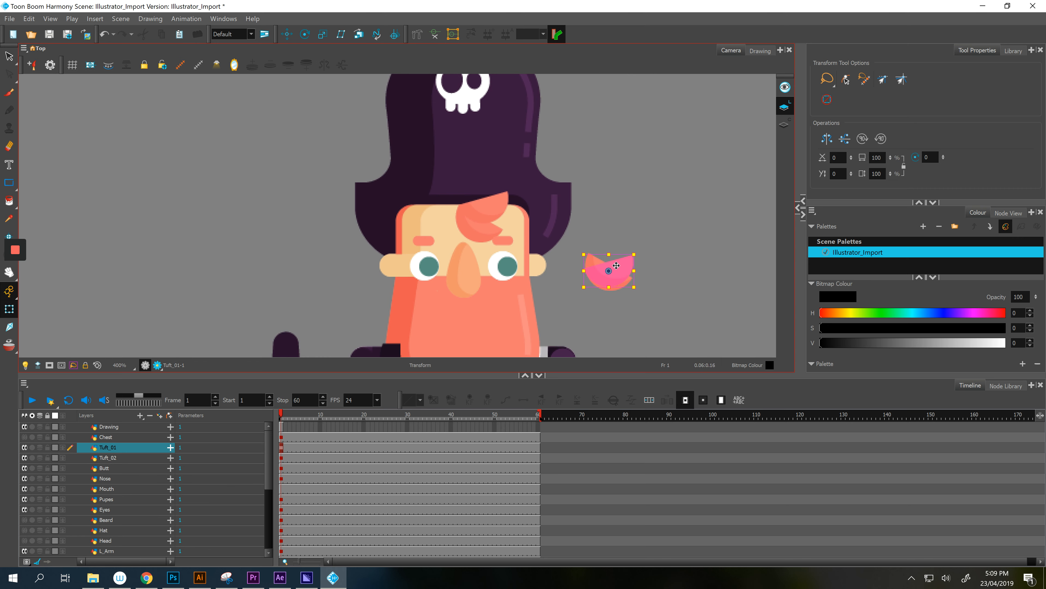
mouse_move(627, 266)
left_mouse_down()
mouse_move(520, 192)
mouse_move(503, 203)
left_mouse_up()
left_click(614, 280)
left_click_drag(621, 285, 492, 237)
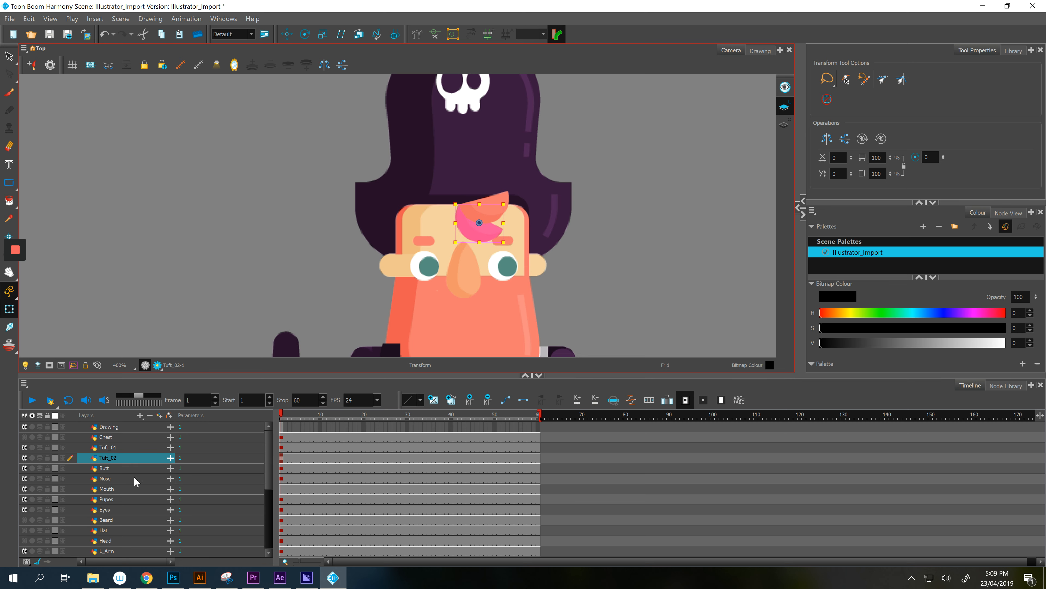
- Move the Tails piece down and slightly left
scroll(132, 507, "down", 4)
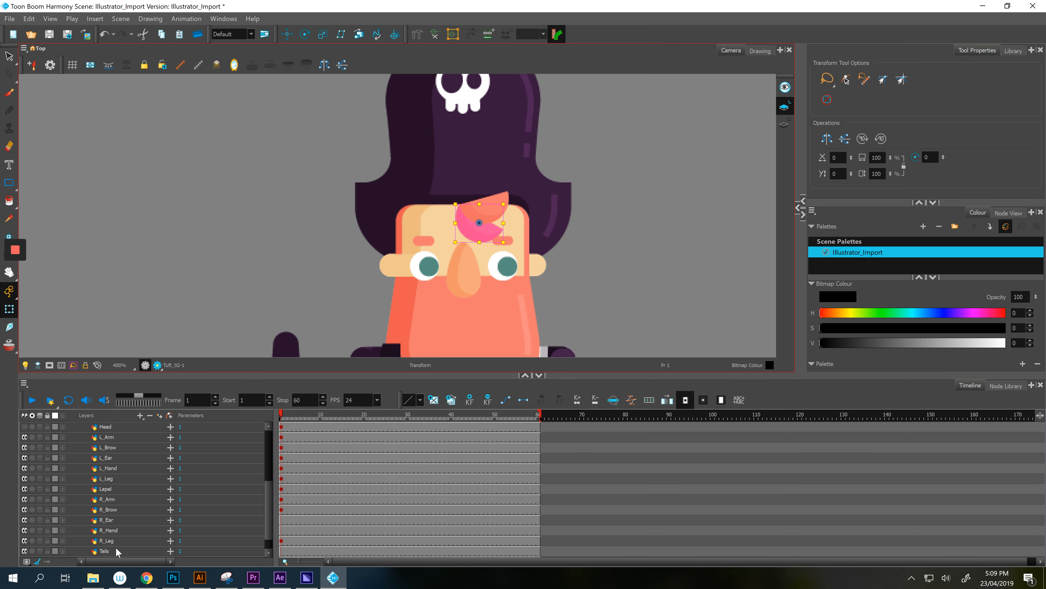
left_click(116, 550)
scroll(670, 284, "down", 4)
left_click_drag(674, 264, 647, 109)
scroll(586, 252, "up", 1)
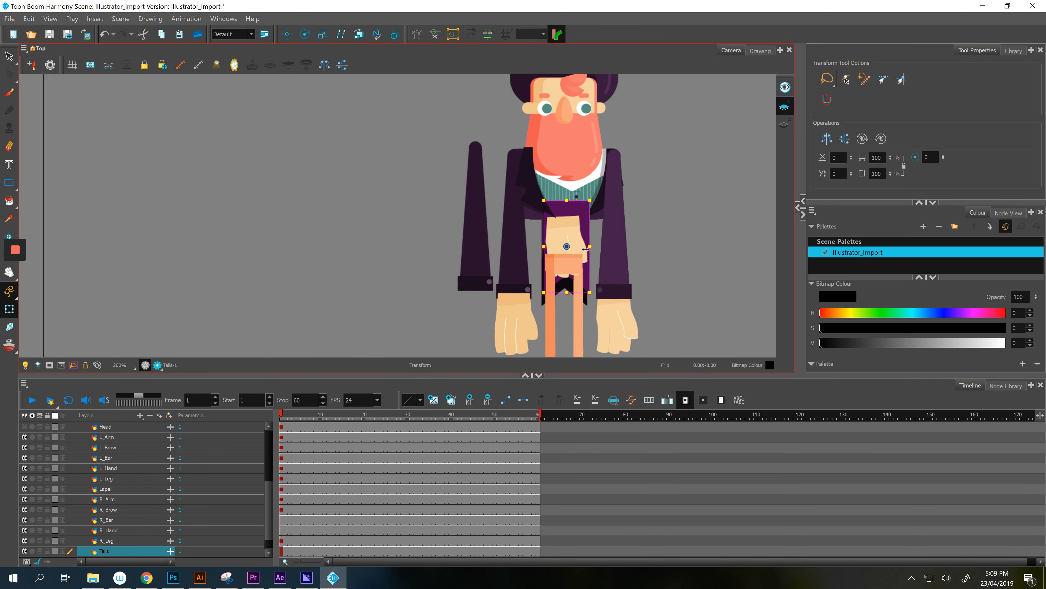
scroll(586, 250, "up", 1)
left_click_drag(591, 201, 586, 222)
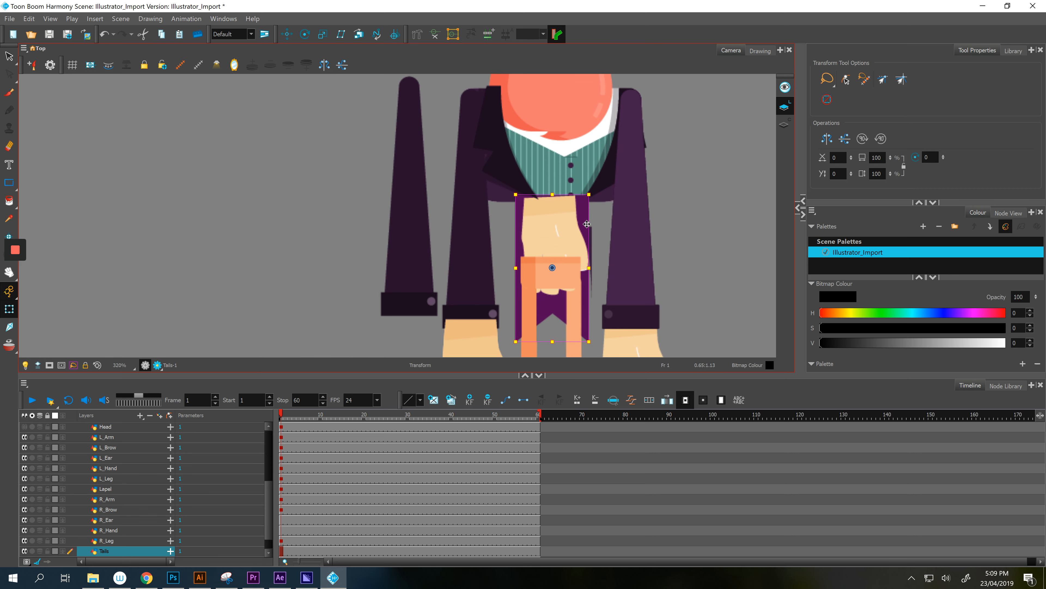
- Put the right hand piece onto the right arm's cuff
left_click(553, 235)
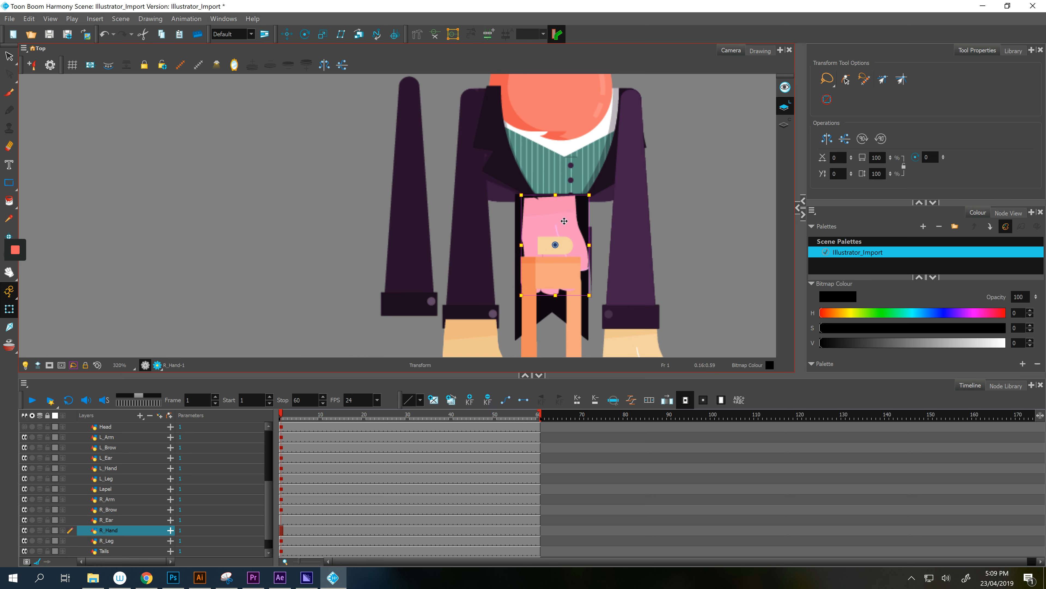
left_click_drag(563, 221, 667, 134)
left_click_drag(677, 174, 614, 246)
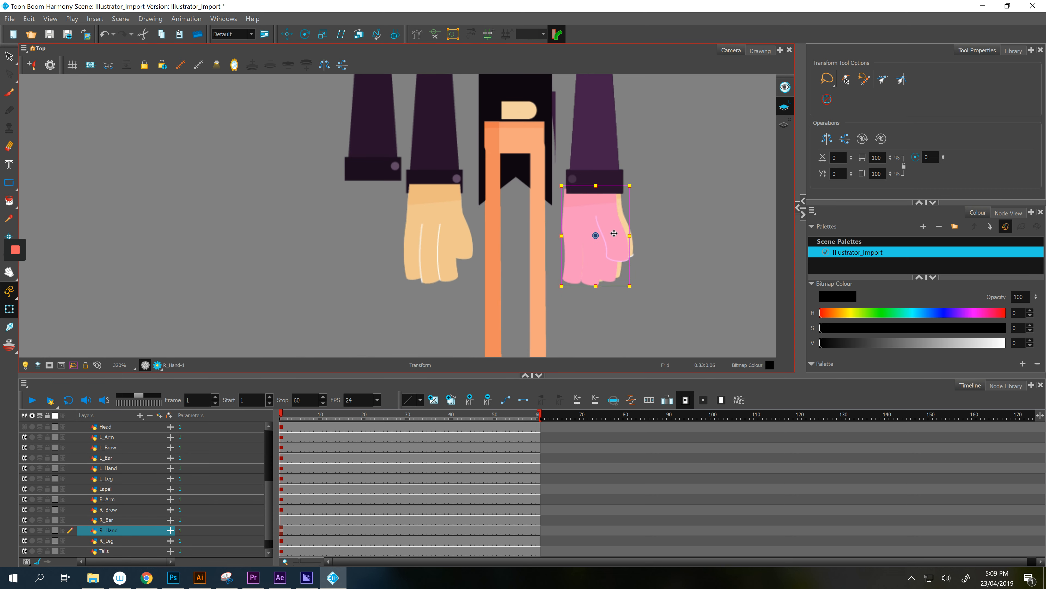
mouse_move(534, 133)
left_mouse_down()
mouse_move(502, 321)
mouse_move(568, 165)
left_mouse_up()
- Move the right ear up beside the right eye
key("Escape")
left_click_drag(495, 301, 583, 122)
left_click_drag(590, 161, 631, 291)
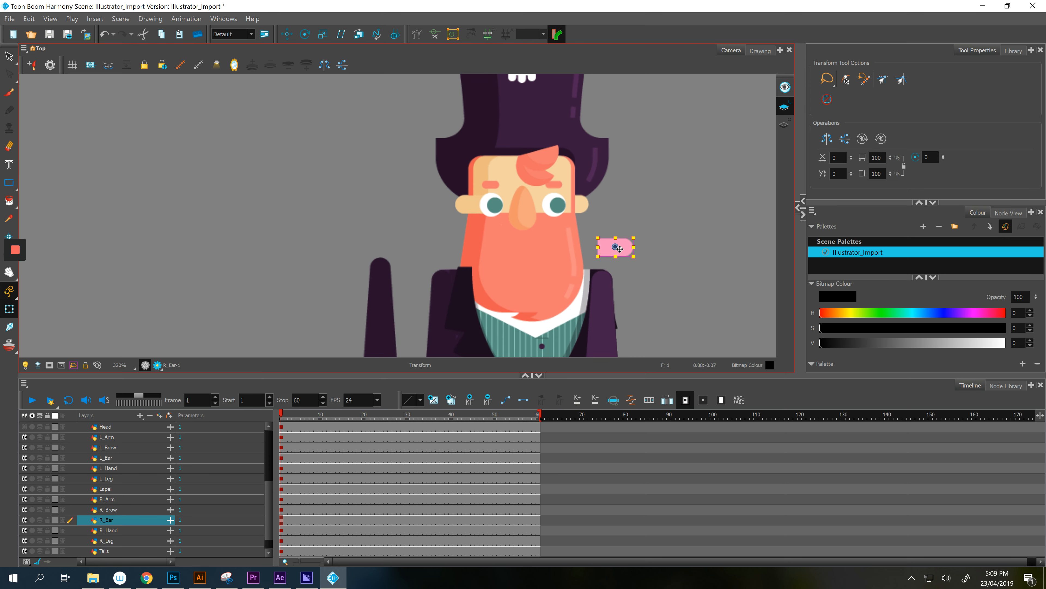
left_click_drag(619, 250, 576, 205)
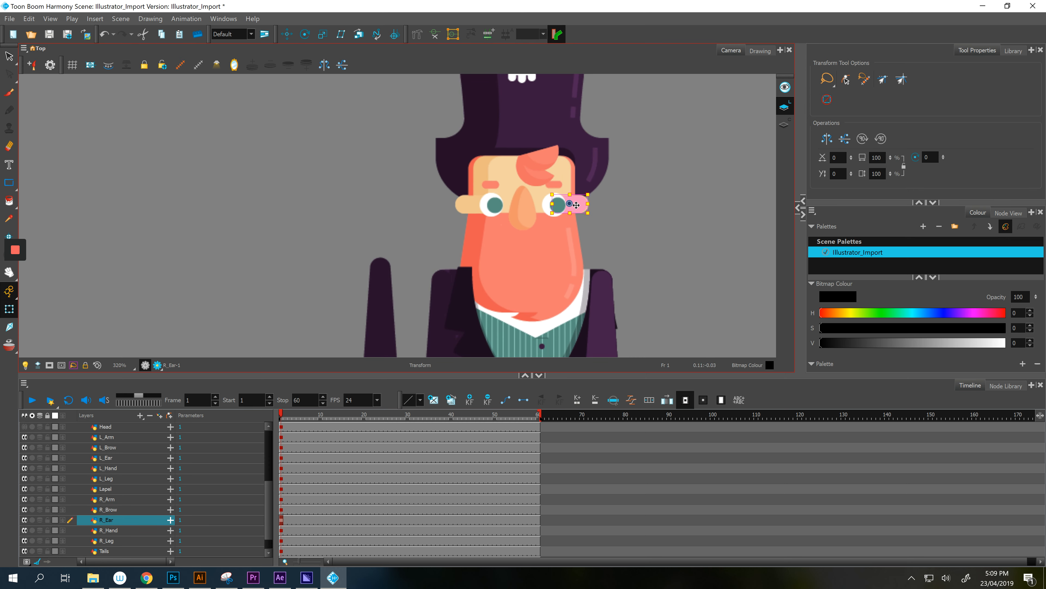
key("Escape")
- Move the mouth piece up onto the face below the nose
left_click_drag(670, 320, 668, 166)
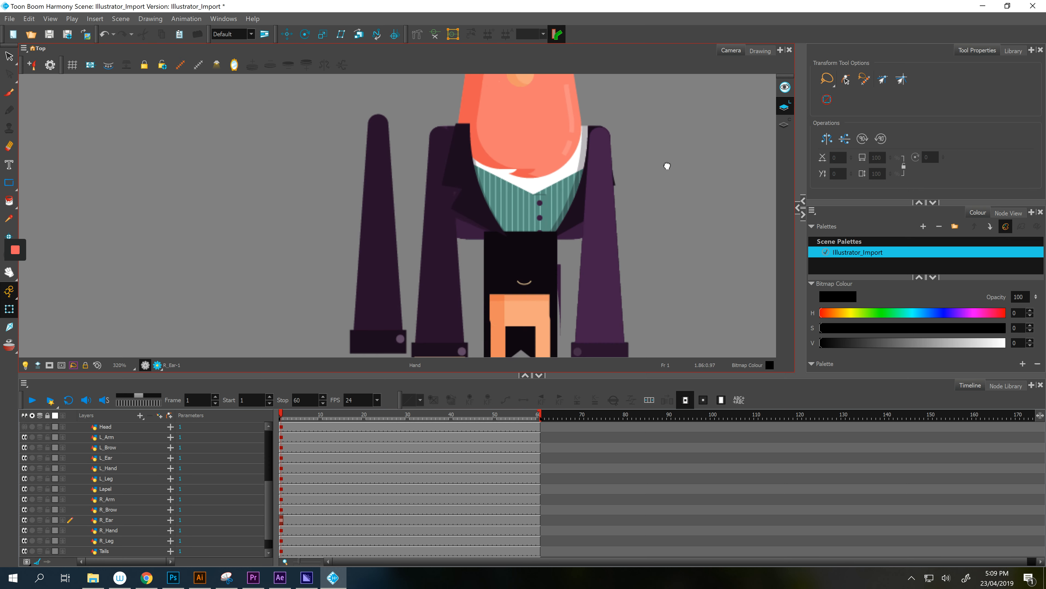
left_click(526, 283)
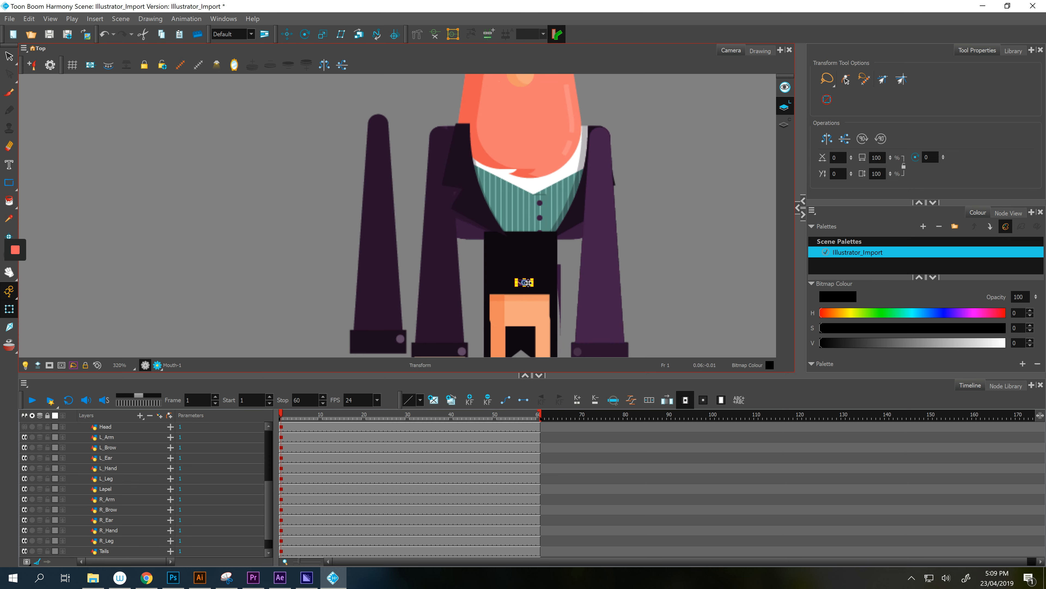
left_click_drag(525, 283, 497, 230)
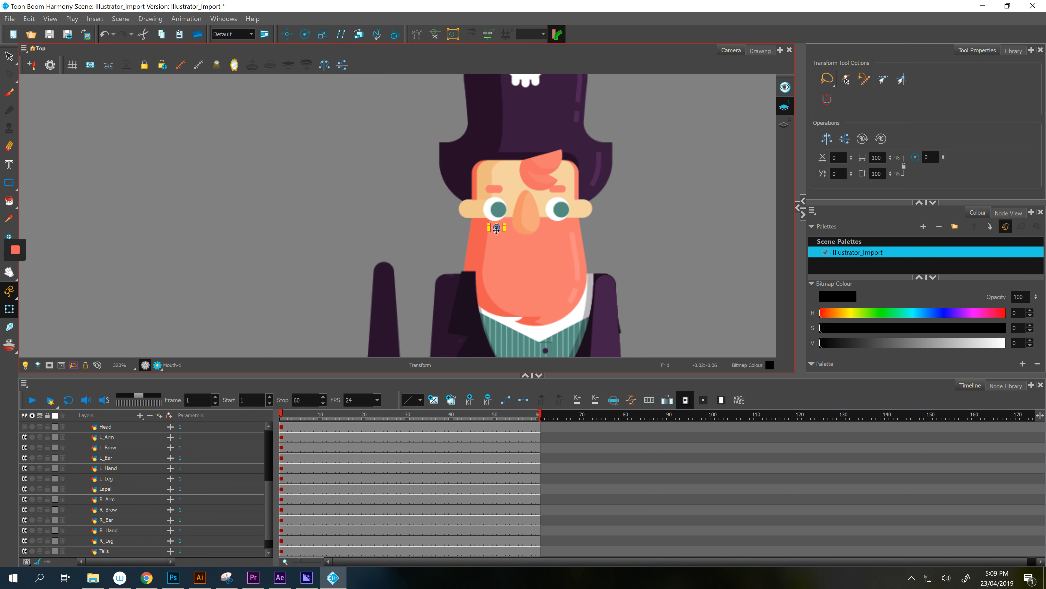
left_click(667, 298)
scroll(667, 297, "down", 1)
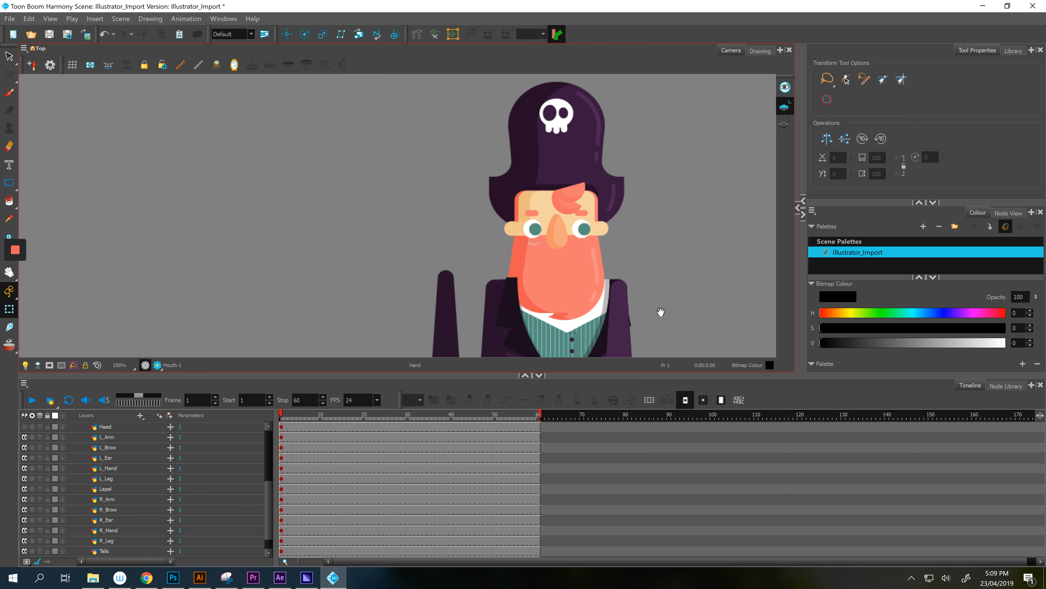
left_click_drag(661, 312, 649, 105)
left_click(560, 188)
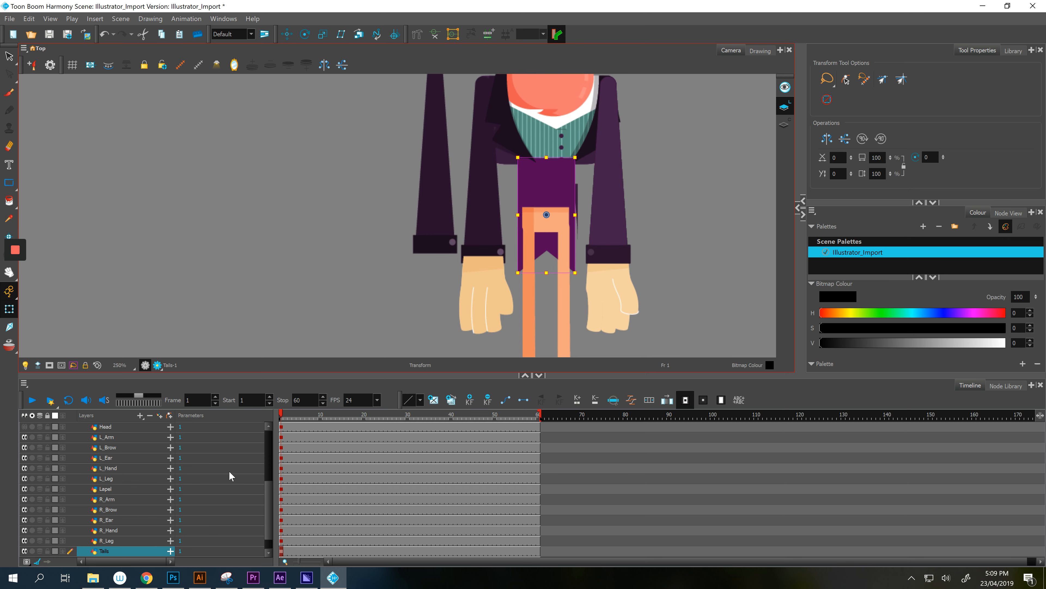
- Stack the Torso layer above Tails and raise the torso under the chest
scroll(157, 503, "down", 1)
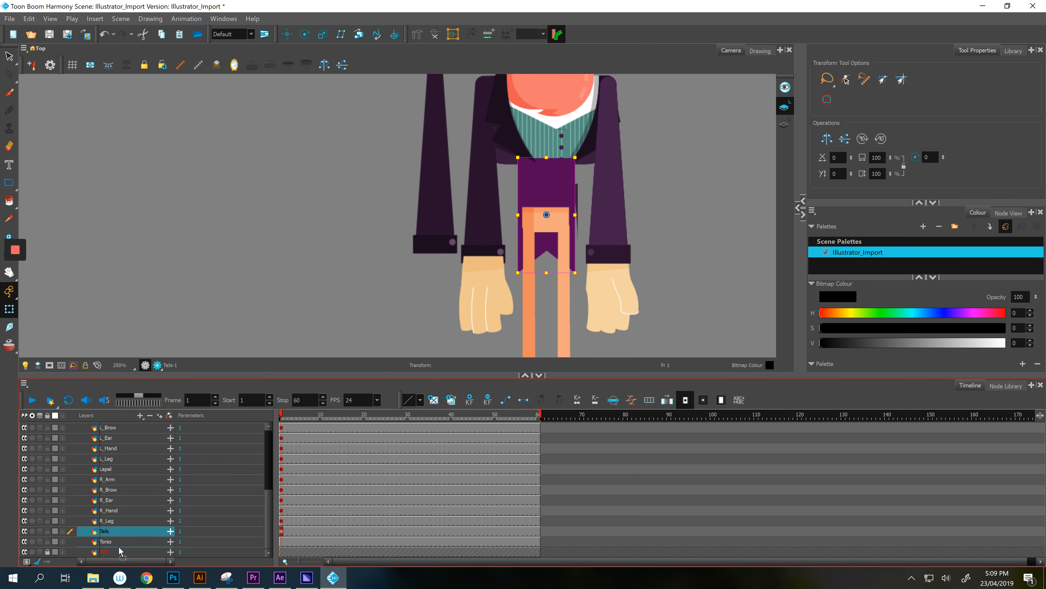
left_click_drag(121, 541, 123, 530)
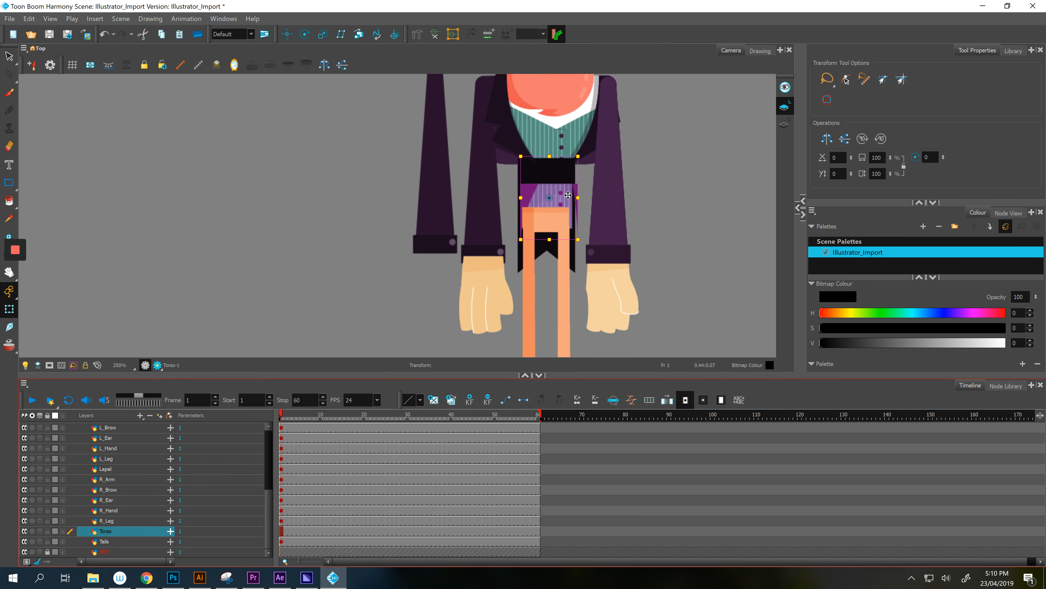
left_click_drag(568, 195, 565, 172)
- Nudge the butt and torso pieces a few pixels so they line up
scroll(565, 172, "up", 4)
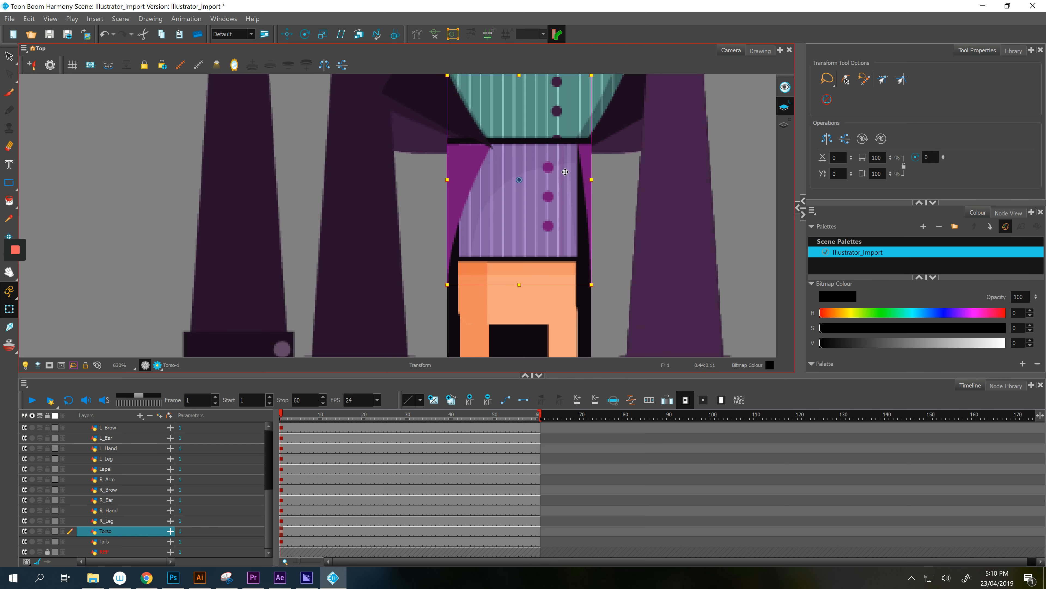
left_click(541, 273)
left_click_drag(530, 278, 533, 270)
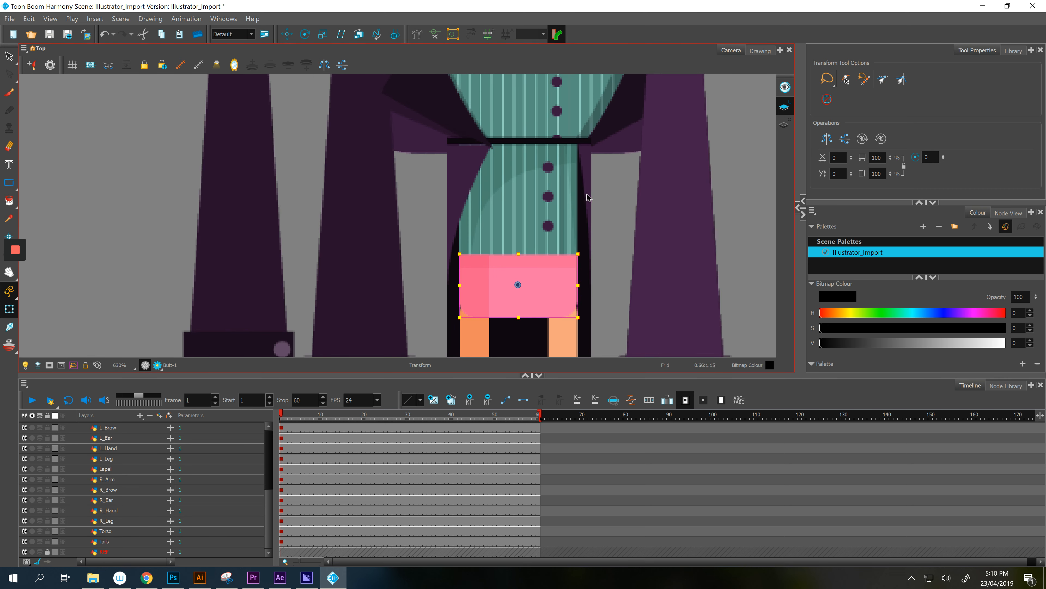
key("Down")
key("Down")
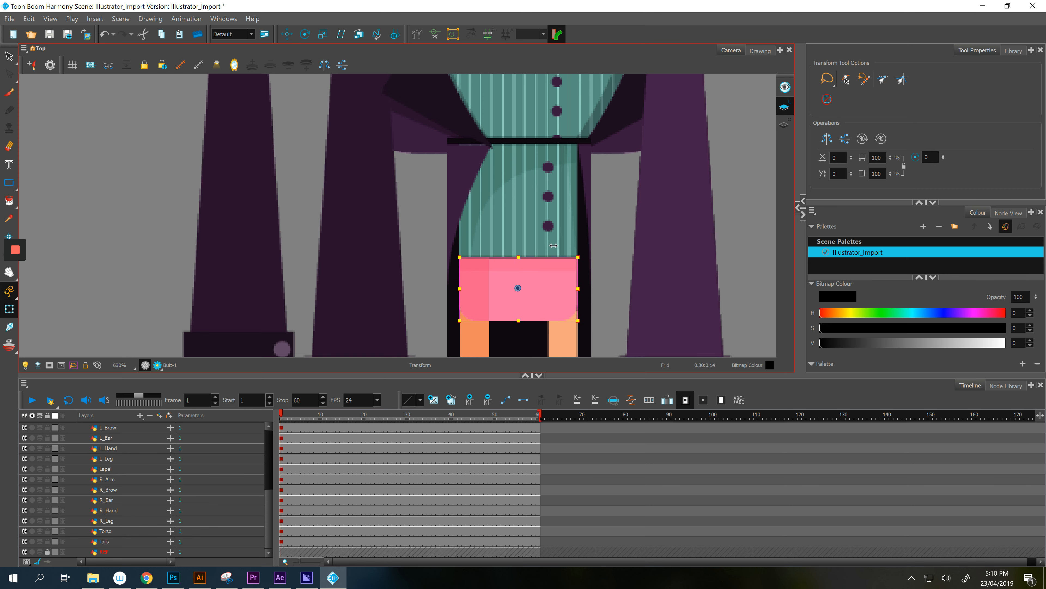
left_click(556, 219)
left_click_drag(556, 218, 556, 221)
left_click(550, 102)
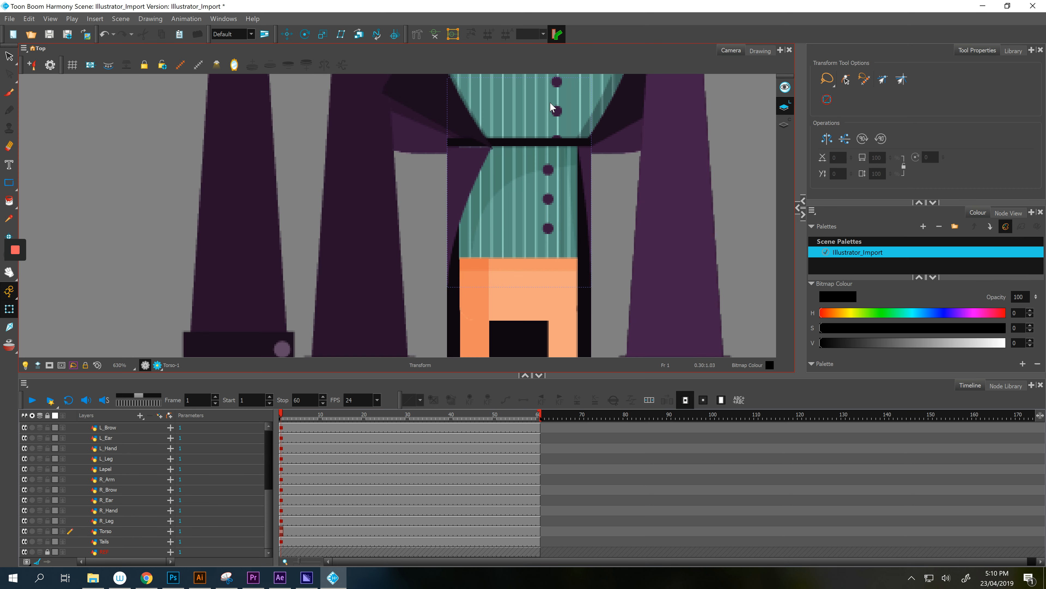
left_click(451, 325)
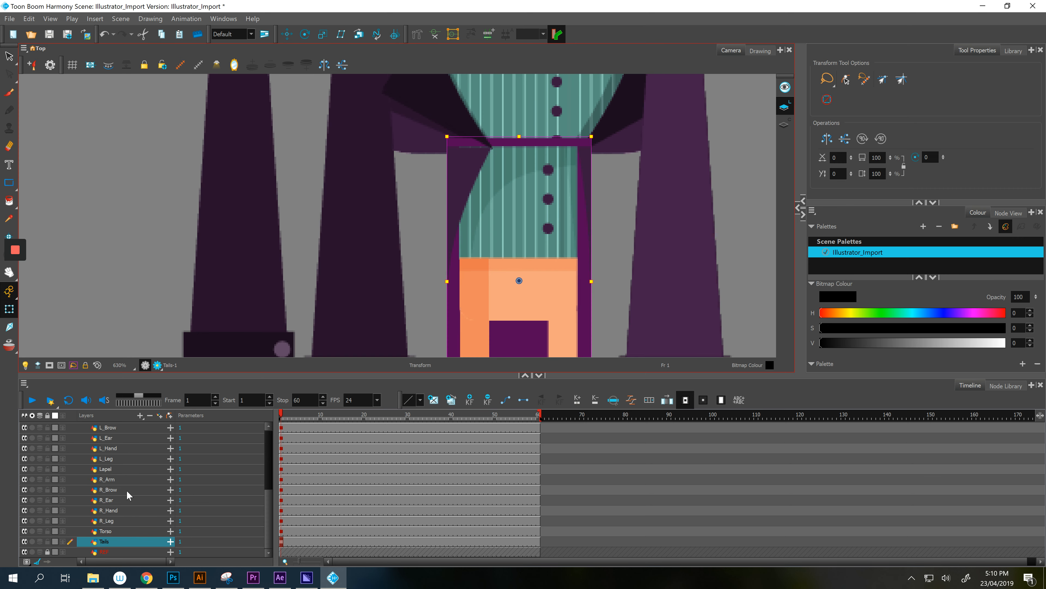
- Move the Chest, Tuft_01, Tuft_02 and Butt layers below Head
scroll(123, 525, "up", 5)
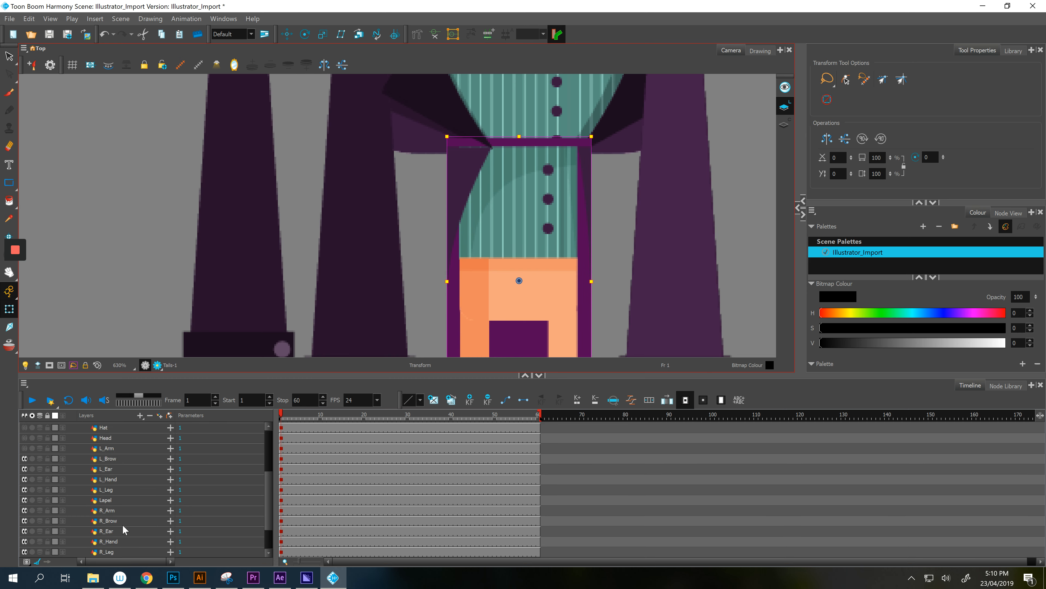
left_click(108, 438)
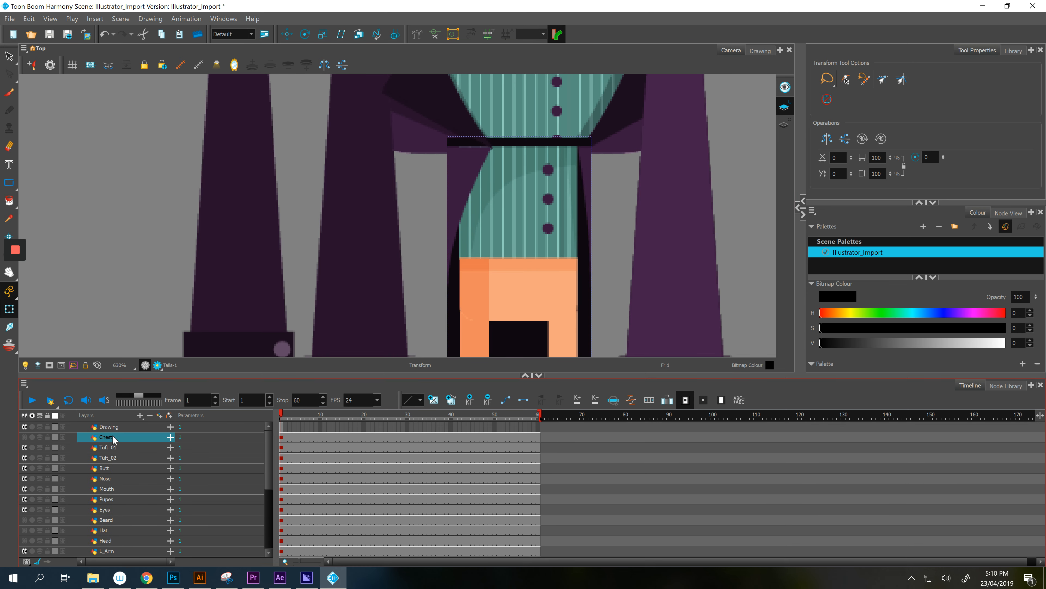
left_click(130, 452)
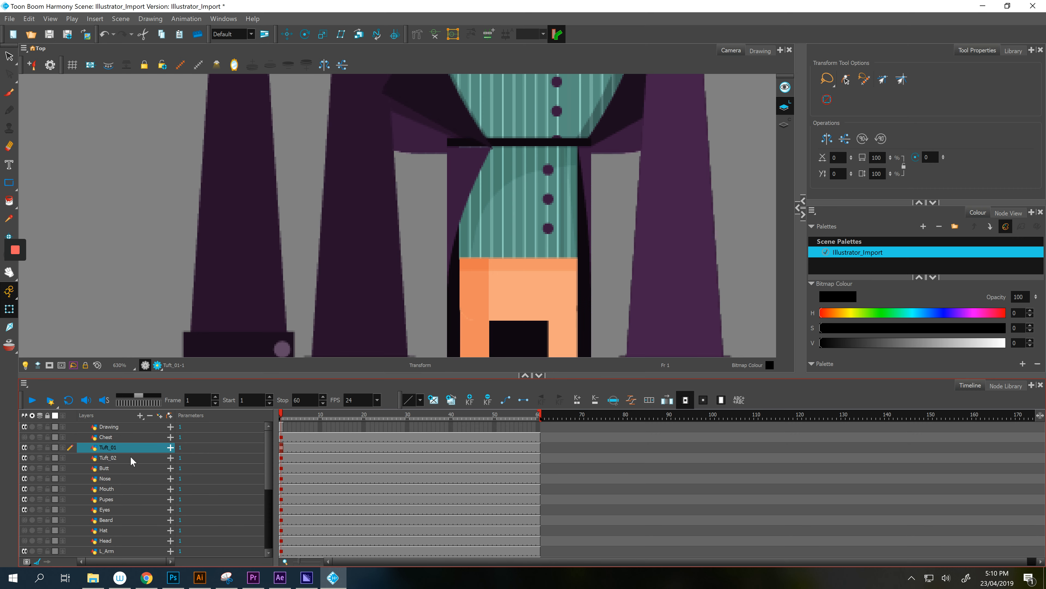
left_click(115, 467)
left_click(121, 438, "ctrl")
scroll(116, 450, "down", 1)
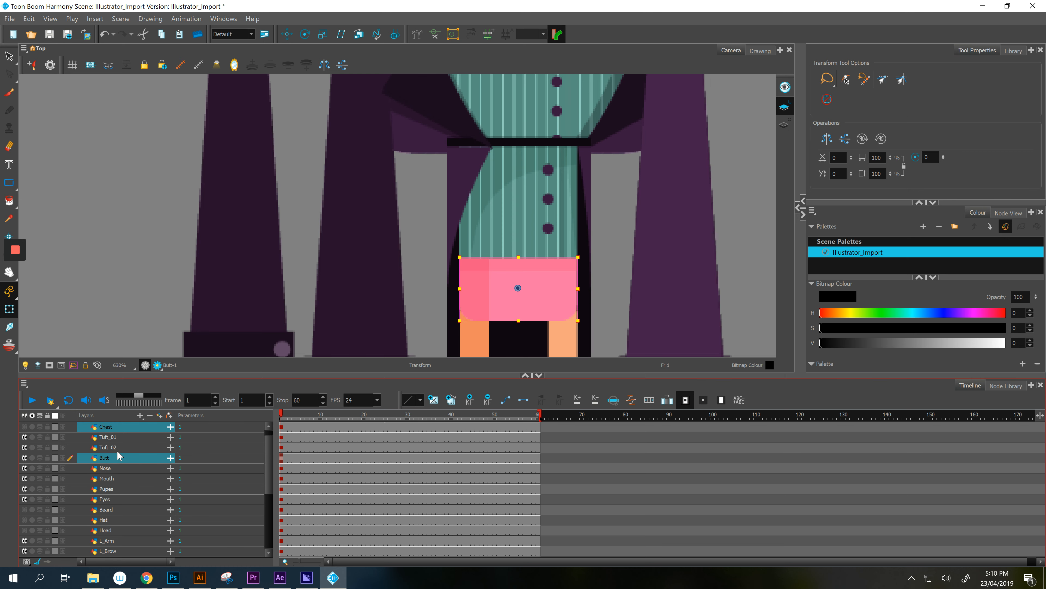
left_click_drag(112, 458, 109, 536)
scroll(118, 499, "down", 3)
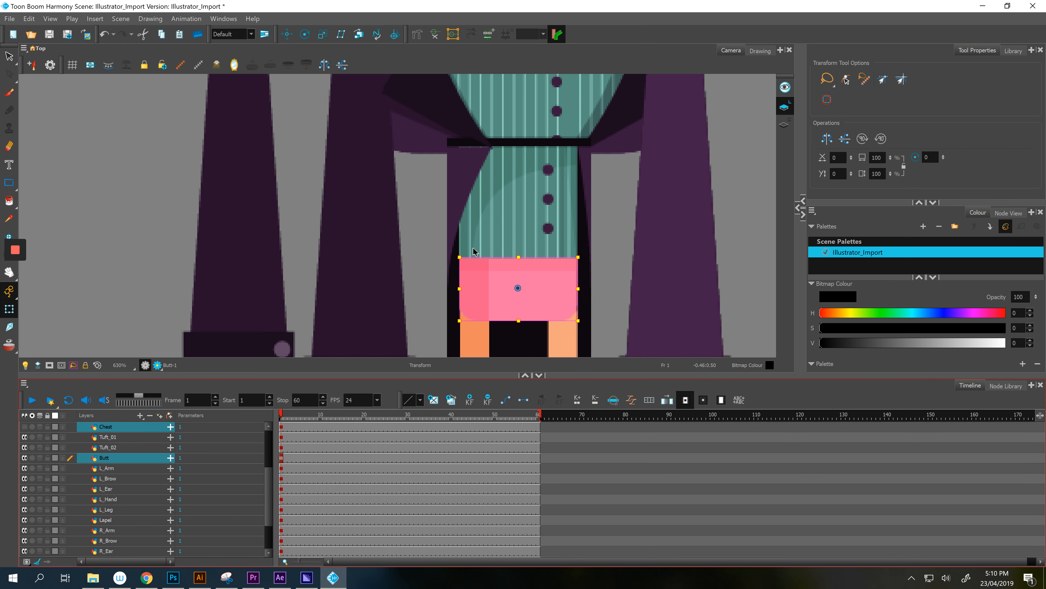
scroll(474, 251, "down", 3)
left_click(510, 175)
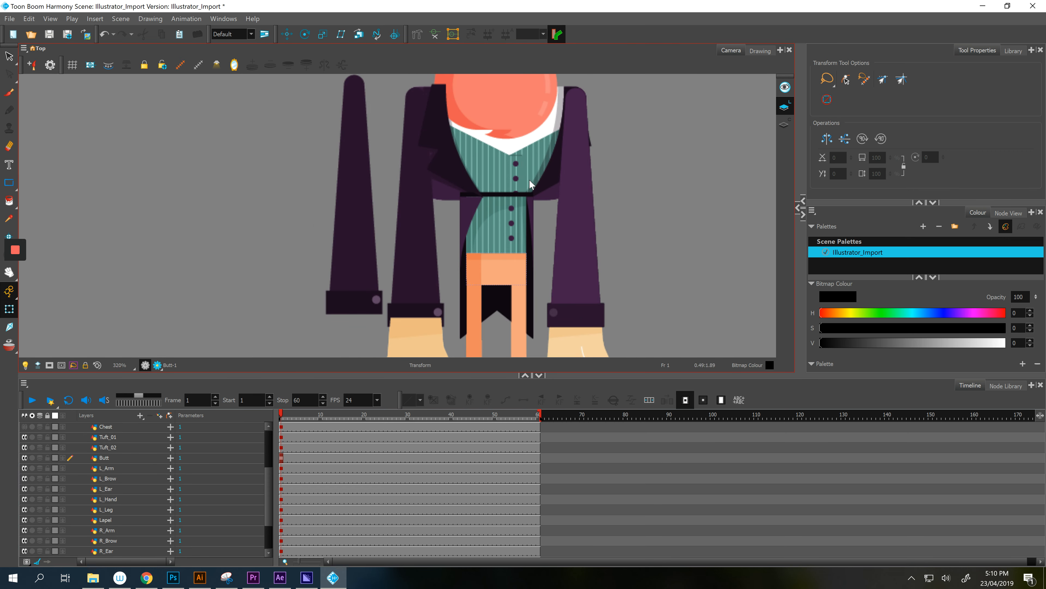
scroll(69, 520, "up", 2)
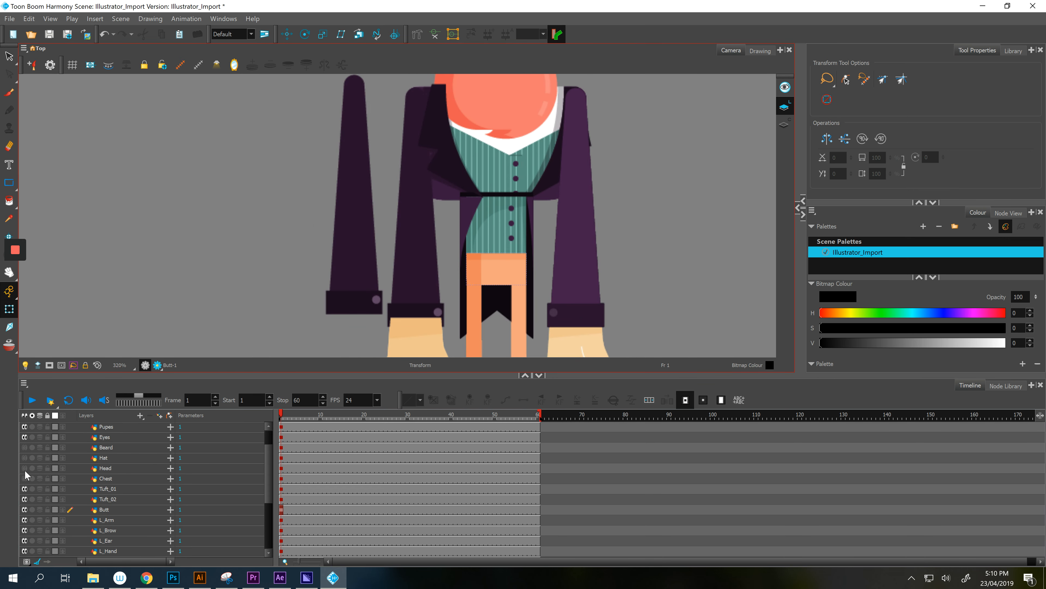
- Make the Chest, Beard, Hat and Head layers visible again
left_click(25, 478)
left_click_drag(24, 447, 24, 468)
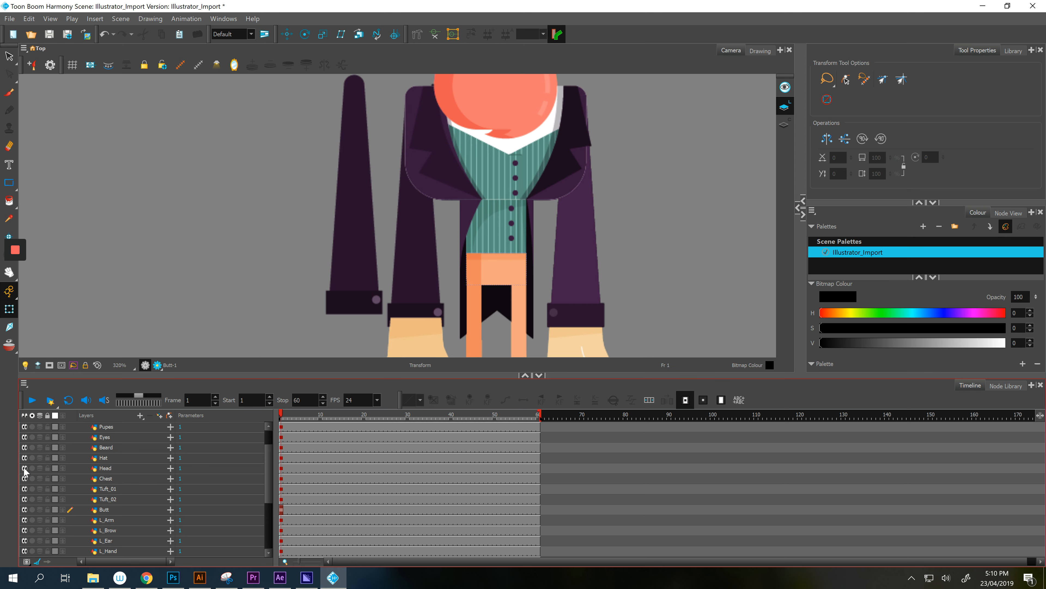
key("space")
left_click_drag(261, 173, 267, 294)
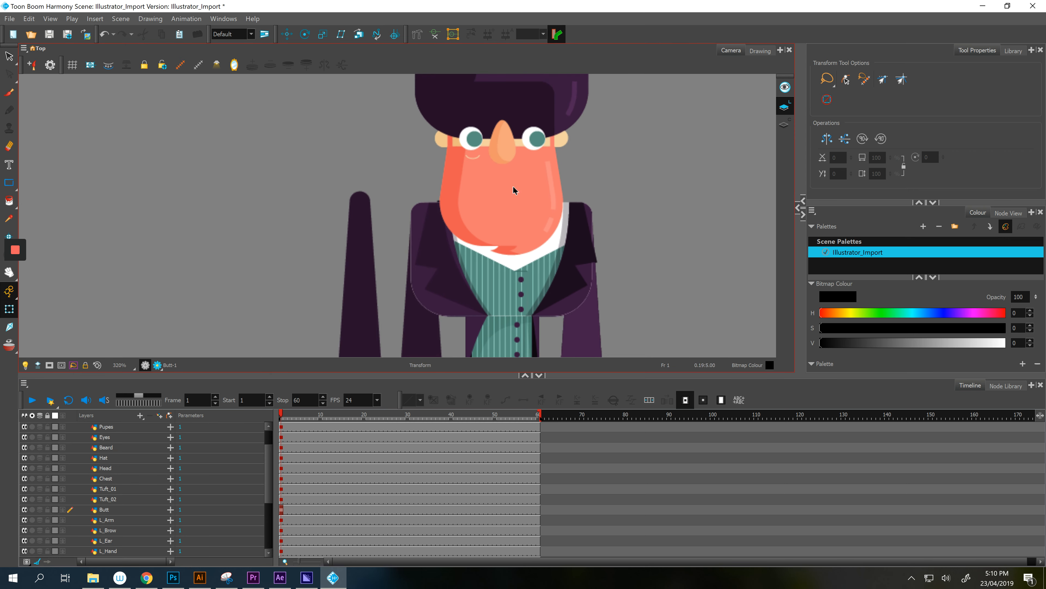
left_click_drag(706, 206, 693, 279)
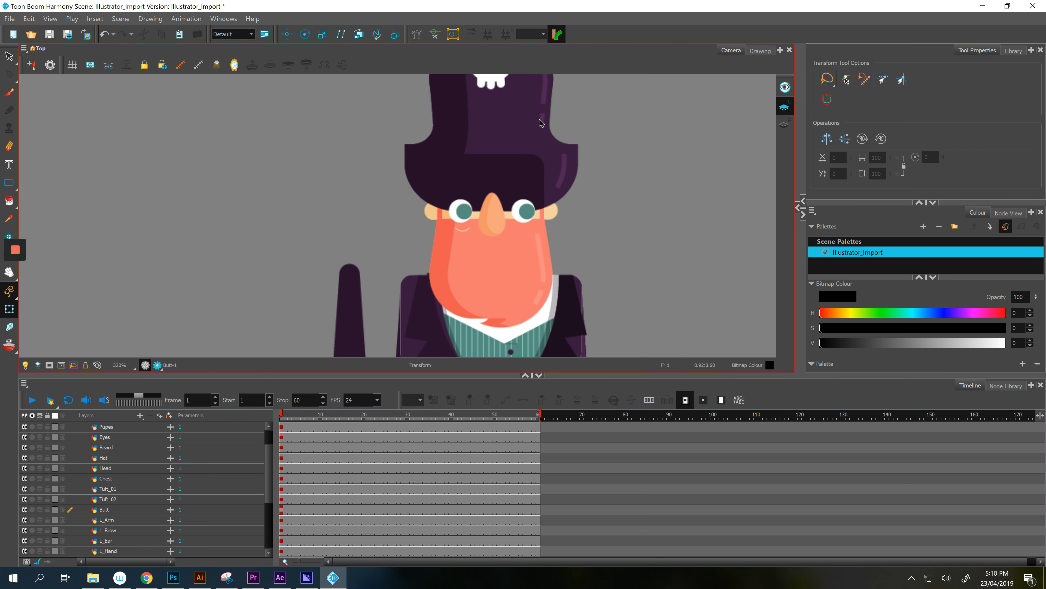
- Move the Hat layer below Head so the hat sits behind the face
left_click(541, 122)
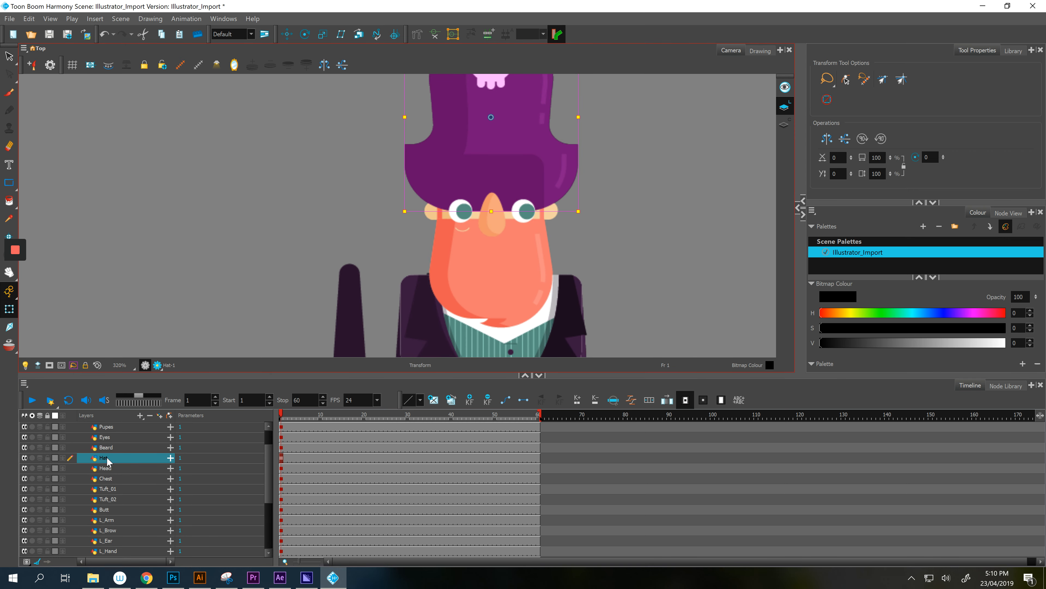
left_click_drag(108, 473, 108, 473)
left_click(171, 281)
key("space")
left_click_drag(172, 281, 172, 260)
- Move Tuft_01 and Tuft_02 up just below the Drawing layer
scroll(115, 461, "up", 1)
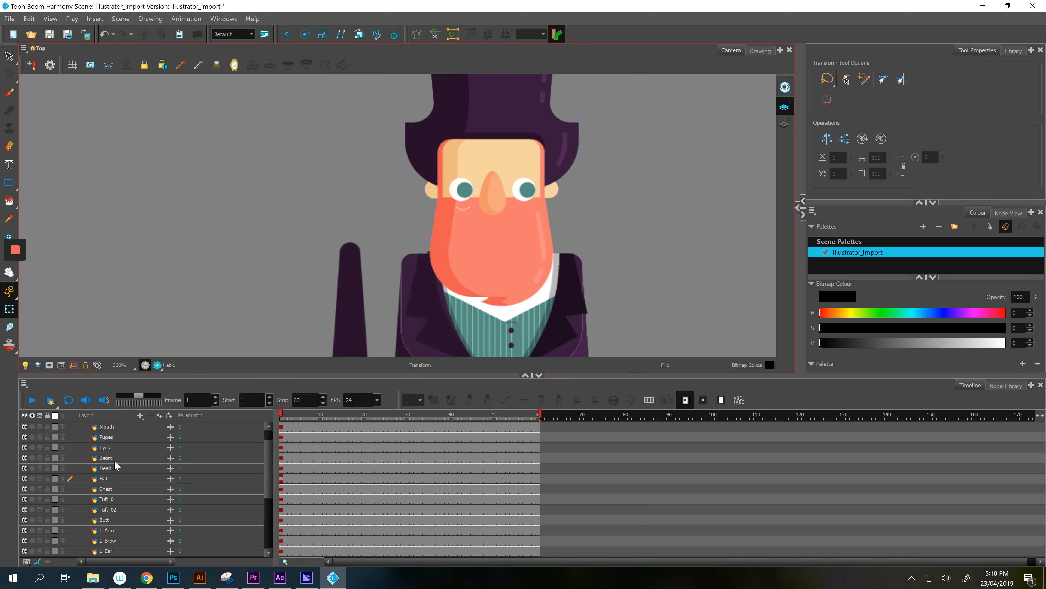
scroll(115, 461, "up", 2)
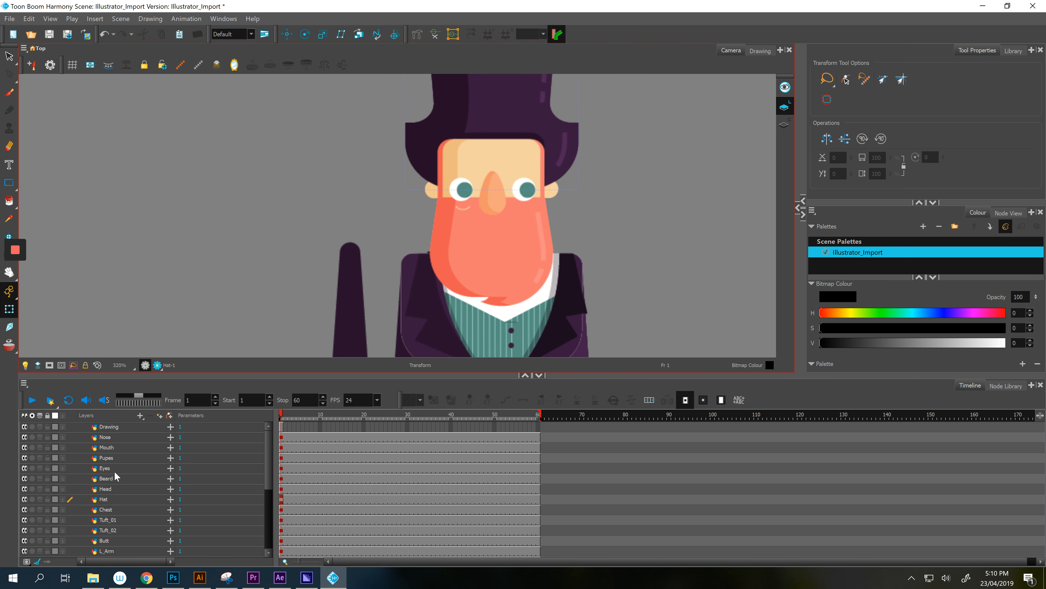
left_click(119, 519)
left_click(119, 530, "ctrl")
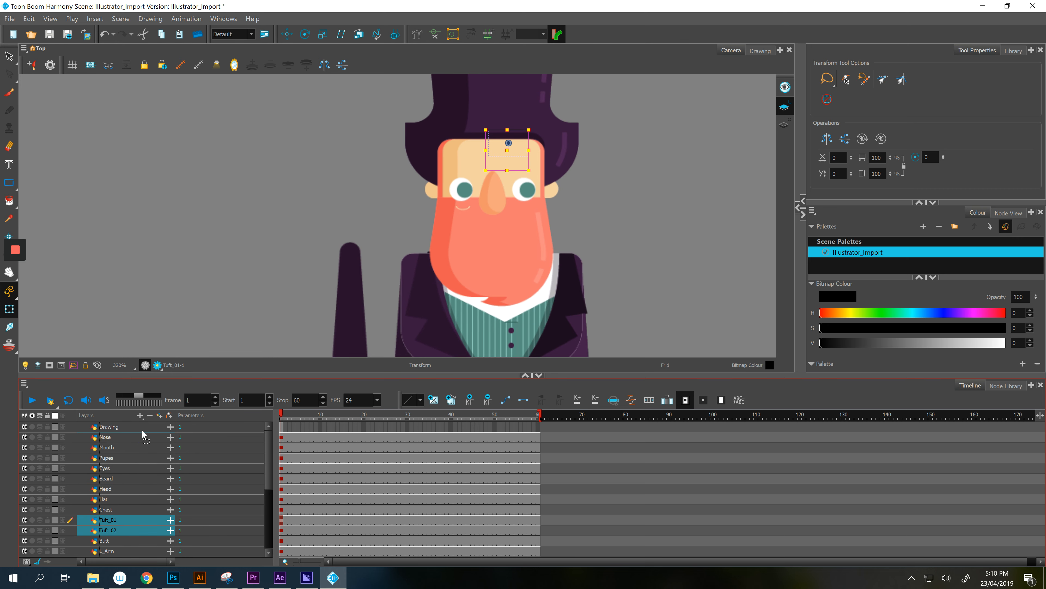
left_click_drag(143, 433, 141, 431)
left_click(201, 281)
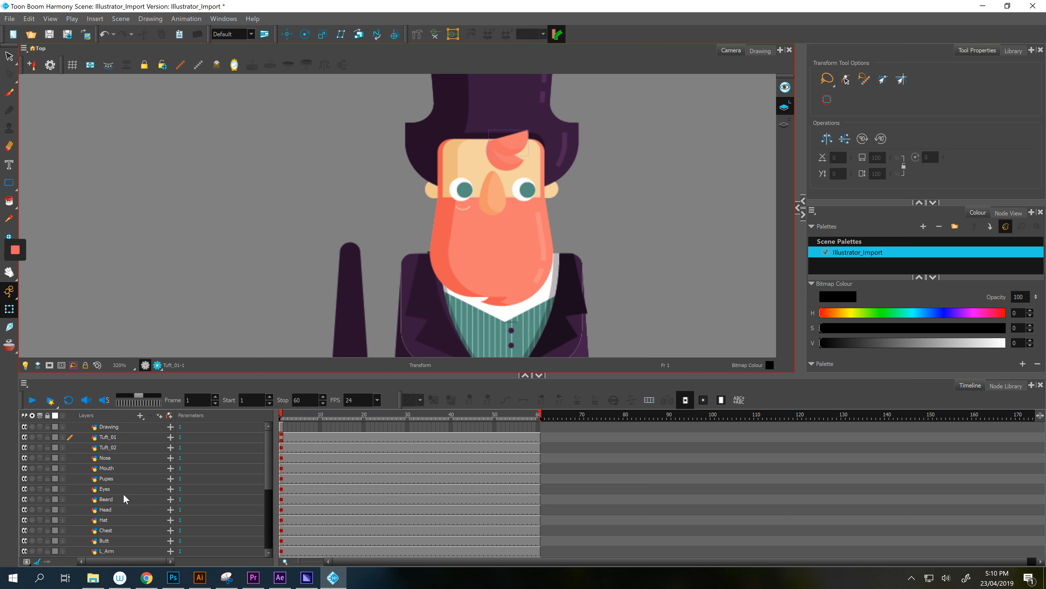
scroll(125, 499, "down", 2)
left_click(108, 510)
left_click(112, 519)
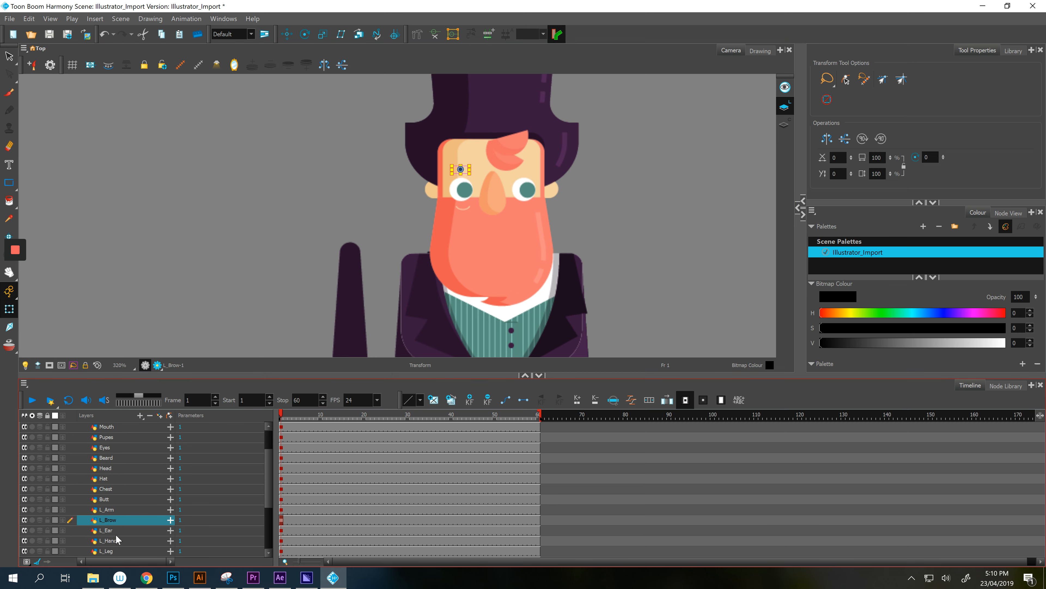
- Stack R_Brow just below L_Brow and move the right brow onto the forehead
scroll(119, 520, "down", 5)
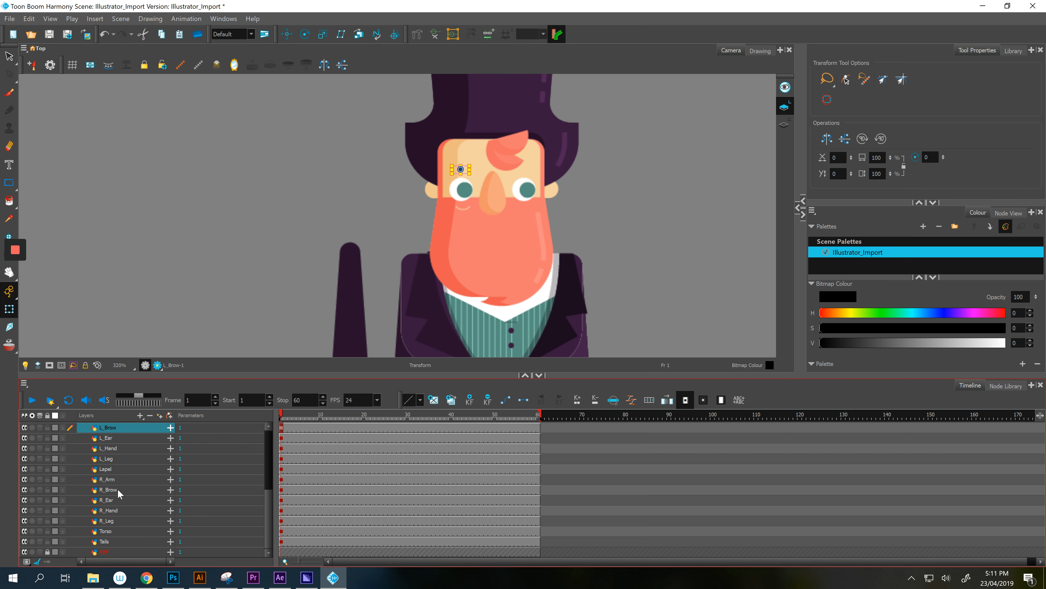
left_click(111, 489, "ctrl")
scroll(116, 456, "up", 4)
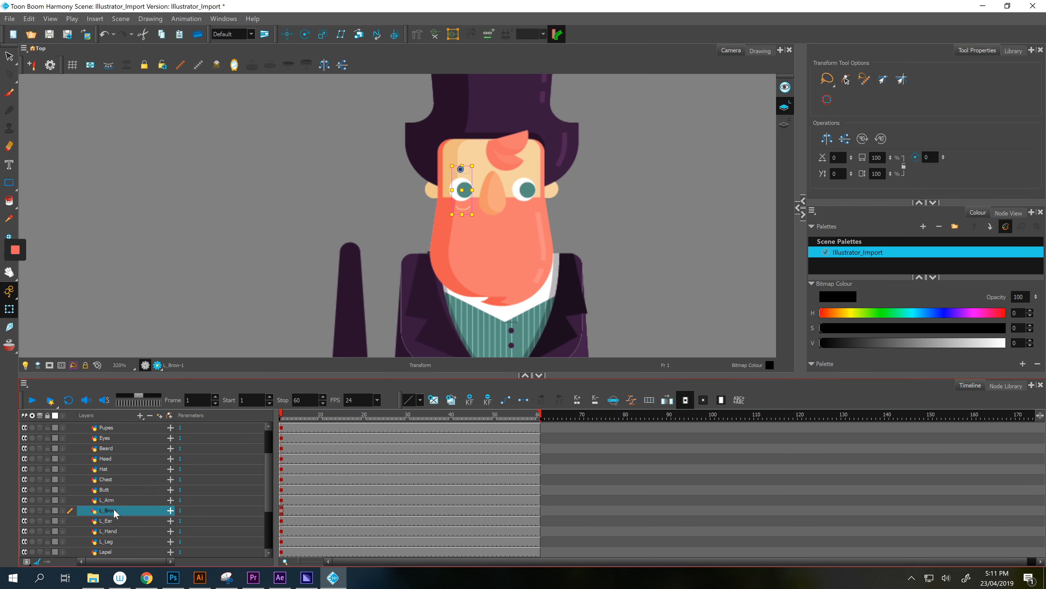
left_click_drag(114, 509, 126, 429)
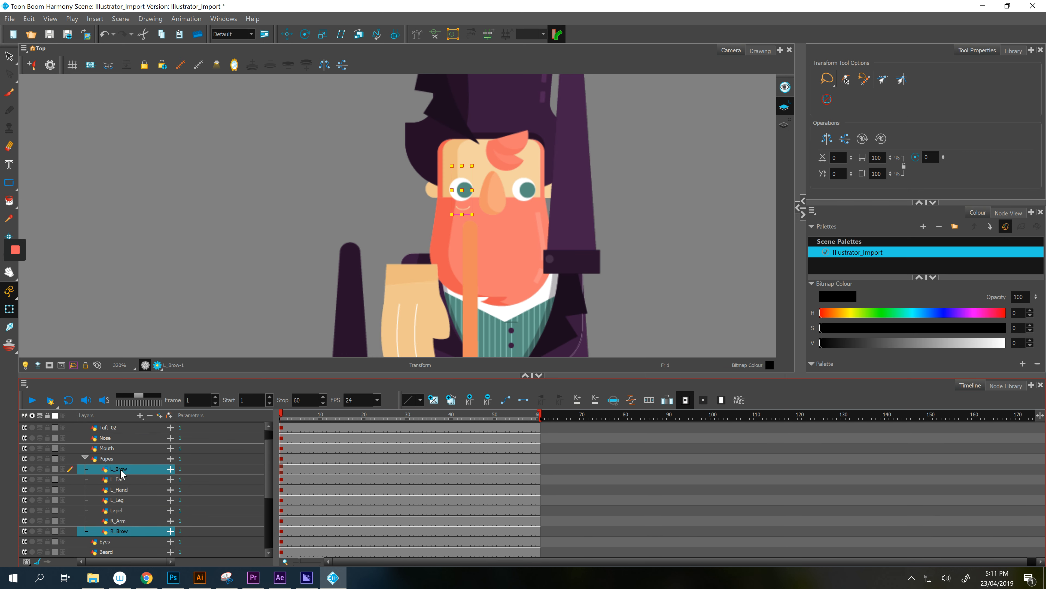
key("ctrl+z")
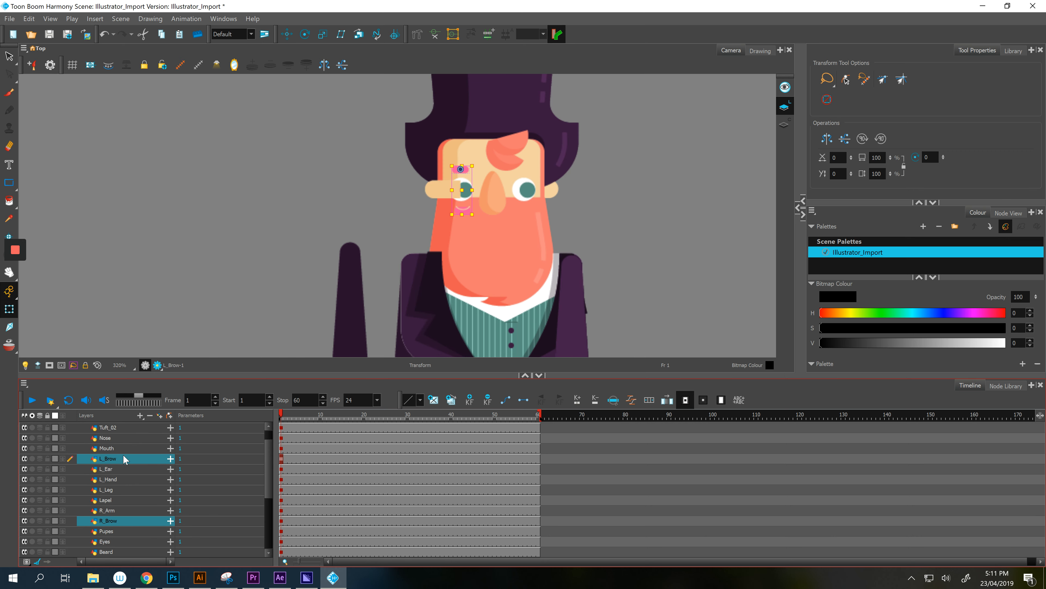
left_click(111, 519)
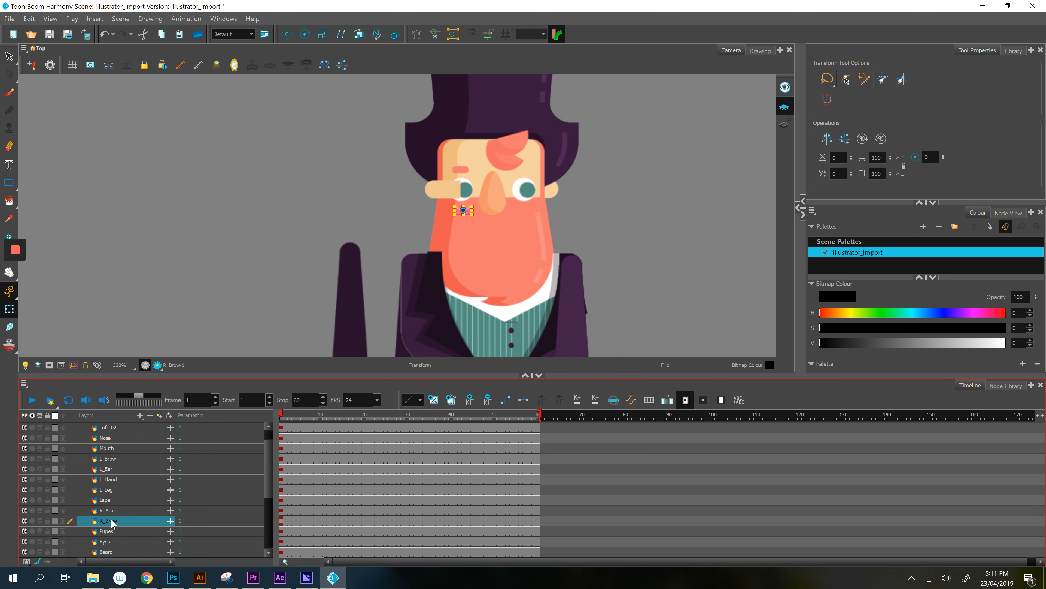
left_click_drag(127, 459, 126, 462)
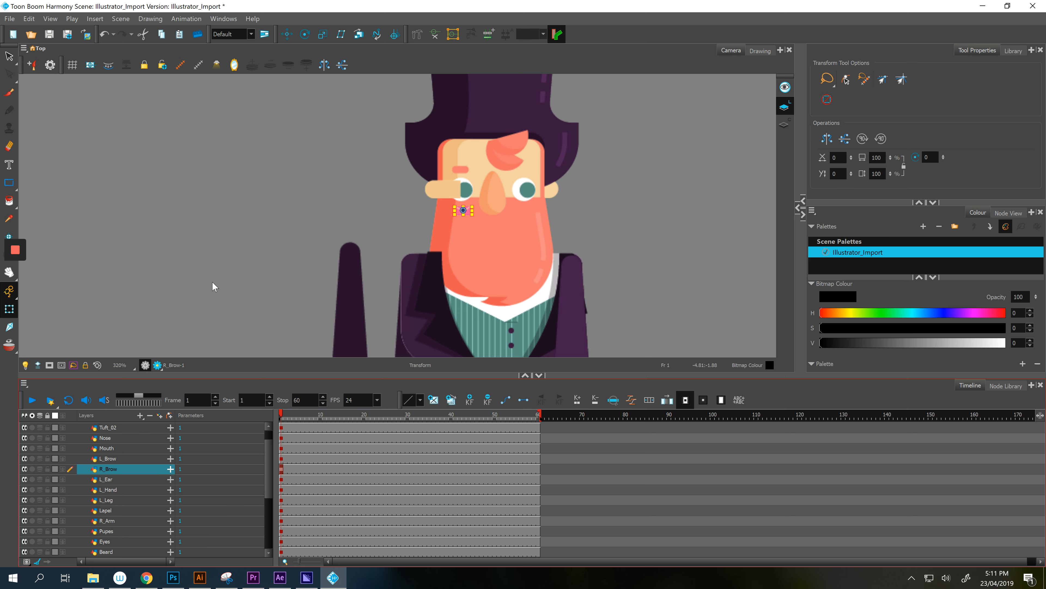
scroll(453, 178, "up", 3)
left_click_drag(484, 247, 605, 163)
- Move the L_Ear and R_Ear layers below Head, R_Ear ungrouped from L_Ear
left_click(420, 194)
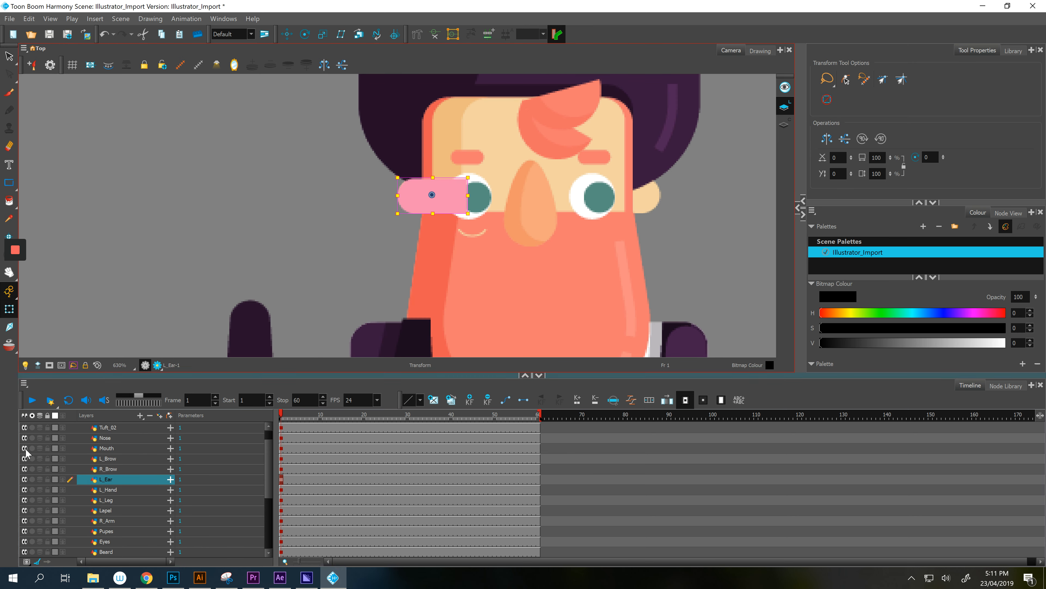
scroll(104, 500, "down", 1)
left_click_drag(130, 451, 118, 534)
scroll(118, 535, "down", 1)
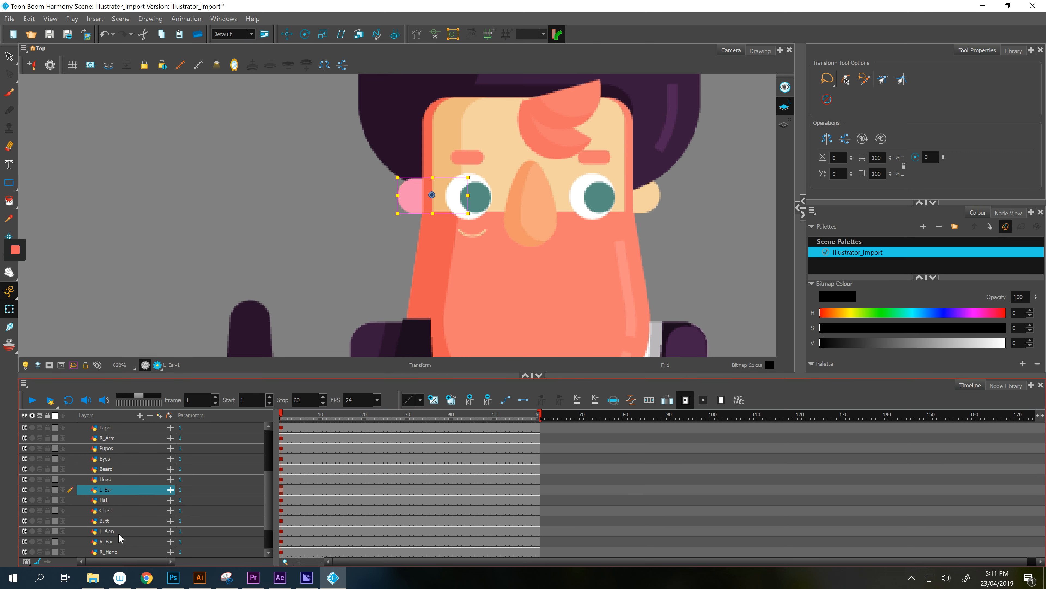
left_click(108, 541)
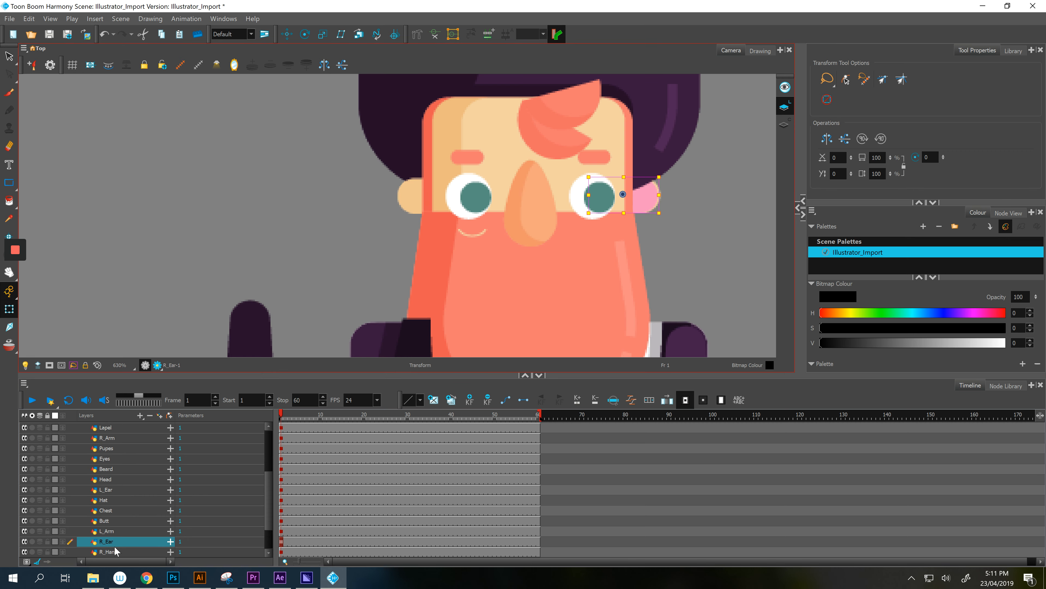
left_click_drag(115, 543, 132, 491)
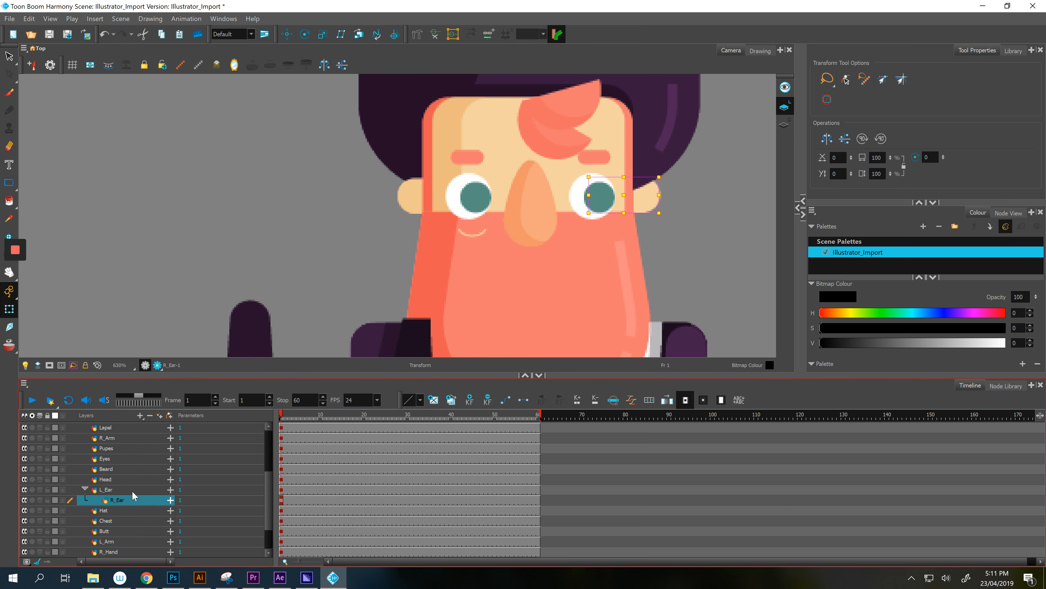
left_click(125, 510)
left_click(118, 500)
left_click_drag(116, 512, 125, 500)
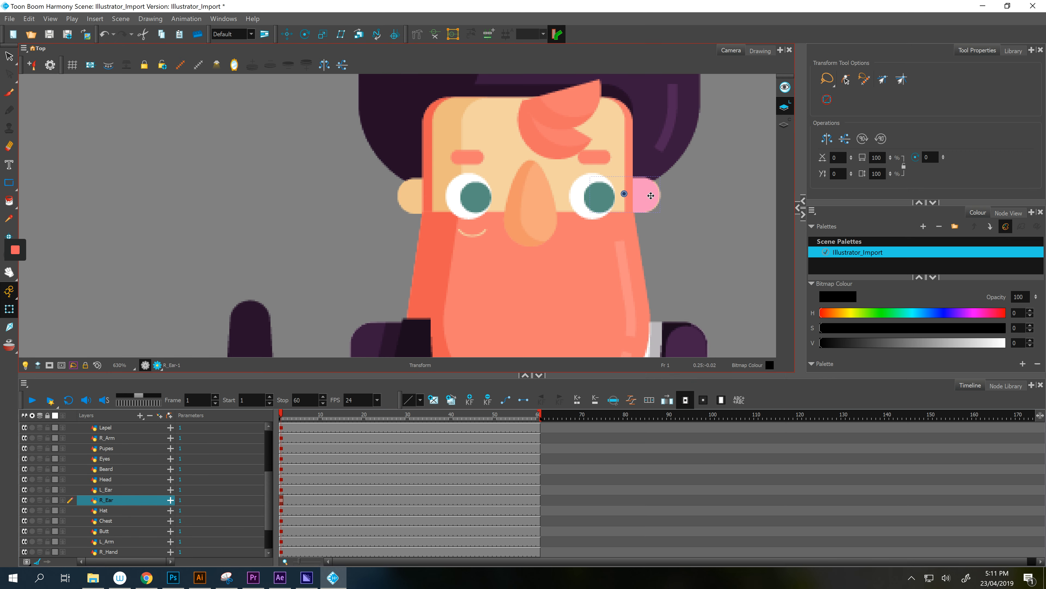
- Select the lapel on the coat, then the L_Hand layer
scroll(651, 196, "down", 4)
left_click_drag(651, 263, 628, 129)
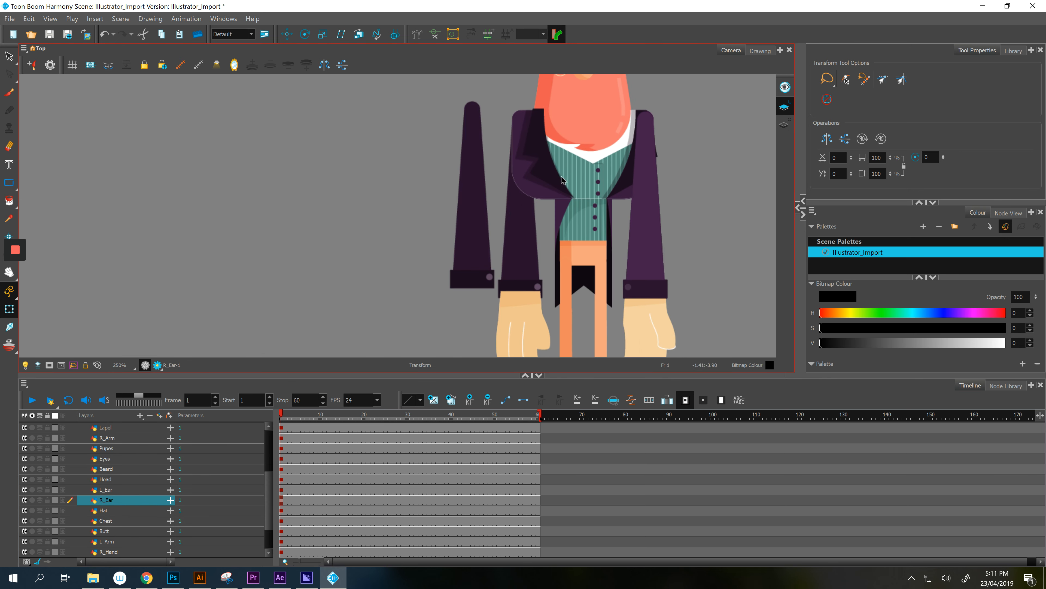
left_click(557, 177)
scroll(132, 449, "up", 2)
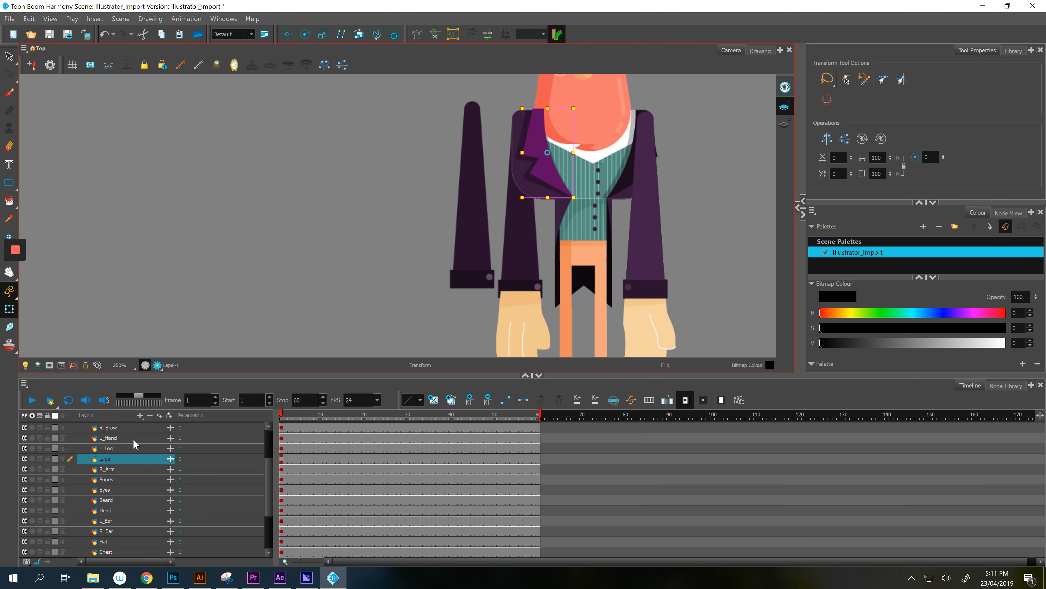
scroll(132, 448, "up", 2)
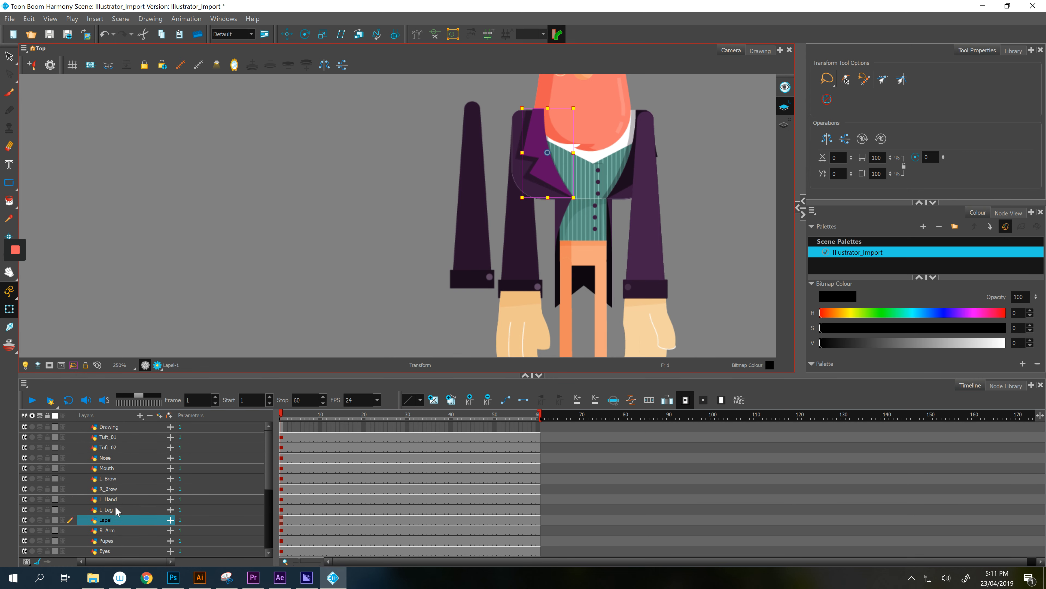
left_click(118, 498)
- Move the L_Hand, L_Leg, Lapel and R_Arm layers below Hat
left_click(117, 518, "shift")
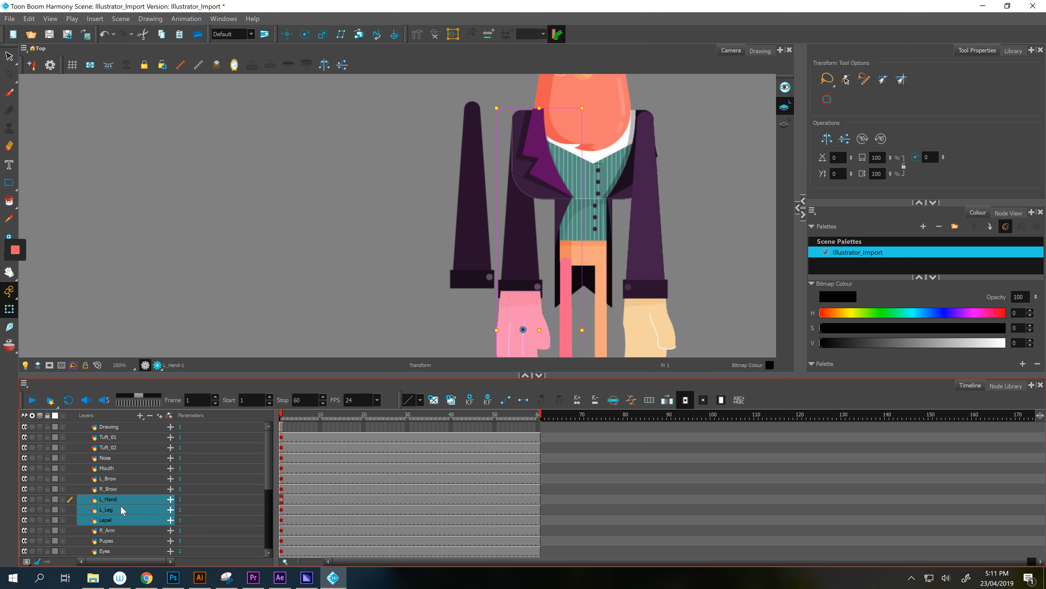
scroll(120, 501, "down", 2)
left_click(120, 486, "shift")
scroll(120, 486, "down", 2)
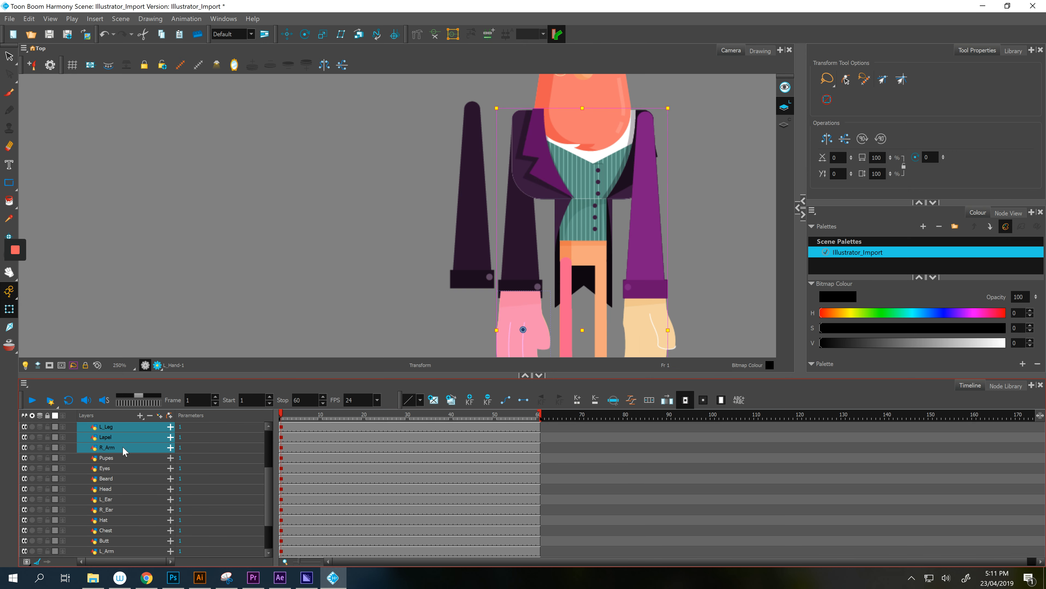
left_click_drag(124, 497, 115, 523)
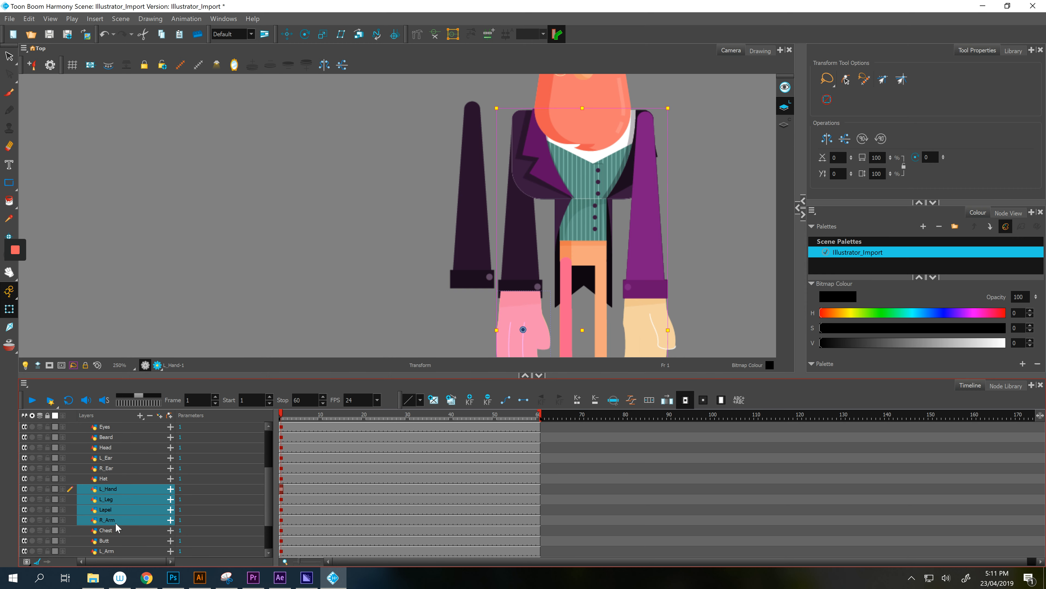
- Slide the left sleeve right onto the coat
left_click(368, 310)
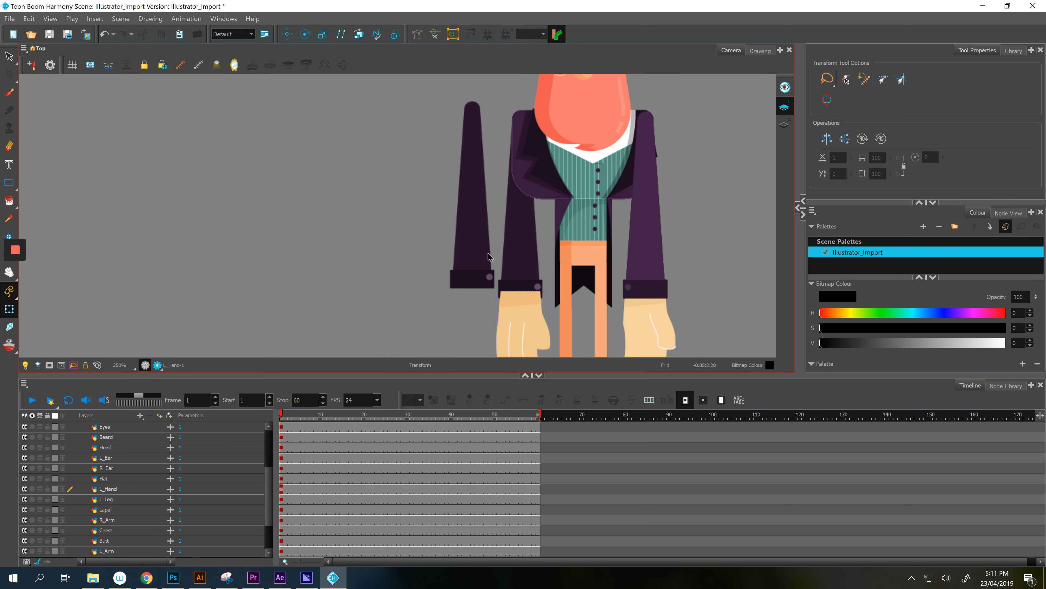
left_click(476, 255)
left_click_drag(476, 255, 523, 262)
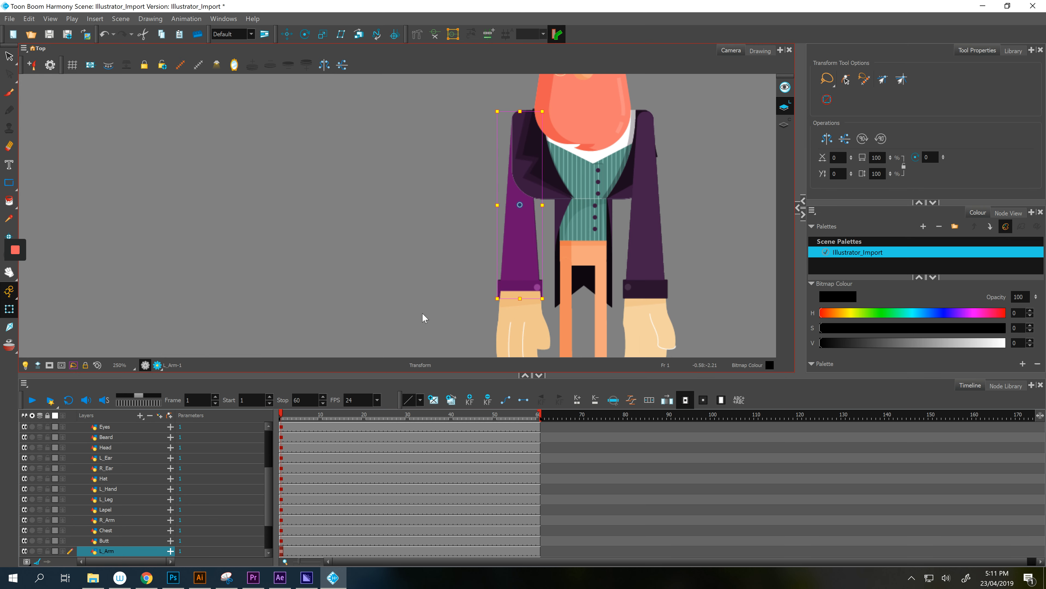
- Restack the L_Arm layer above L_Hand so the sleeve overlaps the jacket
scroll(104, 534, "down", 5)
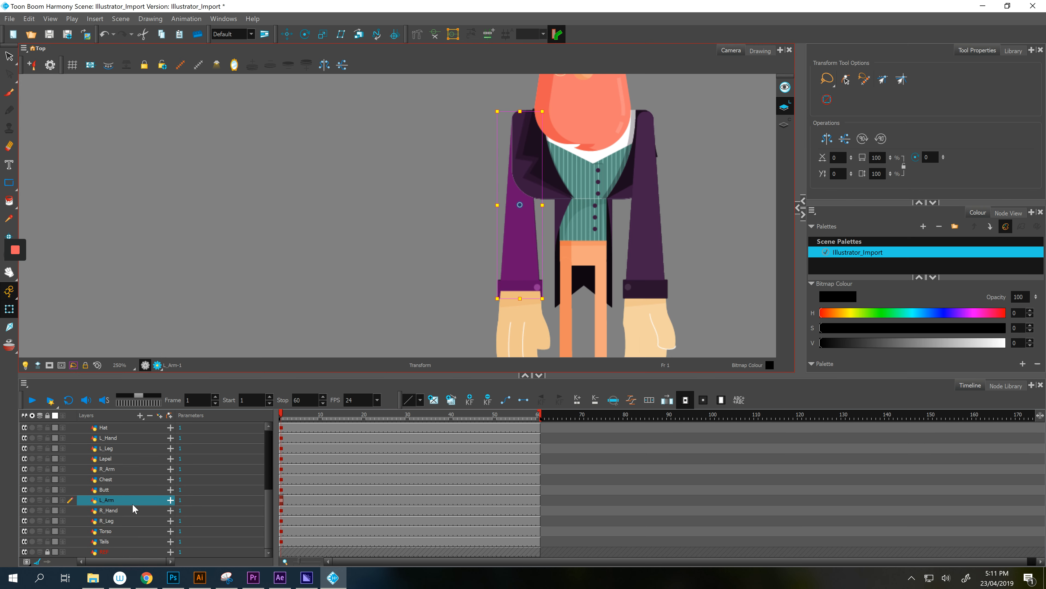
scroll(132, 503, "up", 2)
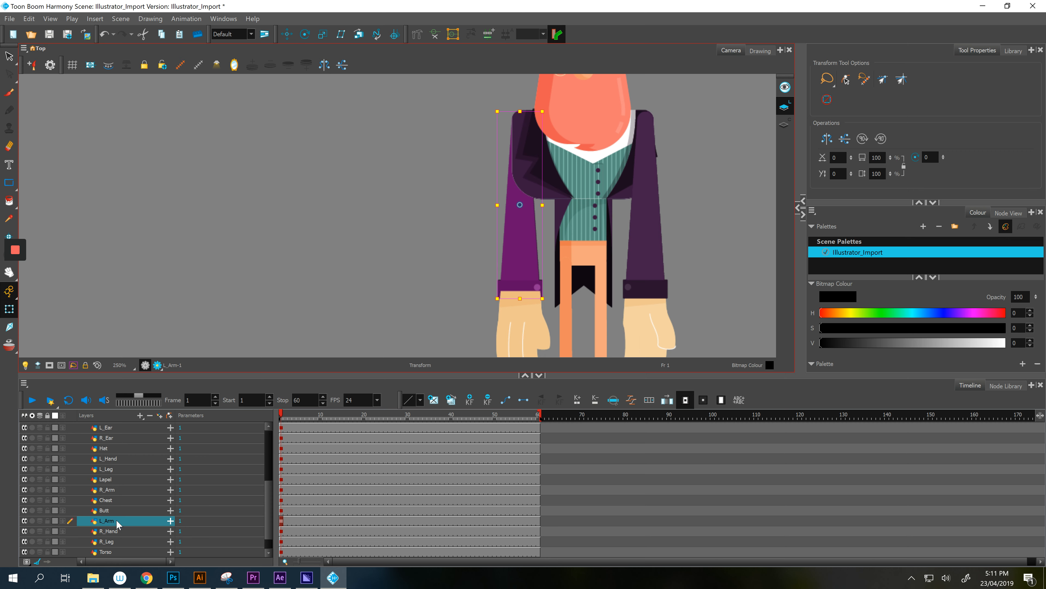
left_click(508, 328)
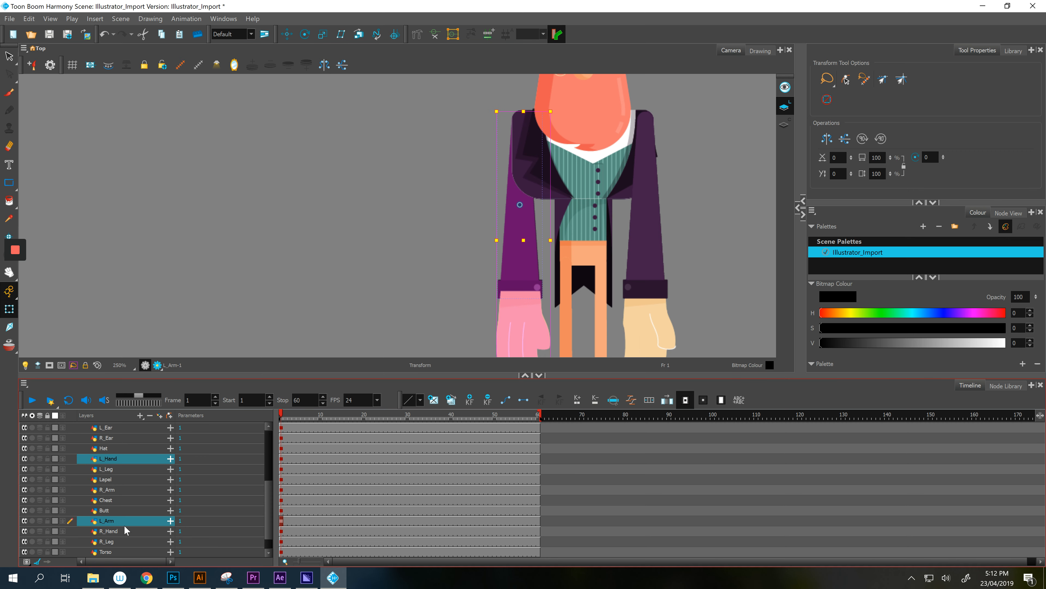
left_click_drag(110, 515, 136, 453)
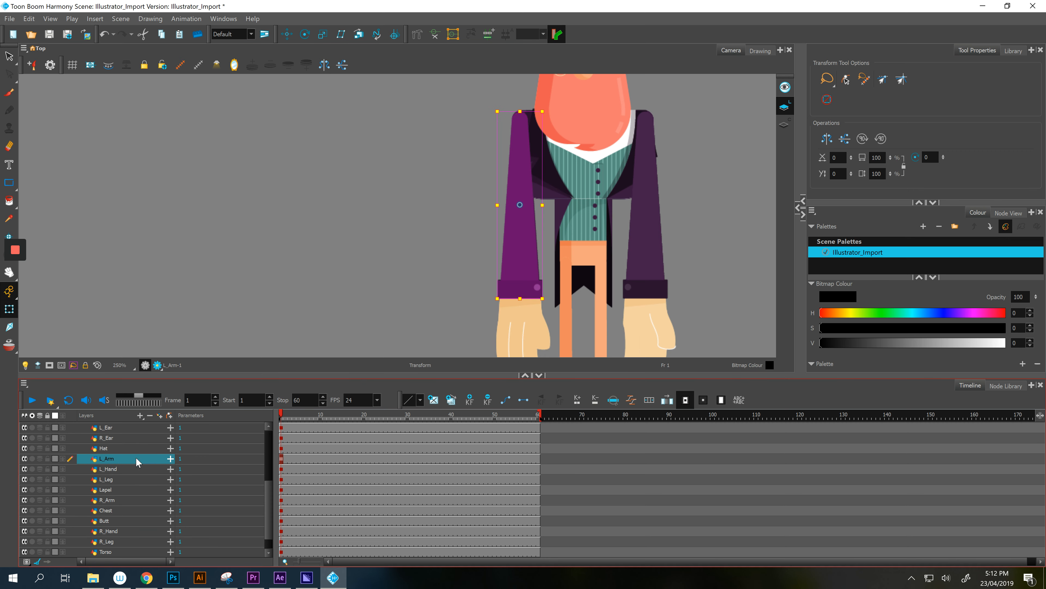
left_click(128, 469)
left_click_drag(325, 293, 289, 152)
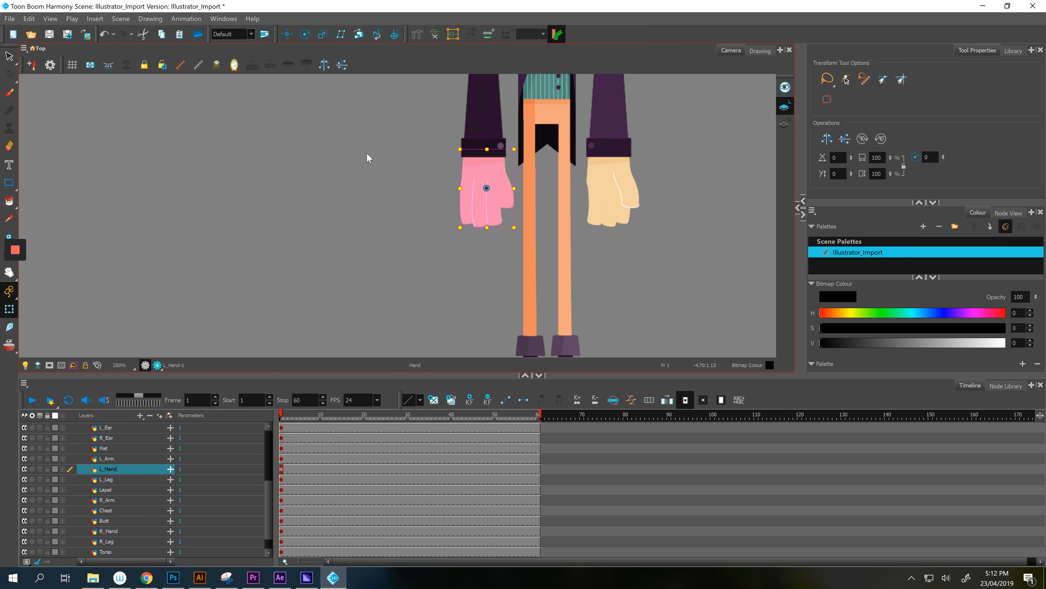
- Check the hand, leg, coat-tail and Torso pieces, then move the Butt layer below Torso
left_click(614, 230)
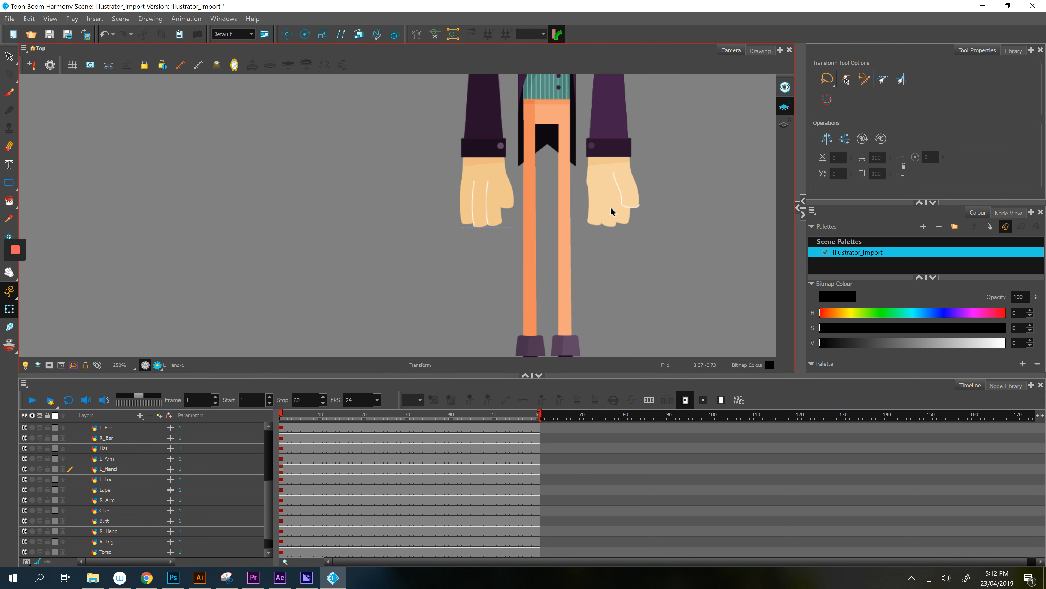
left_click(611, 211)
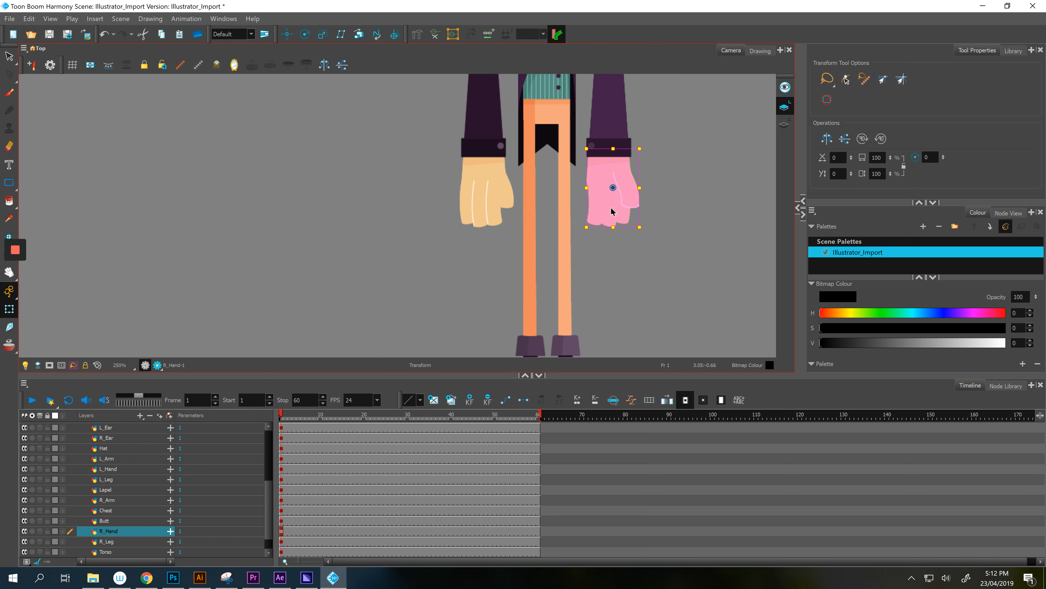
left_click(114, 541)
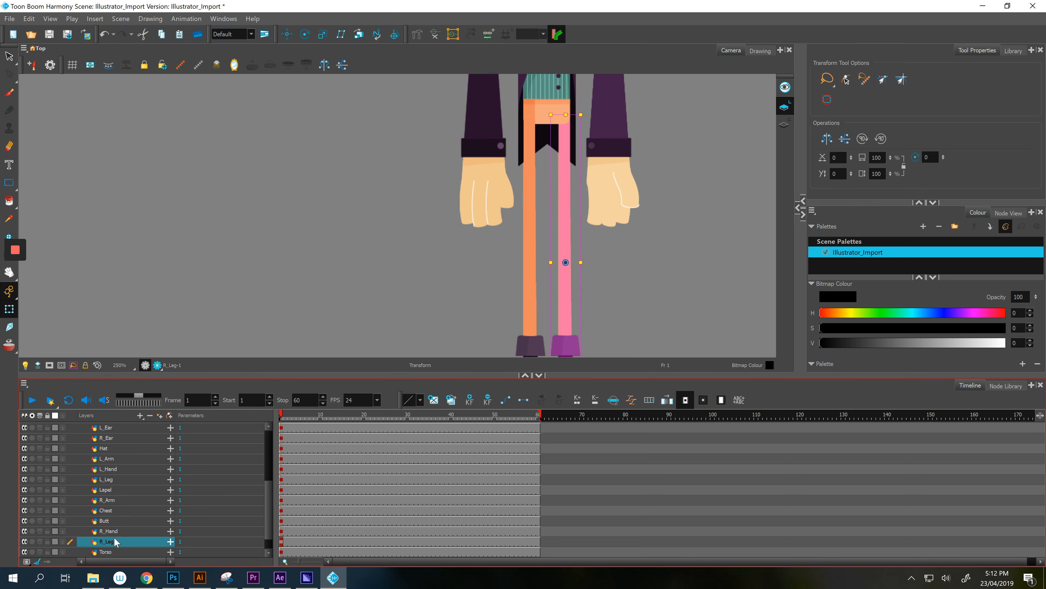
left_click(114, 531)
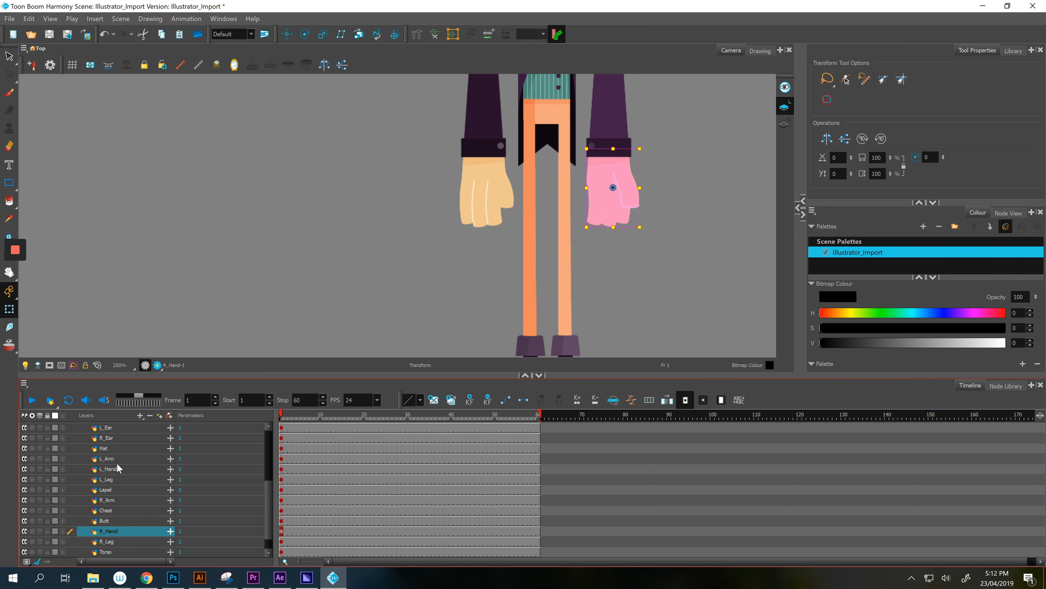
left_click(560, 145)
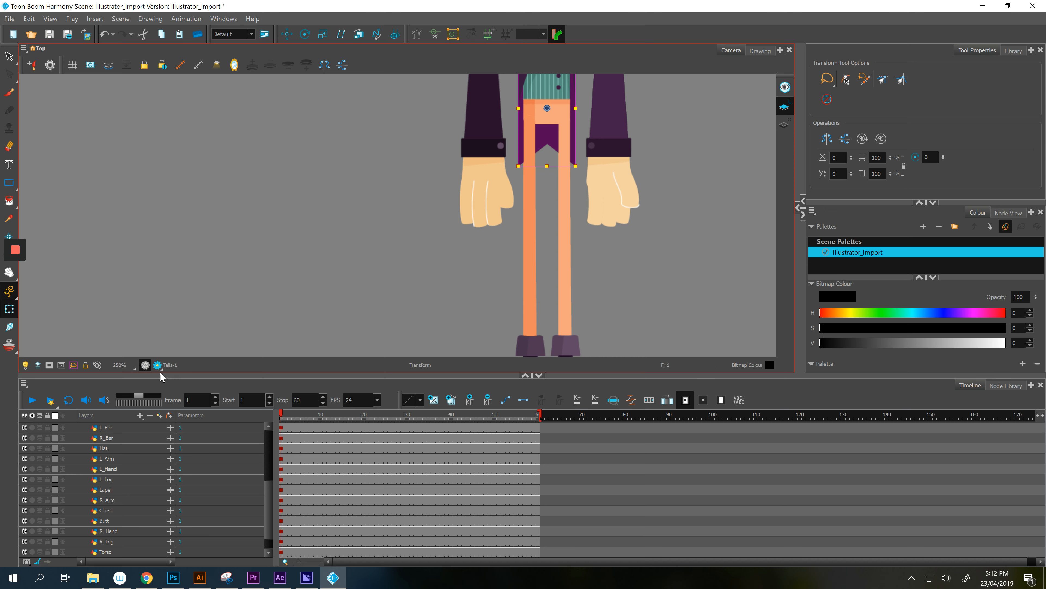
scroll(88, 508, "down", 1)
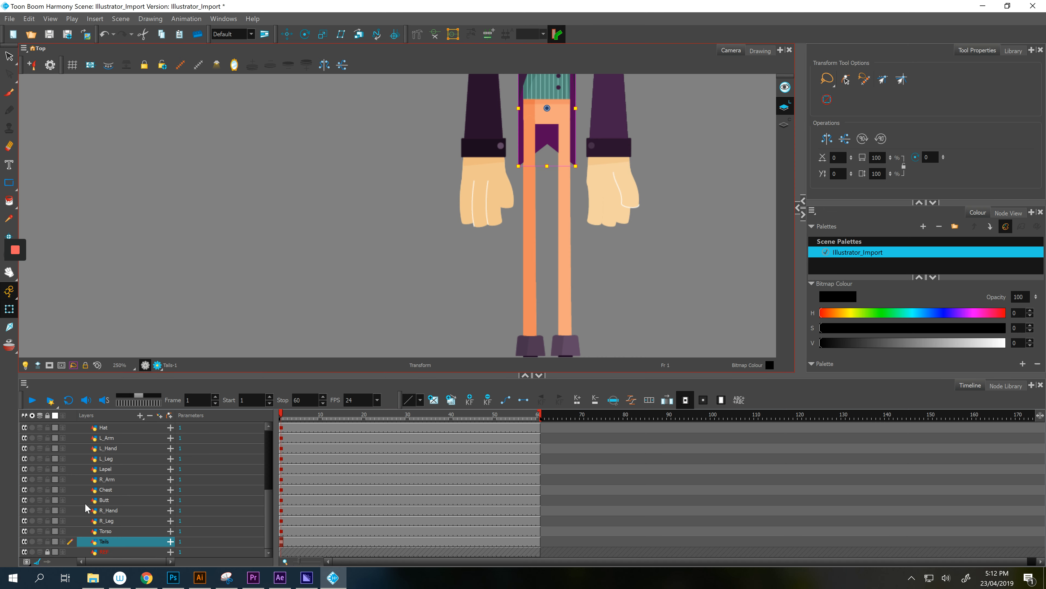
left_click(104, 534)
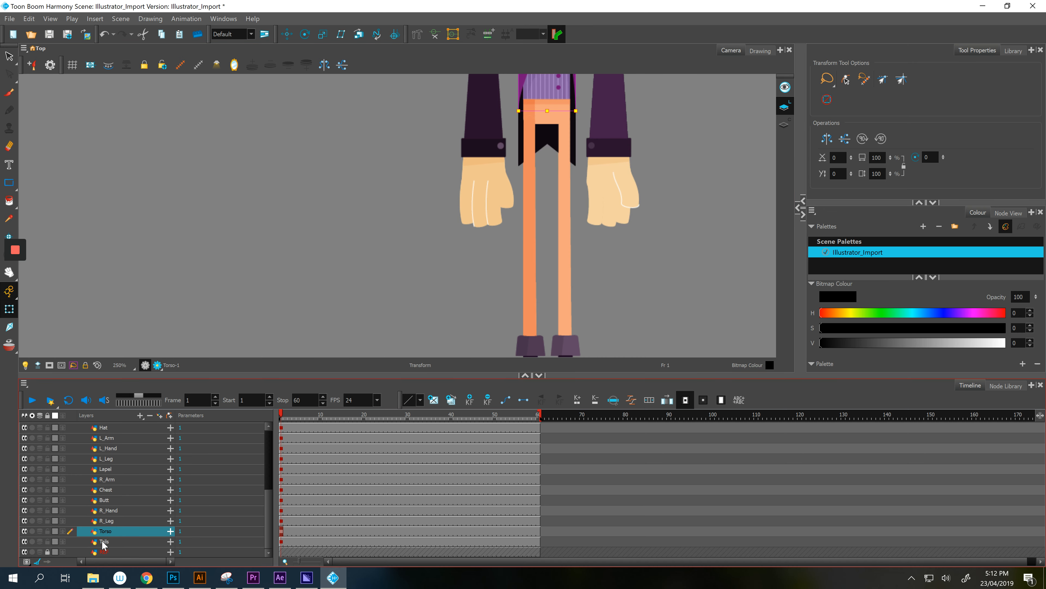
left_click(103, 541)
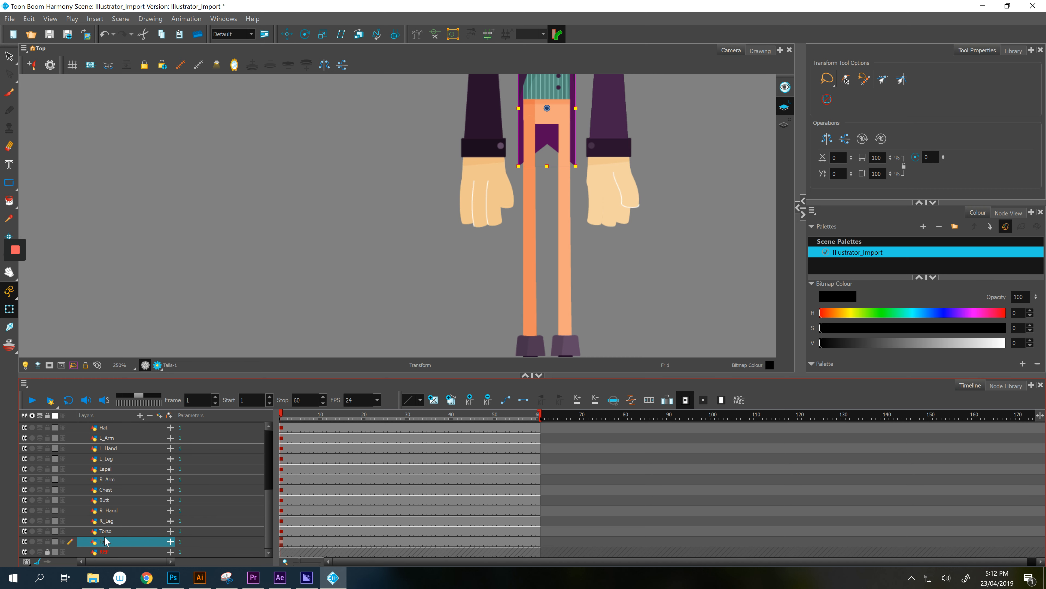
left_click(110, 534)
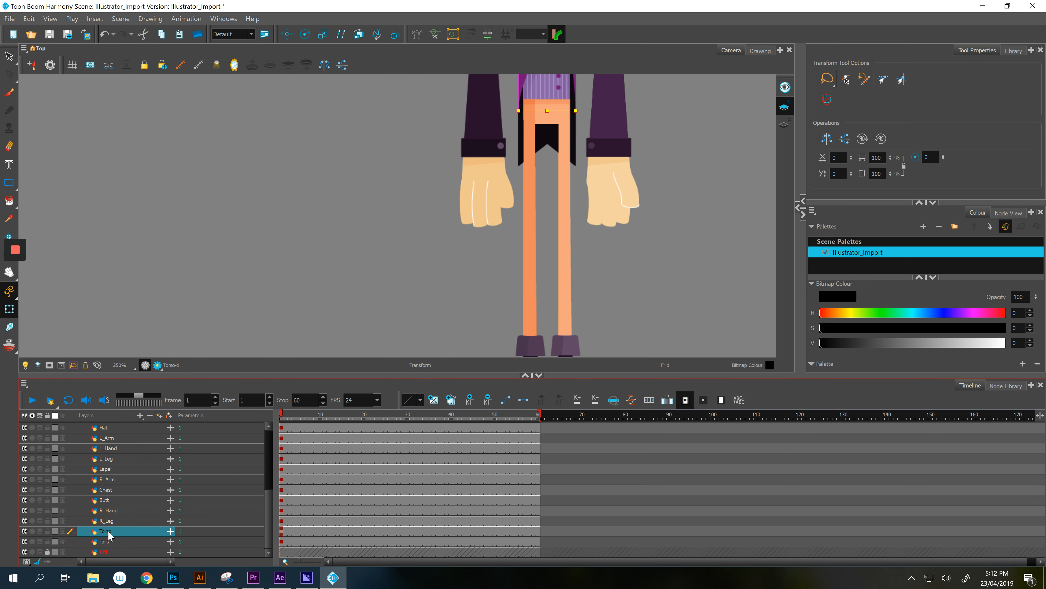
left_click_drag(112, 498, 108, 535)
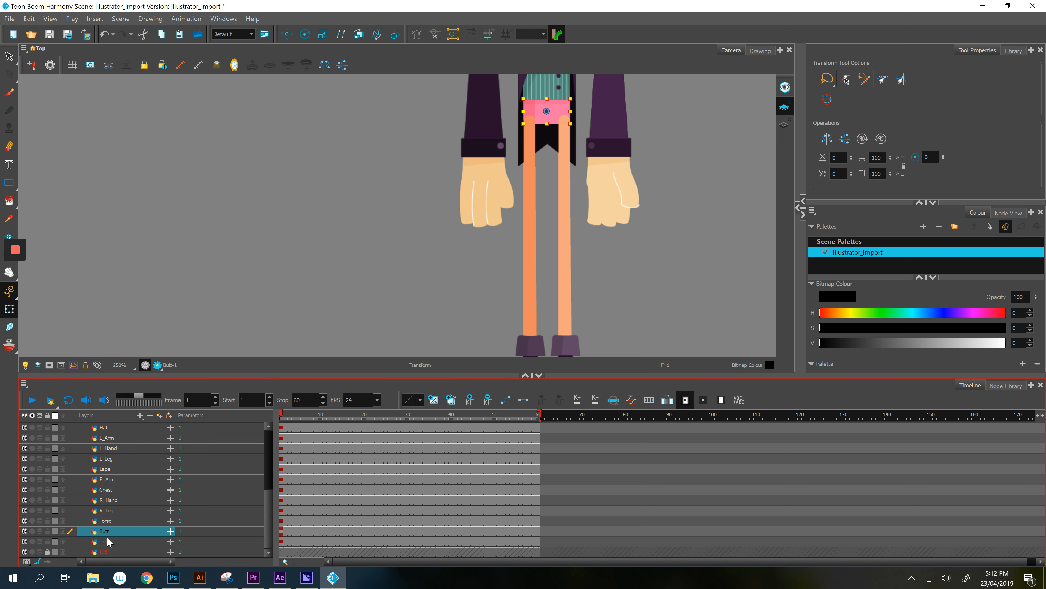
- Check the Tails, Torso, R_Leg and R_Hand layers, then move R_Arm below Chest
left_click(107, 536)
left_click(113, 520)
left_click(113, 513)
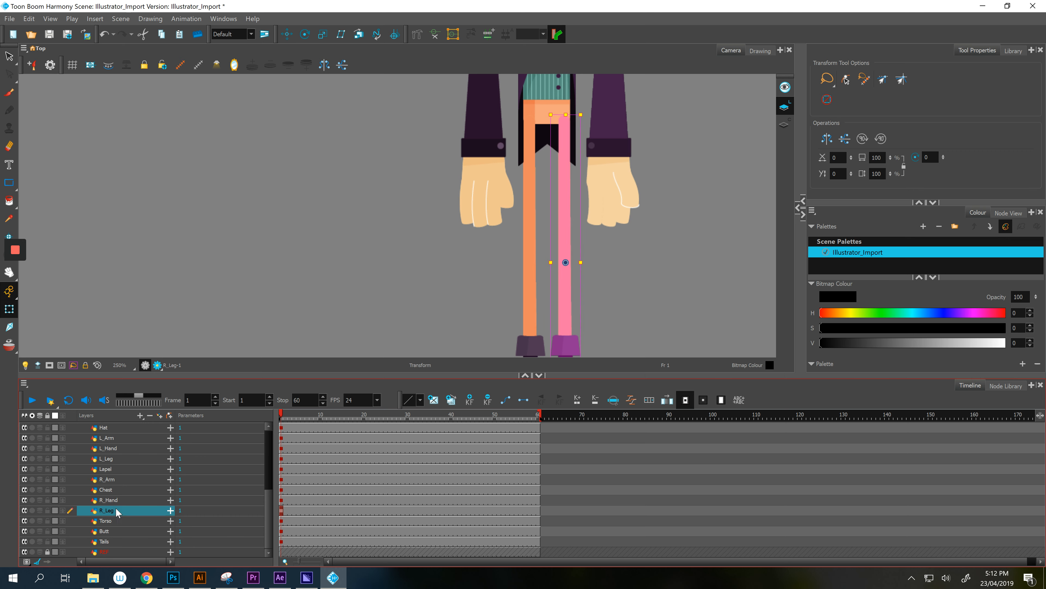
left_click(118, 499)
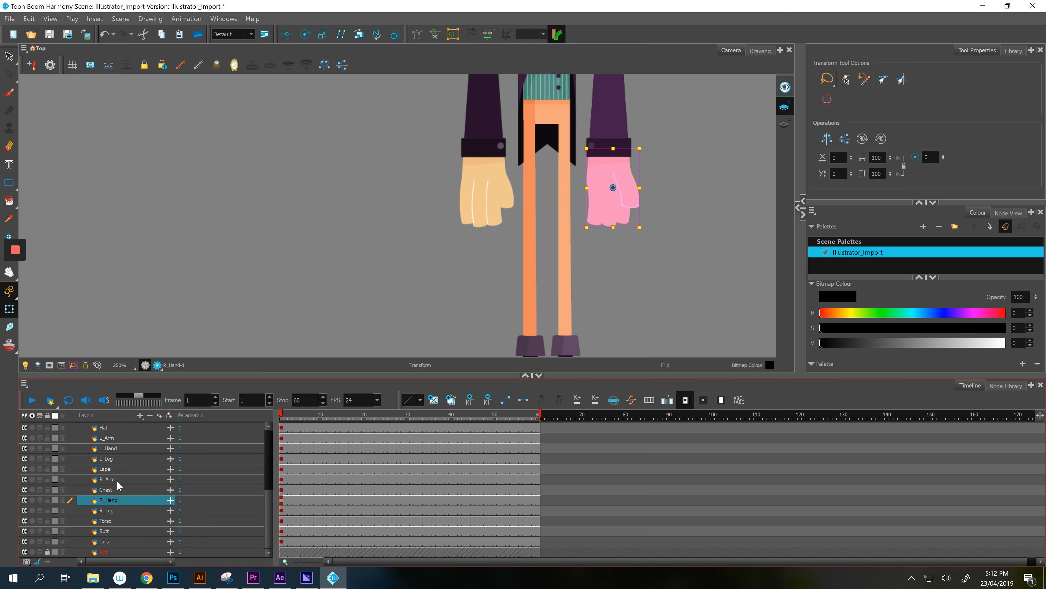
left_click_drag(117, 480, 116, 495)
- Move the L_Arm and L_Hand layers together below the Lapel layer
left_click_drag(320, 247, 286, 403)
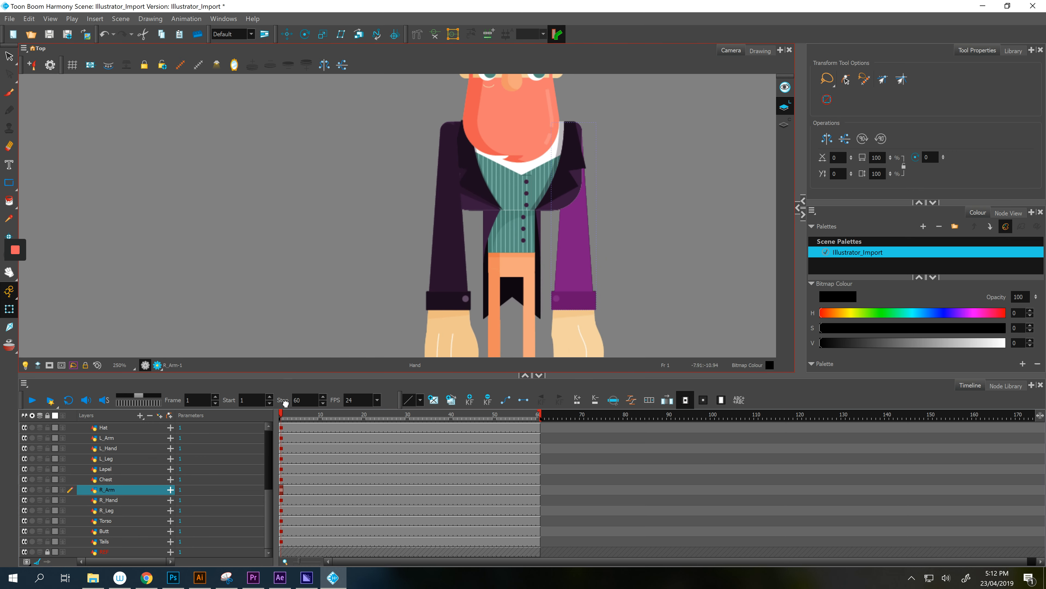
left_click(105, 480)
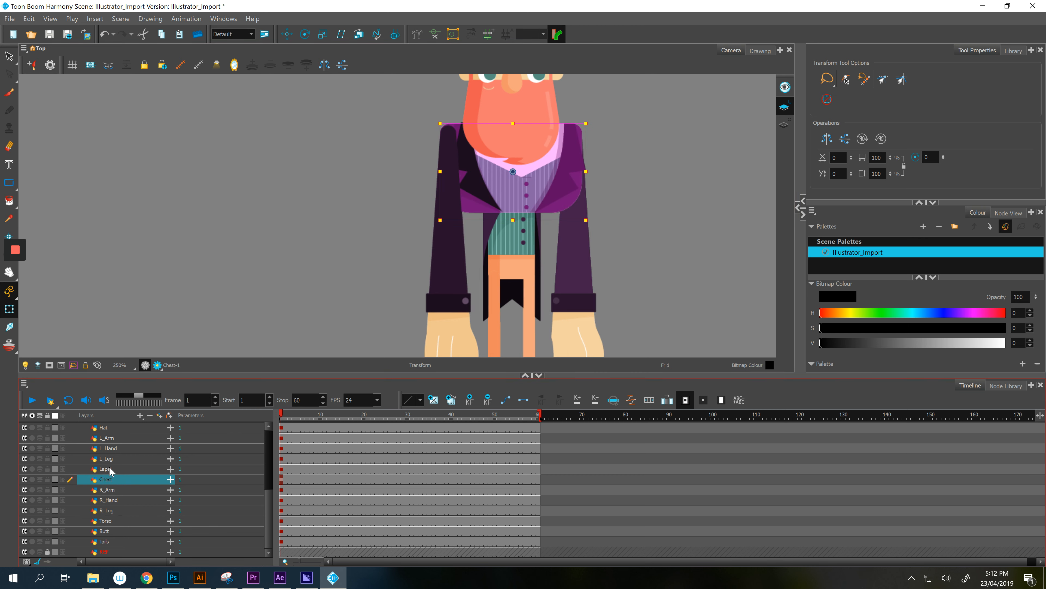
left_click(109, 469)
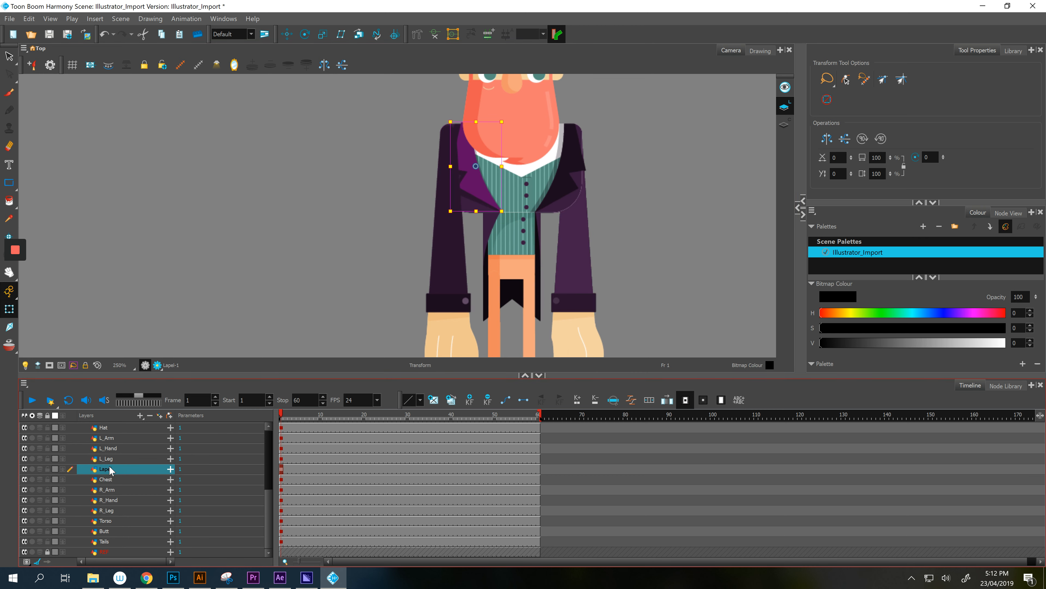
left_click(116, 438)
left_click(116, 449, "shift")
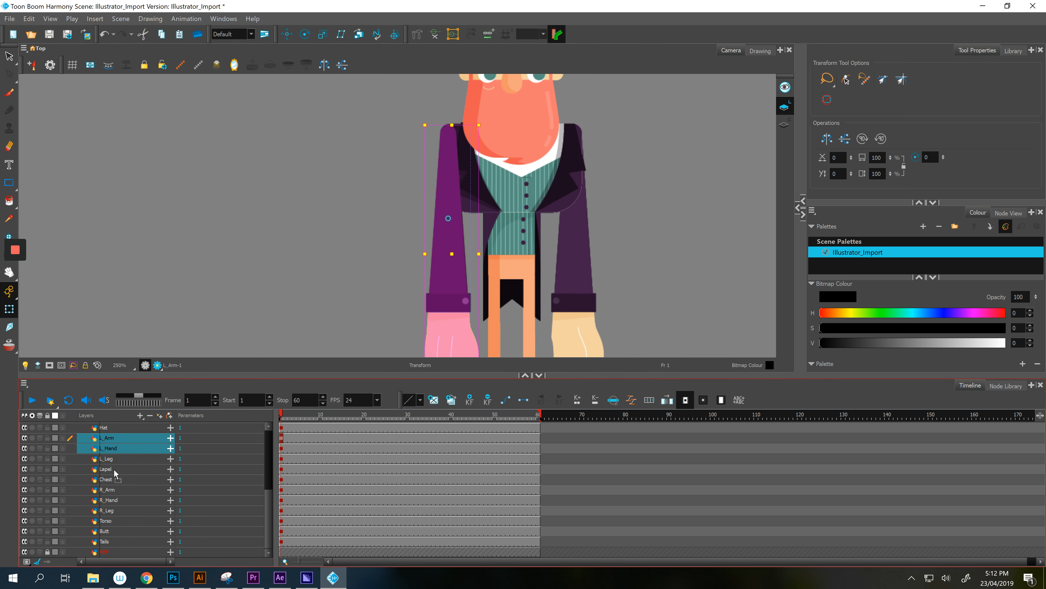
left_click_drag(113, 469, 121, 504)
- Check the stacking of the L_Leg, beard, Head, R_Ear and Hat layers
left_click(117, 439)
scroll(311, 280, "up", 6)
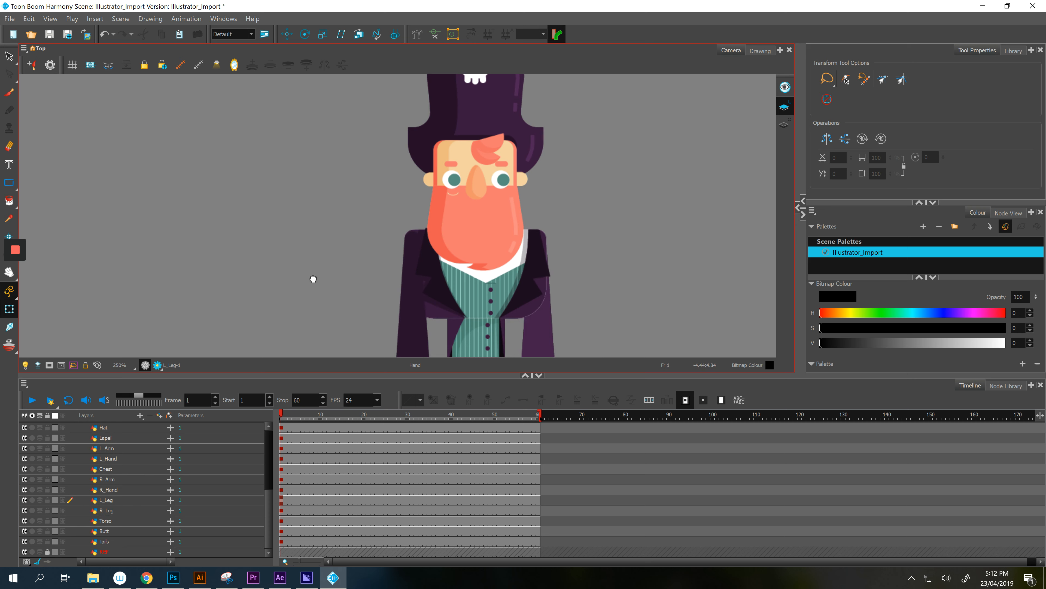
left_click(451, 250)
scroll(87, 513, "up", 3)
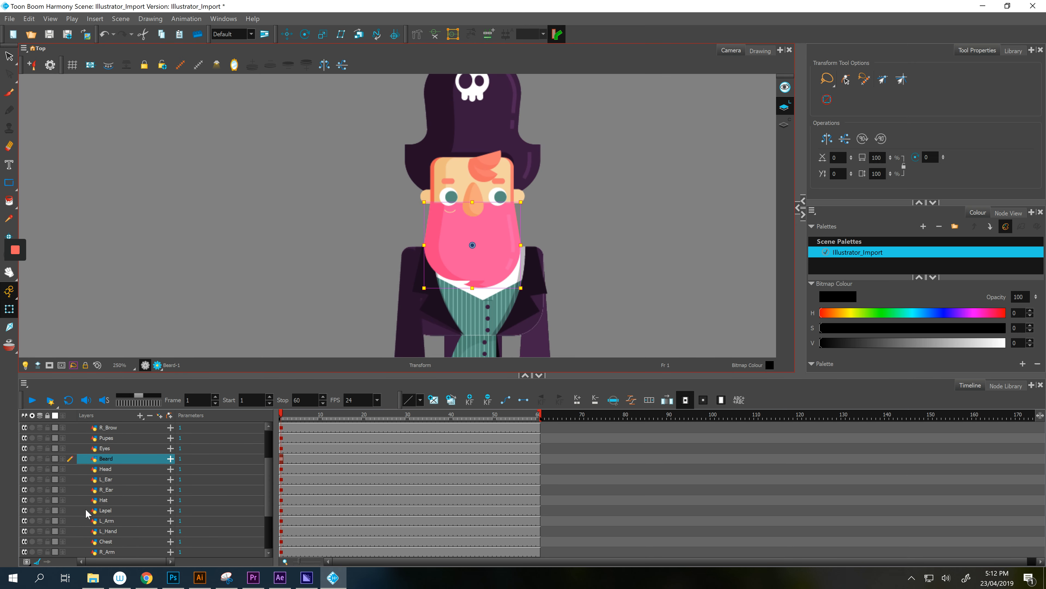
left_click(124, 470)
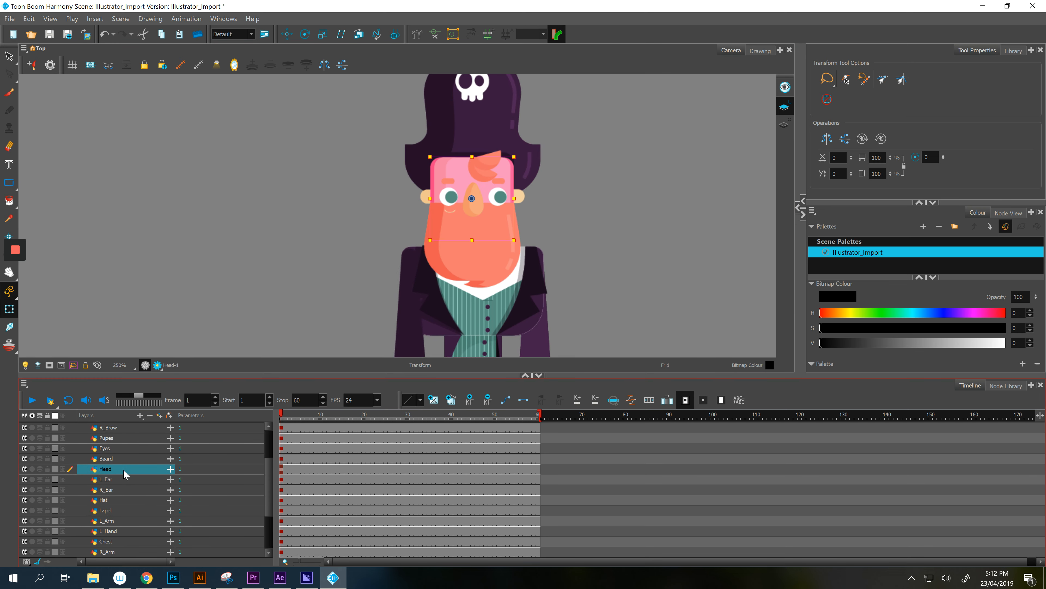
left_click(120, 485)
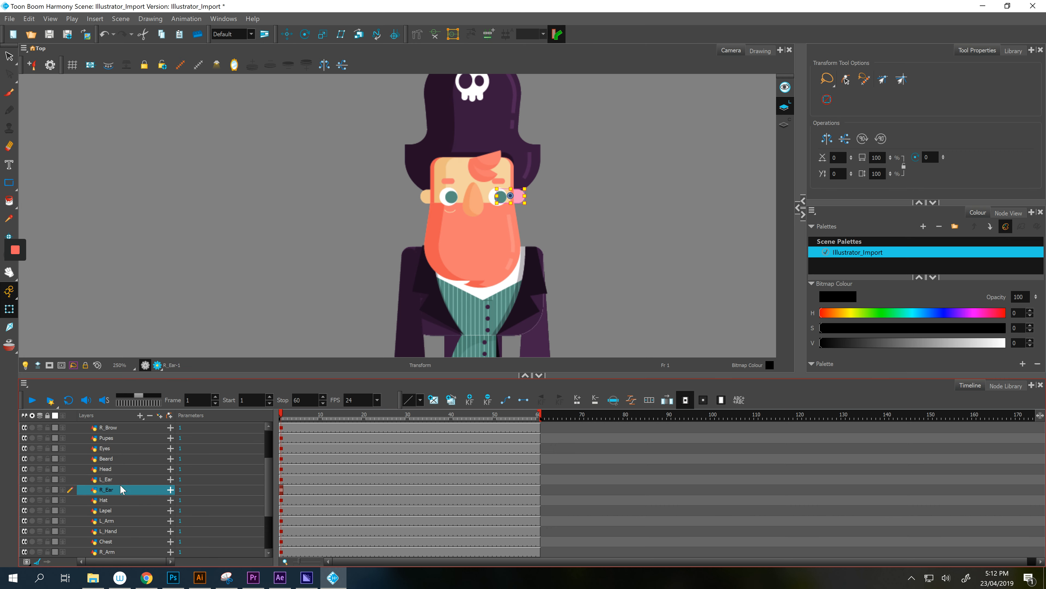
left_click(117, 500)
- Deselect the Eyes layer and zoom out to show the whole assembled pirate
scroll(113, 446, "up", 2)
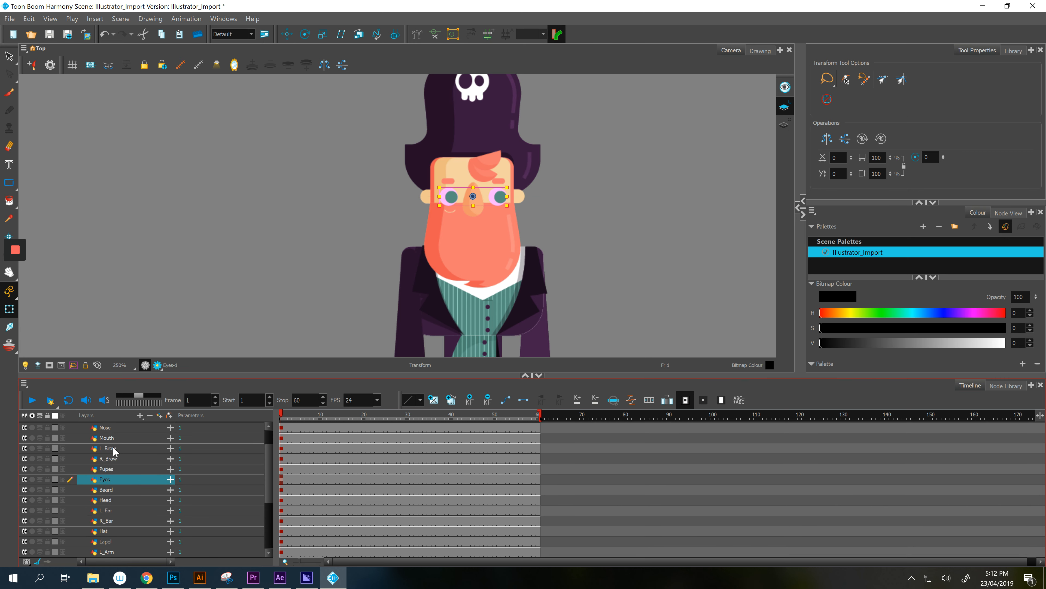
left_click(246, 237)
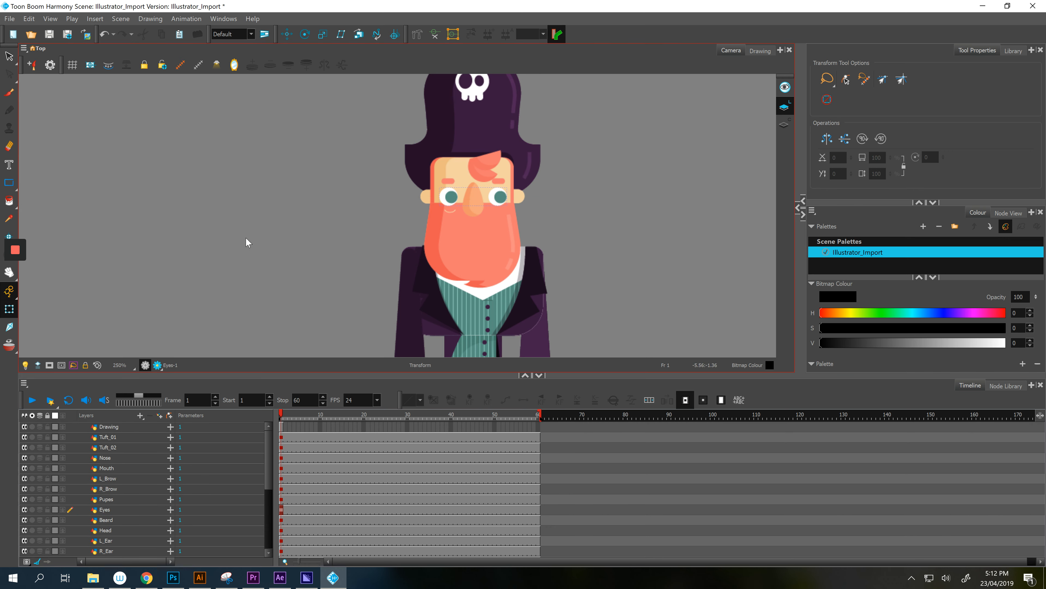
scroll(245, 237, "down", 2)
key("space")
left_click_drag(247, 235, 416, 251)
scroll(313, 167, "down", 2)
scroll(201, 511, "down", 1)
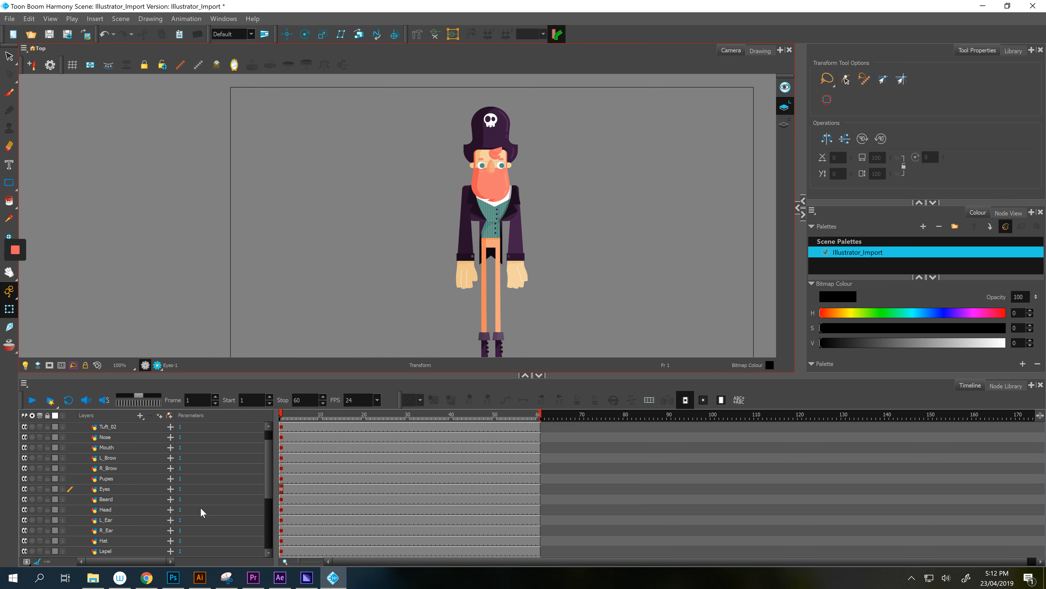
scroll(200, 507, "down", 4)
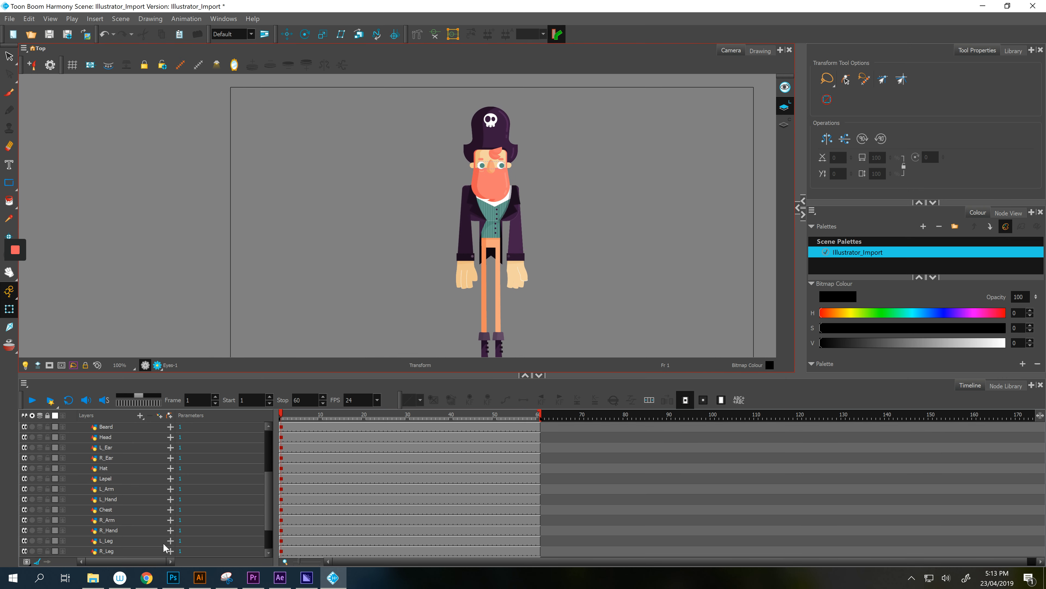
- Unlock the REF reference layer and delete it
left_click(119, 552)
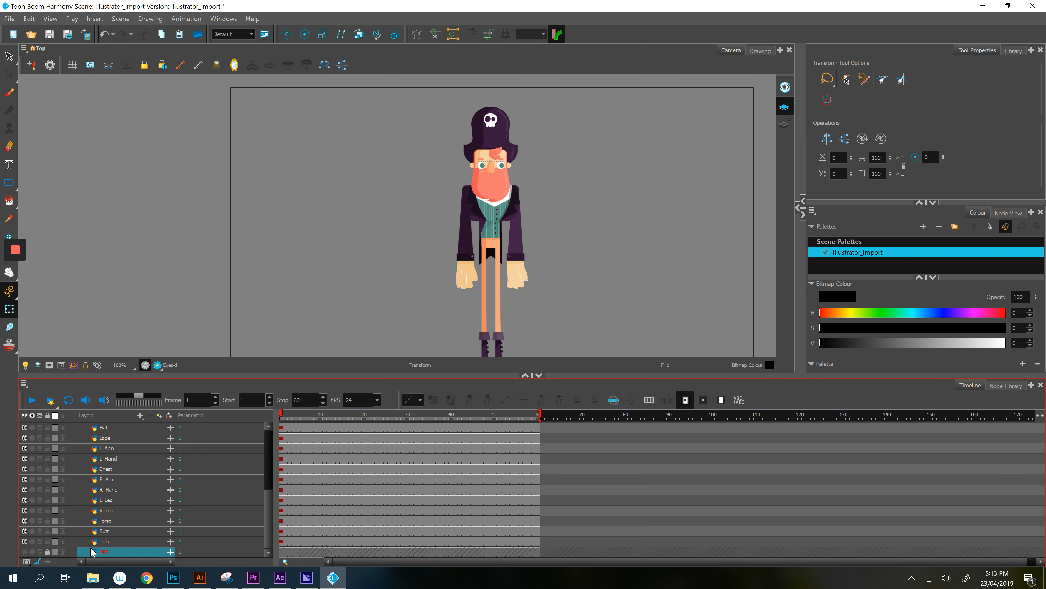
right_click(106, 555)
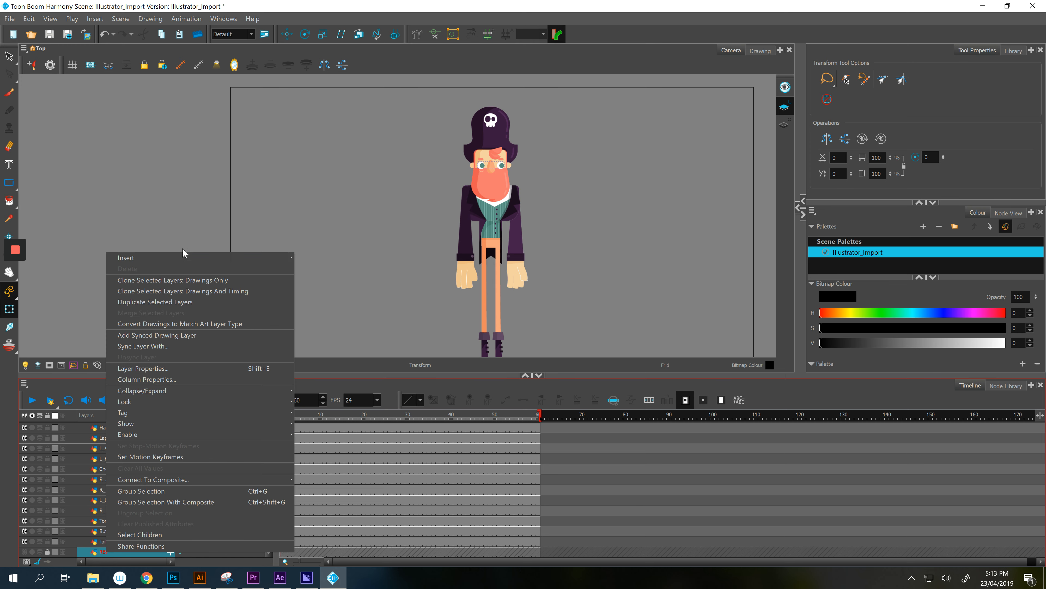
left_click(48, 551)
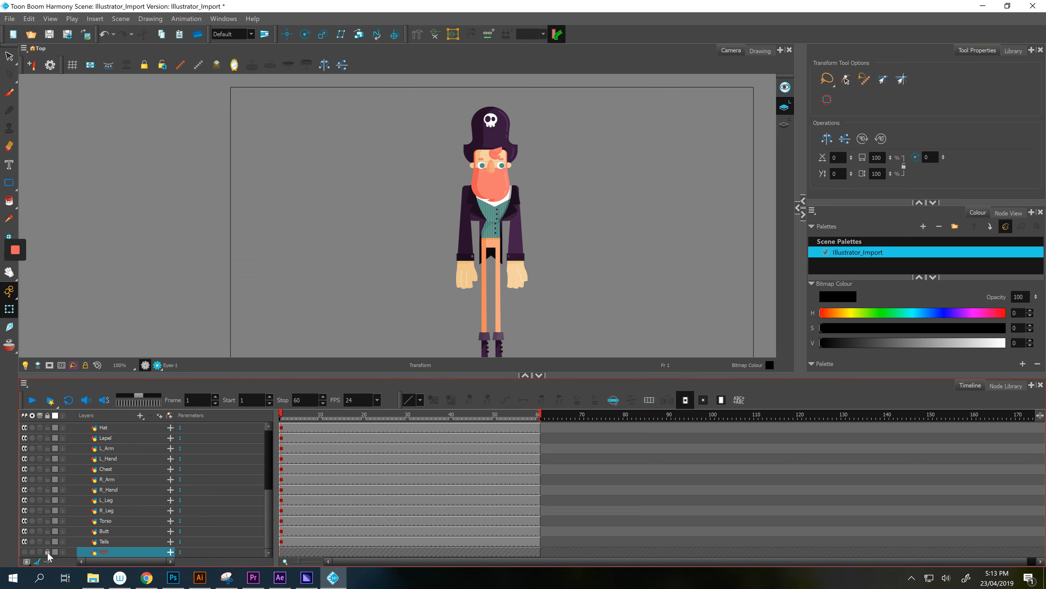
left_click(48, 551)
right_click(117, 552)
left_click(148, 267)
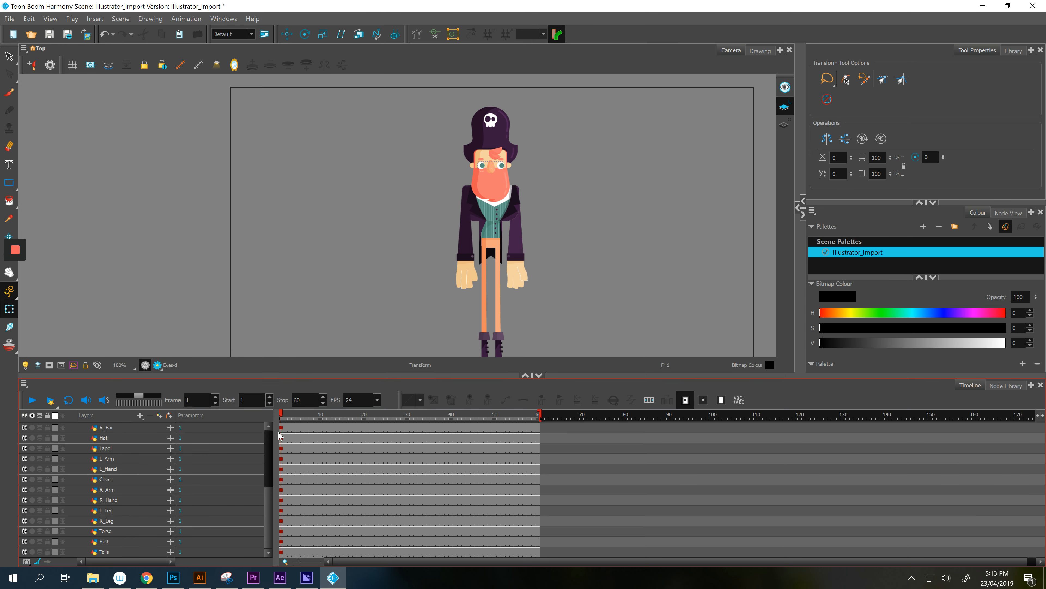
- Test-move the right arm and right hand pieces, undoing each move
left_click(520, 241)
left_click_drag(518, 244, 583, 253)
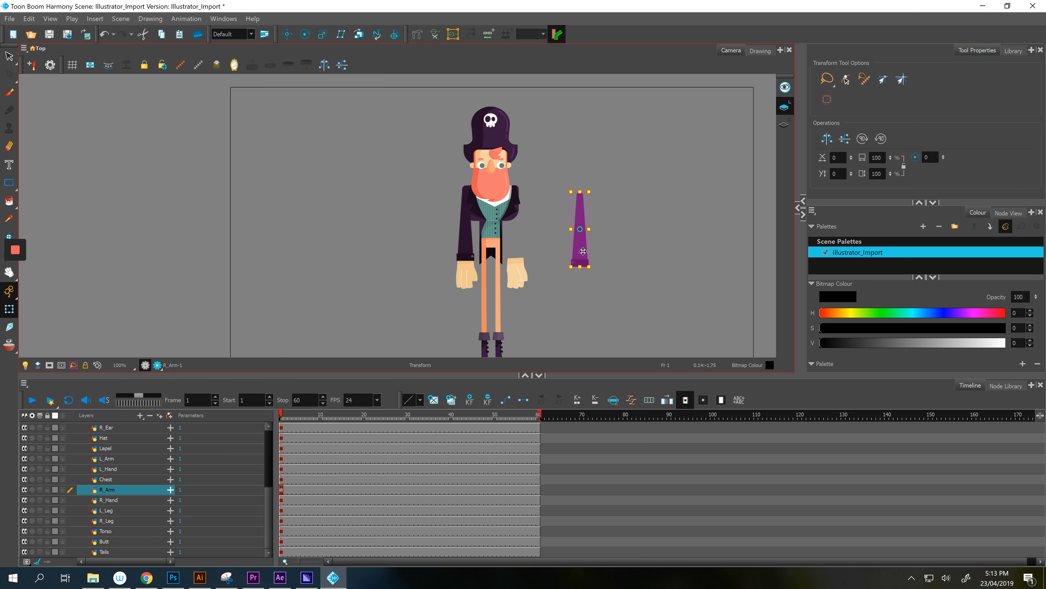
key("ctrl+z")
left_click(515, 287)
left_click_drag(515, 285, 577, 272)
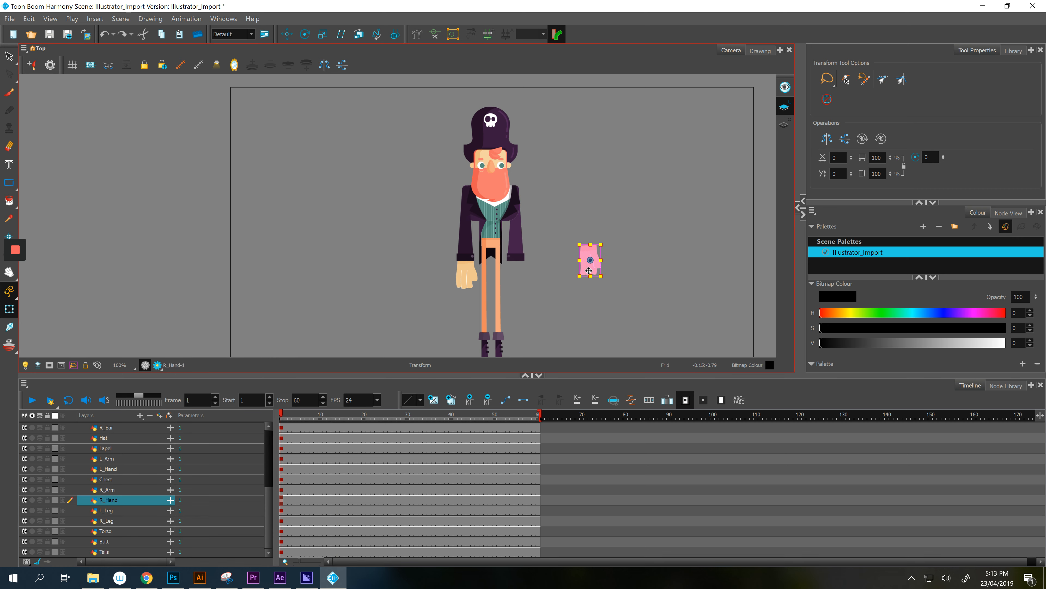
key("ctrl+z")
- Test-move the arms, hands, legs and lower body together, then undo and clear the selection
left_click(490, 252)
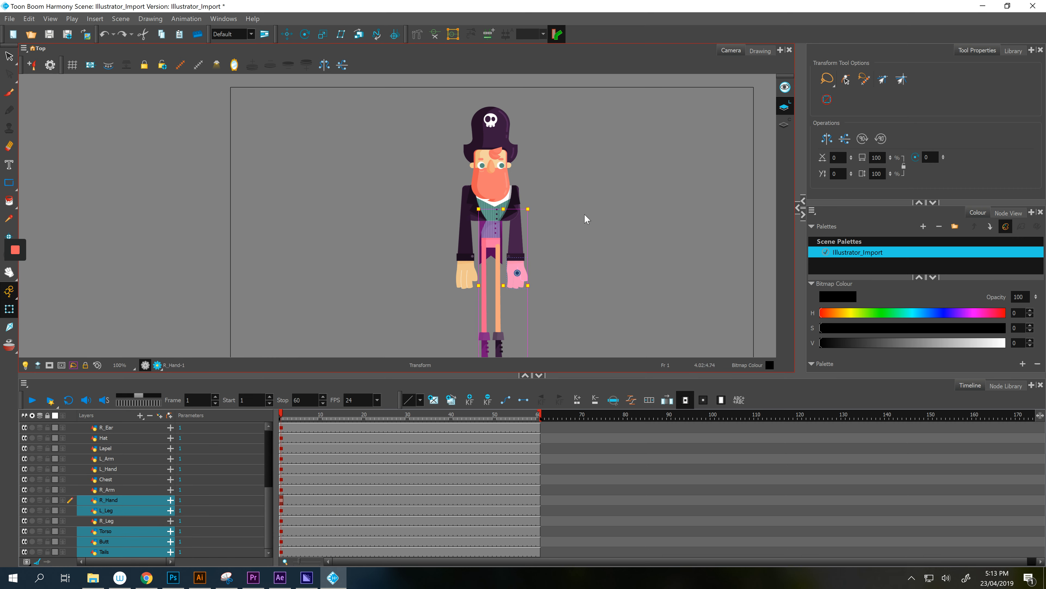
left_click(531, 246)
mouse_move(561, 245)
left_mouse_down()
mouse_move(473, 346)
mouse_move(607, 331)
left_mouse_up()
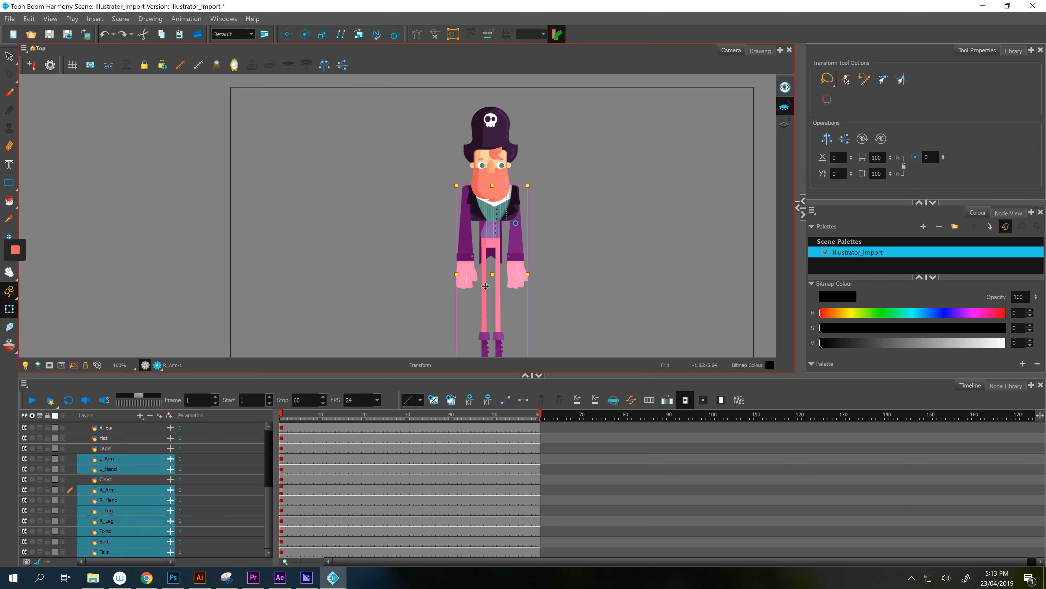
left_click_drag(499, 241, 731, 241)
key("ctrl+z")
left_click(352, 218)
scroll(362, 227, "up", 4)
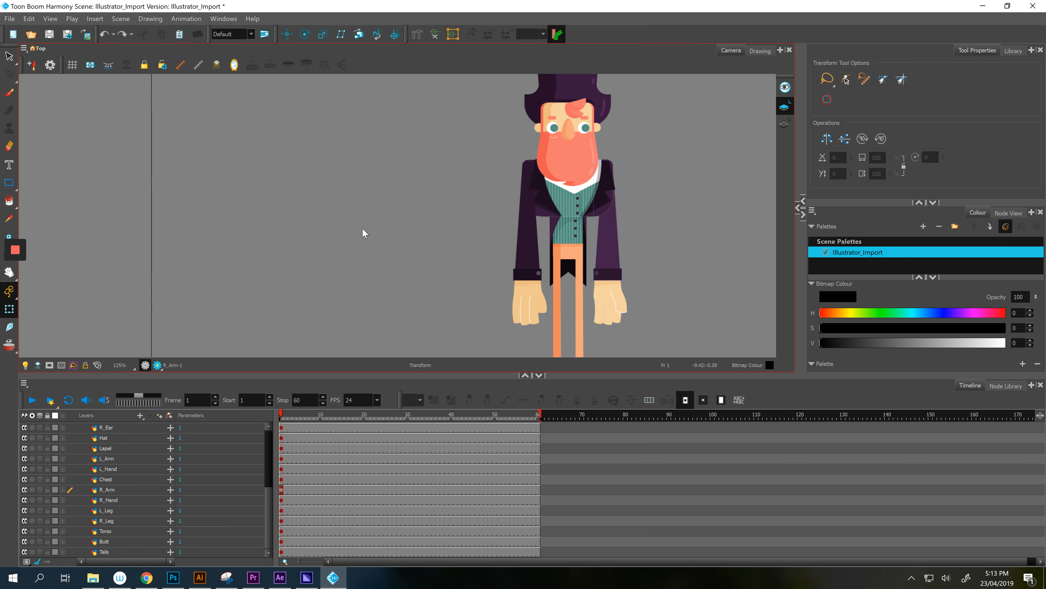
scroll(362, 229, "down", 4)
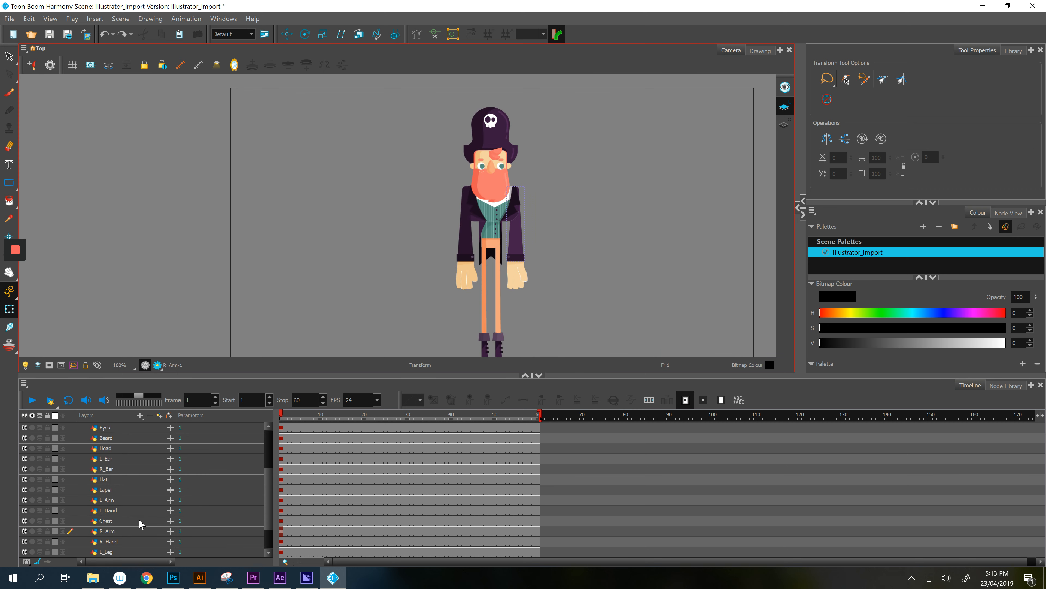
scroll(138, 518, "up", 4)
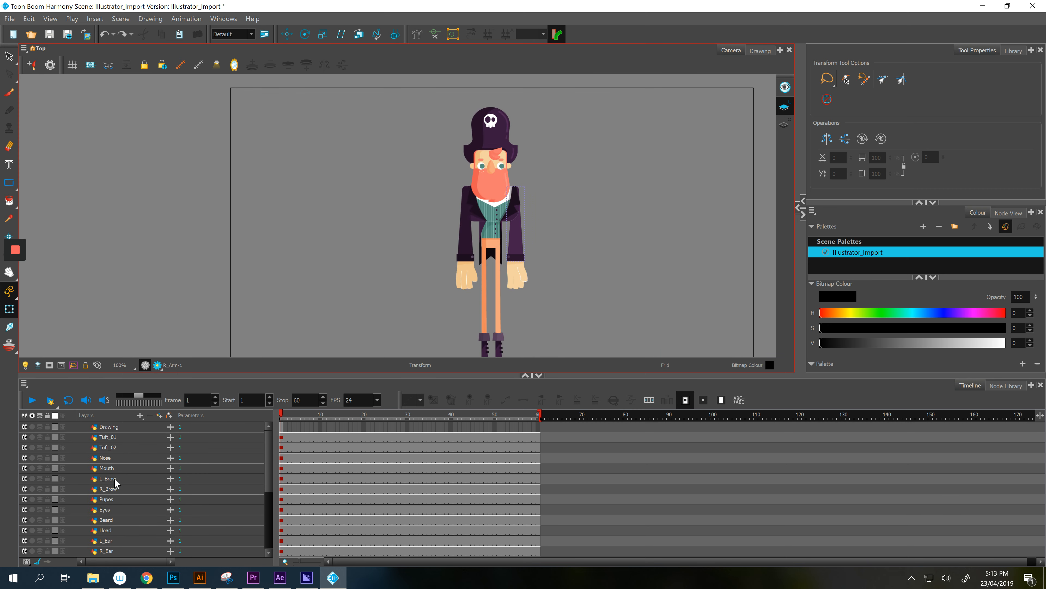